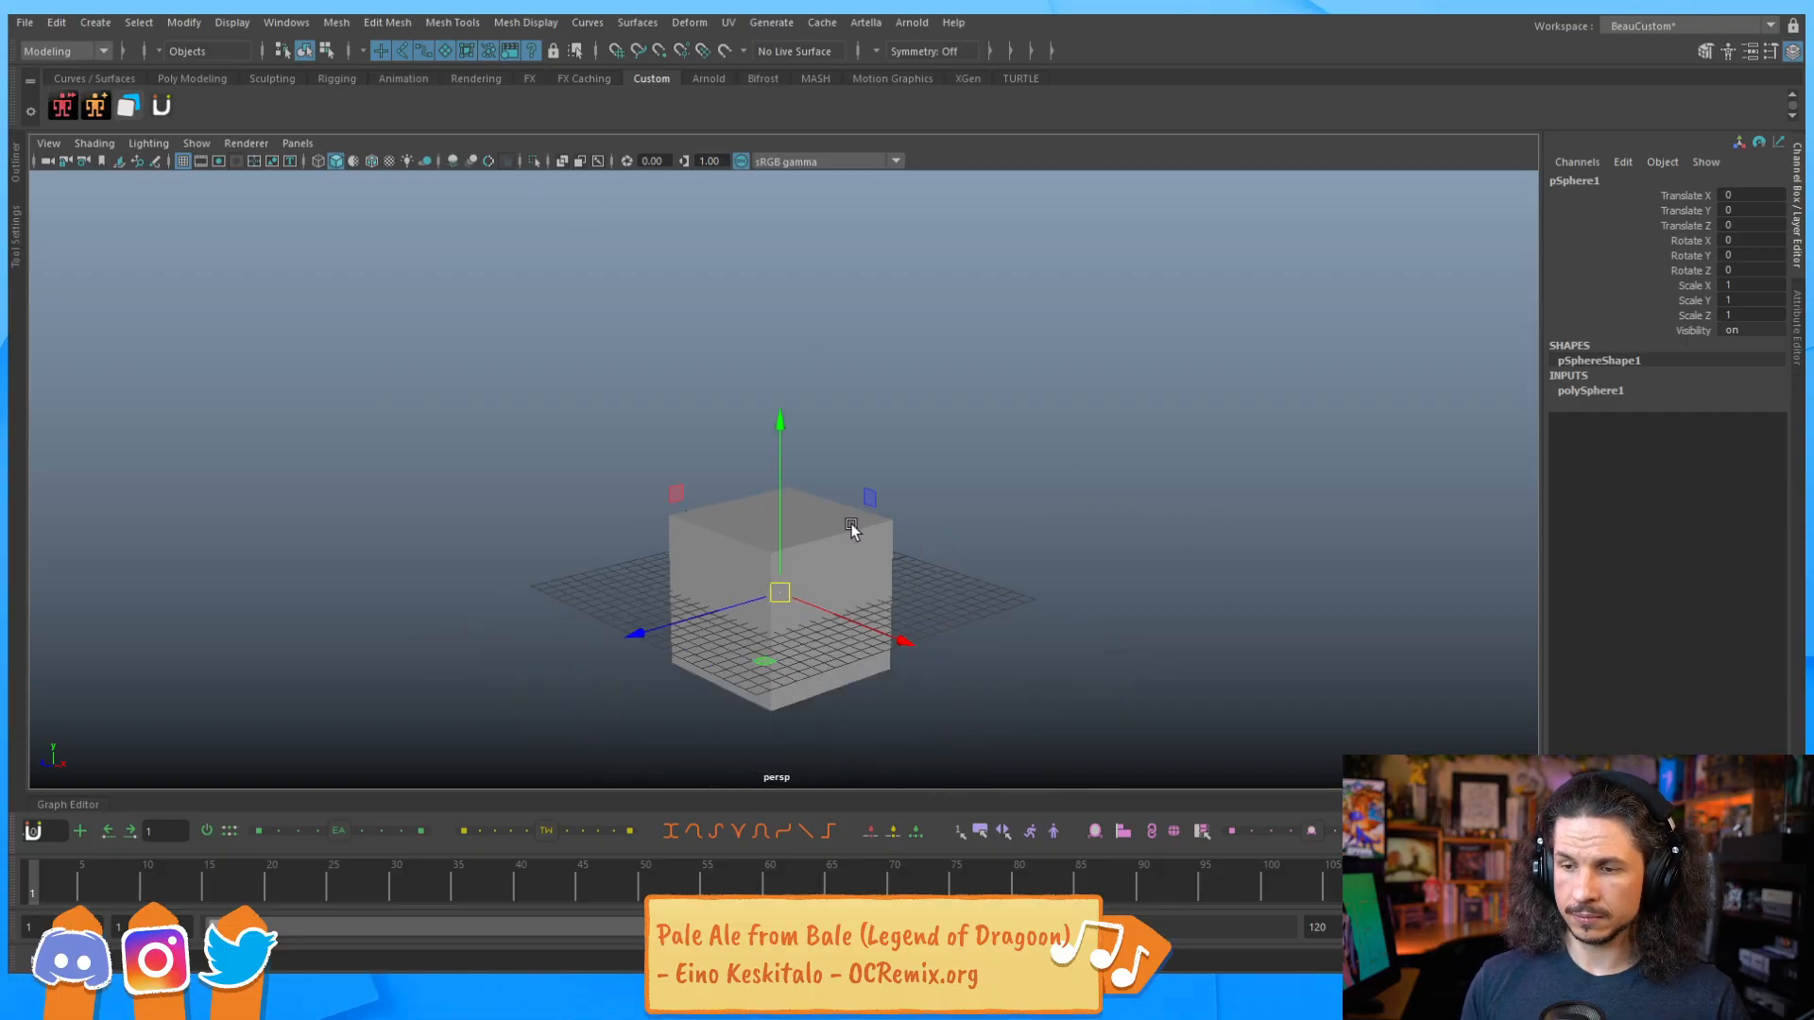
Scale the sphere uniformly to about 6.2, move it to about X 13.4 beside the cube, and deselect it.
key(r)
drag(801, 593, 1139, 629)
key(w)
alt+middle_drag(1109, 595, 930, 484)
scroll(752, 457, up, 1)
scroll(751, 457, up, 3)
alt+drag(751, 457, 837, 497)
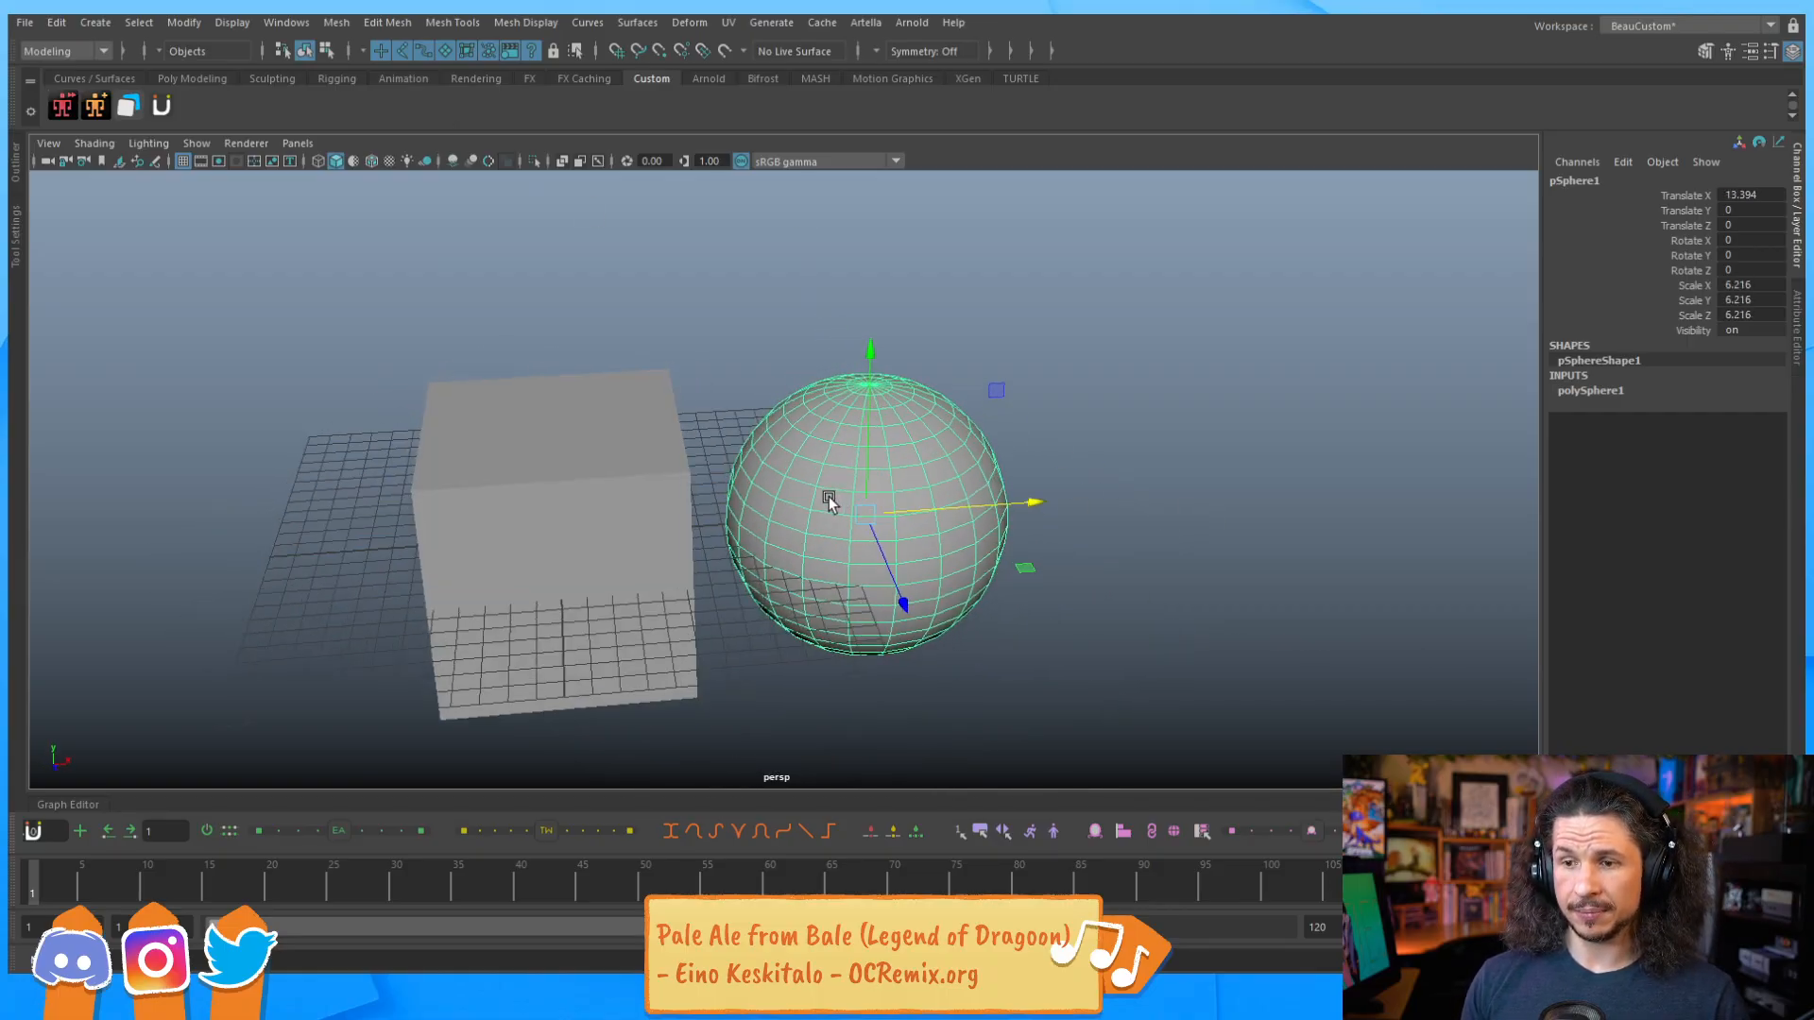
alt+middle_drag(837, 498, 877, 463)
scroll(877, 463, up, 2)
alt+drag(877, 463, 784, 423)
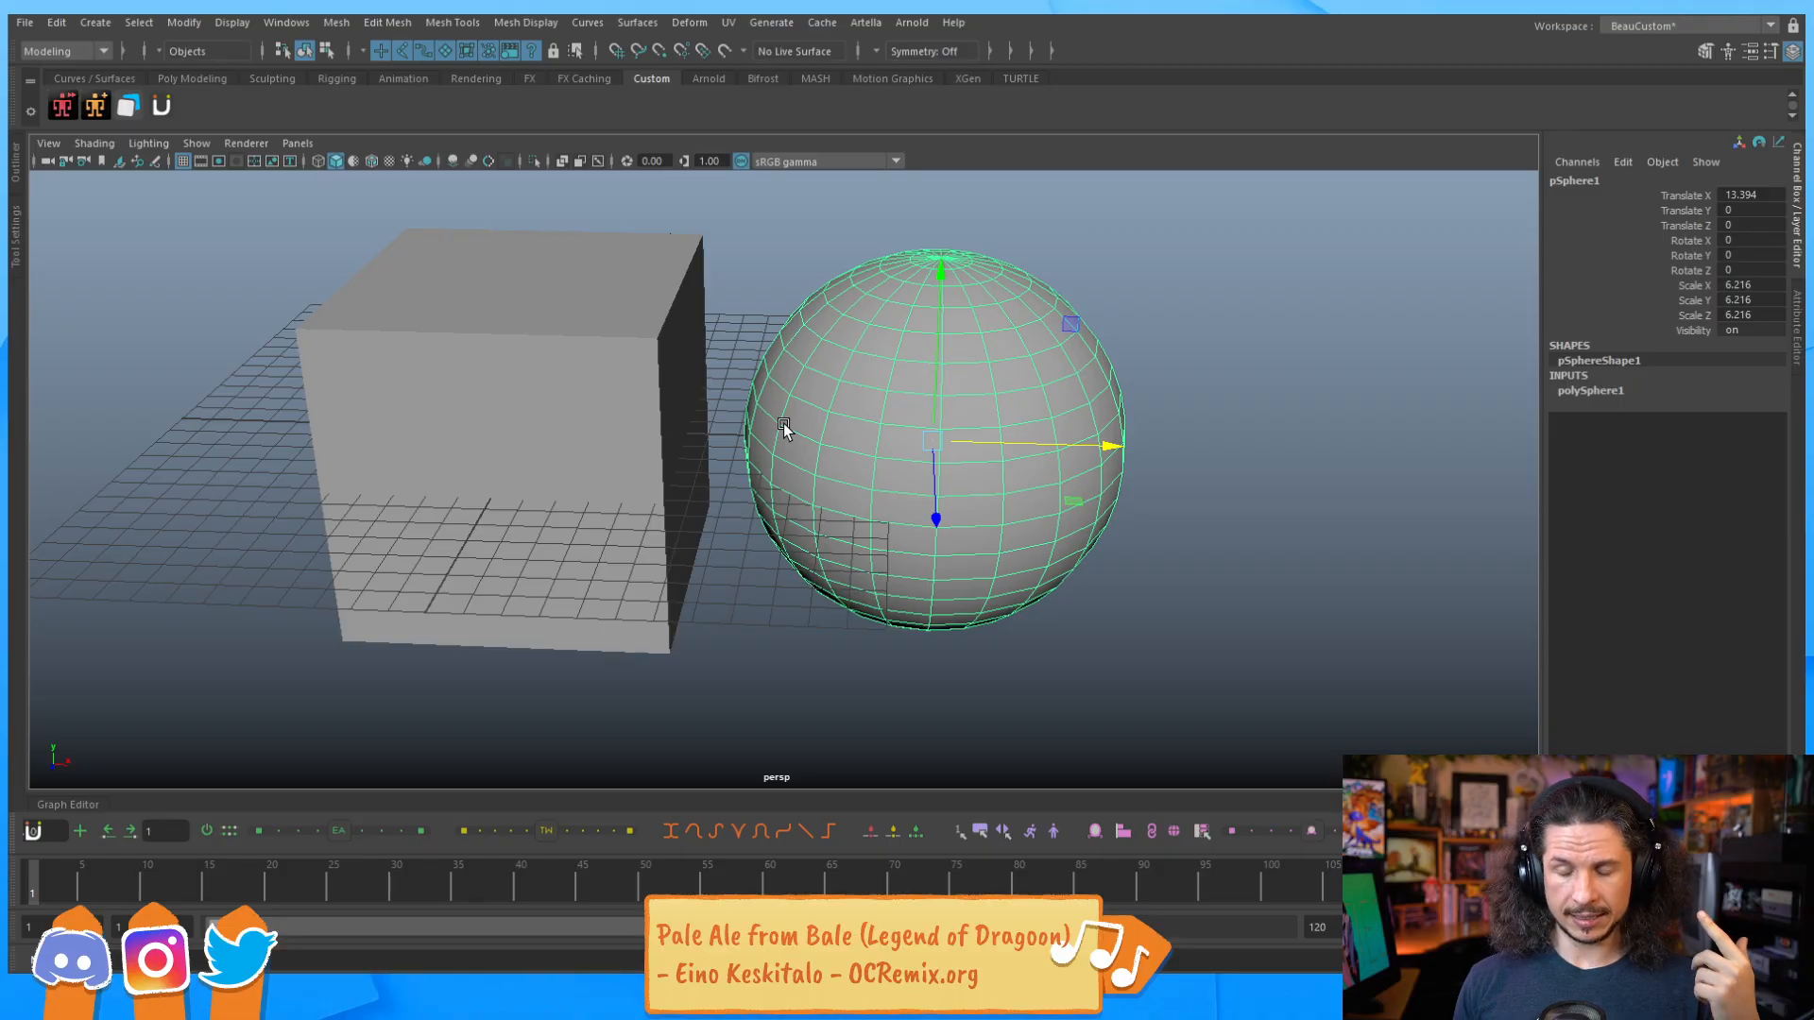
click(647, 679)
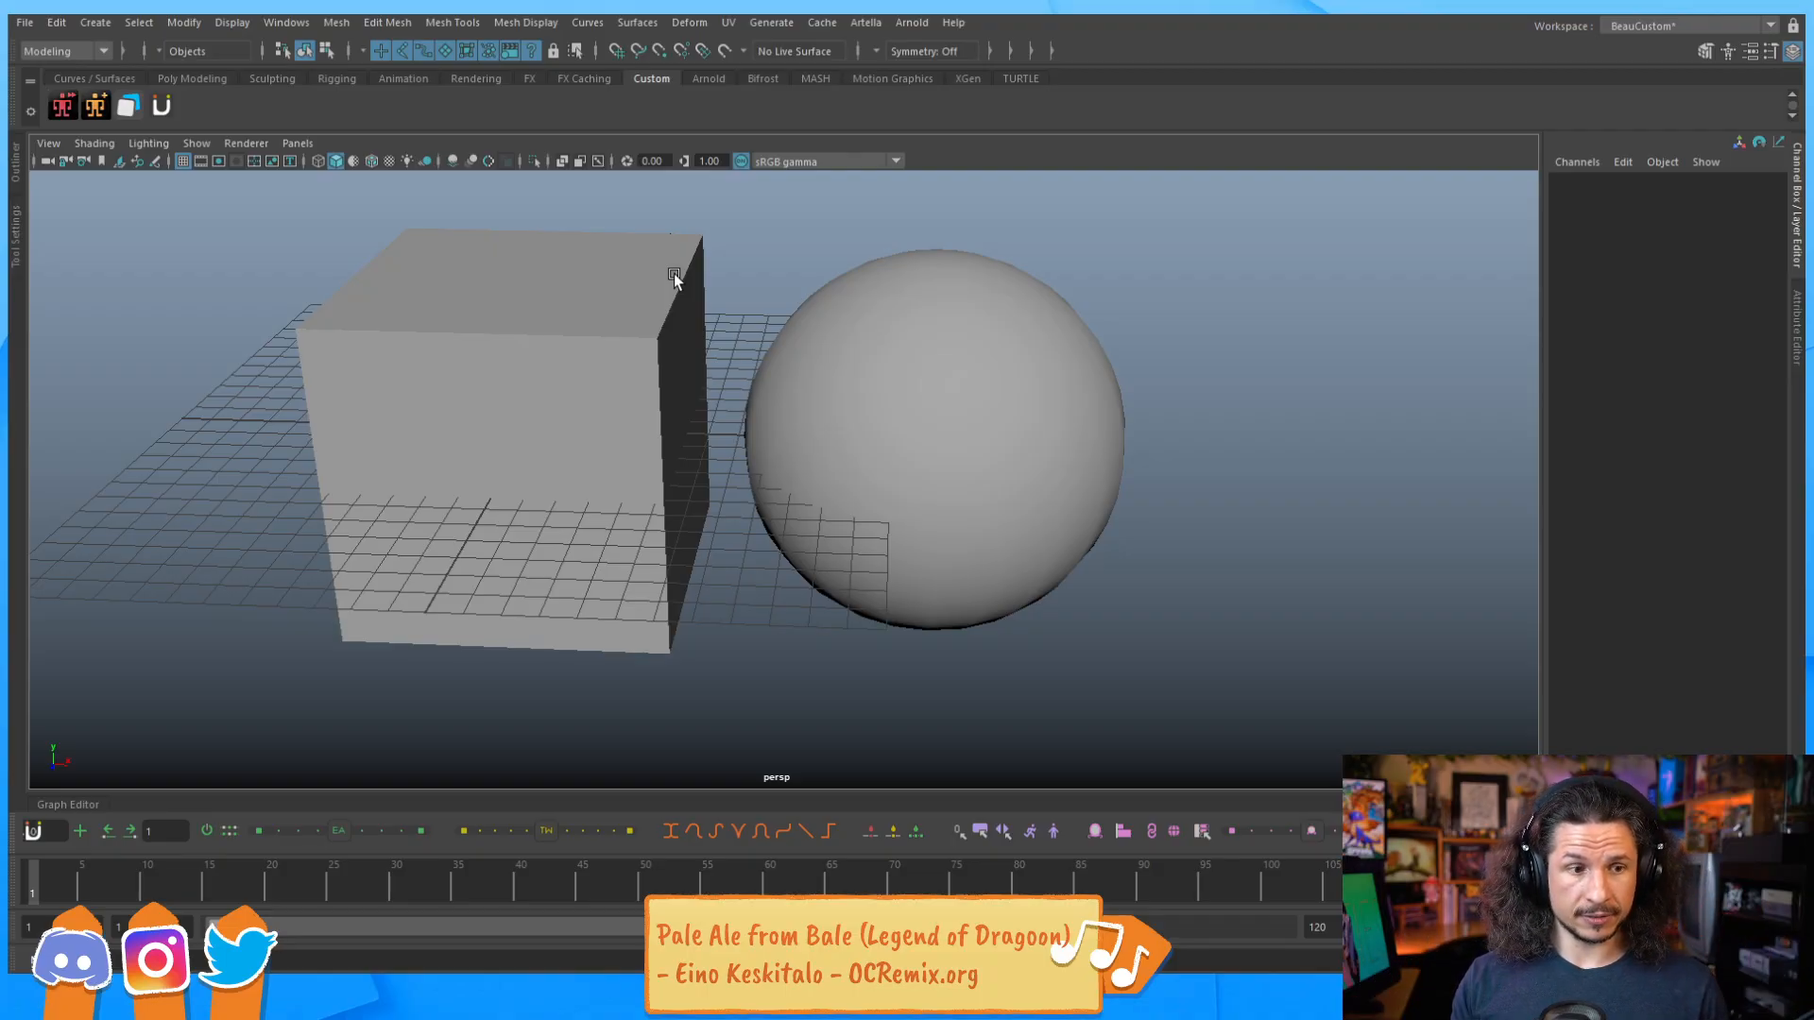
alt+drag(660, 367, 770, 486)
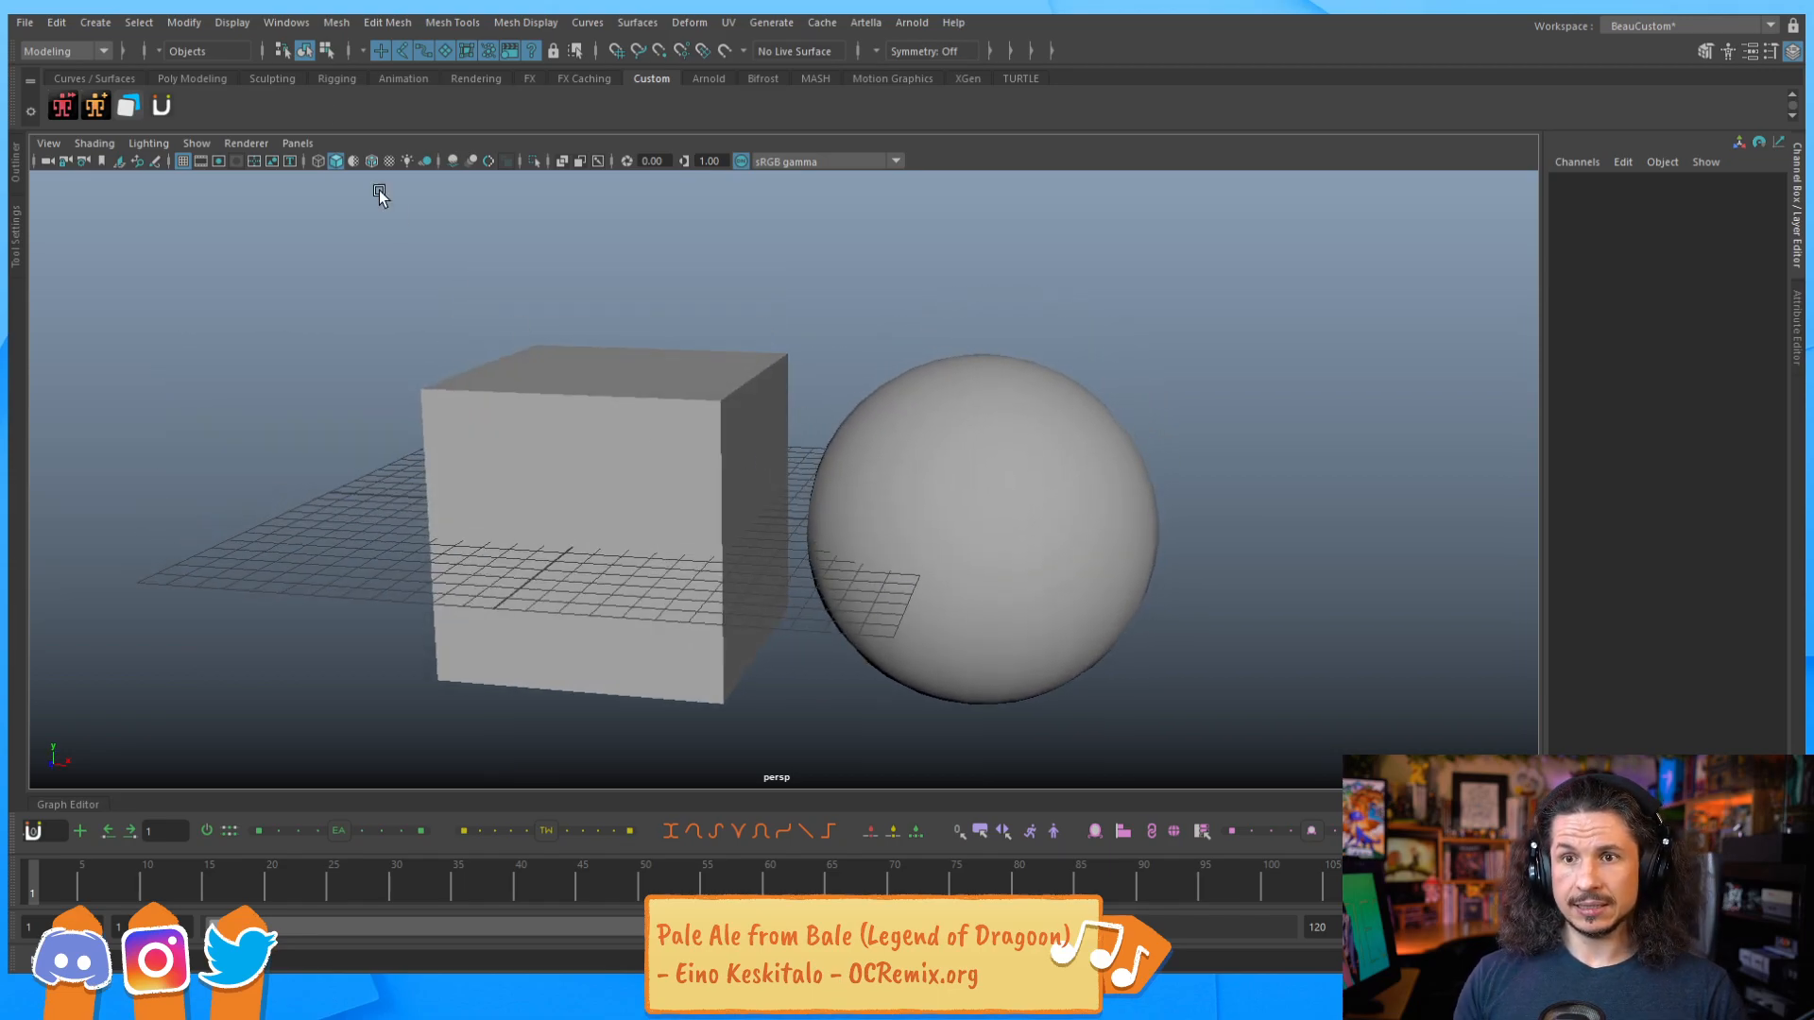
click(336, 24)
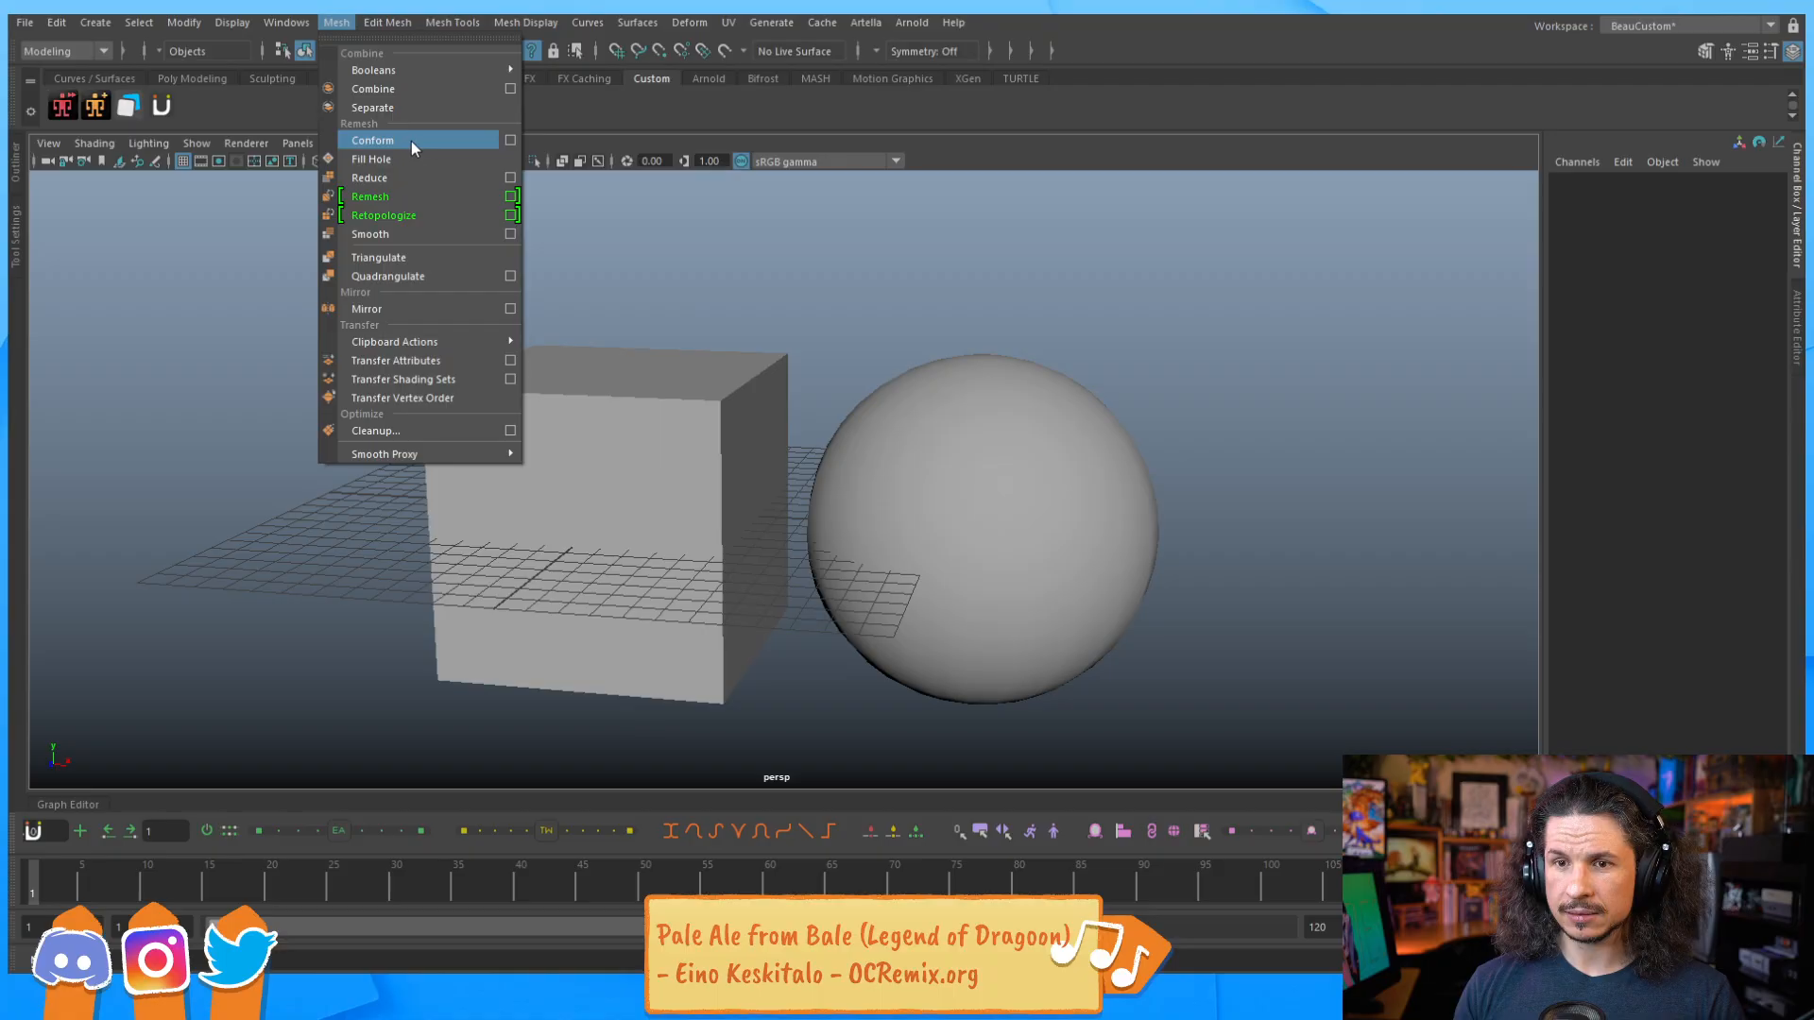
click(376, 22)
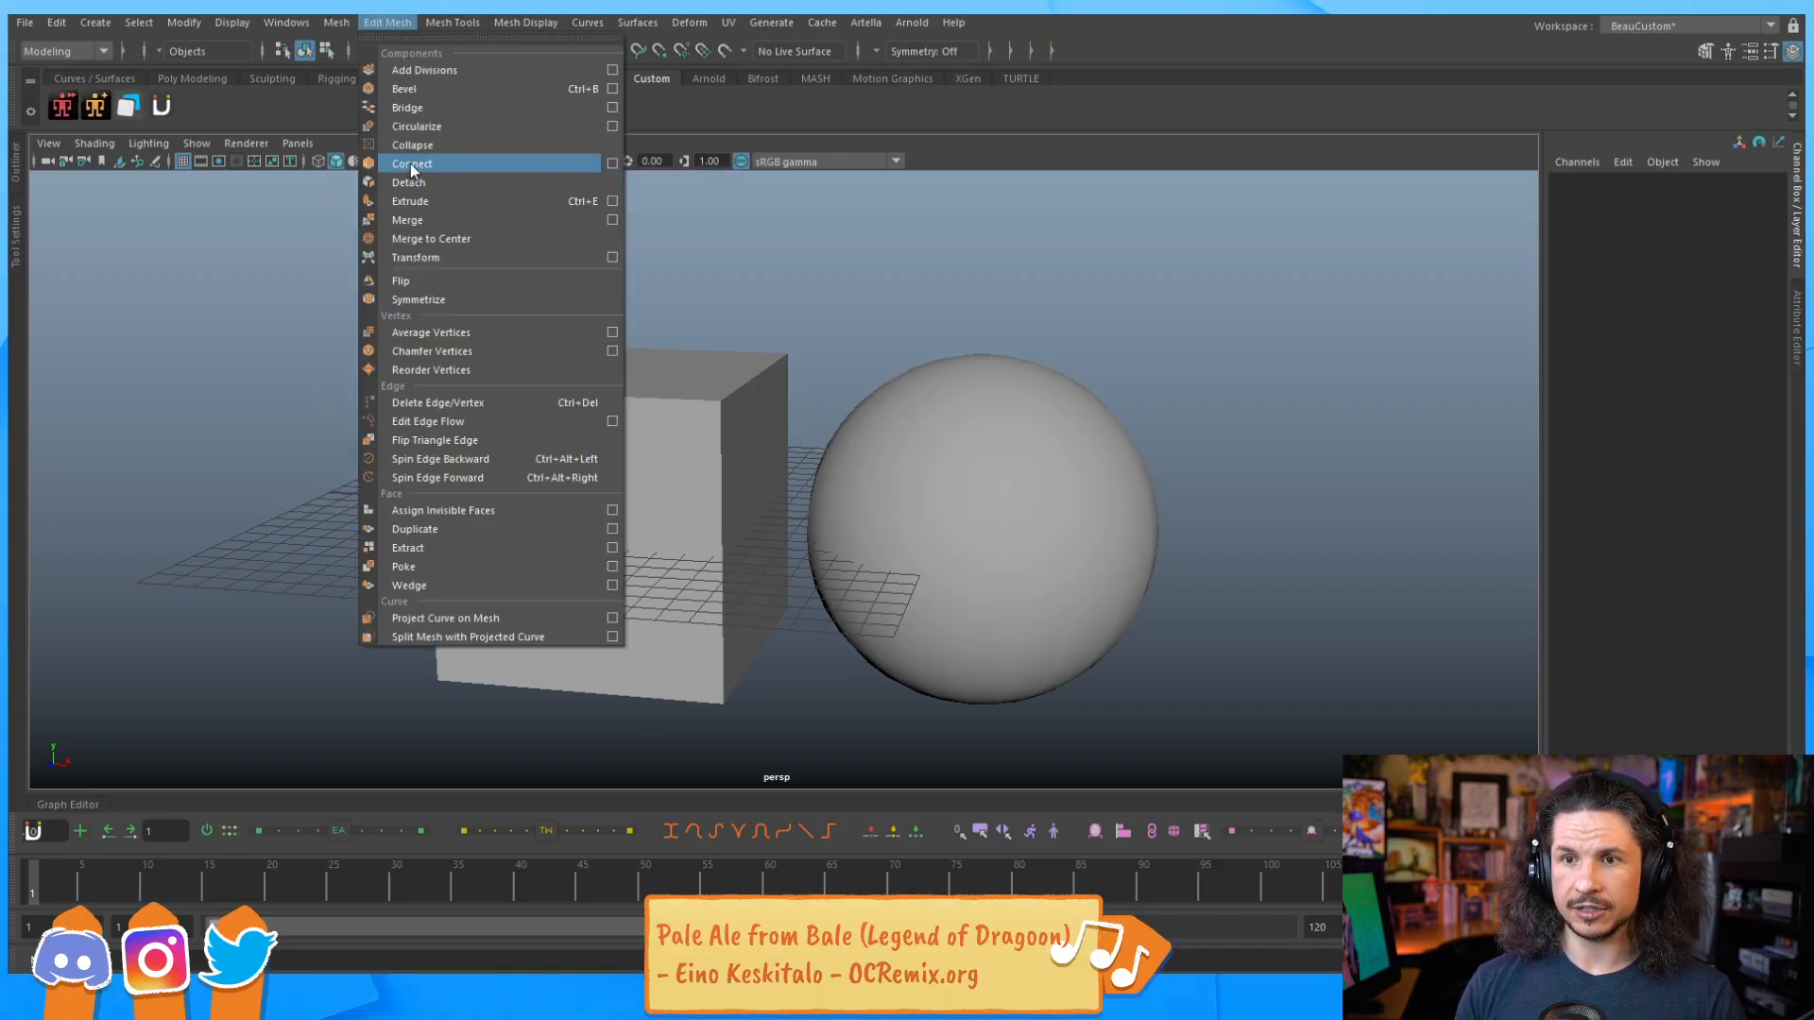
click(613, 164)
drag(1060, 40, 1412, 111)
click(1686, 97)
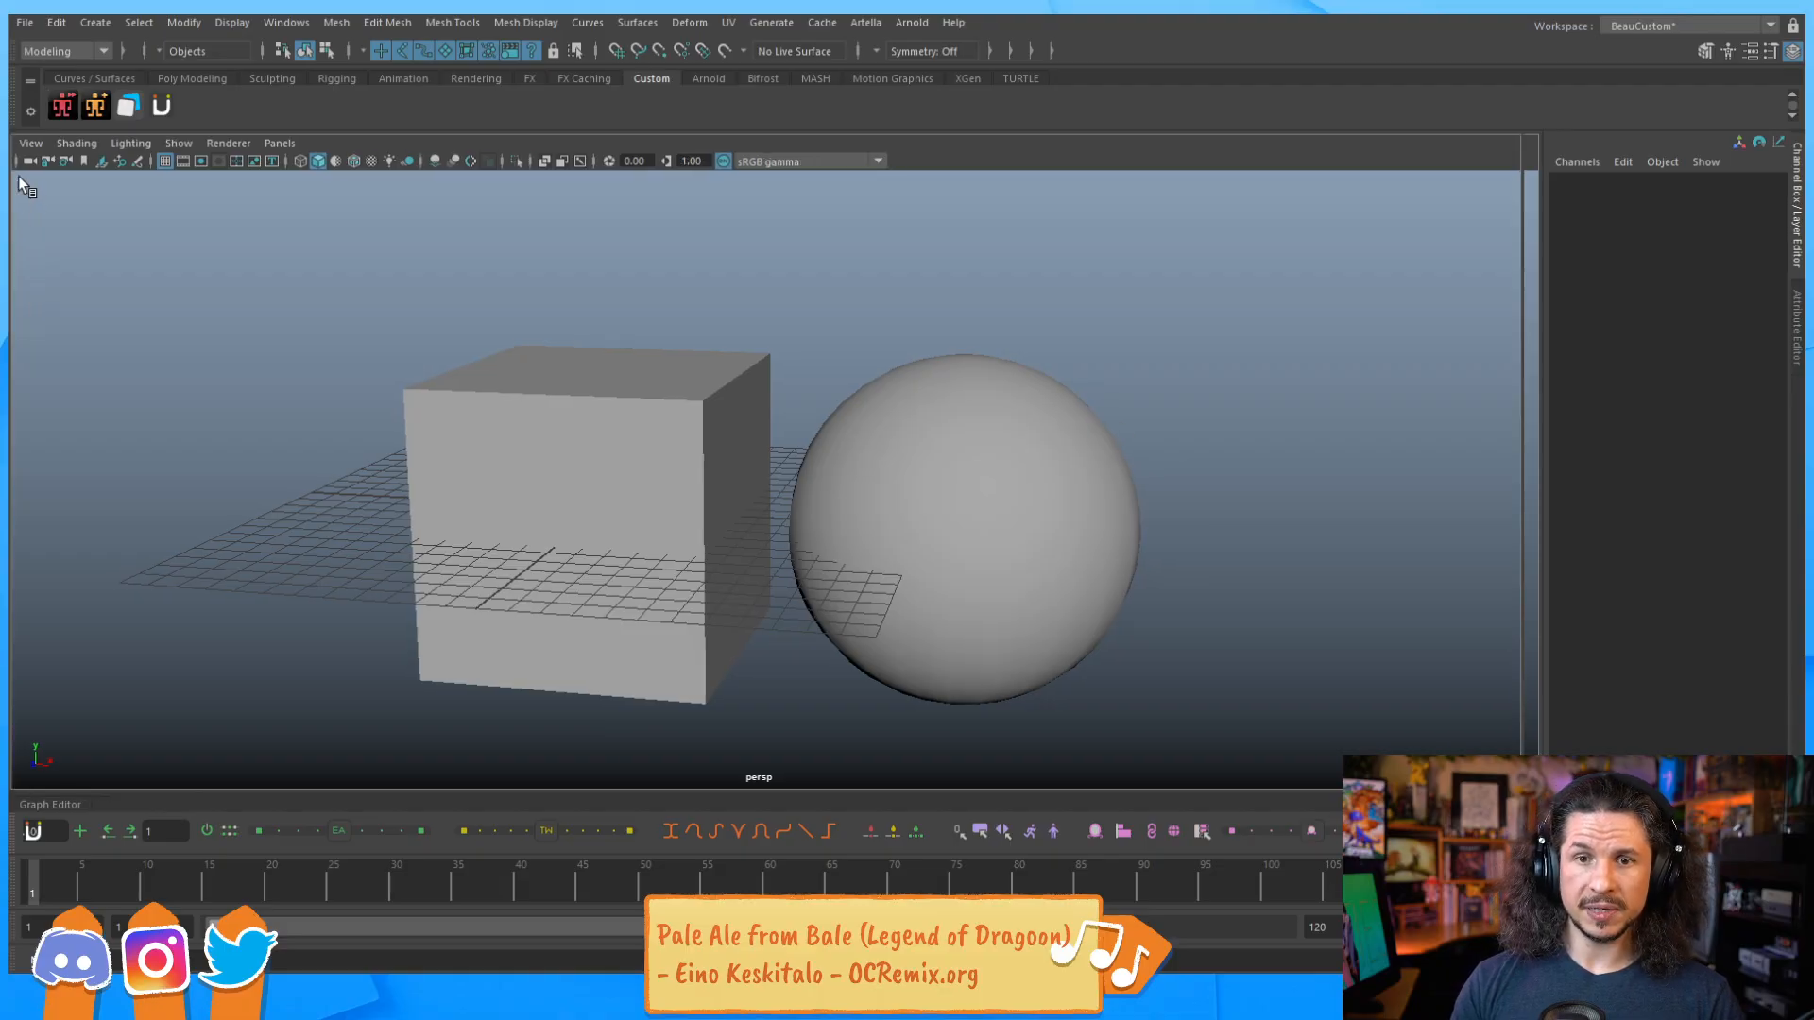
Show the Outliner alongside the viewport.
click(19, 179)
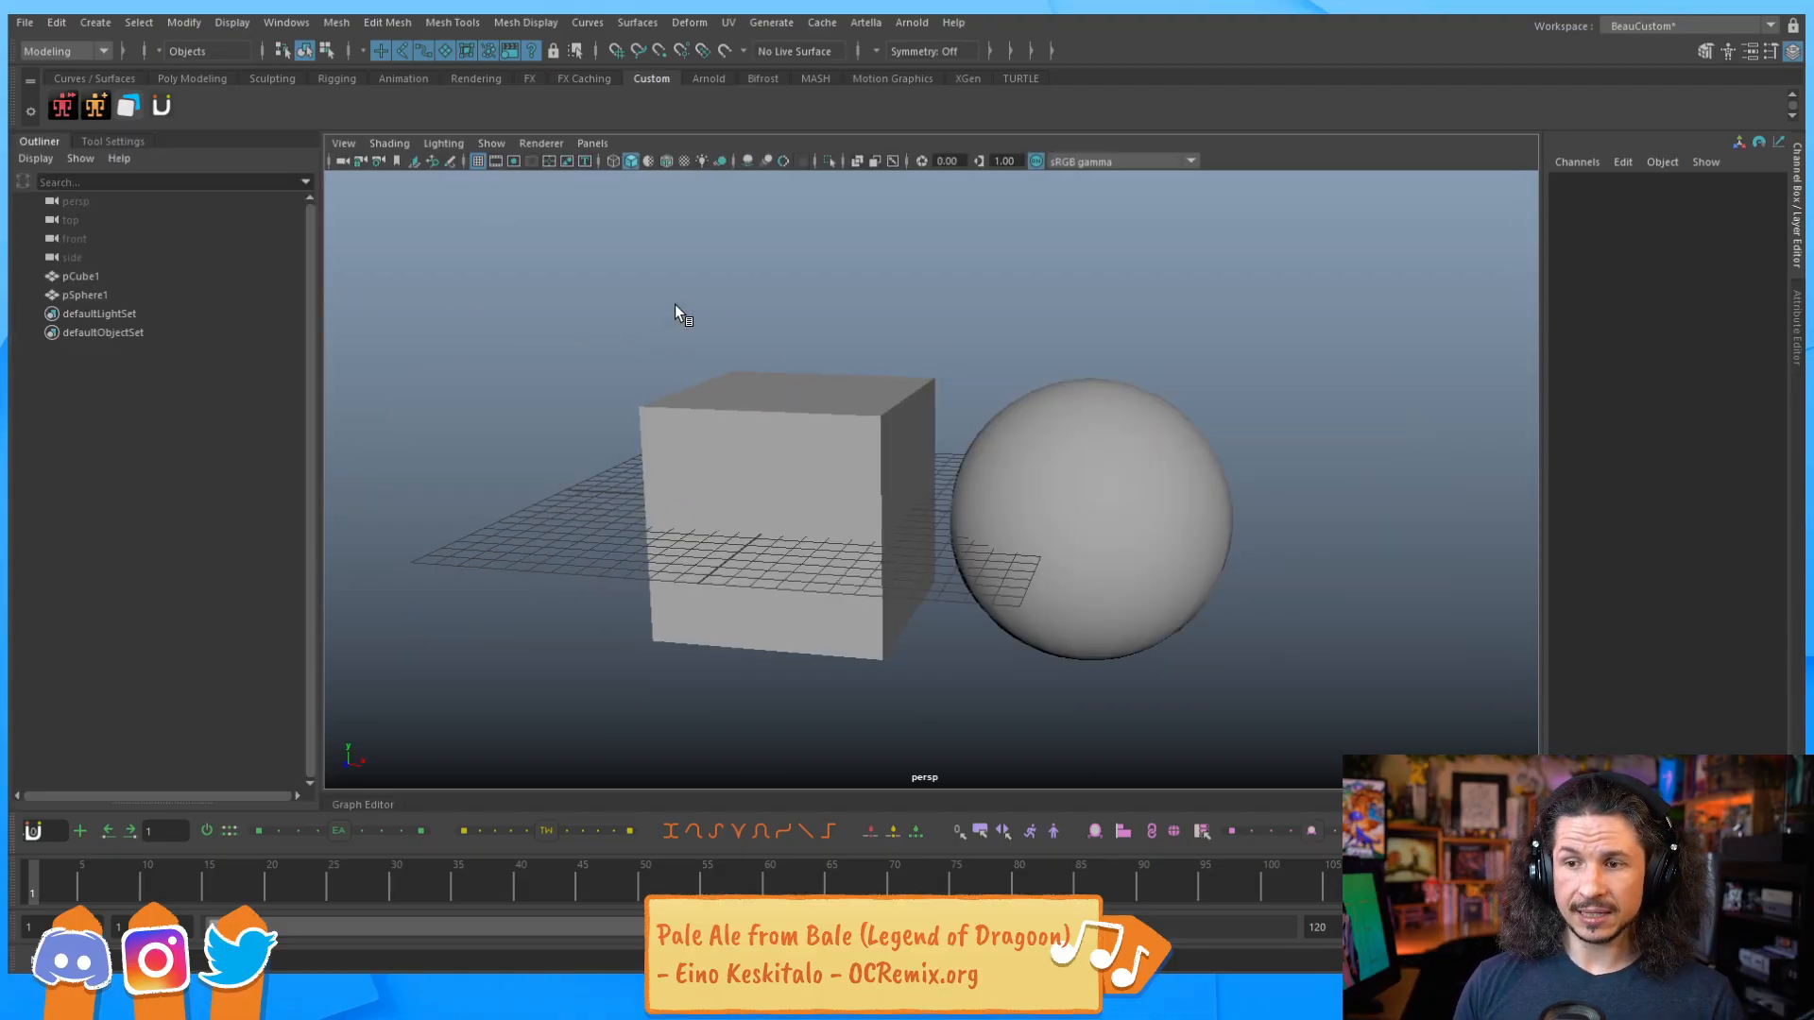
Group the cube and the sphere, and expand the new group in the Outliner to show its members.
drag(681, 312, 1169, 586)
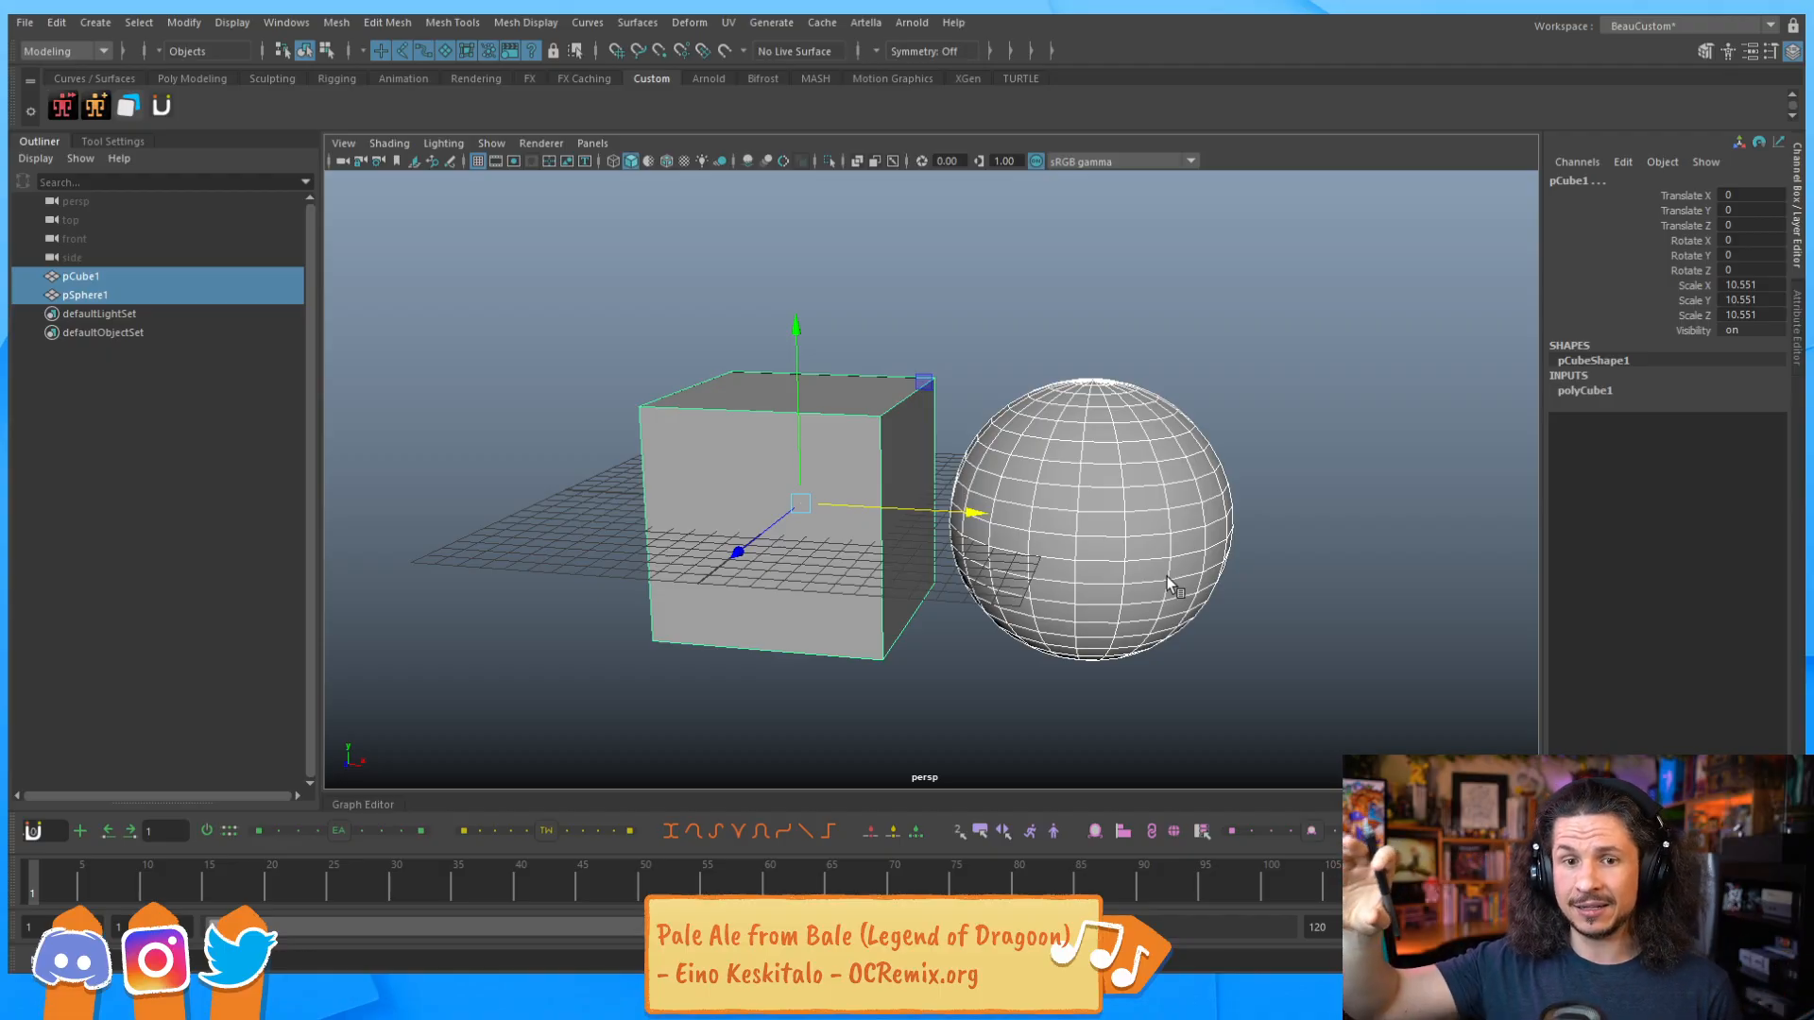
click(654, 320)
drag(576, 280, 1132, 442)
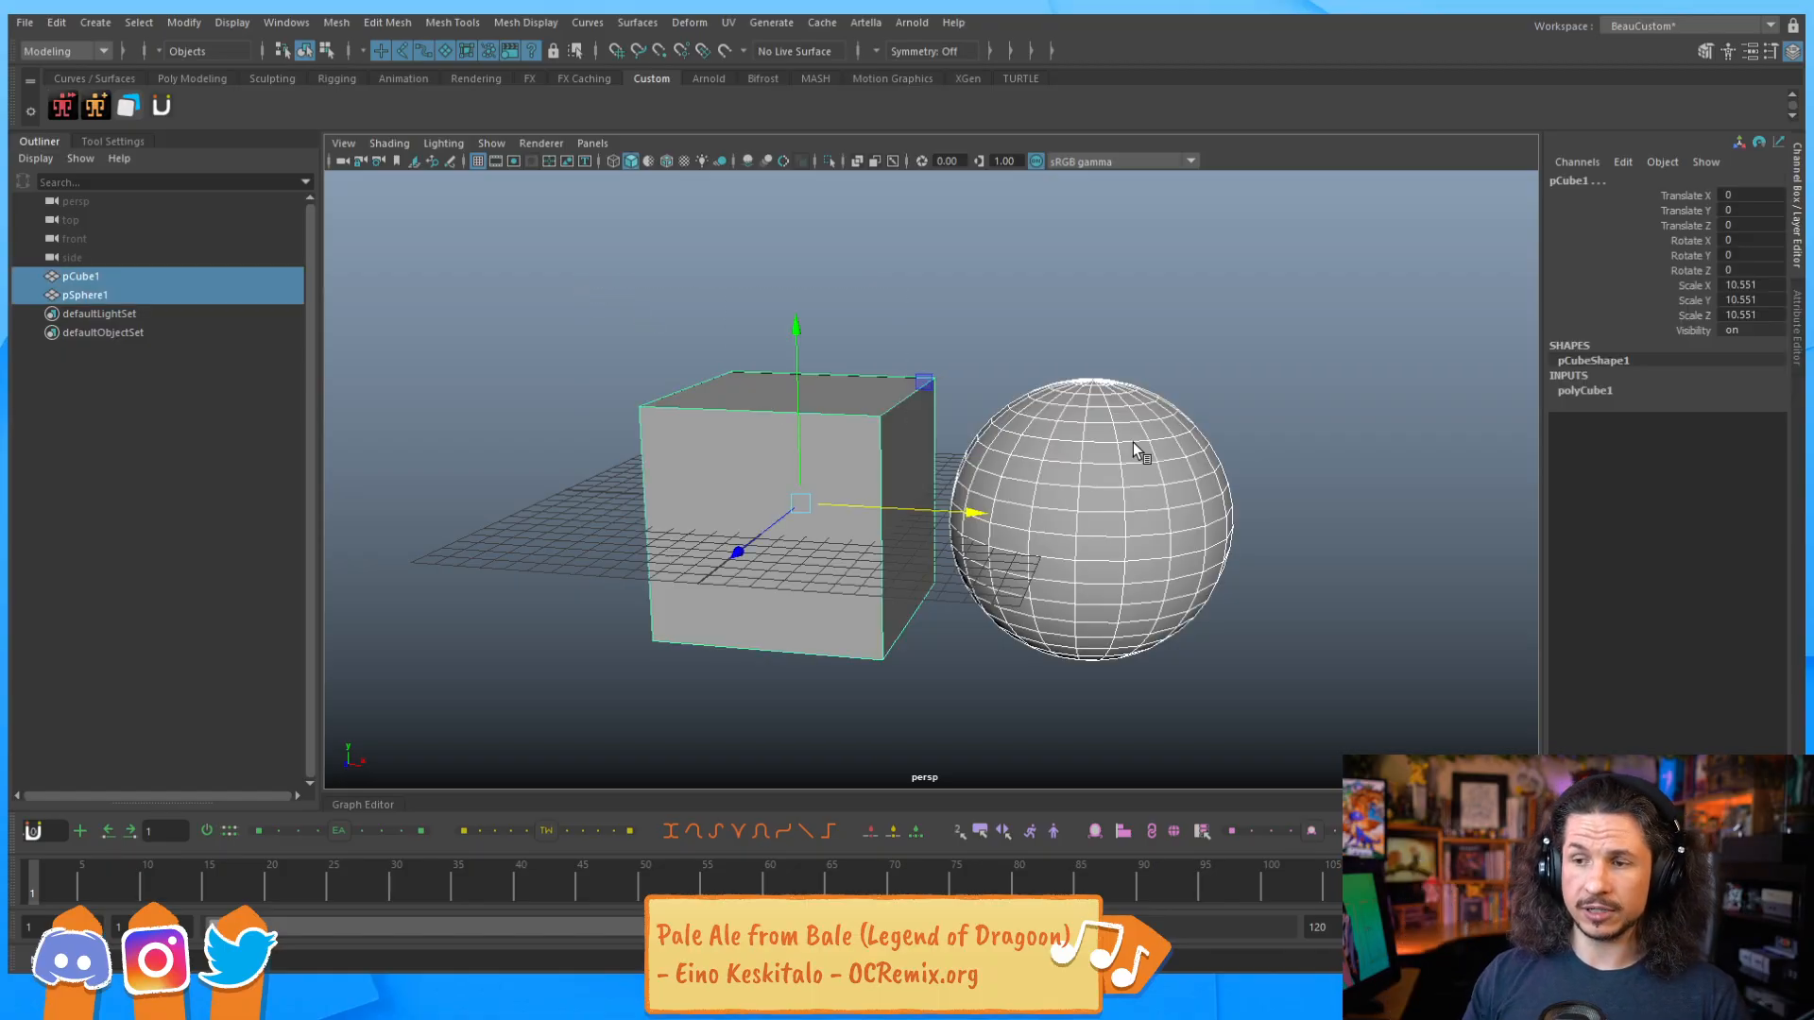
drag(602, 285, 896, 440)
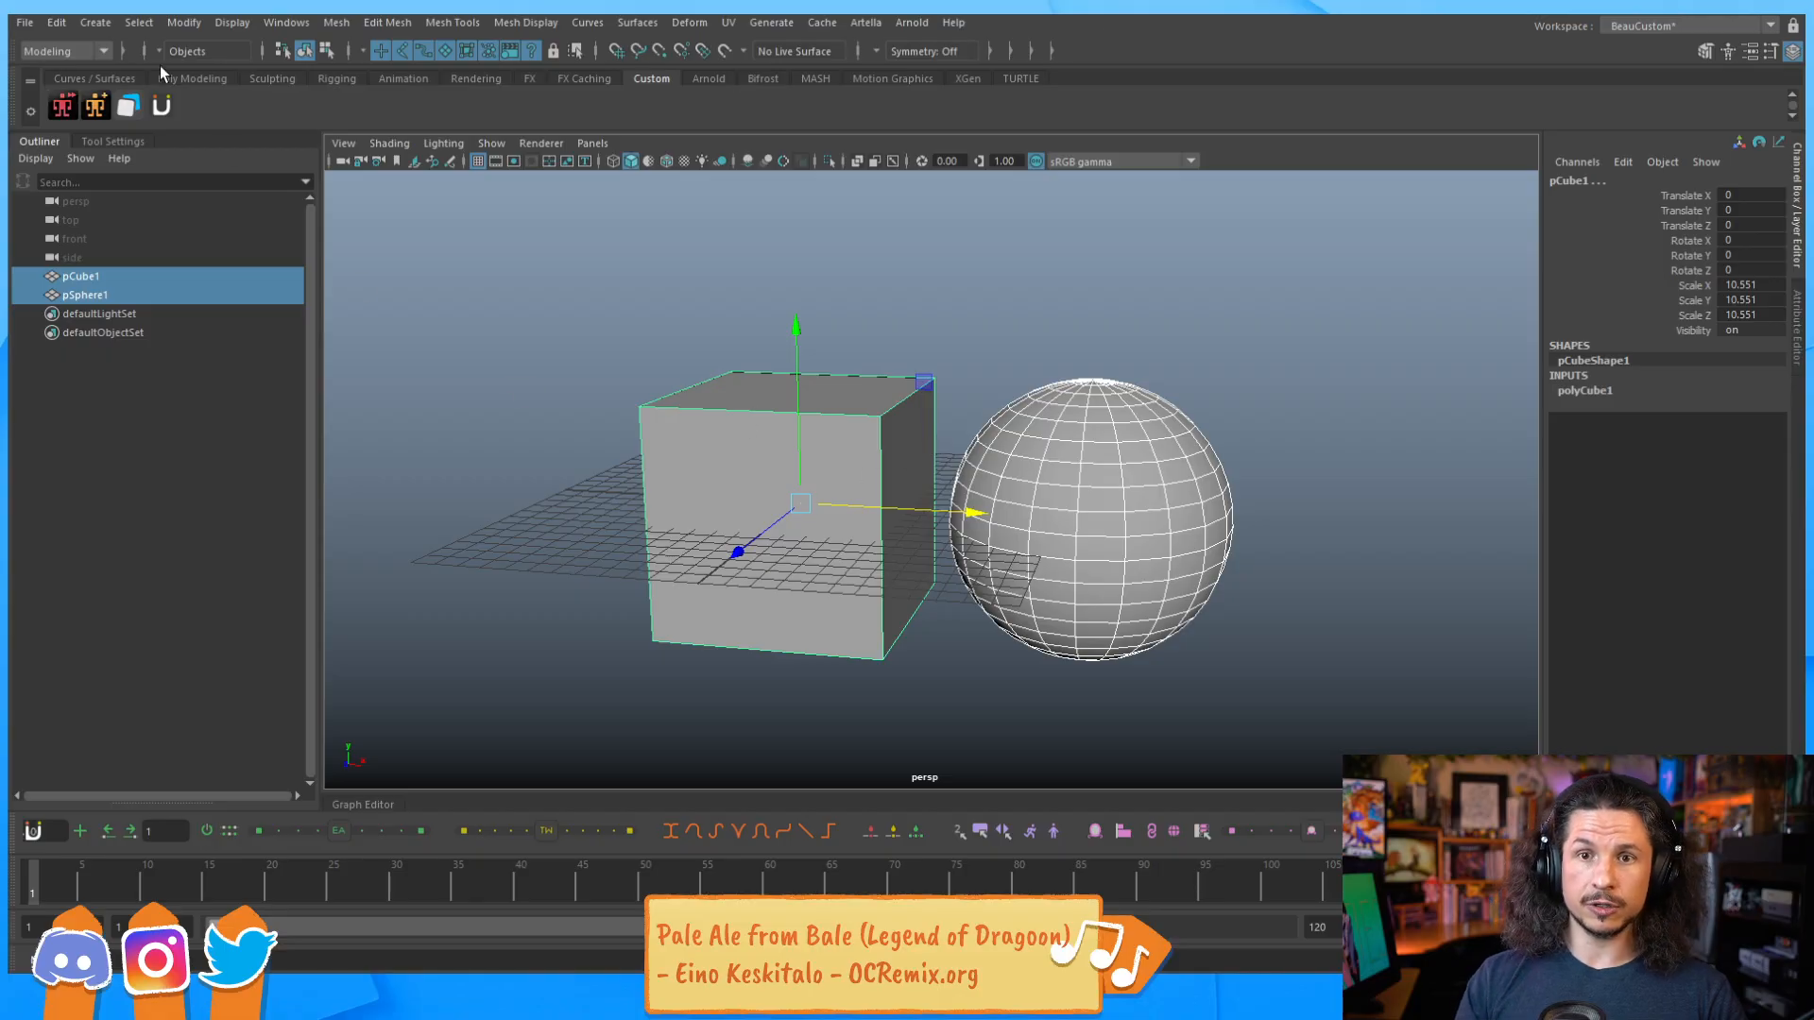
click(57, 22)
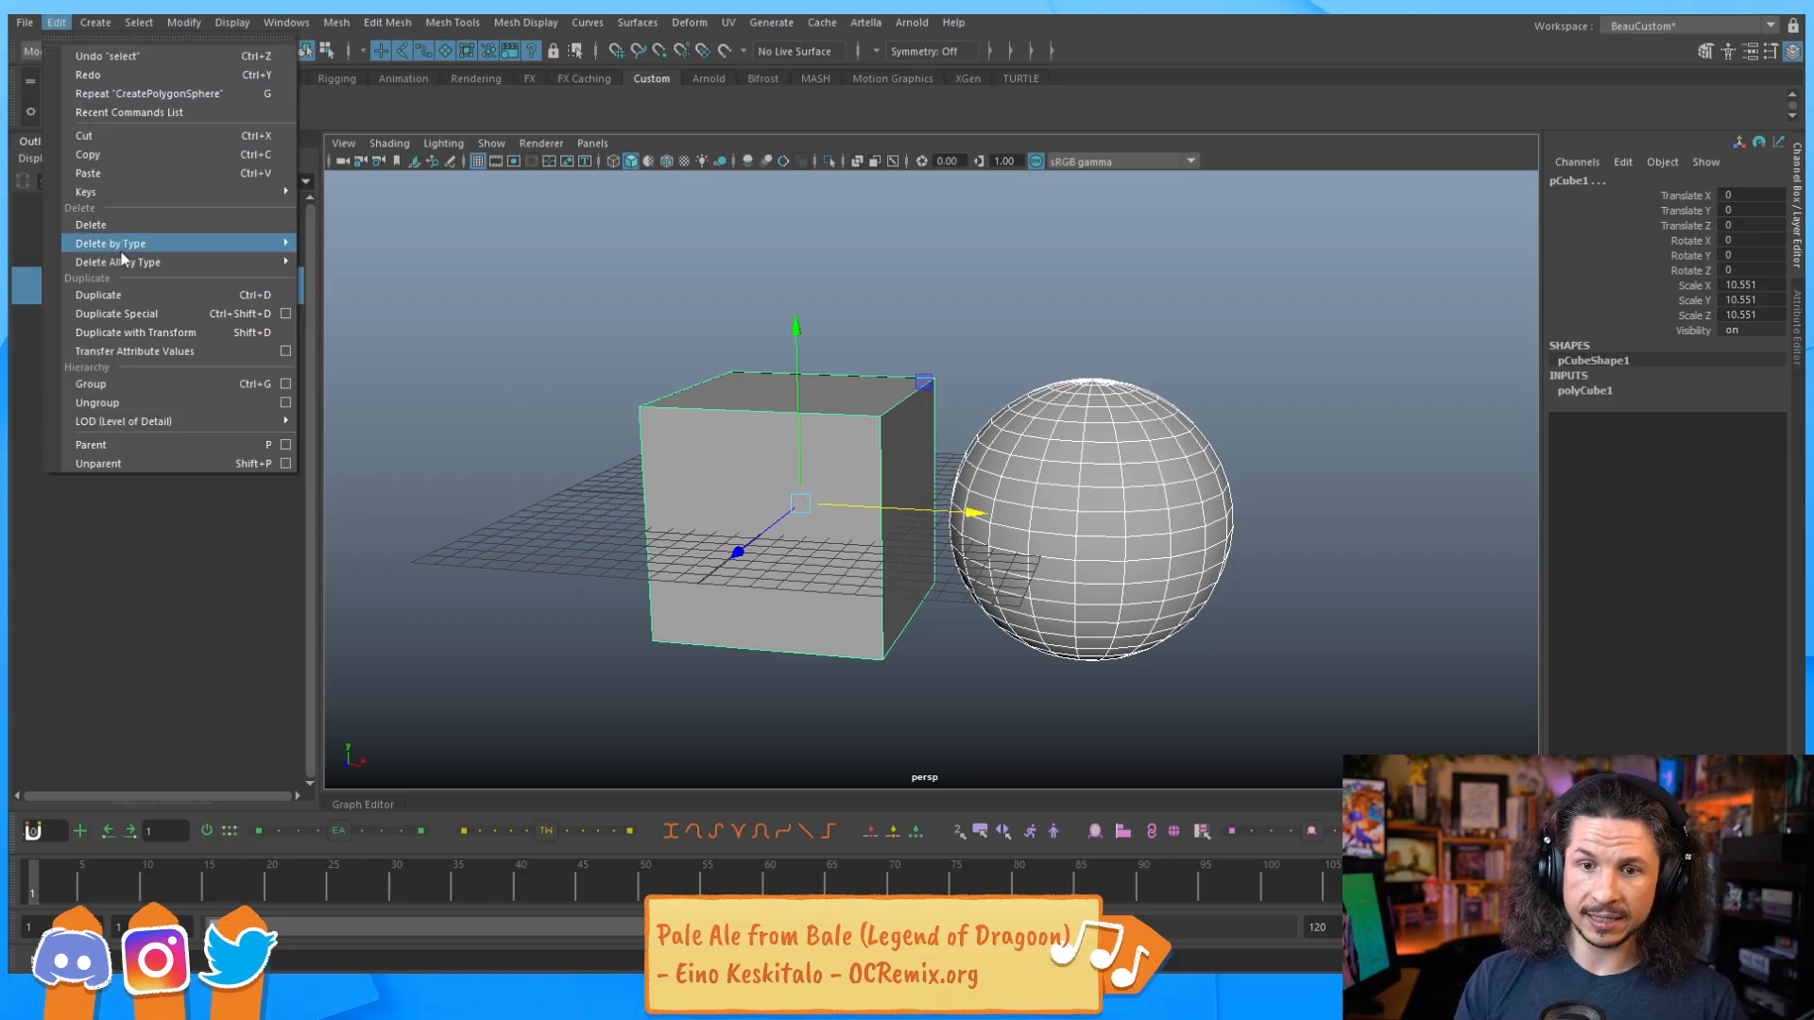
click(152, 384)
click(1199, 641)
click(71, 275)
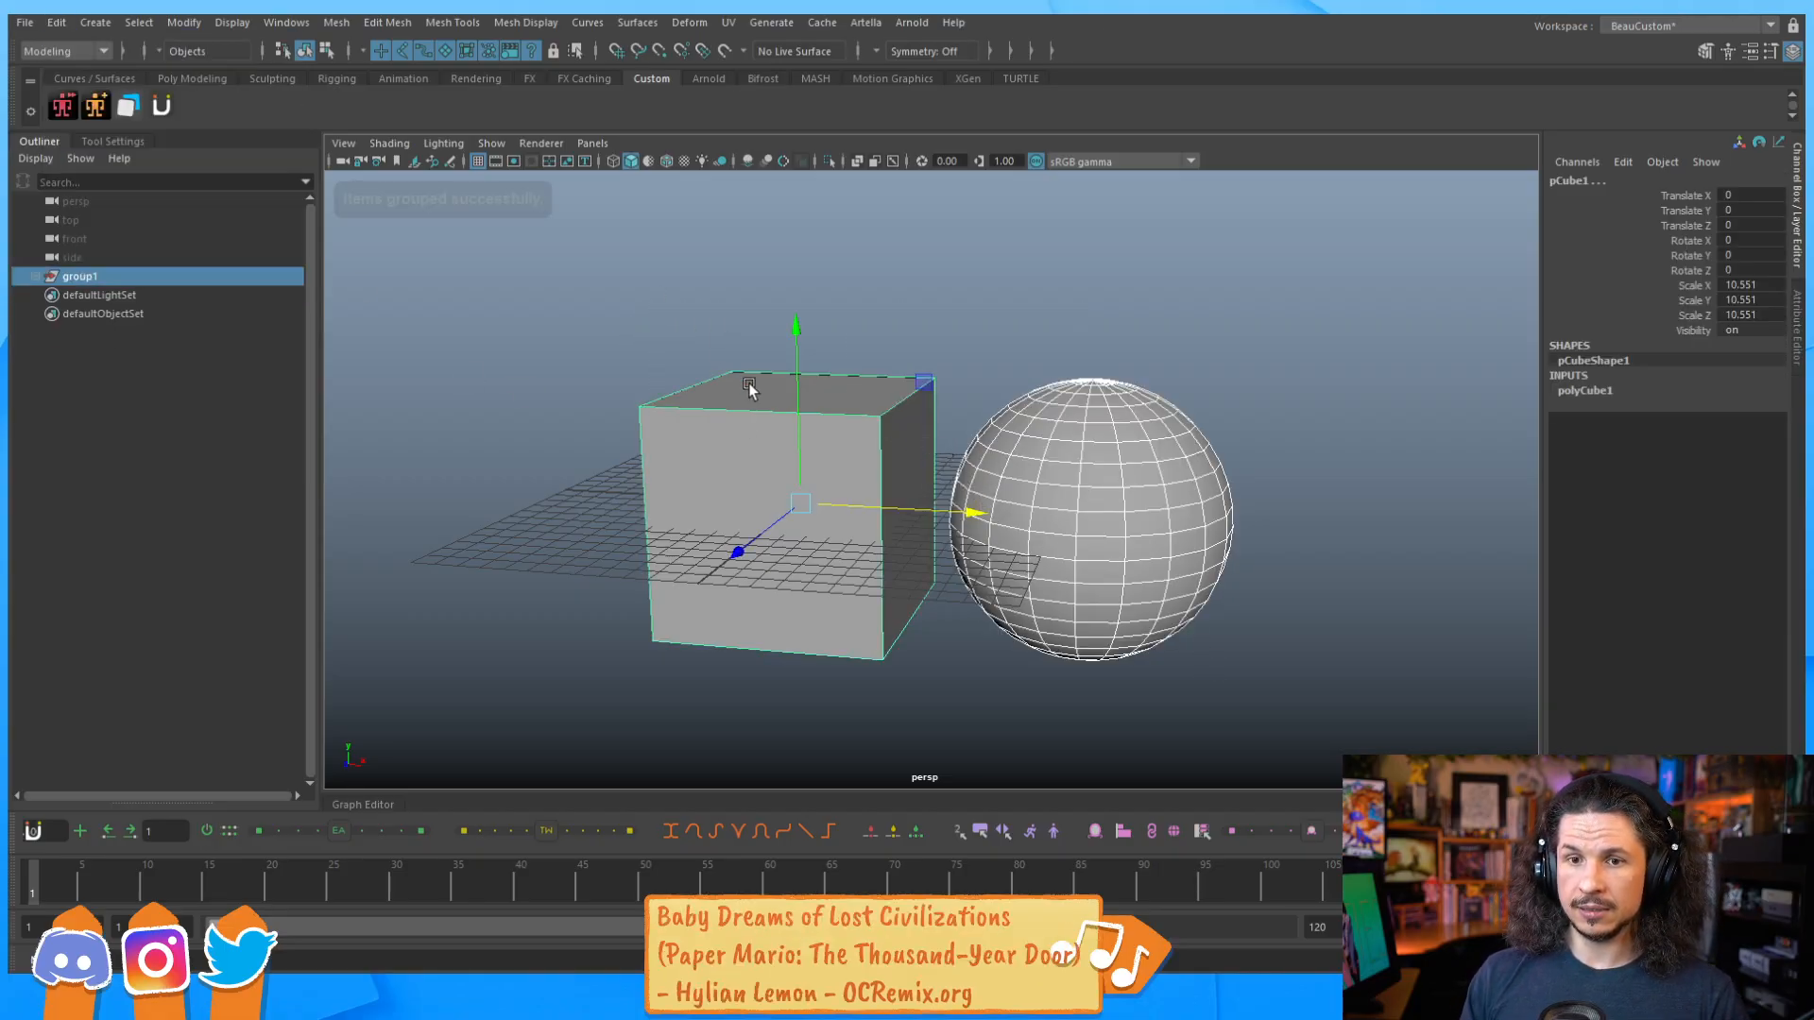
click(36, 278)
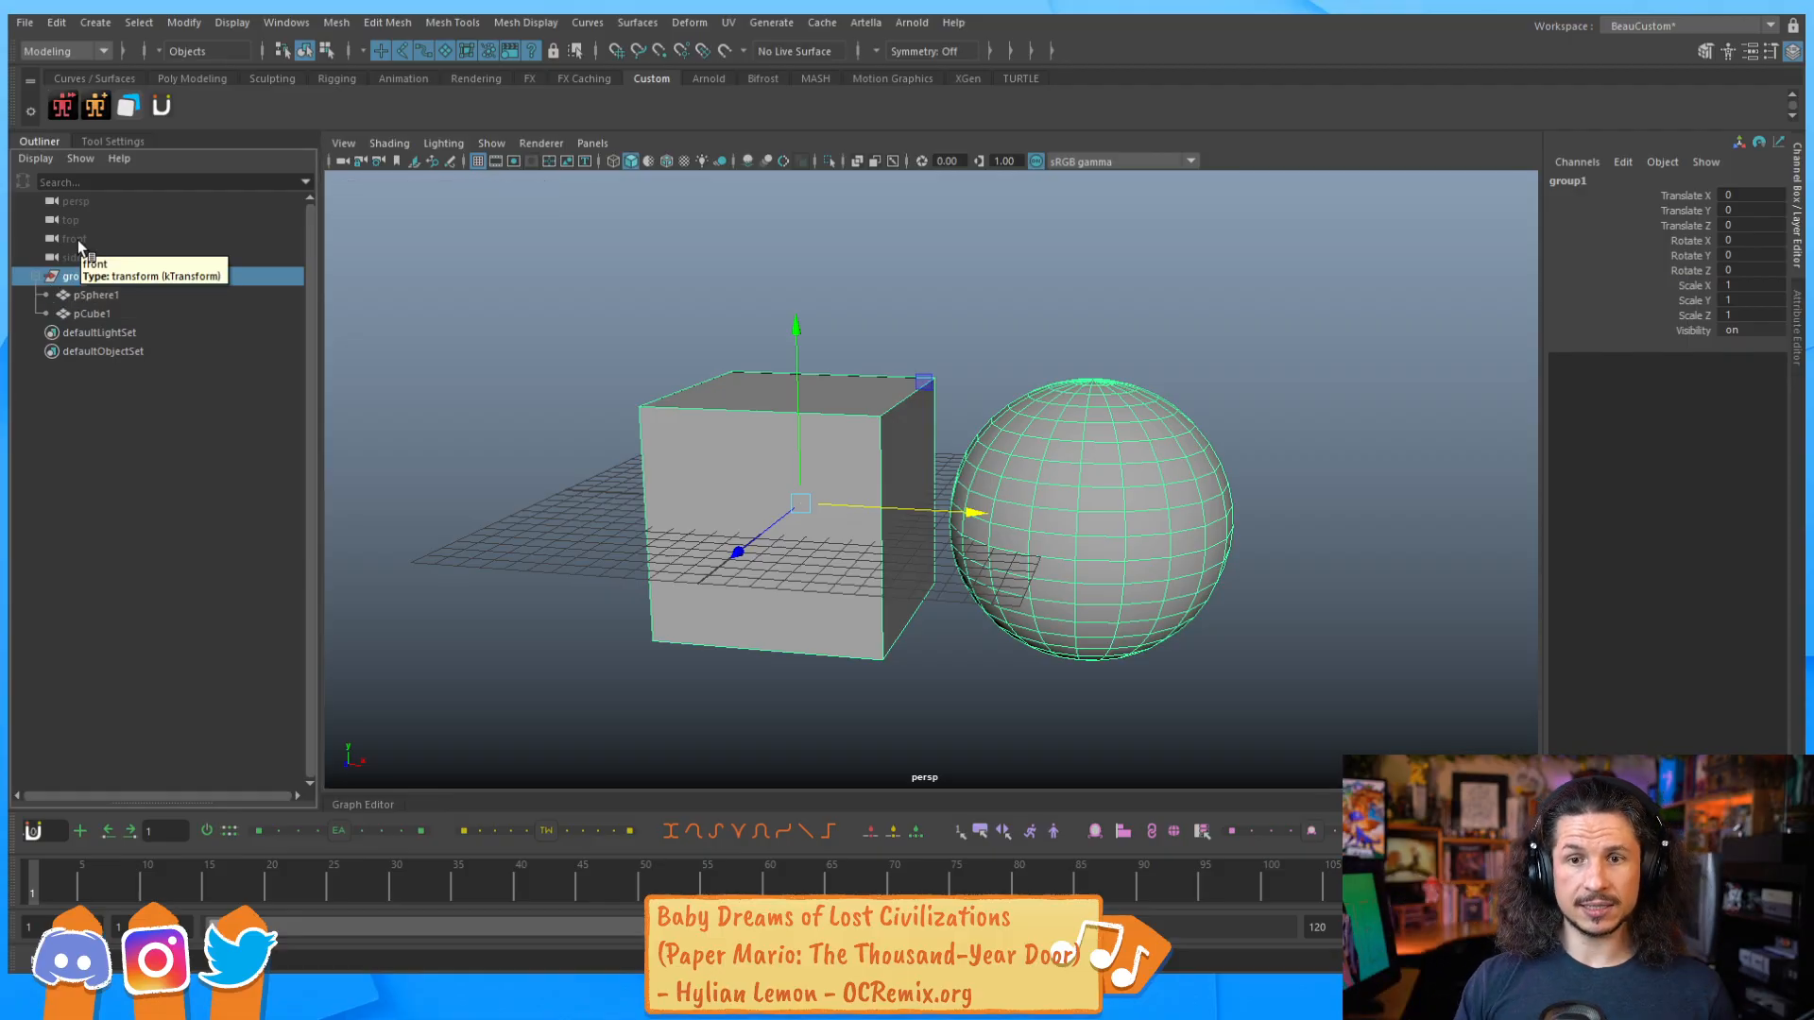
Try moving the cube and the sphere individually inside the group, and move the whole group as one.
click(720, 506)
drag(924, 384, 737, 331)
key(ctrl+z)
click(1083, 530)
drag(1207, 400, 1417, 443)
key(ctrl+z)
drag(1226, 403, 1433, 460)
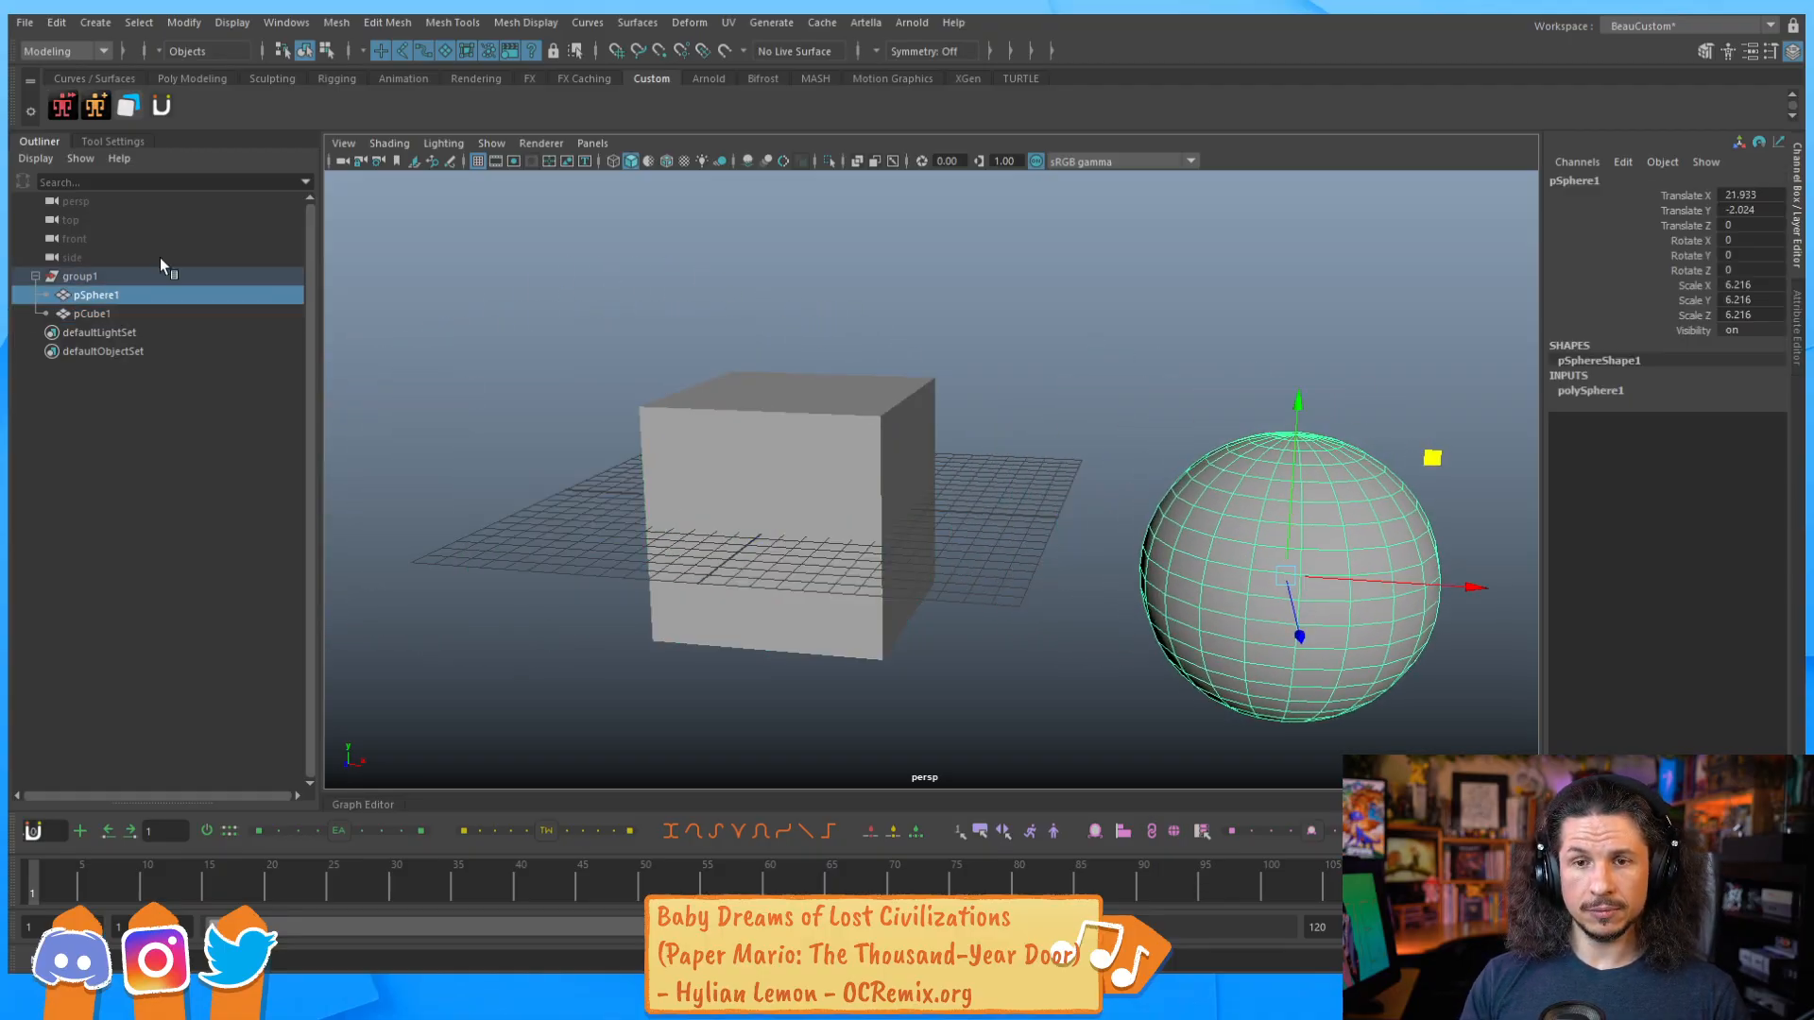
click(123, 276)
drag(924, 388, 812, 130)
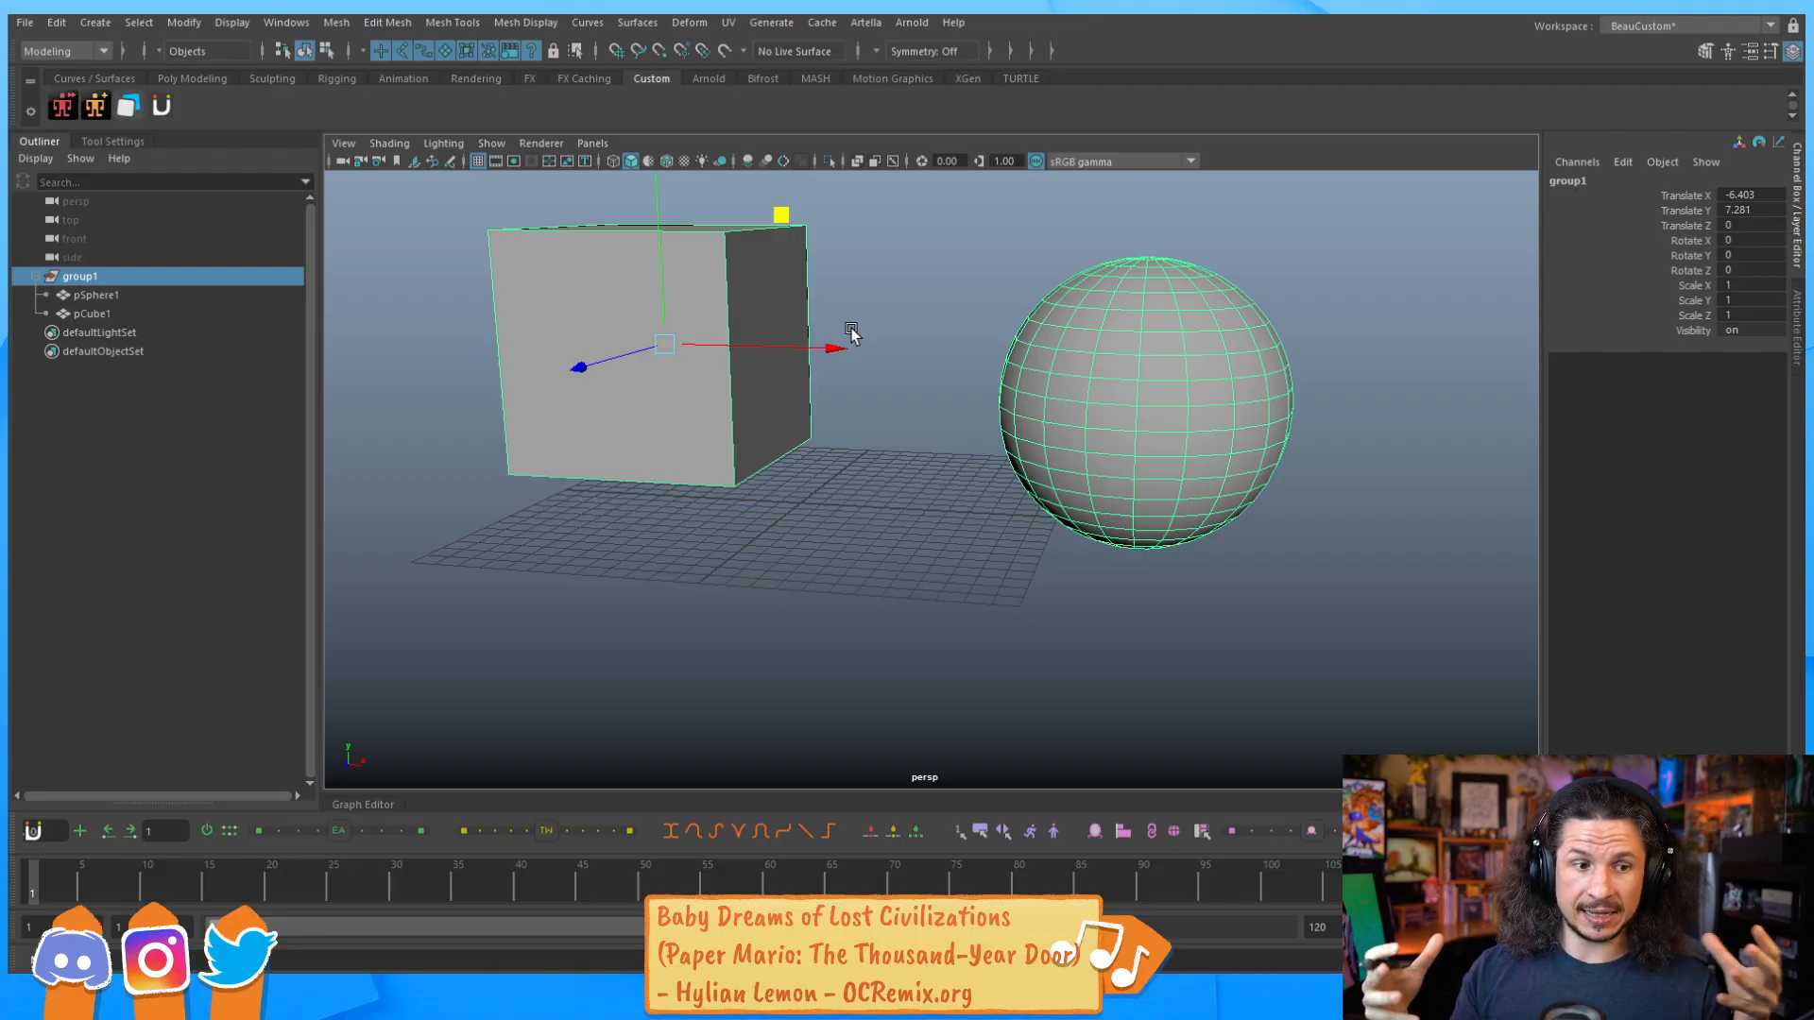
Undo the moves and the grouping of the cube and sphere.
key(ctrl+z)
key(ctrl+z)
key(ctrl+z)
key(ctrl+z)
key(ctrl+z)
key(ctrl+z)
key(ctrl+z)
key(ctrl+z)
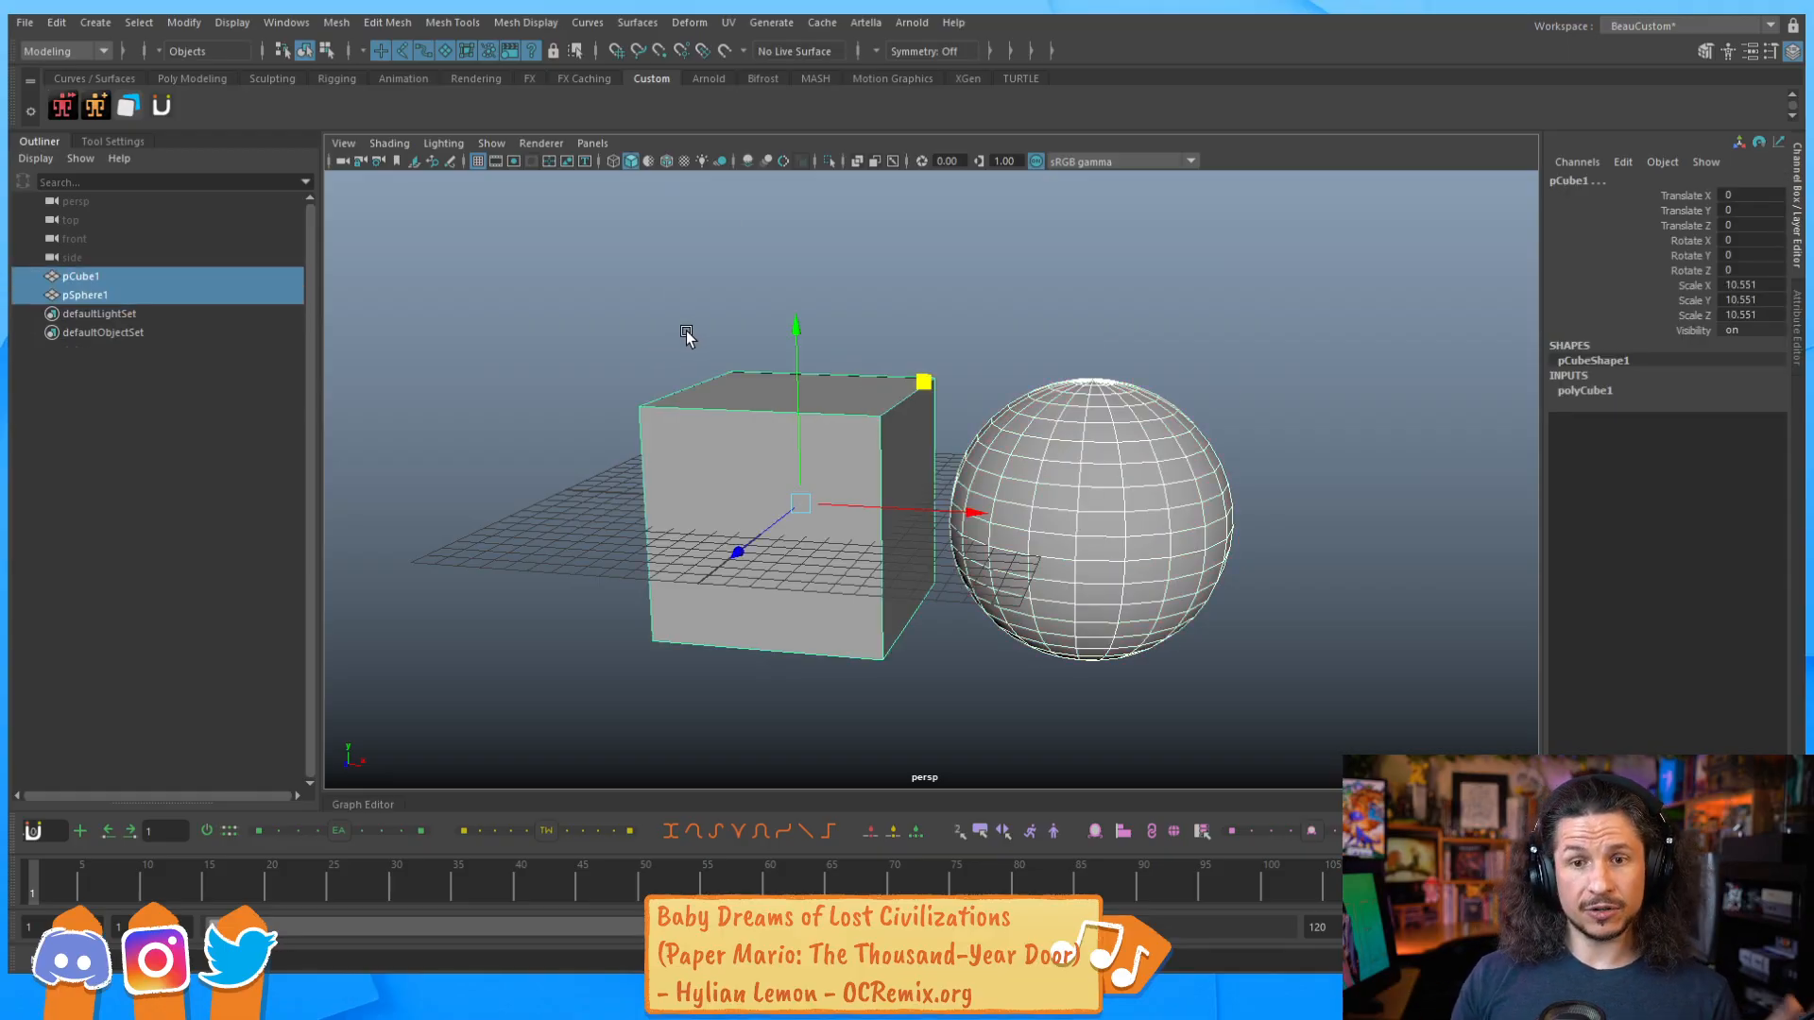
Switch to the Animation menu set and apply a Parent constraint with the cube driving the sphere.
drag(633, 297, 697, 515)
shift+click(1160, 412)
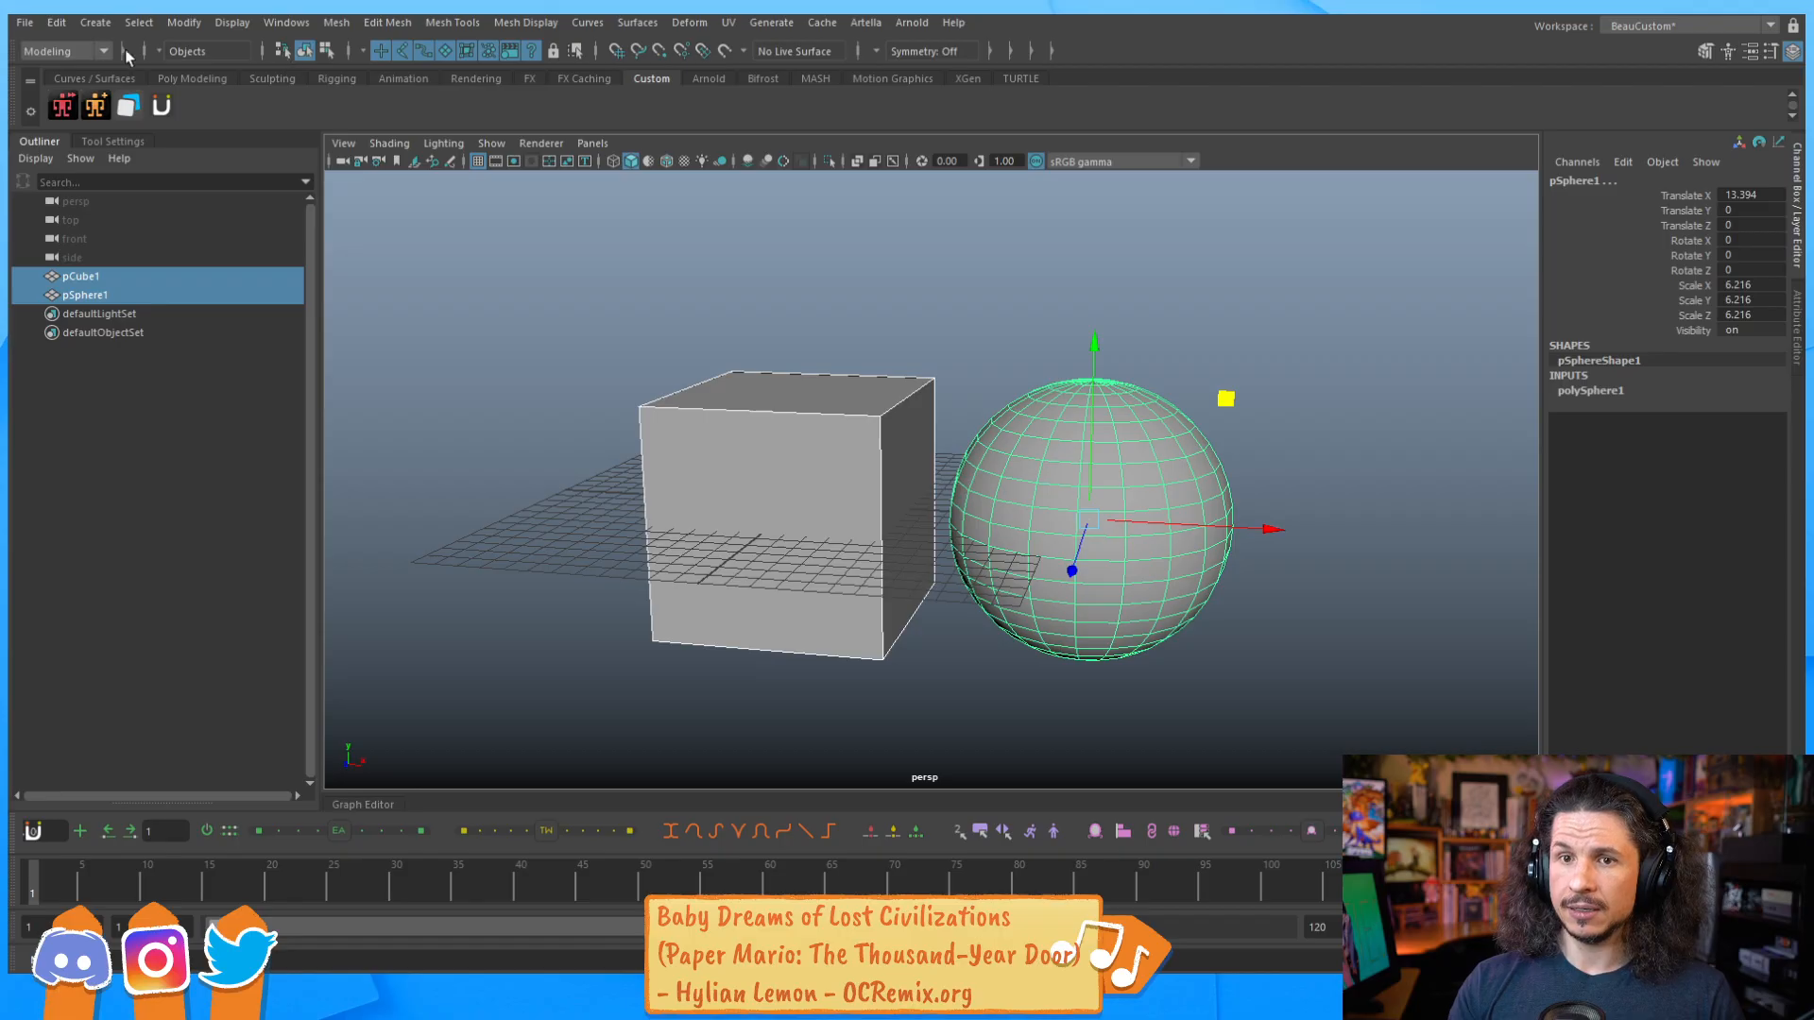
click(99, 51)
click(57, 104)
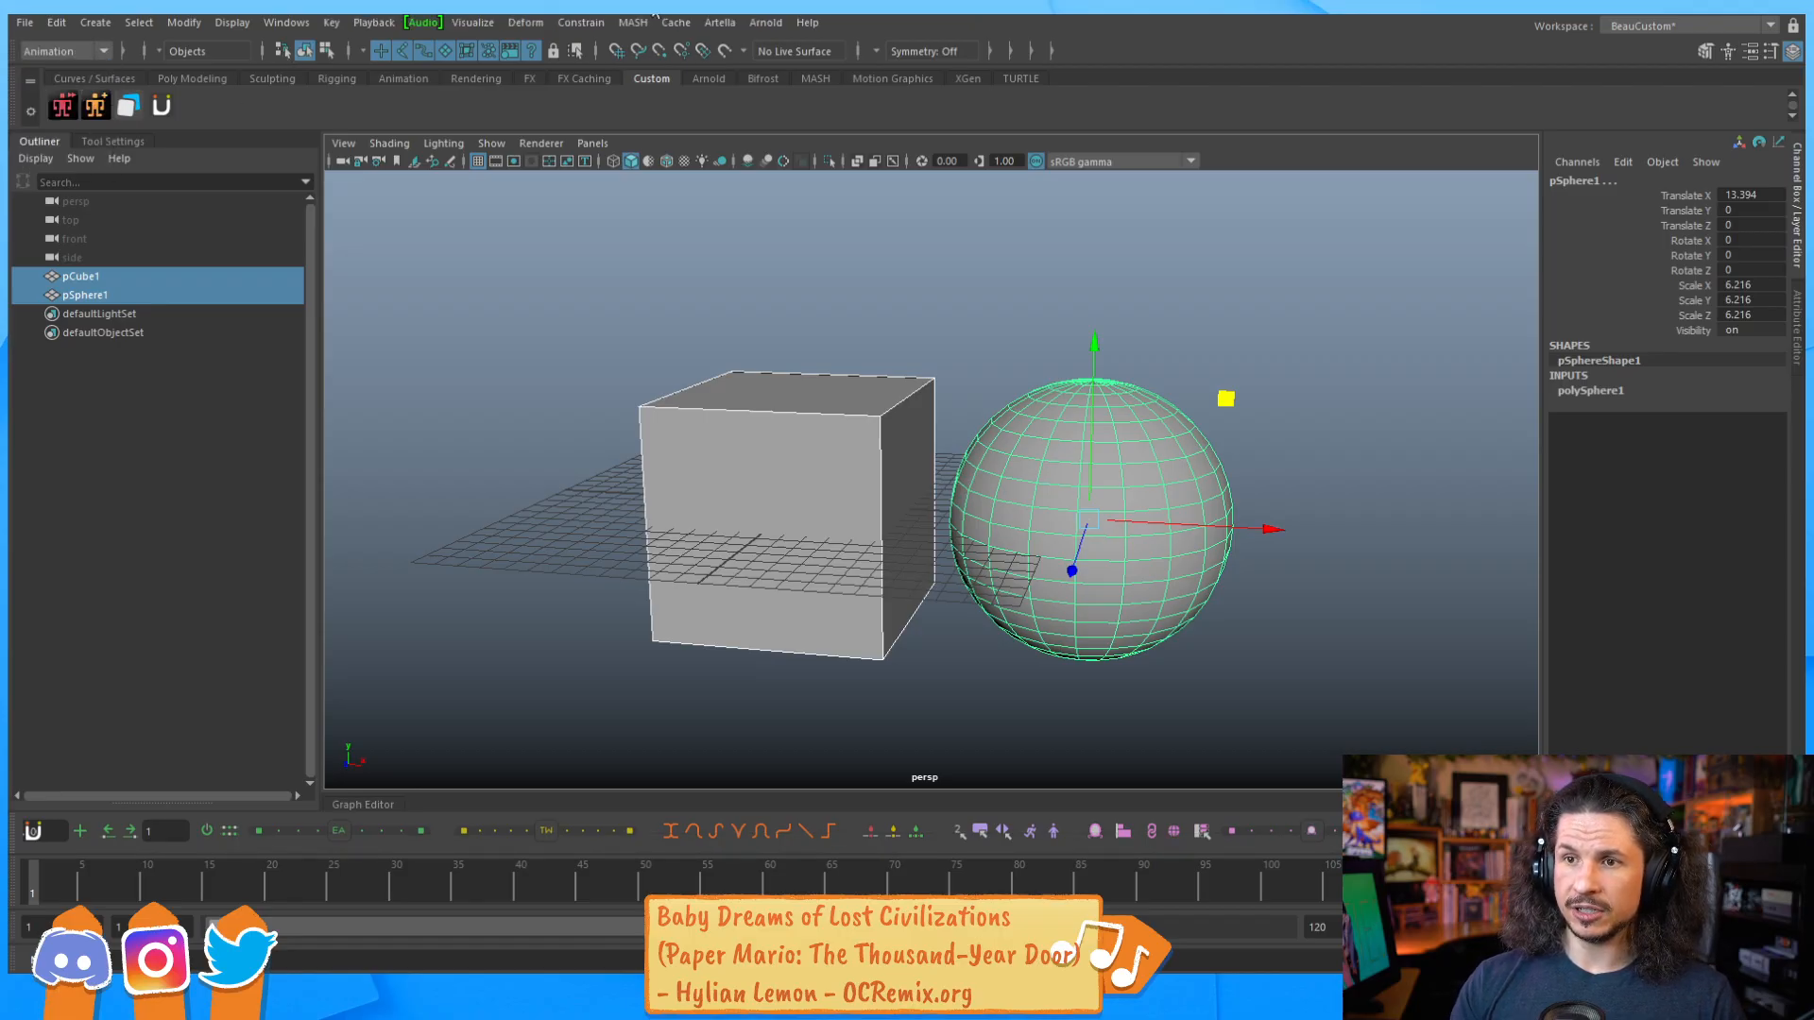
click(577, 23)
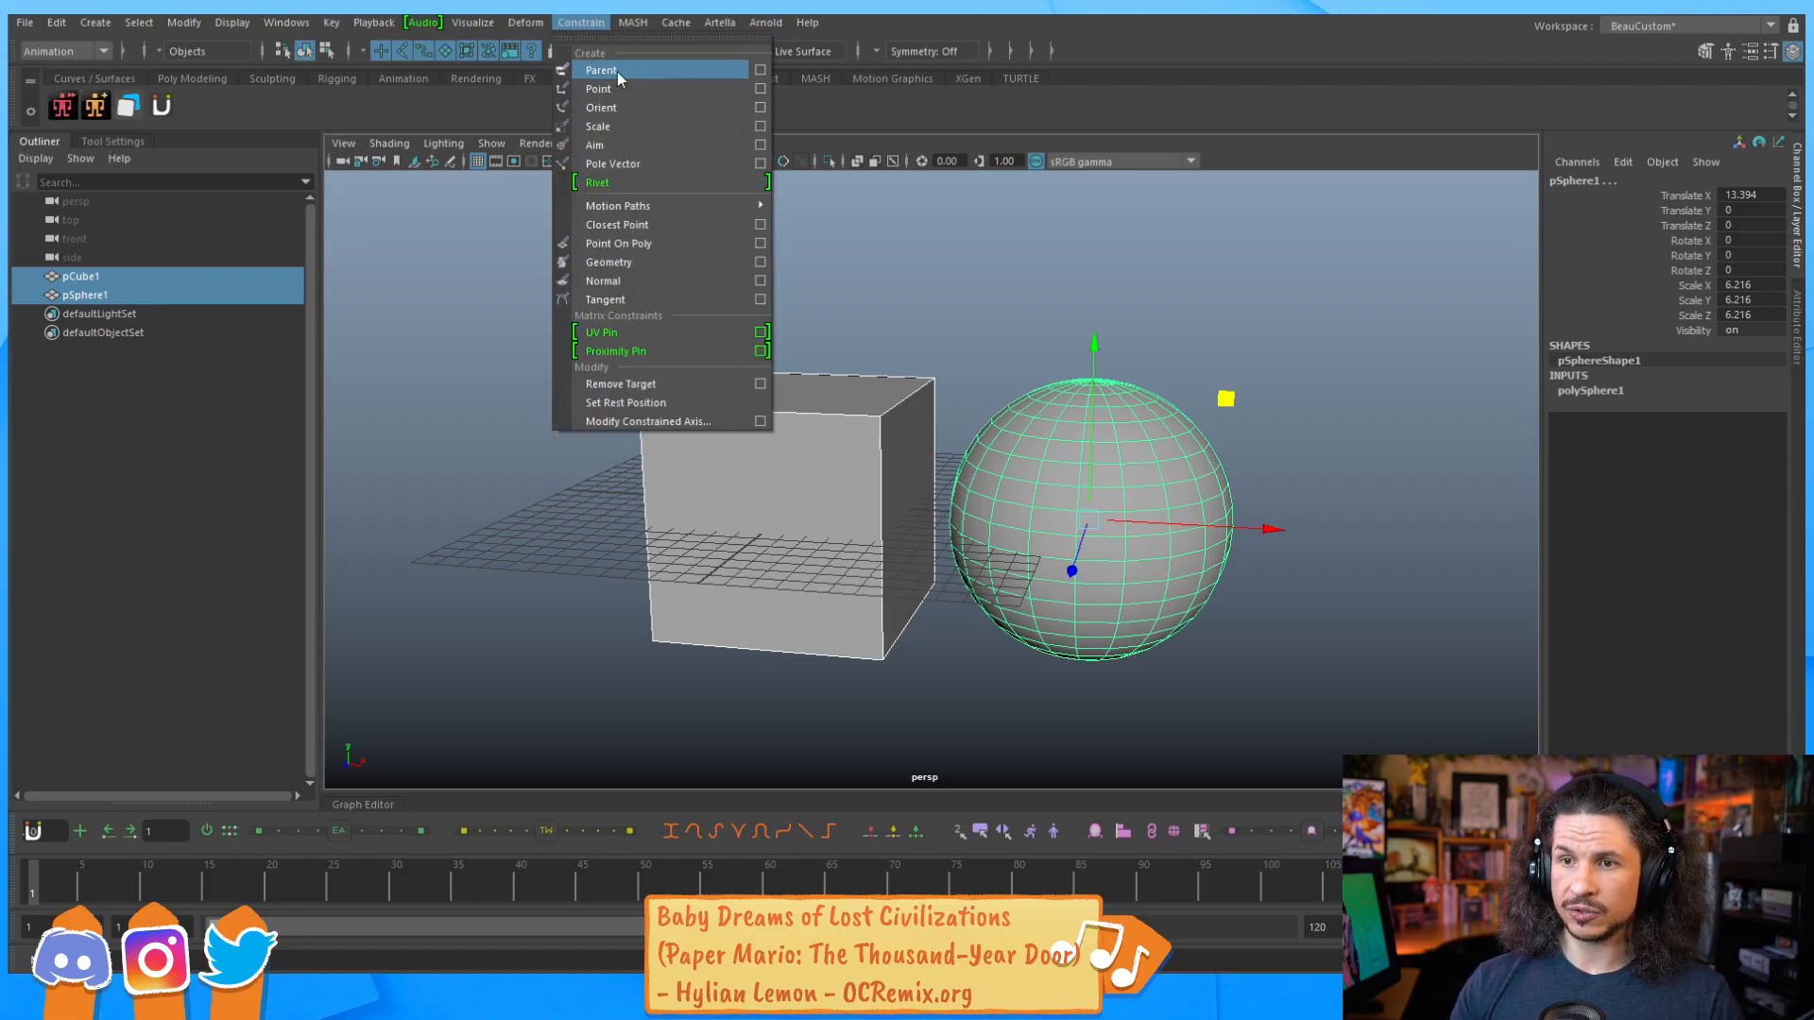
click(733, 71)
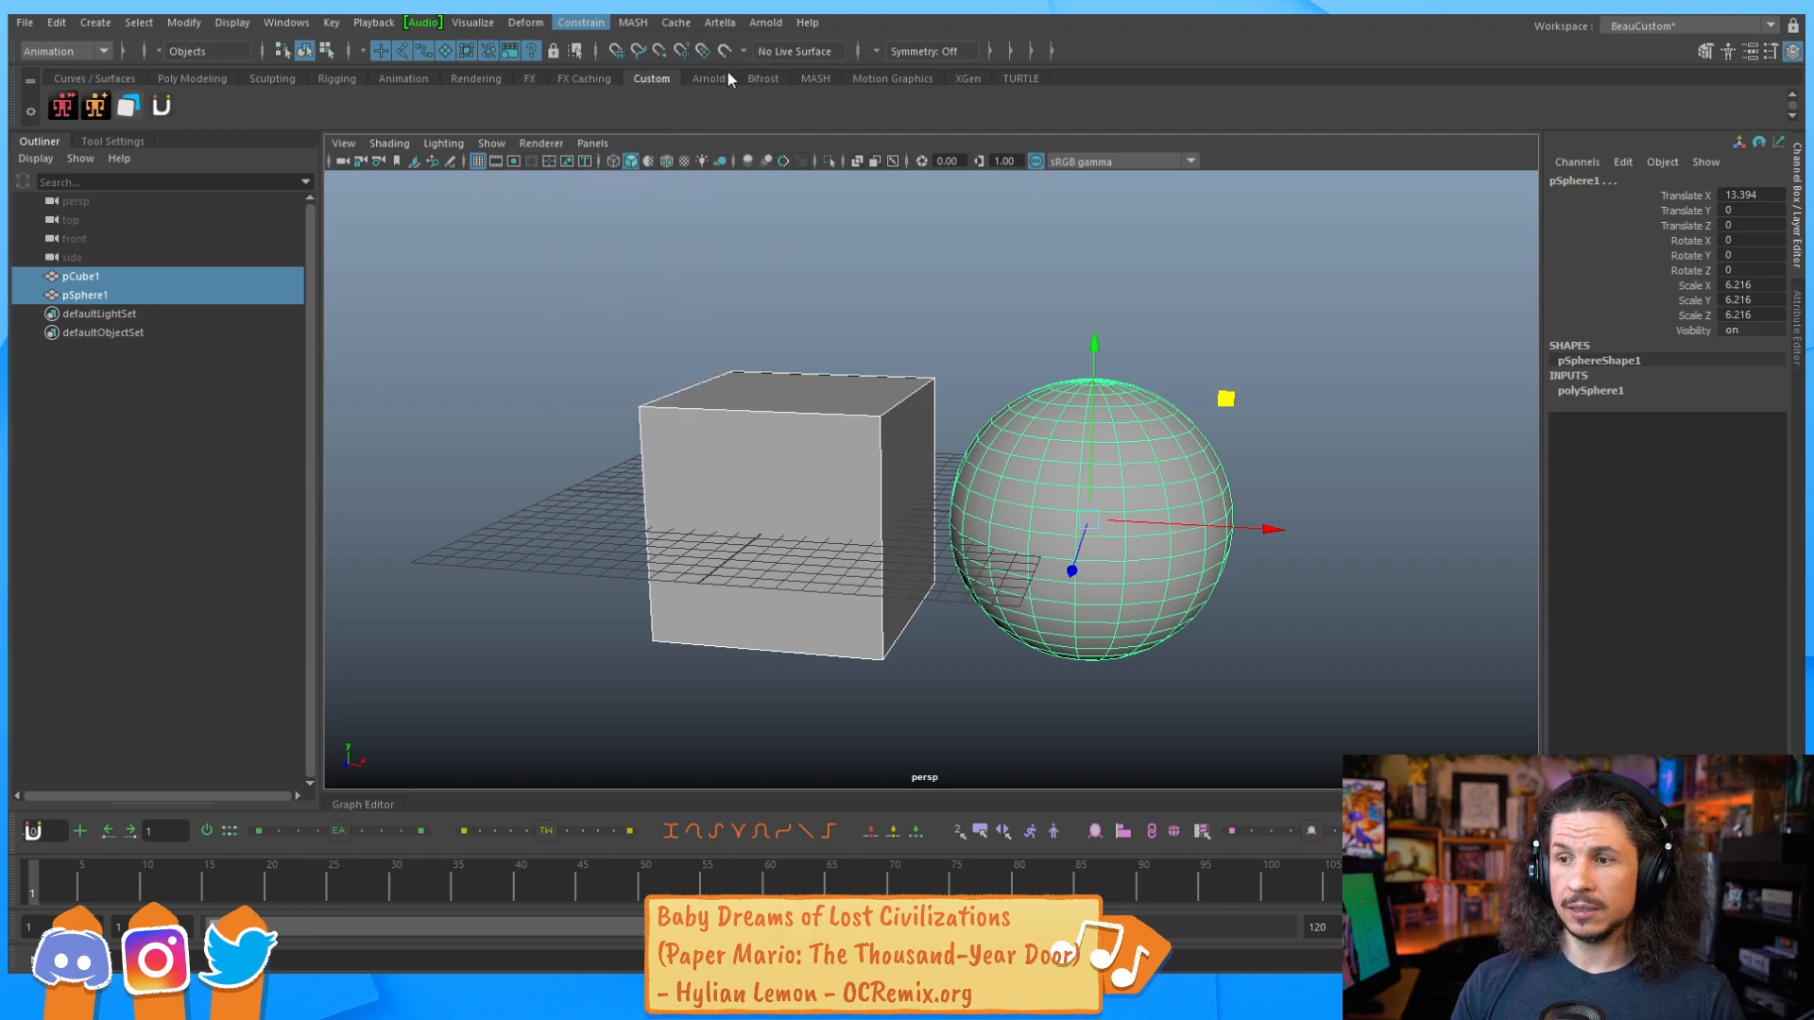
Examine the sphere's constrained translate and rotate channels, its parent constraint node in the Outliner, and the cube's channels for comparison.
drag(1700, 196, 1696, 255)
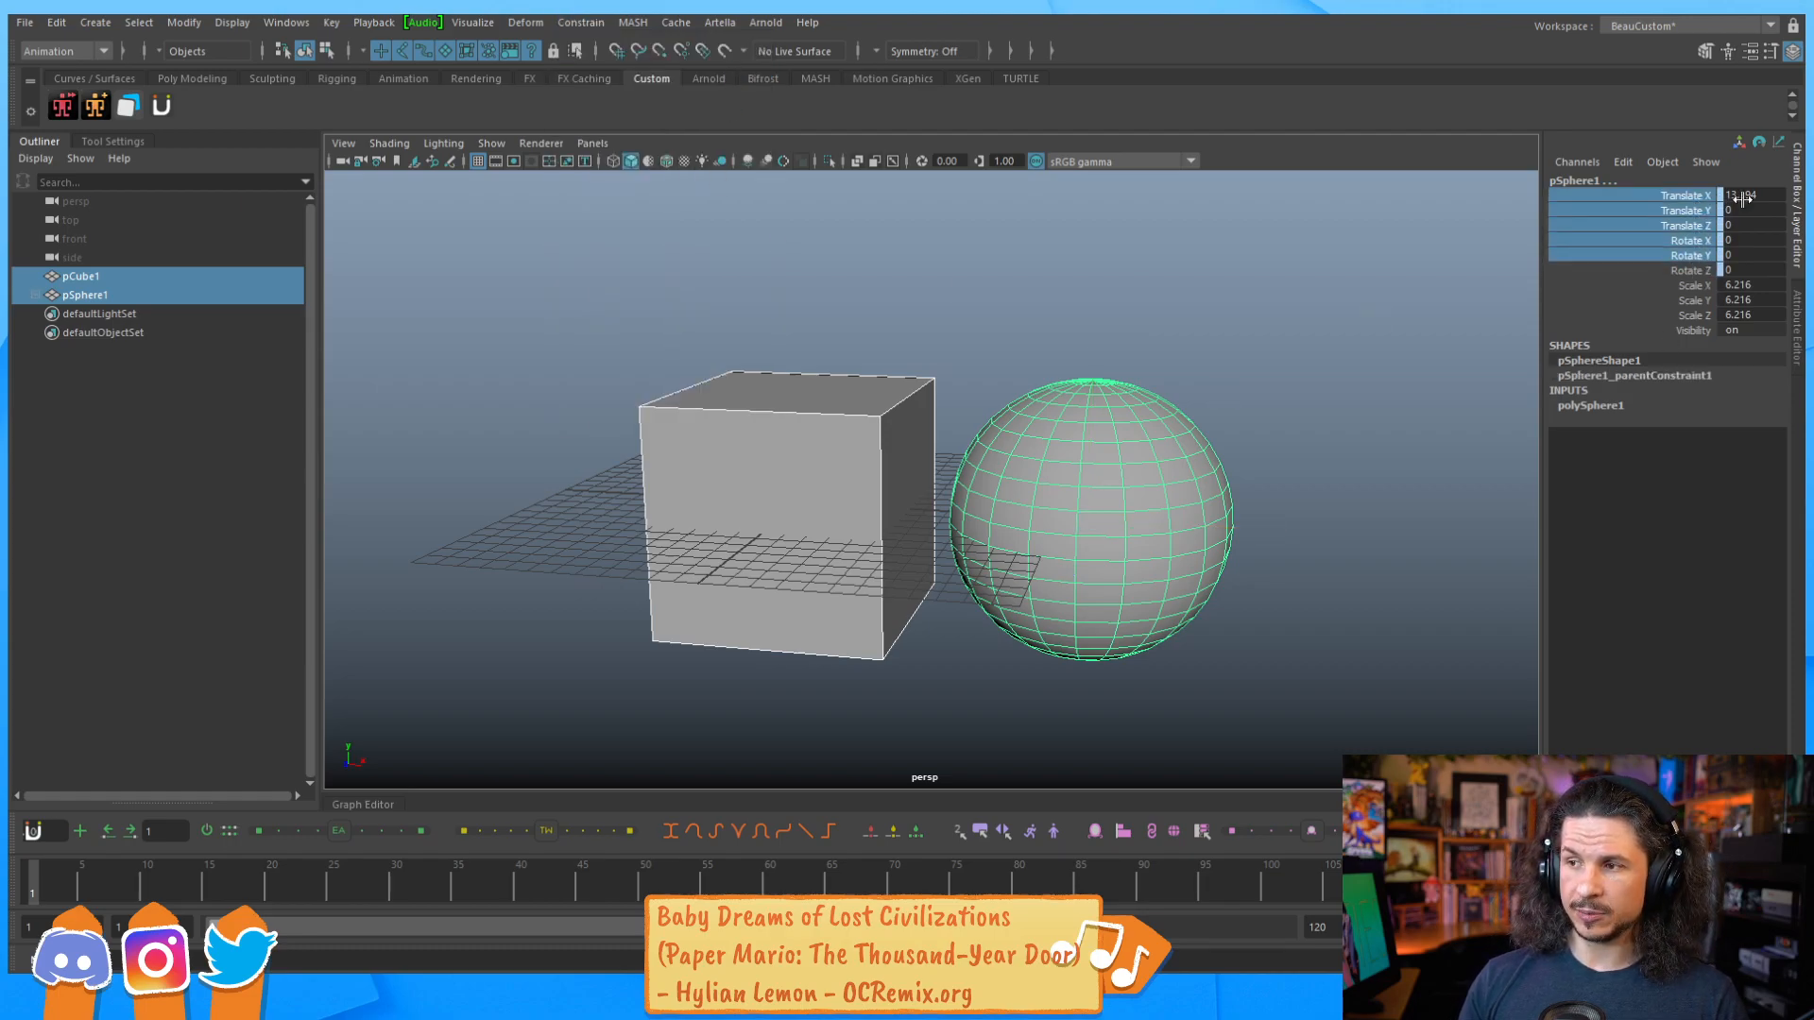
click(470, 277)
click(36, 294)
click(104, 312)
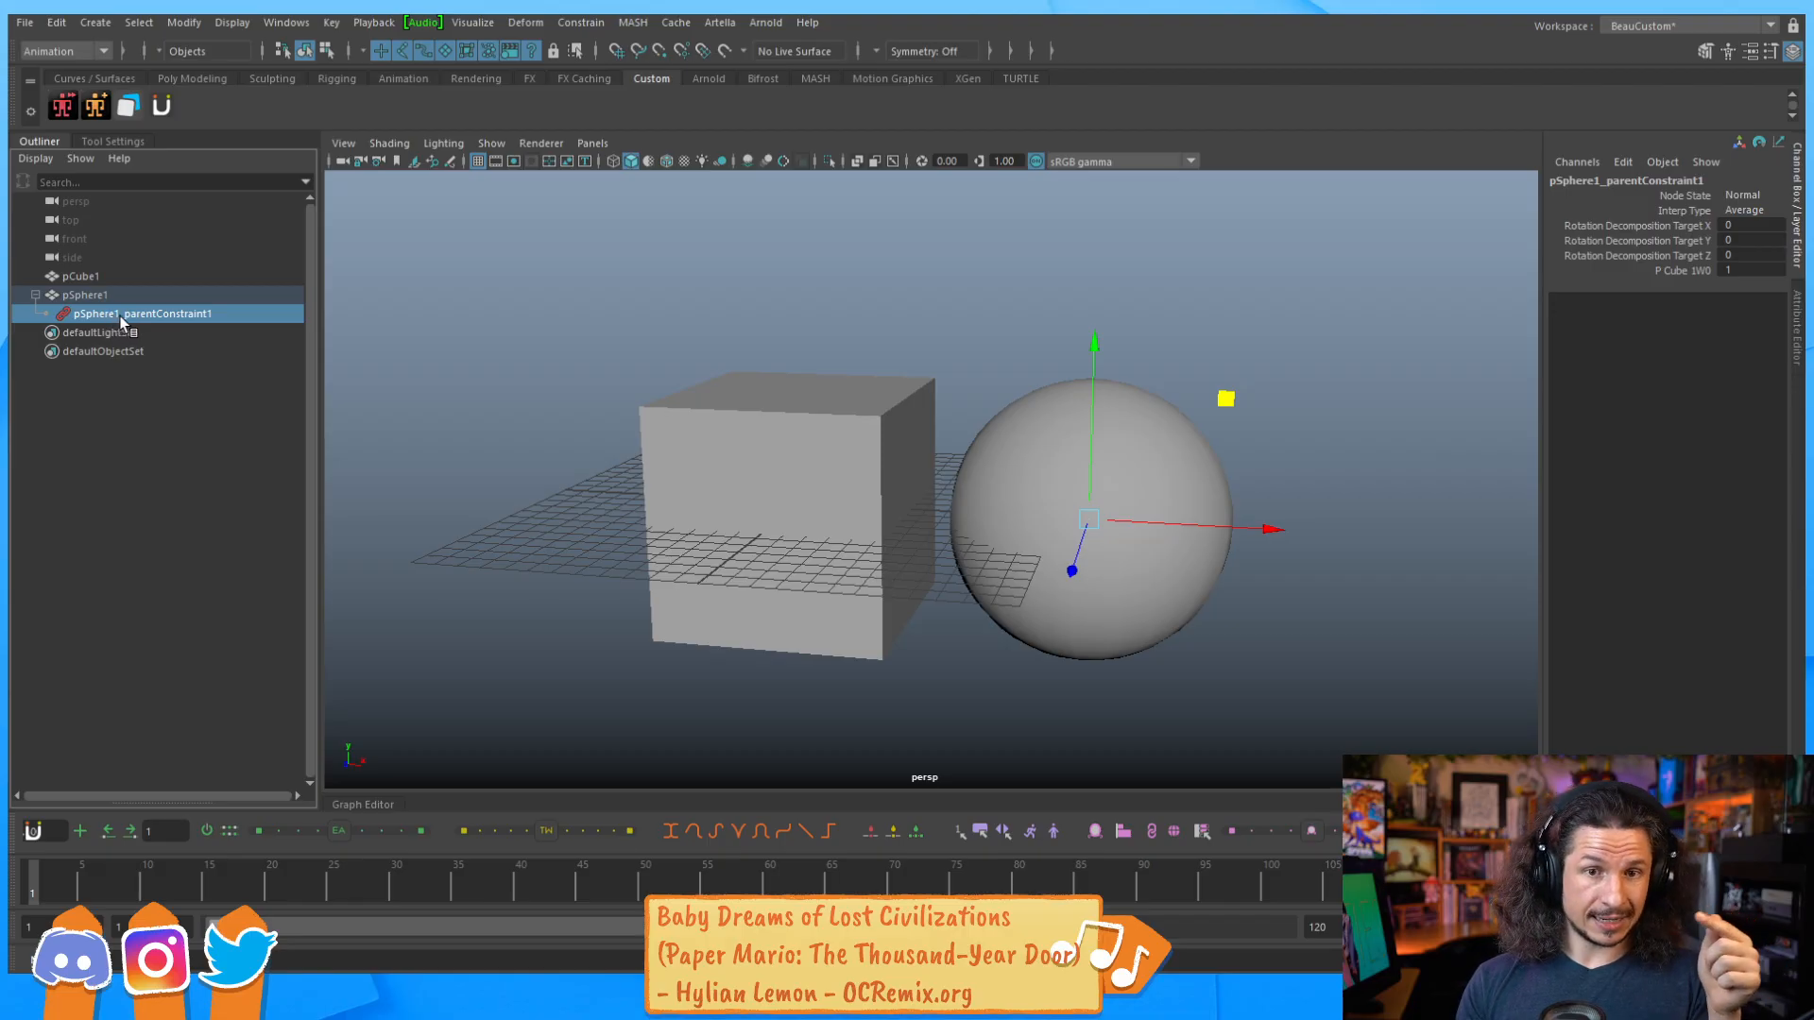
click(98, 296)
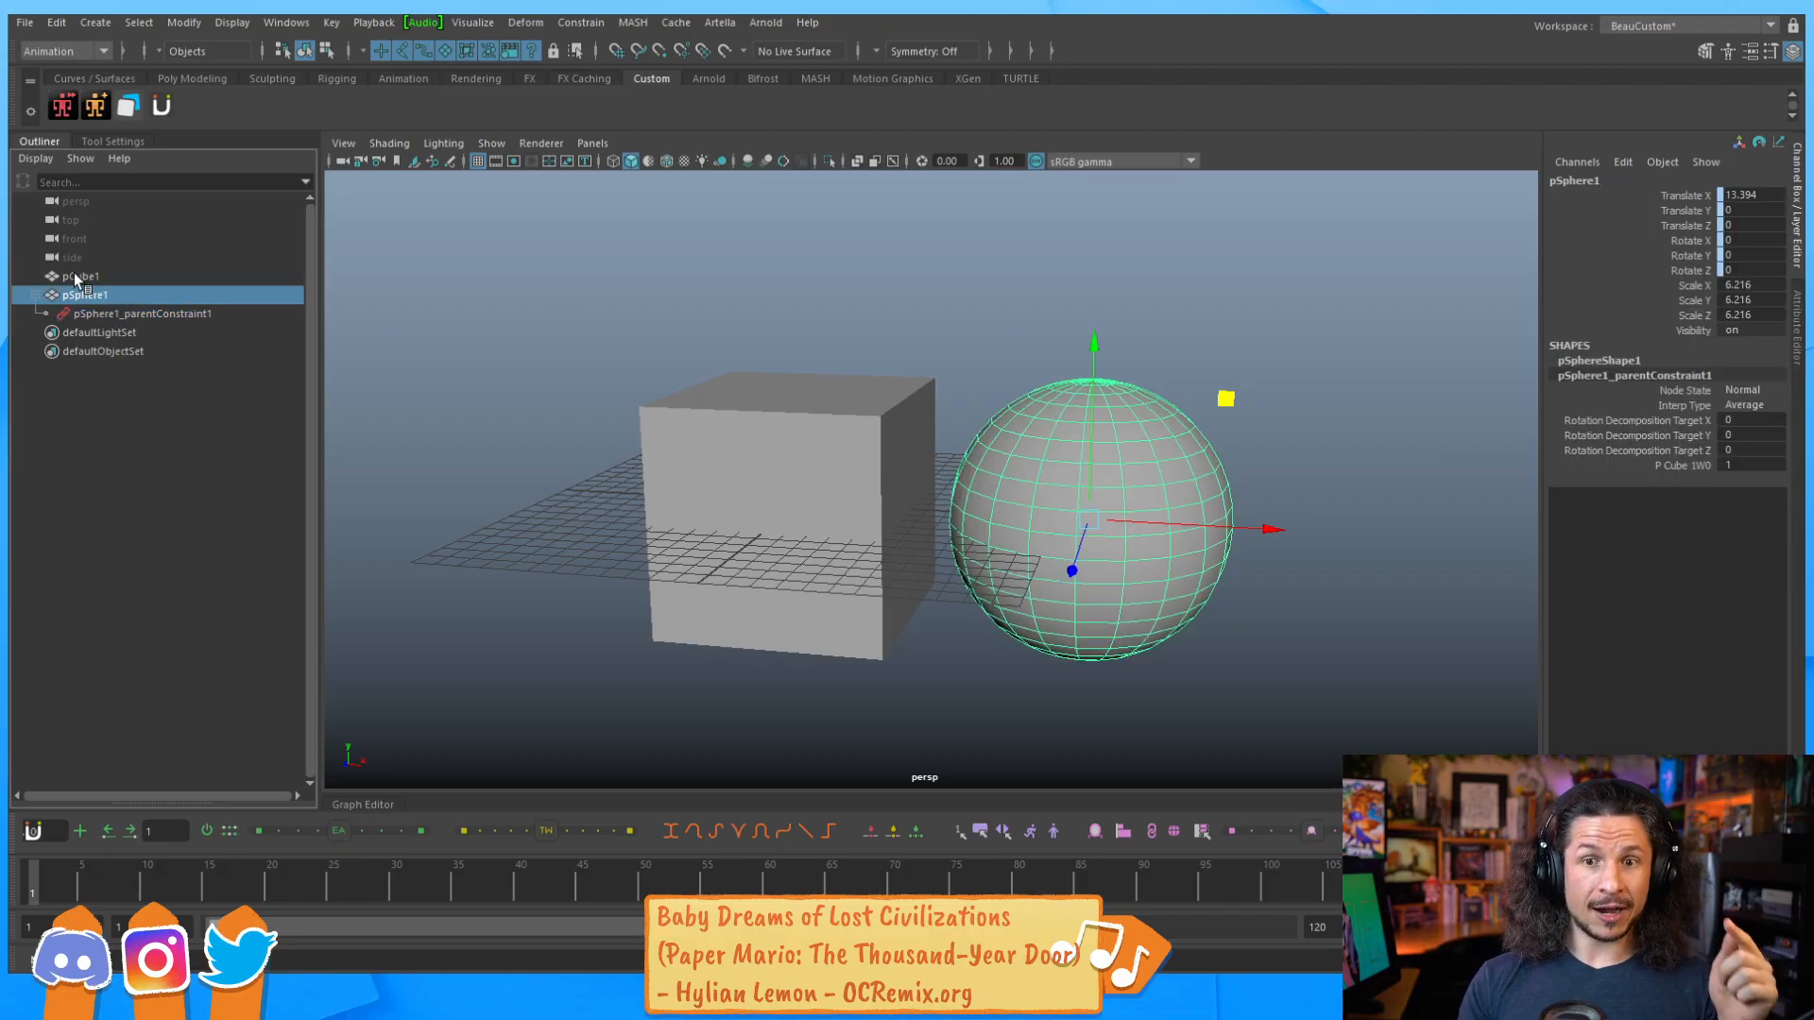
click(79, 276)
drag(1735, 196, 1735, 271)
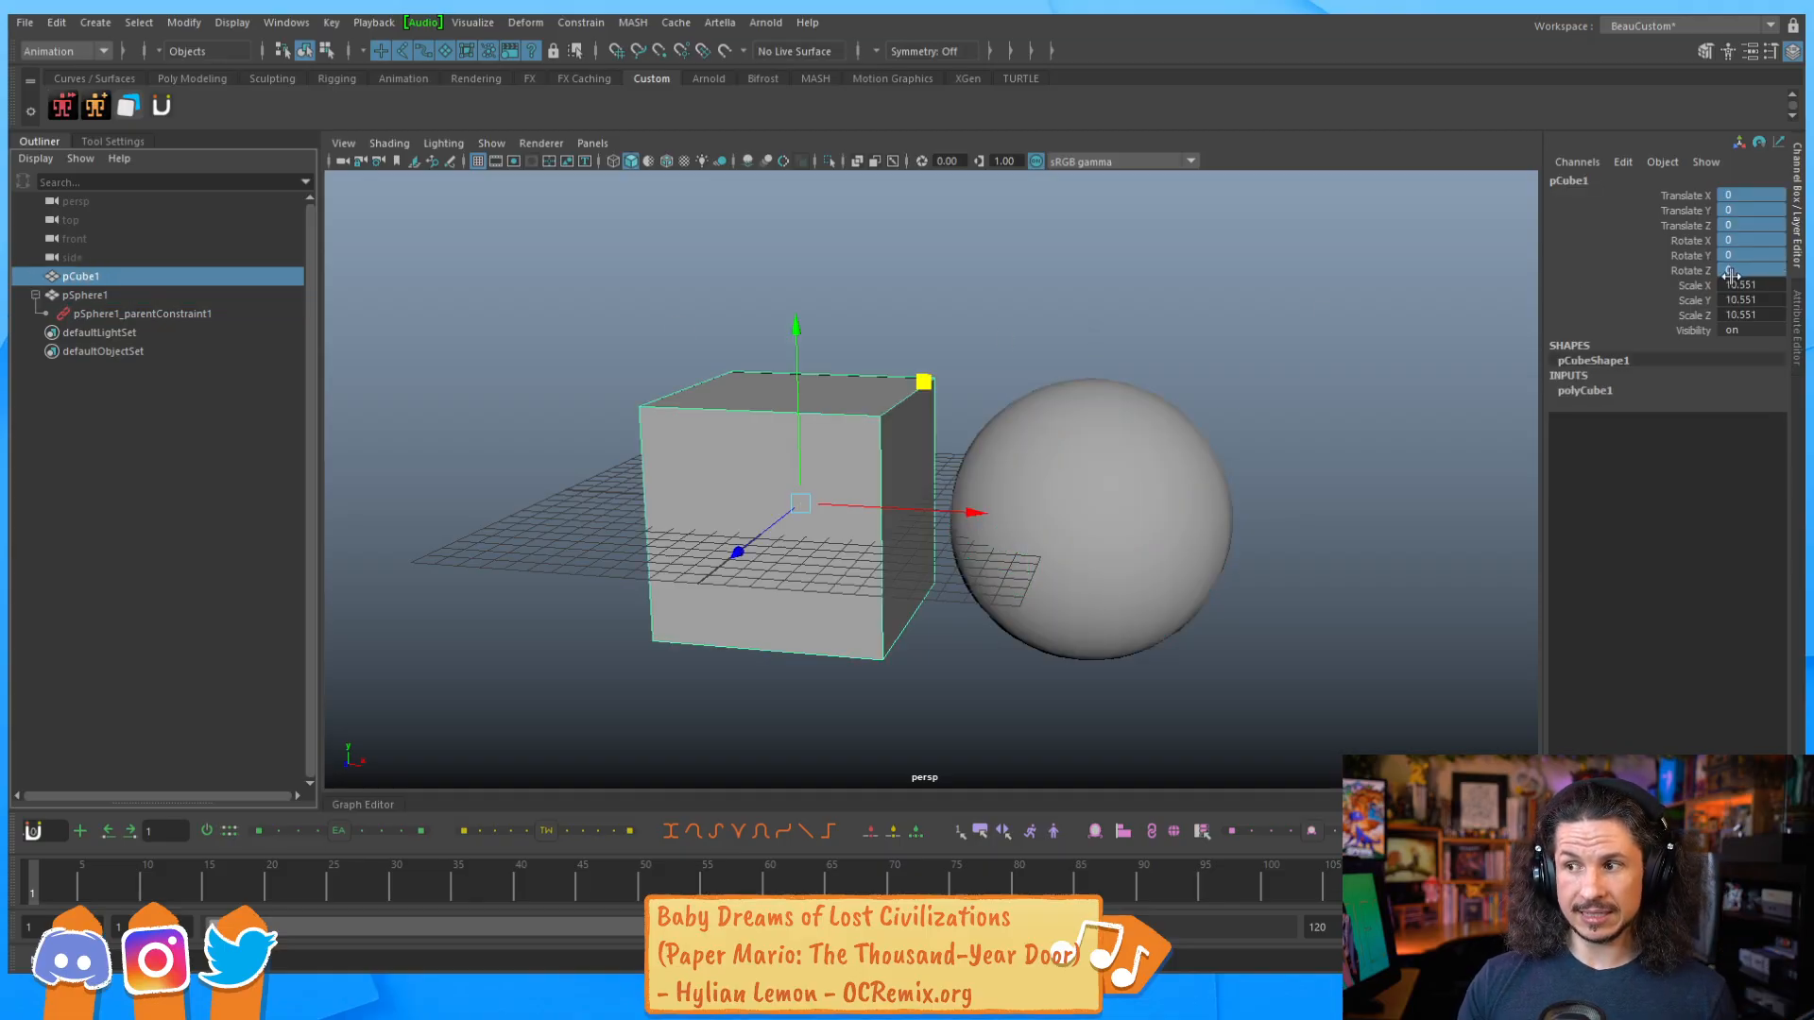
Test the parent constraint by moving the cube and trying to move the sphere, undoing the cube's moves.
click(860, 358)
click(883, 369)
drag(919, 378, 886, 312)
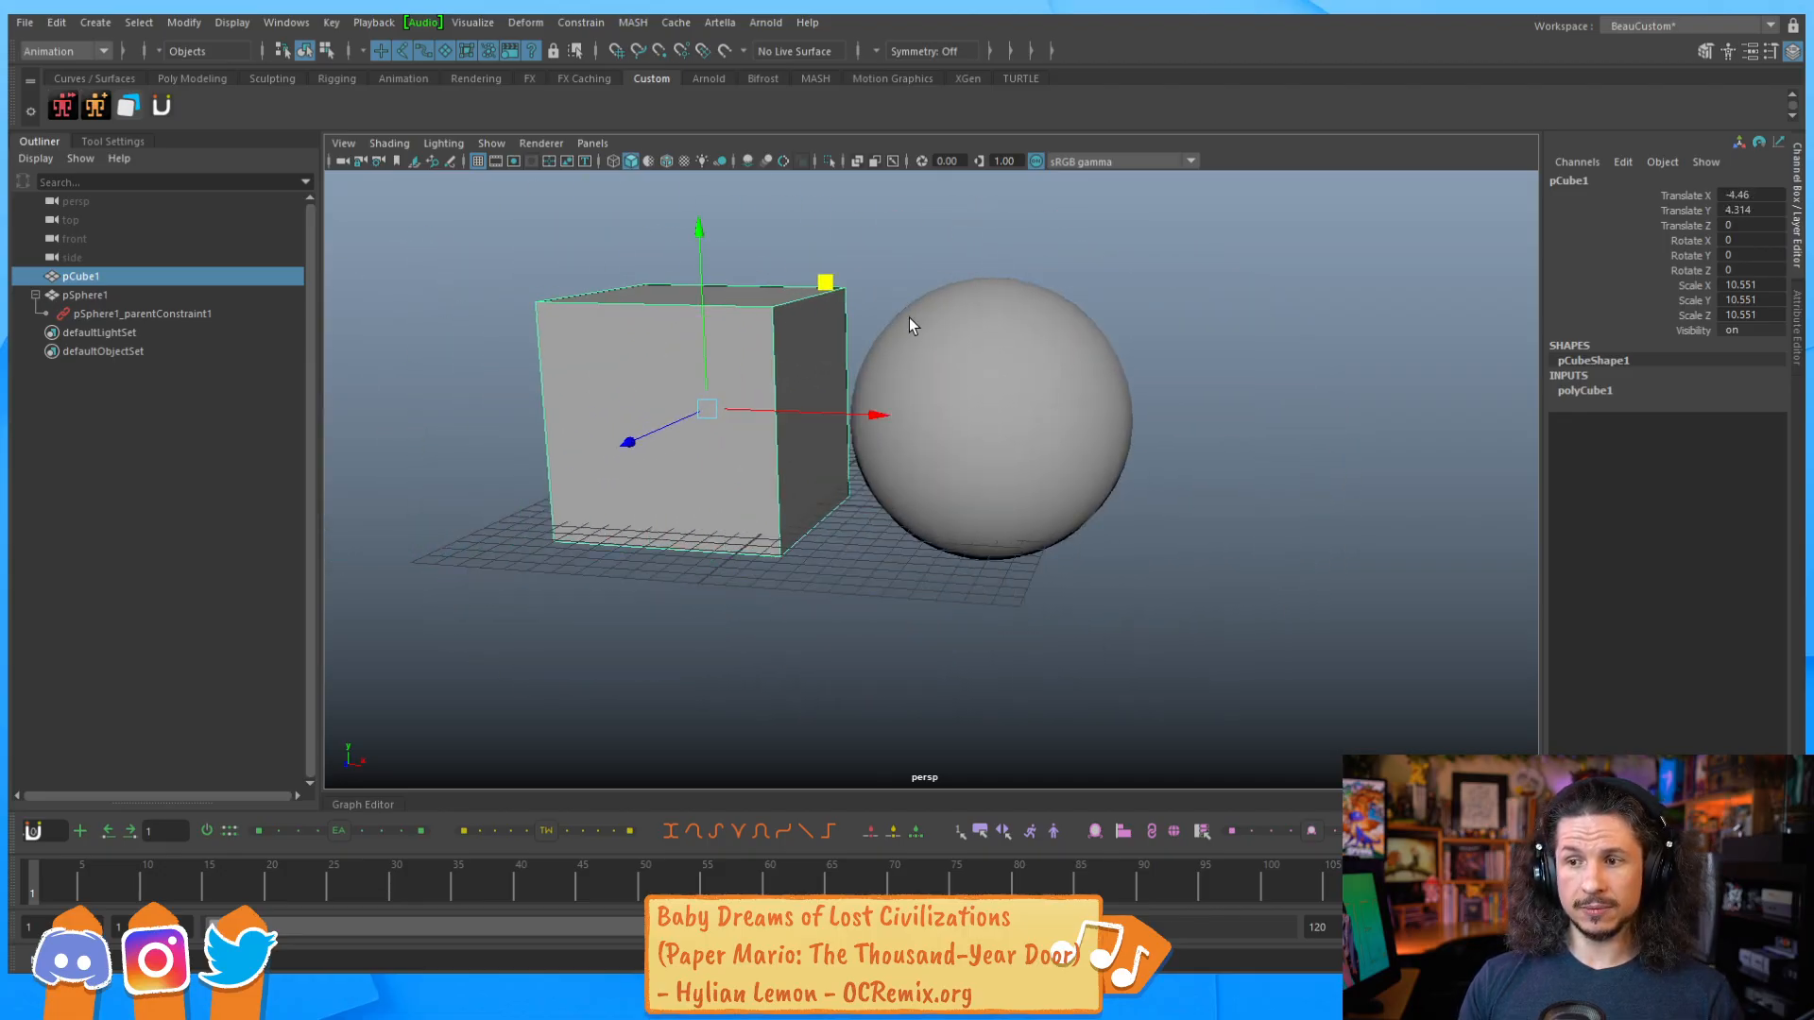
key(ctrl+z)
click(1102, 454)
drag(1221, 402, 1514, 414)
click(930, 408)
drag(923, 380, 836, 351)
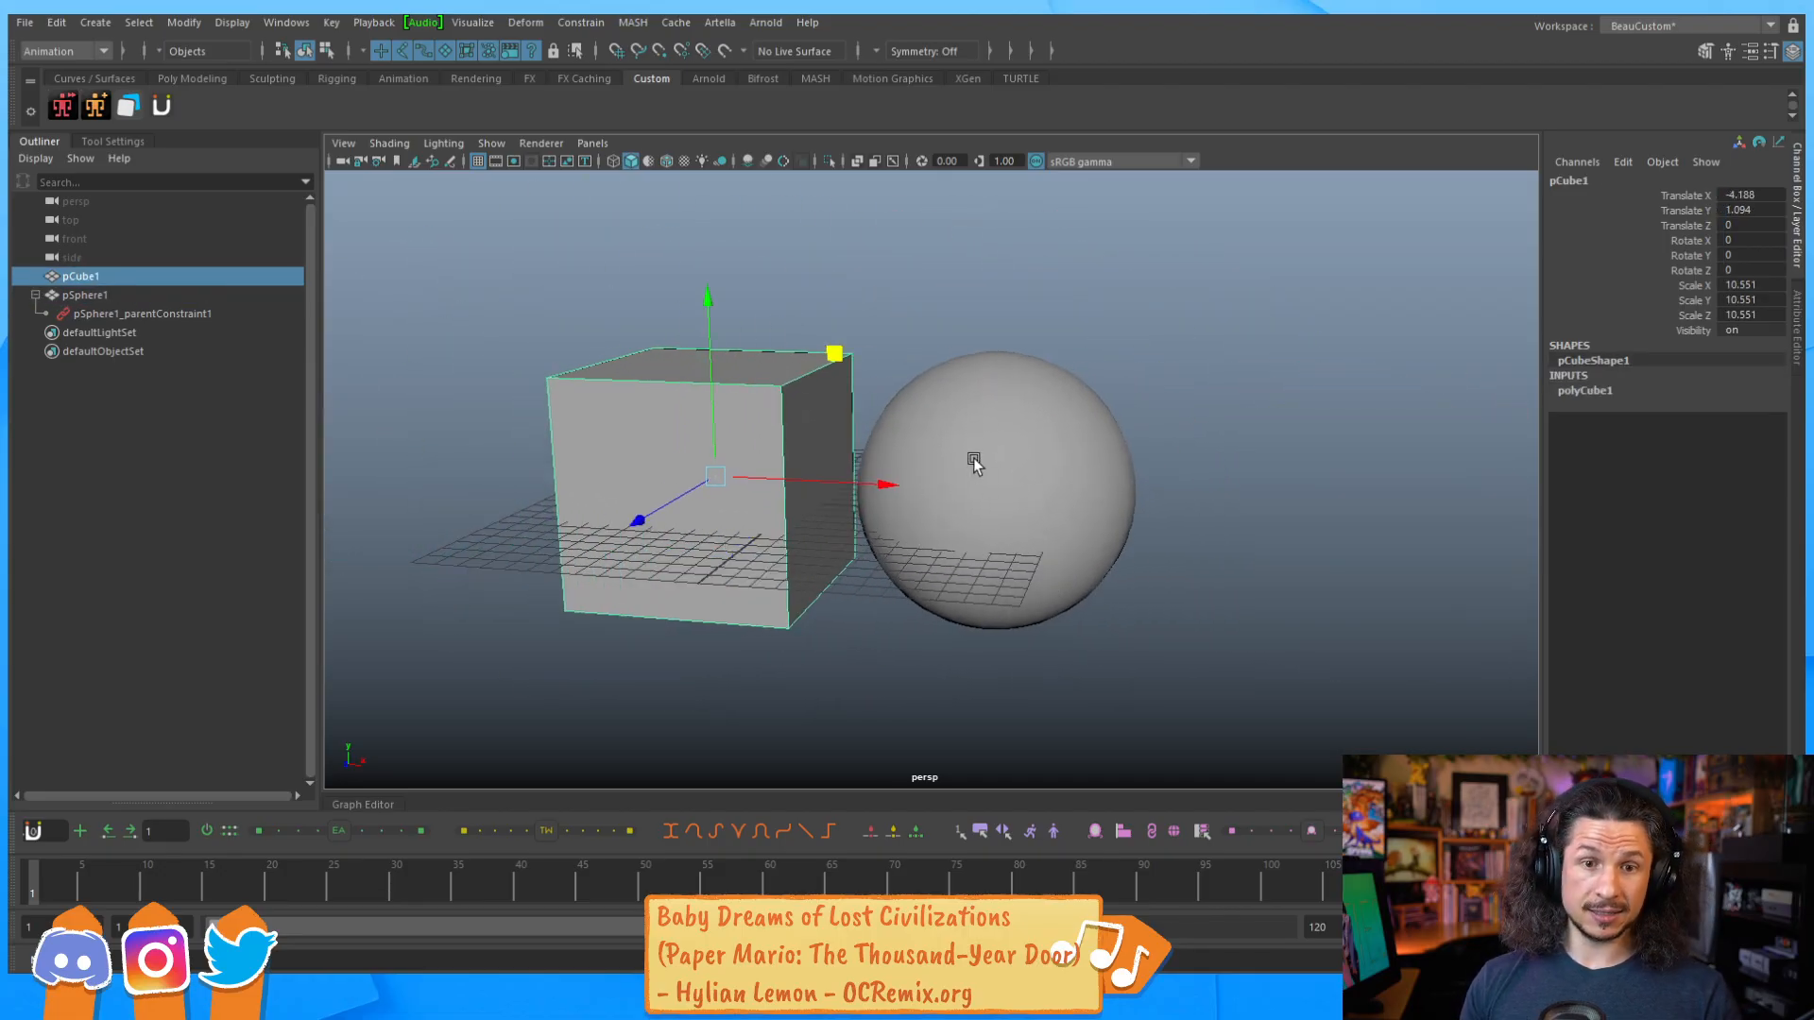
key(ctrl+z)
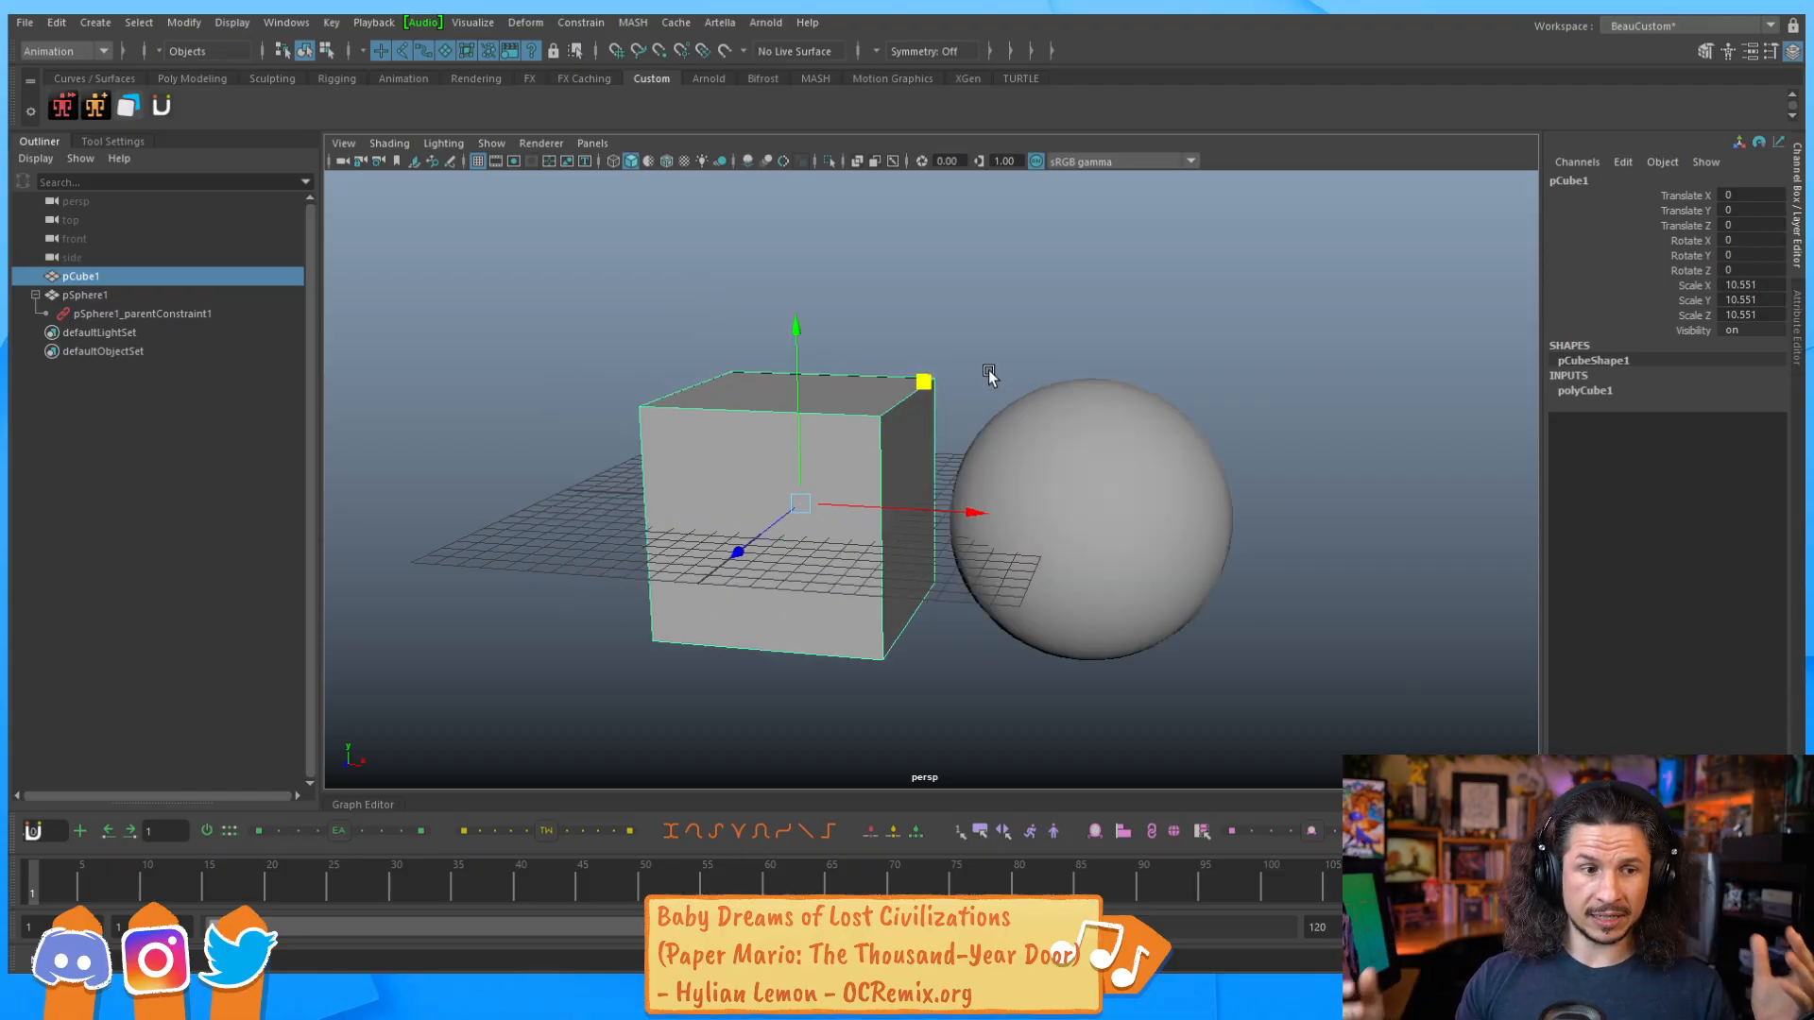
Set the P Cube 1W0 weight of the sphere's parent constraint to 0.
click(151, 314)
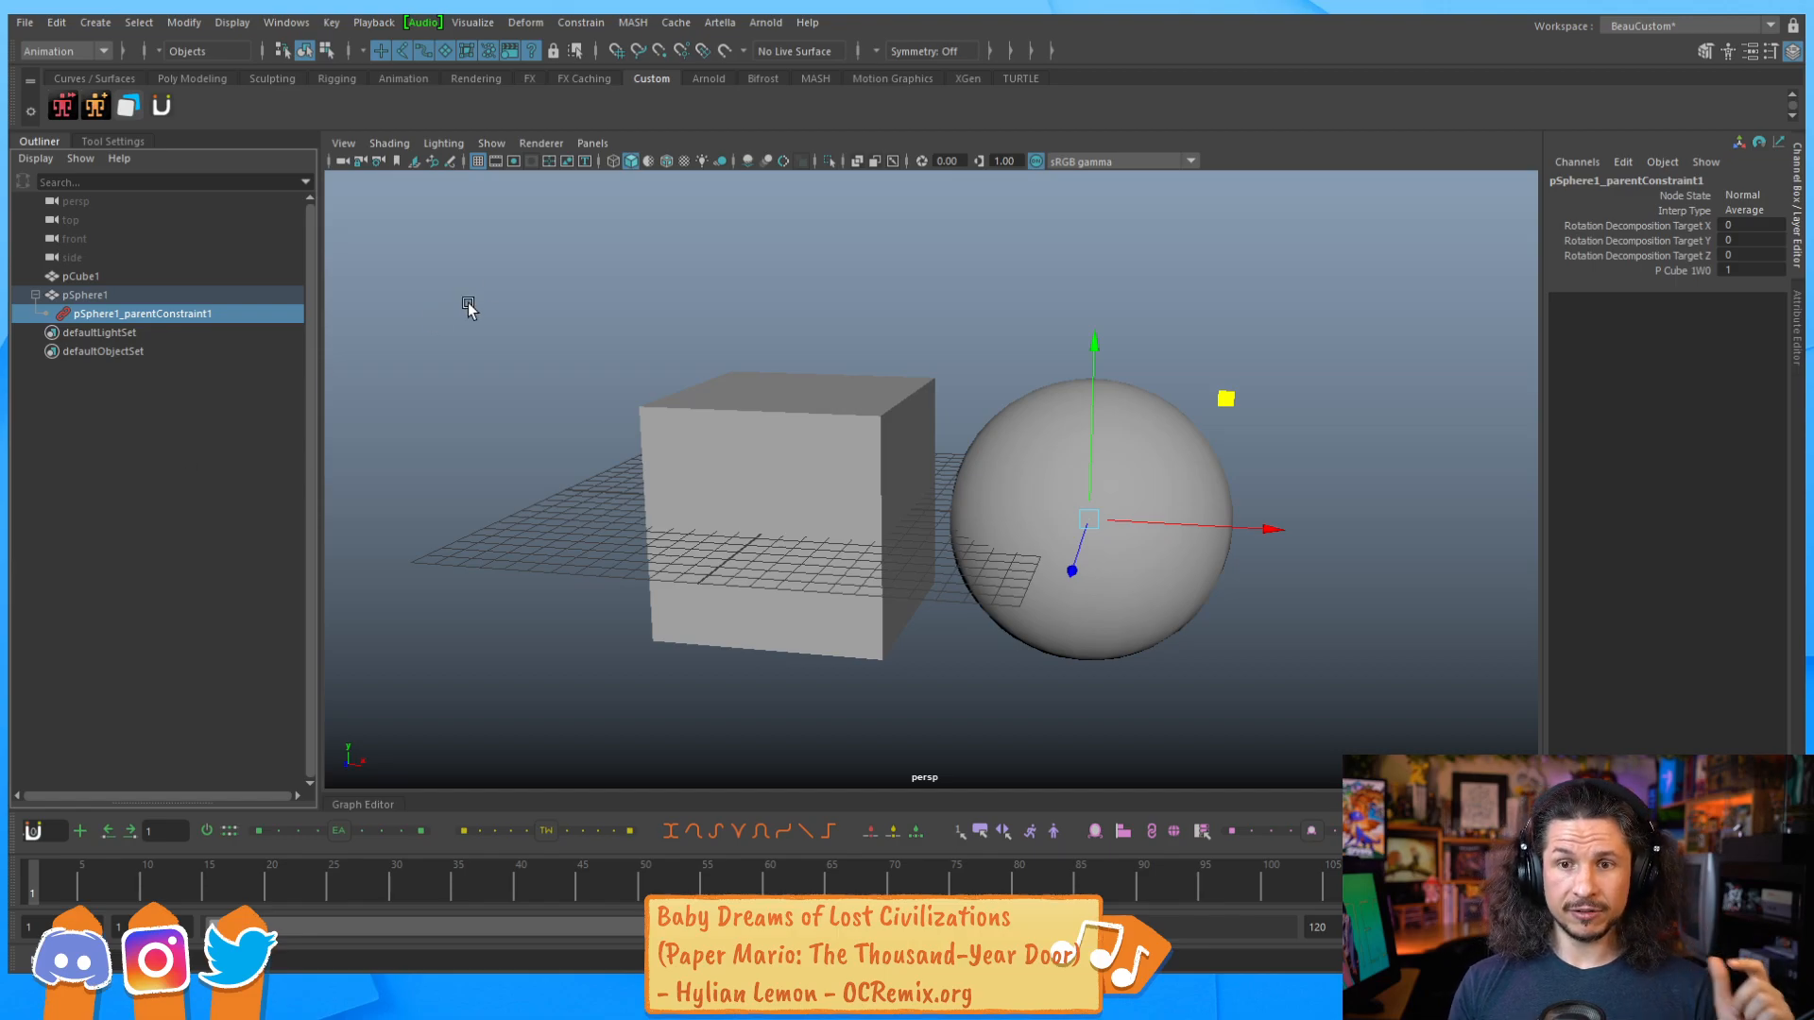
click(1175, 463)
click(1751, 467)
text(0)
Move the cube away to about X -16.4, Y 0.48, and try moving the sphere with the constraint weight off.
click(813, 444)
drag(922, 382, 620, 259)
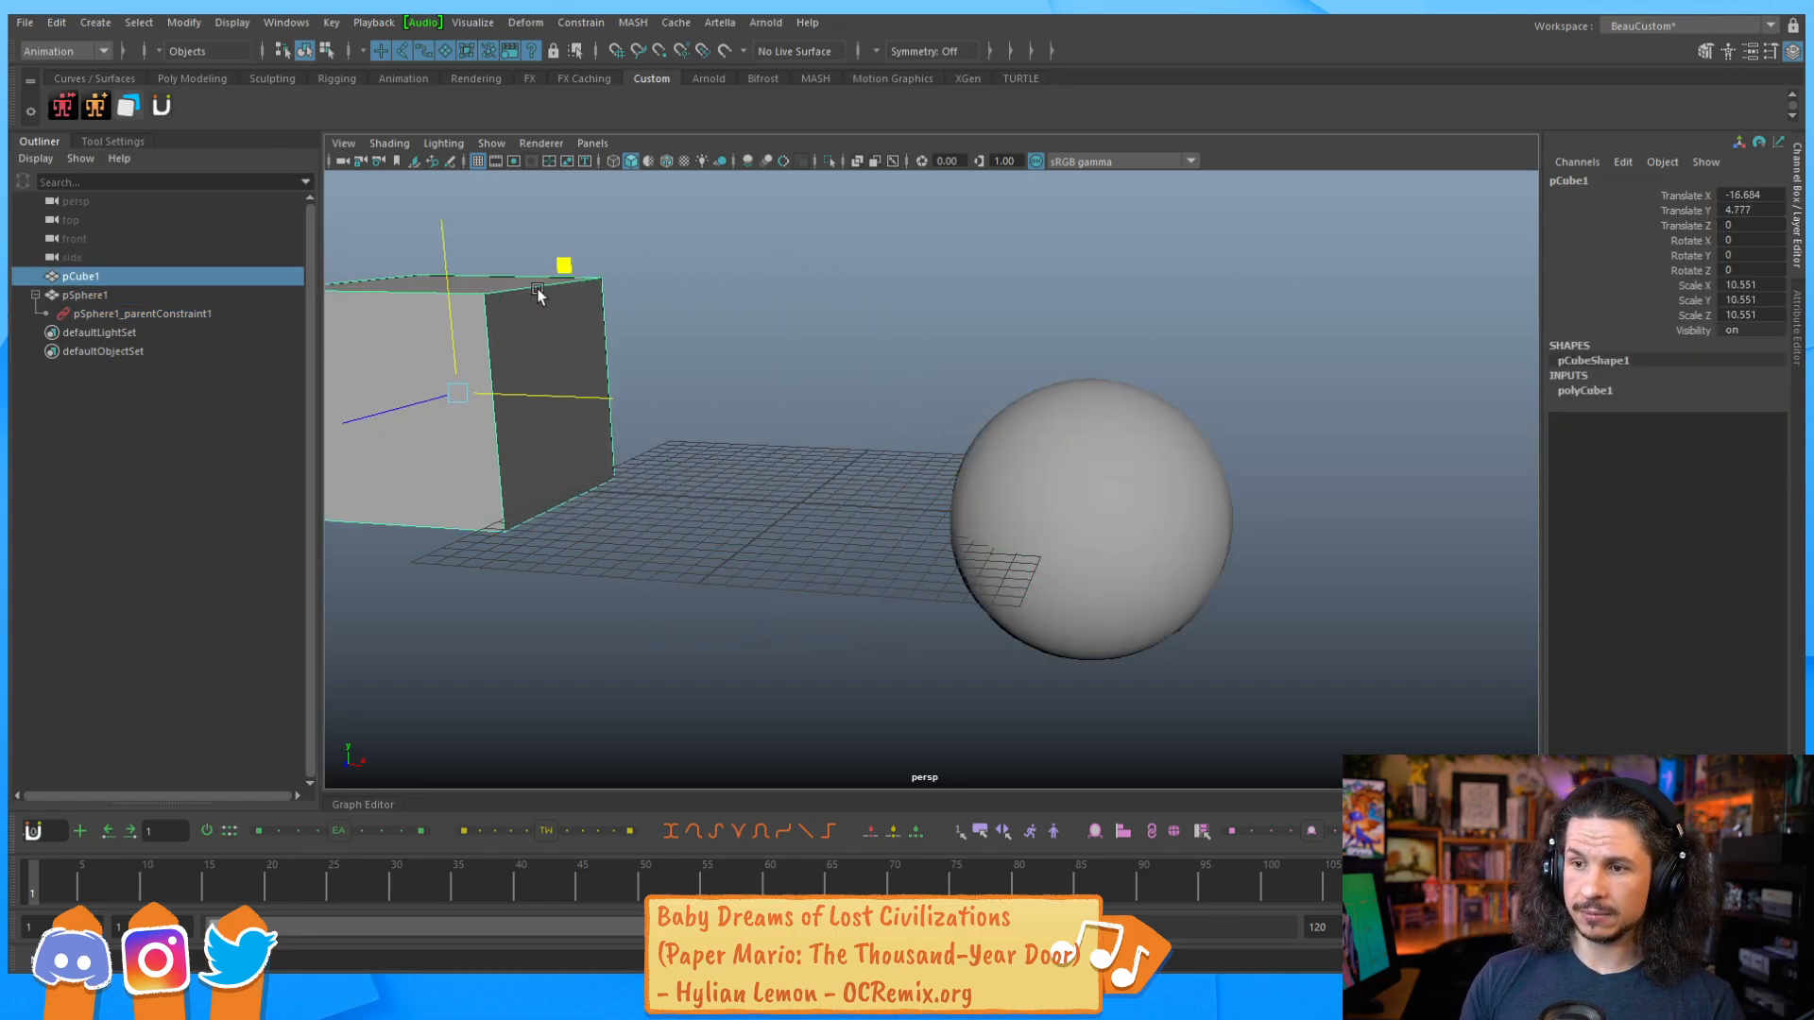
click(1175, 422)
drag(1228, 400, 1469, 458)
click(482, 433)
drag(595, 264, 615, 345)
Set the sphere's P Cube 1W0 constraint weight to 1 and test it by moving the cube.
click(966, 510)
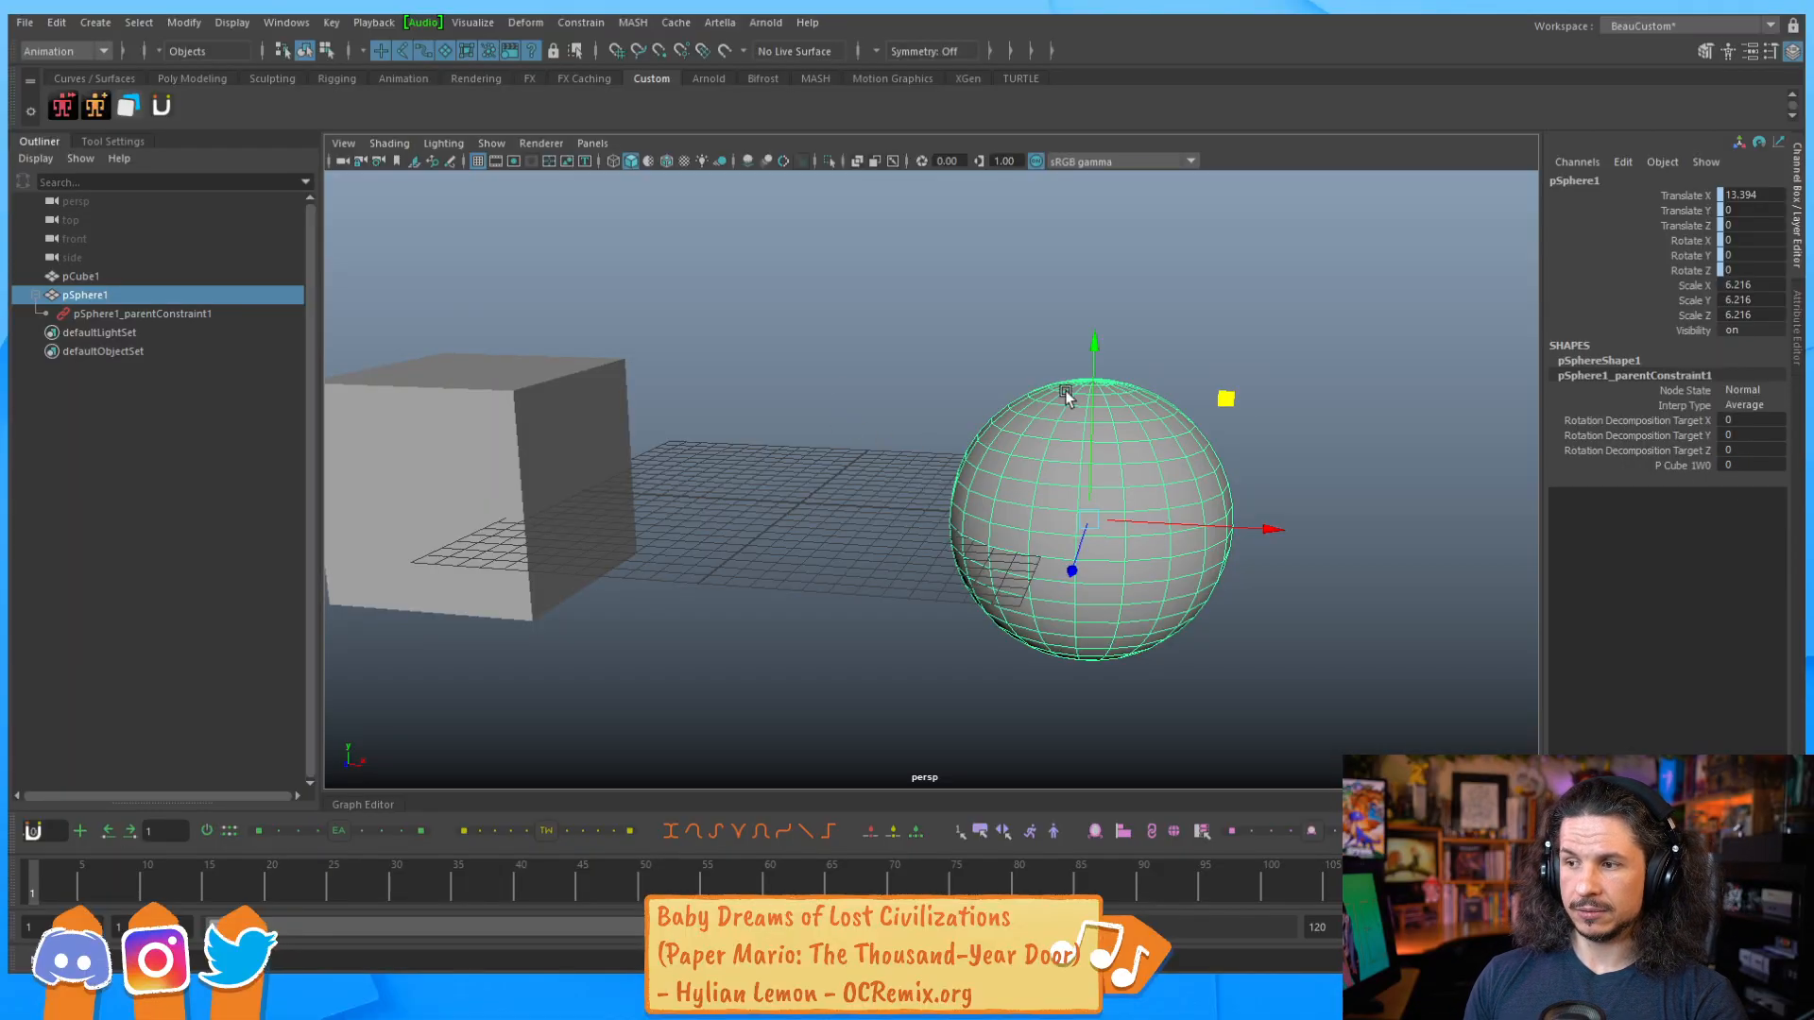
click(1761, 463)
text(1)
key(Return)
click(522, 360)
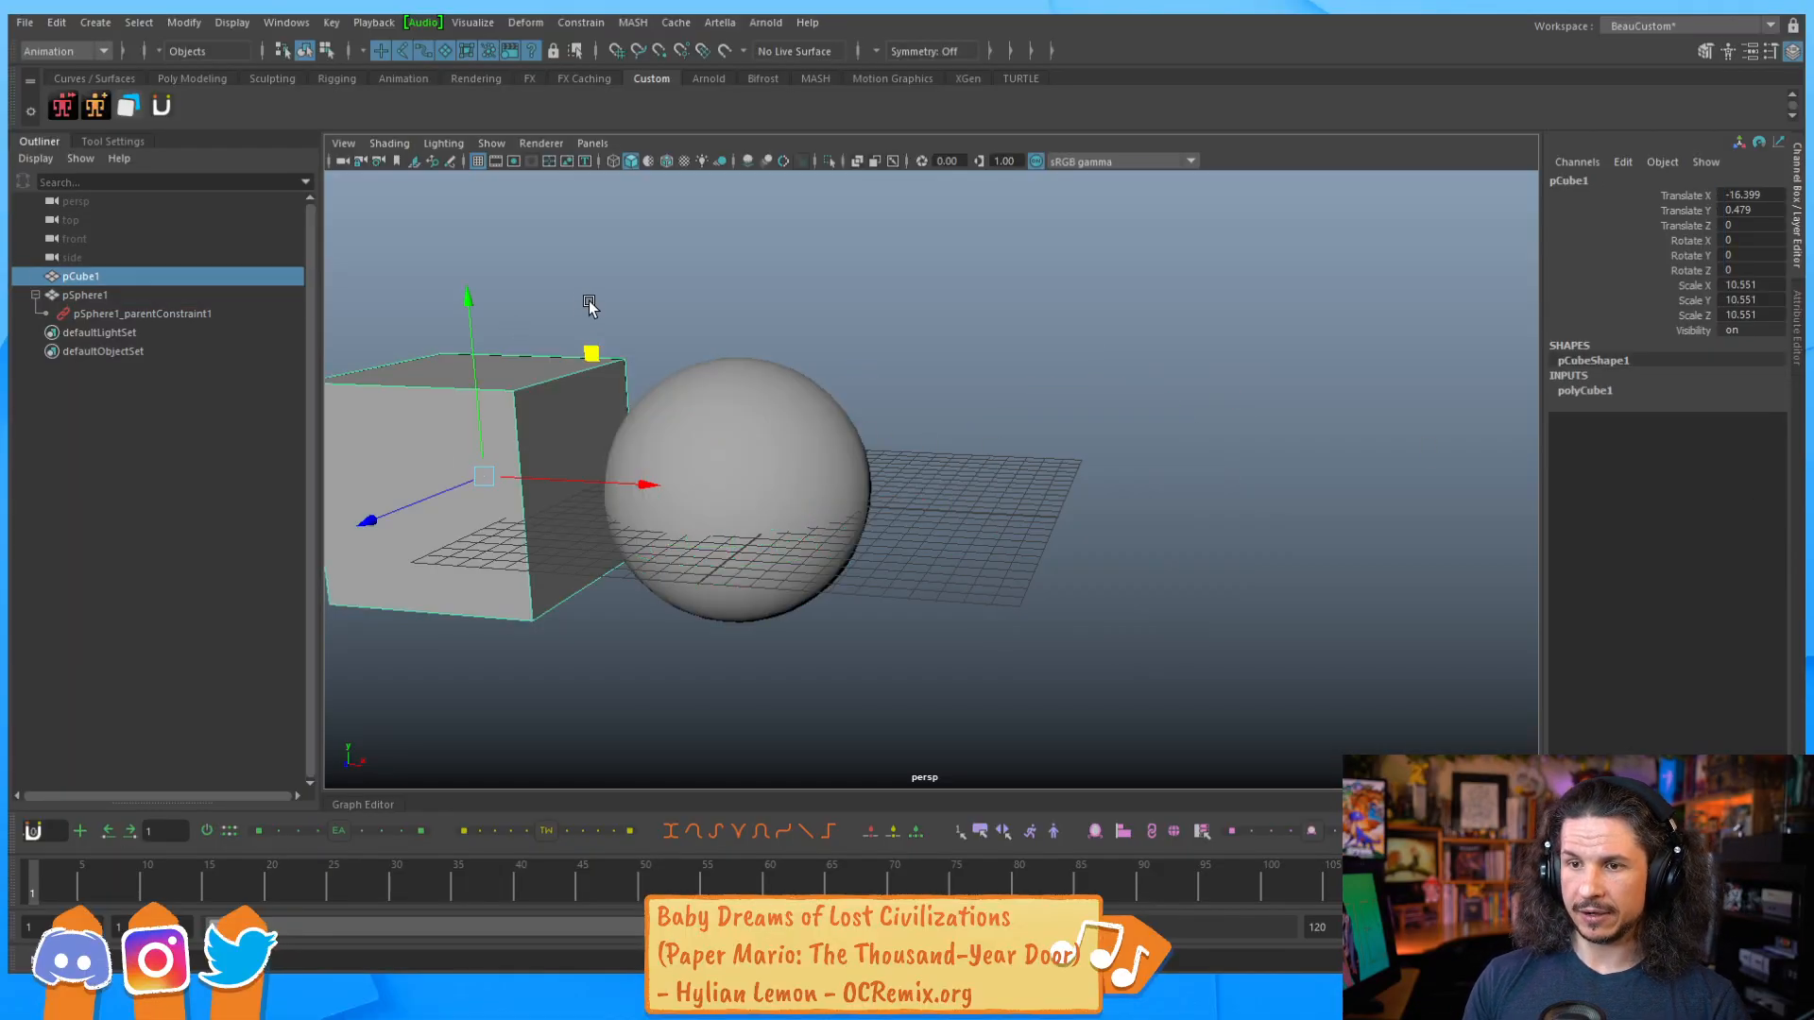
drag(594, 347, 548, 346)
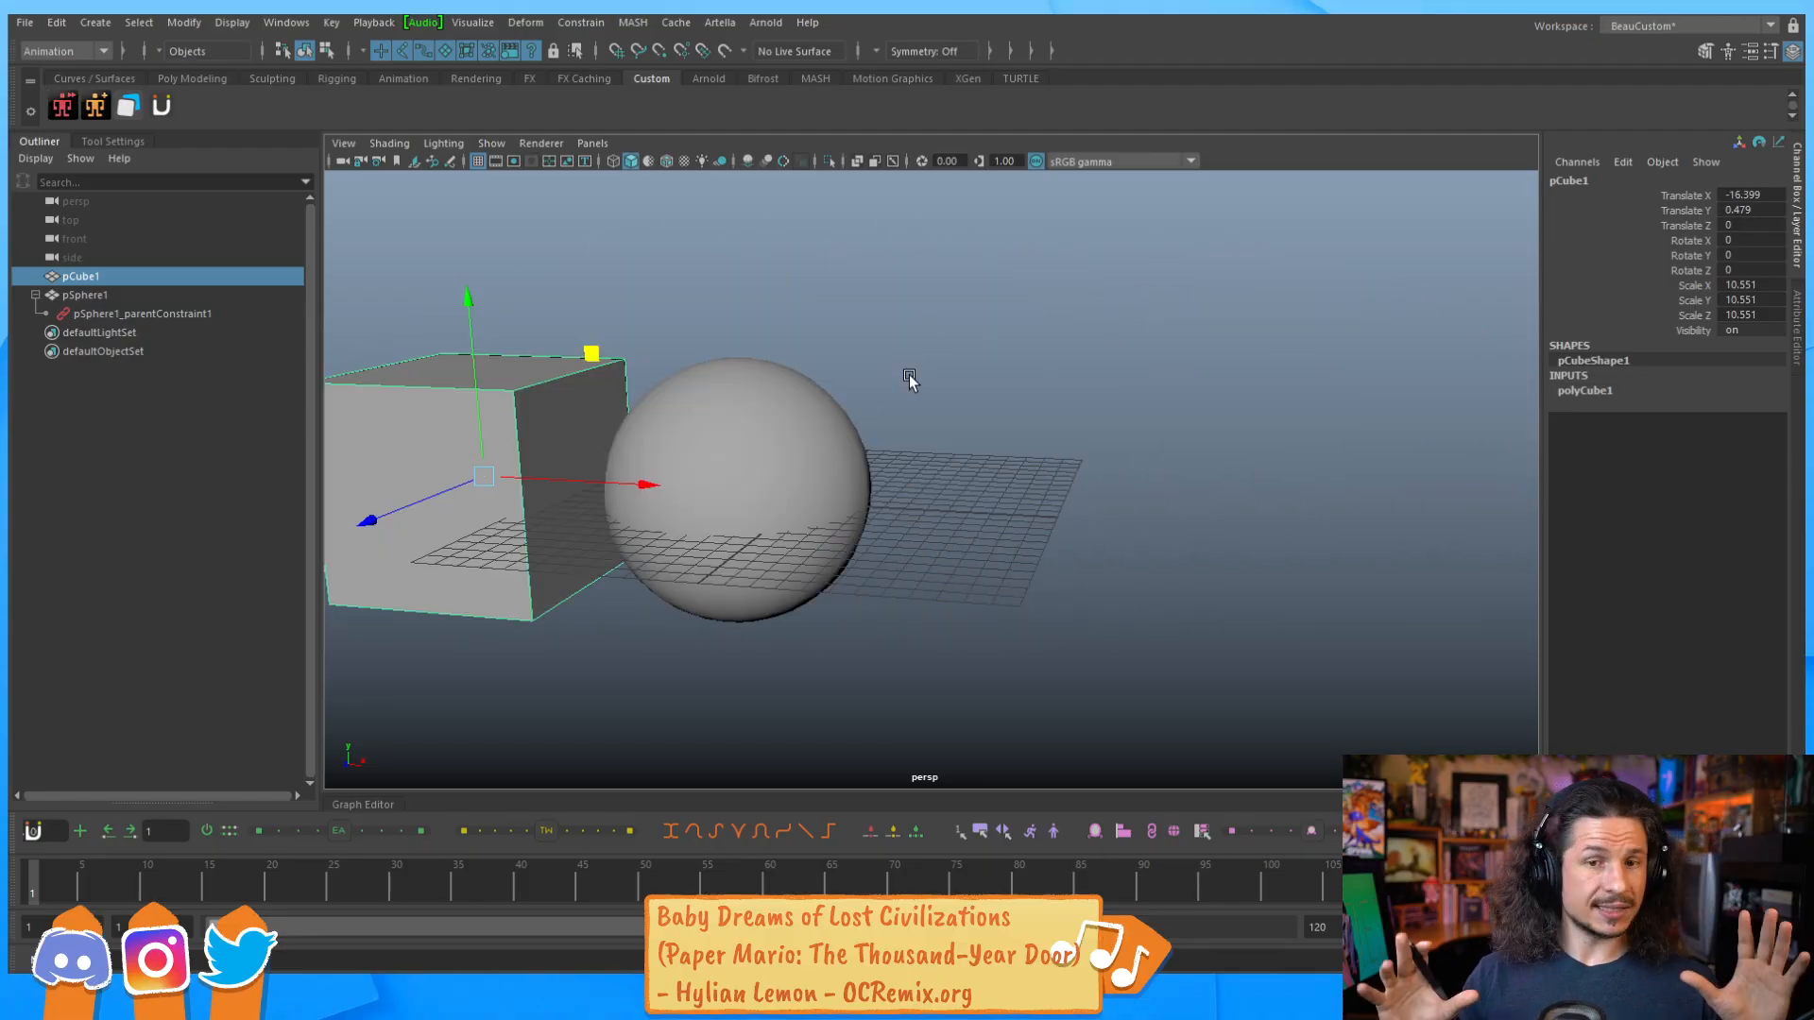
Delete the sphere's parent constraint node.
click(174, 319)
key(Delete)
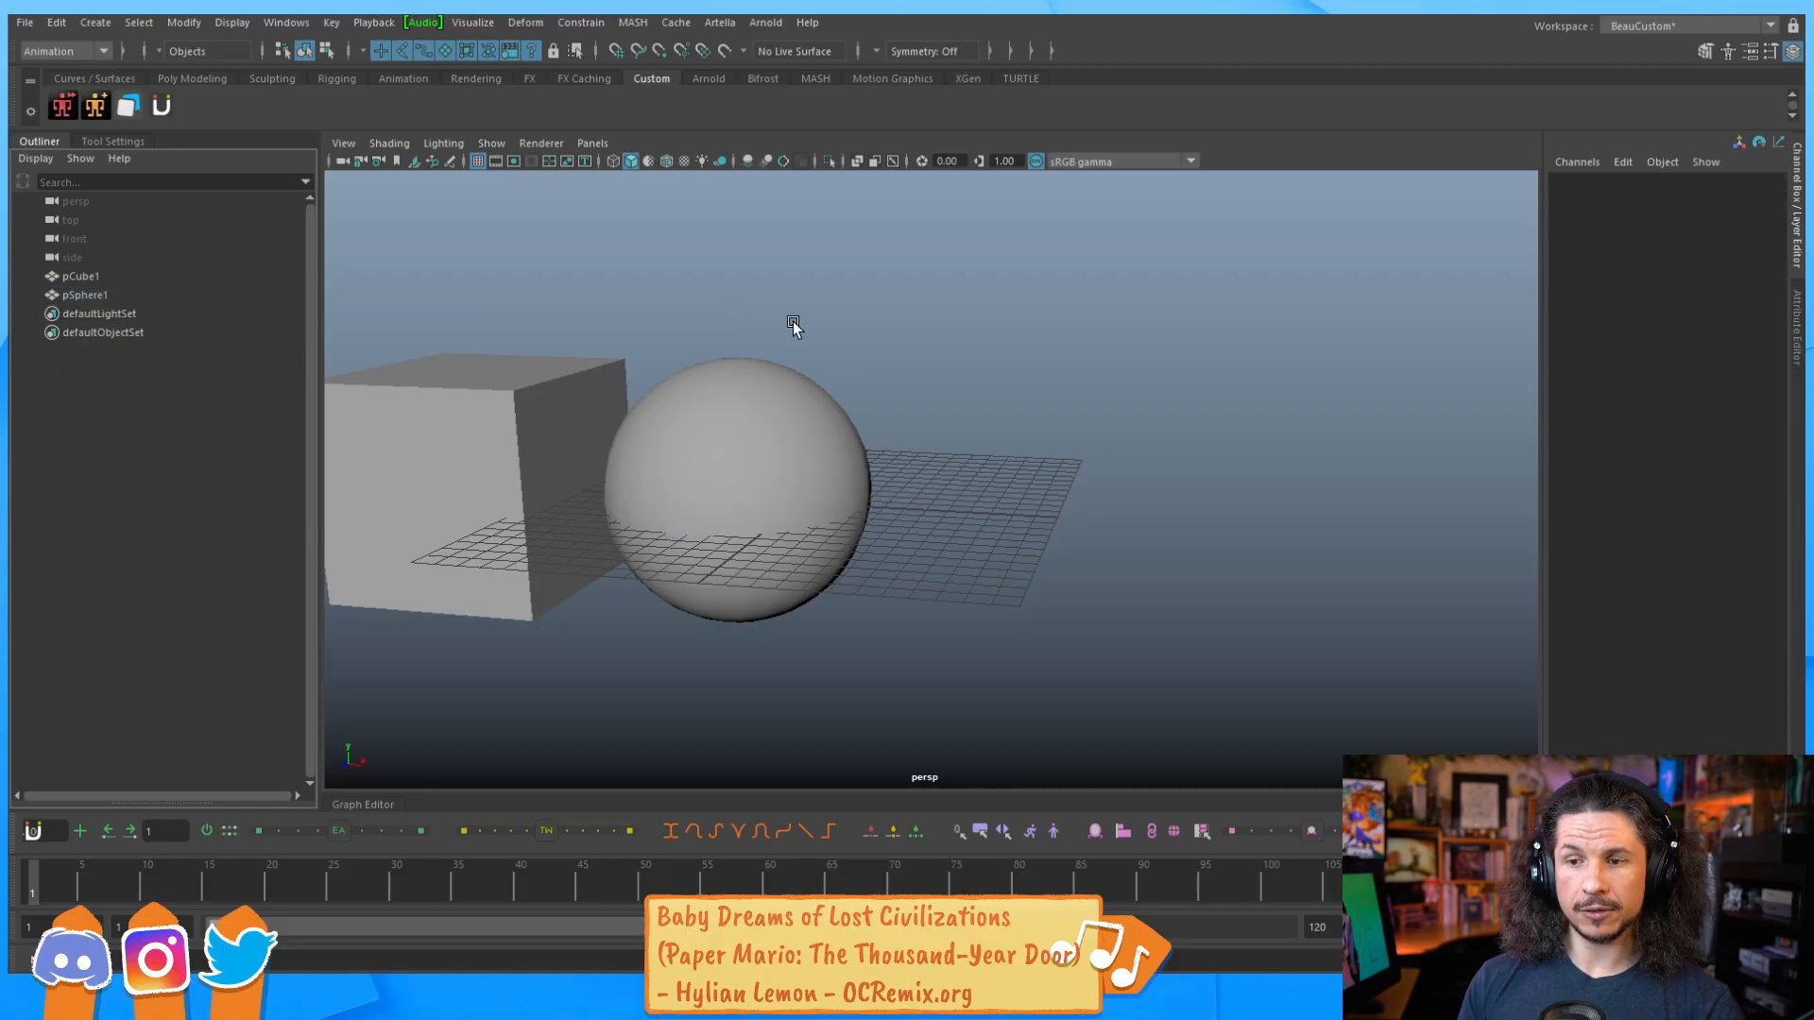
Move the cube and sphere together, placing the cube at about X -1.39, Y 3.9, and switch to the Modeling menu set.
drag(485, 538, 712, 393)
drag(597, 352, 891, 294)
click(88, 57)
click(77, 76)
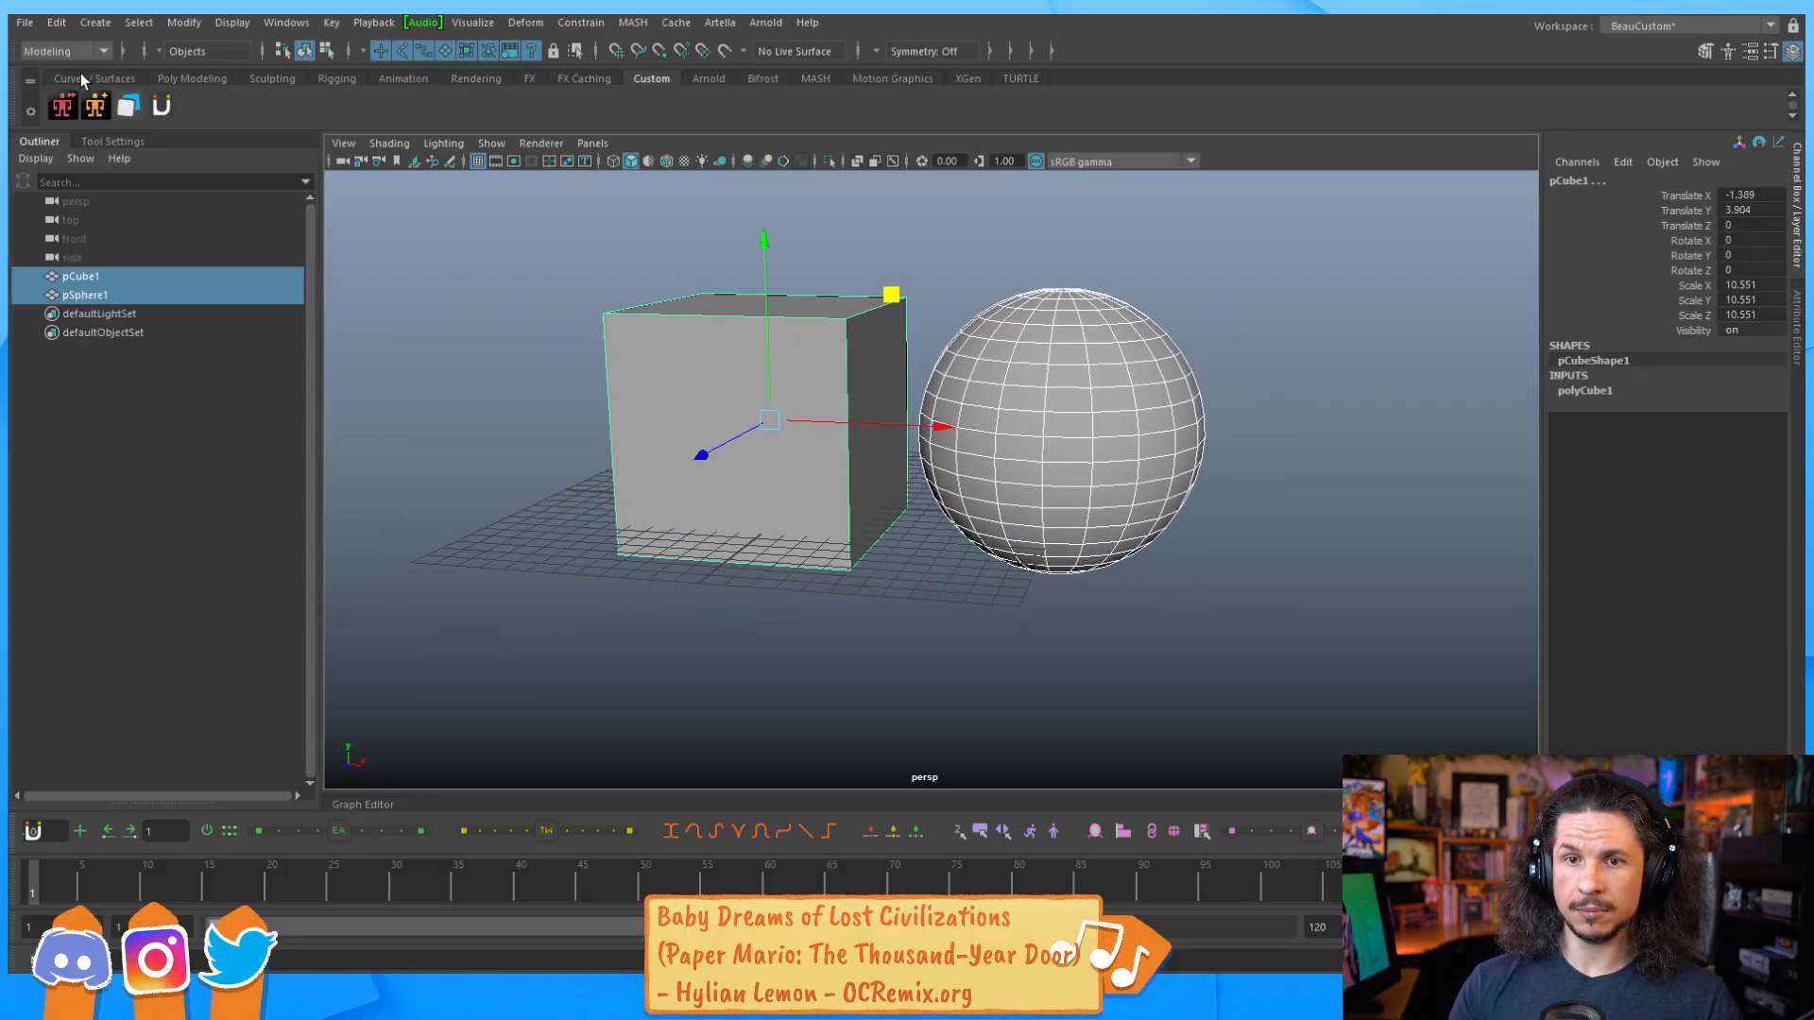
Combine the selected cube and sphere into one mesh and rename it combined.
click(345, 24)
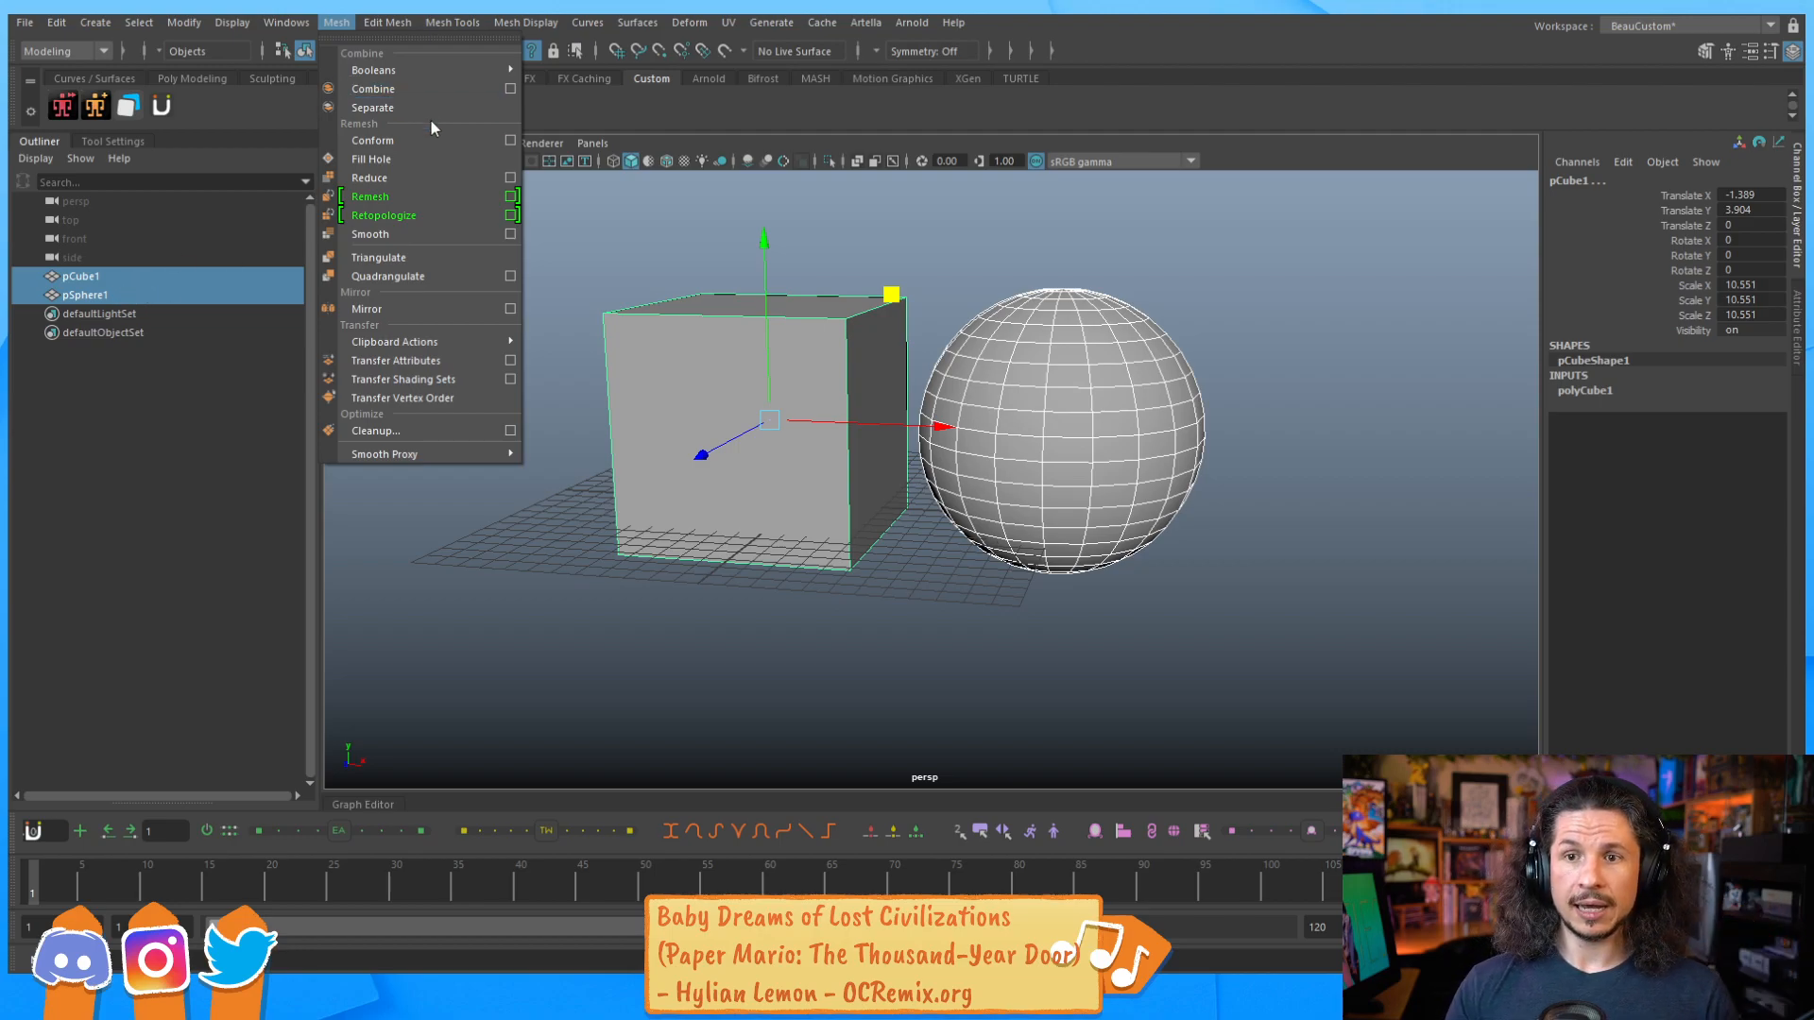
click(384, 89)
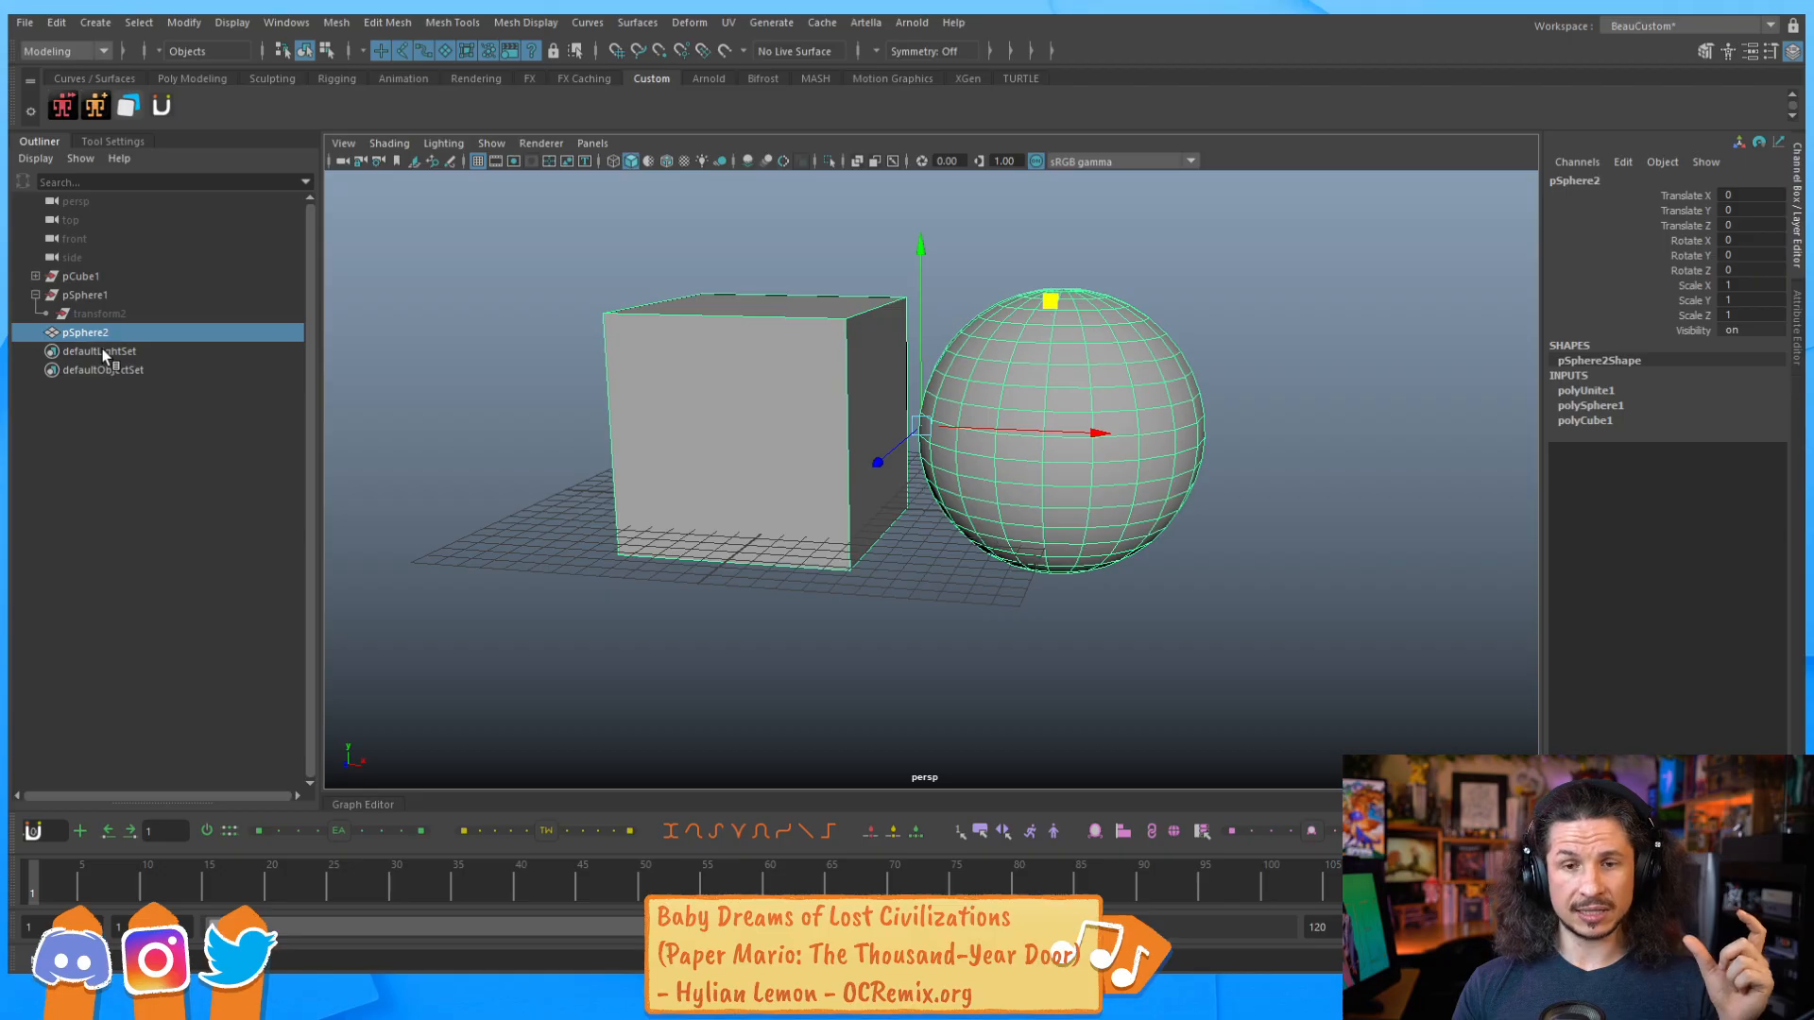
double_click(95, 335)
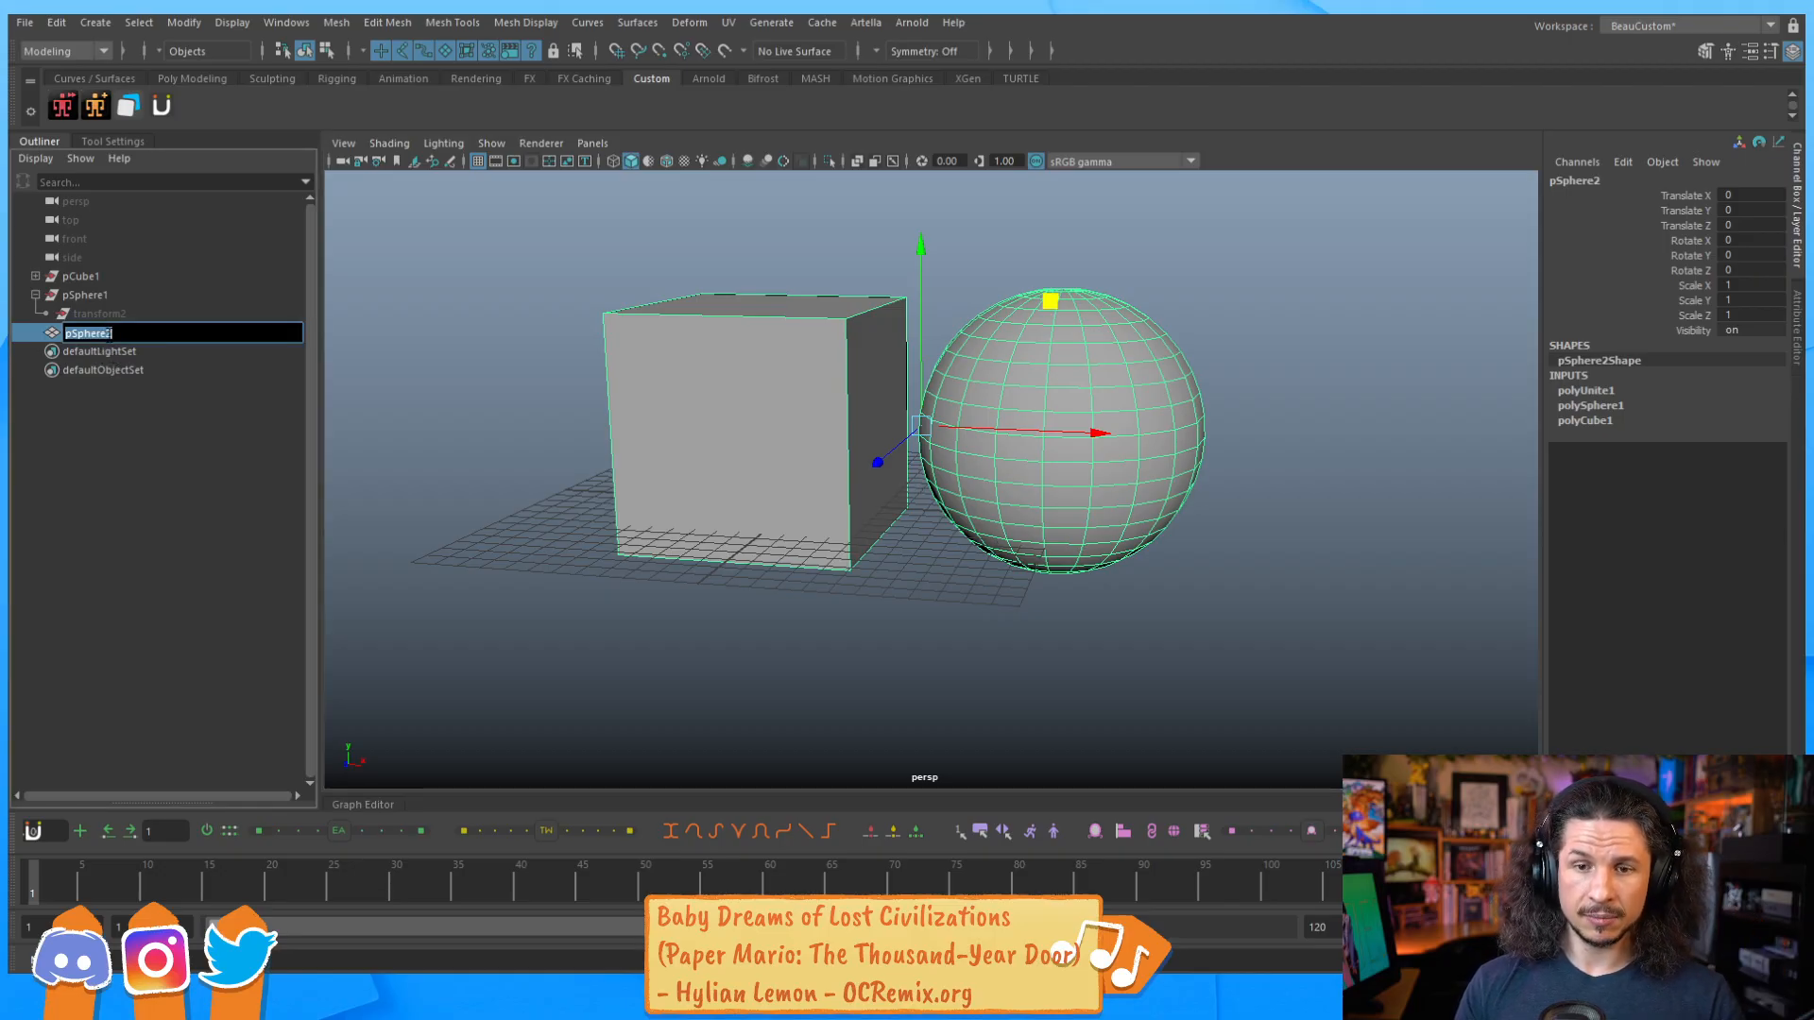
text(combined)
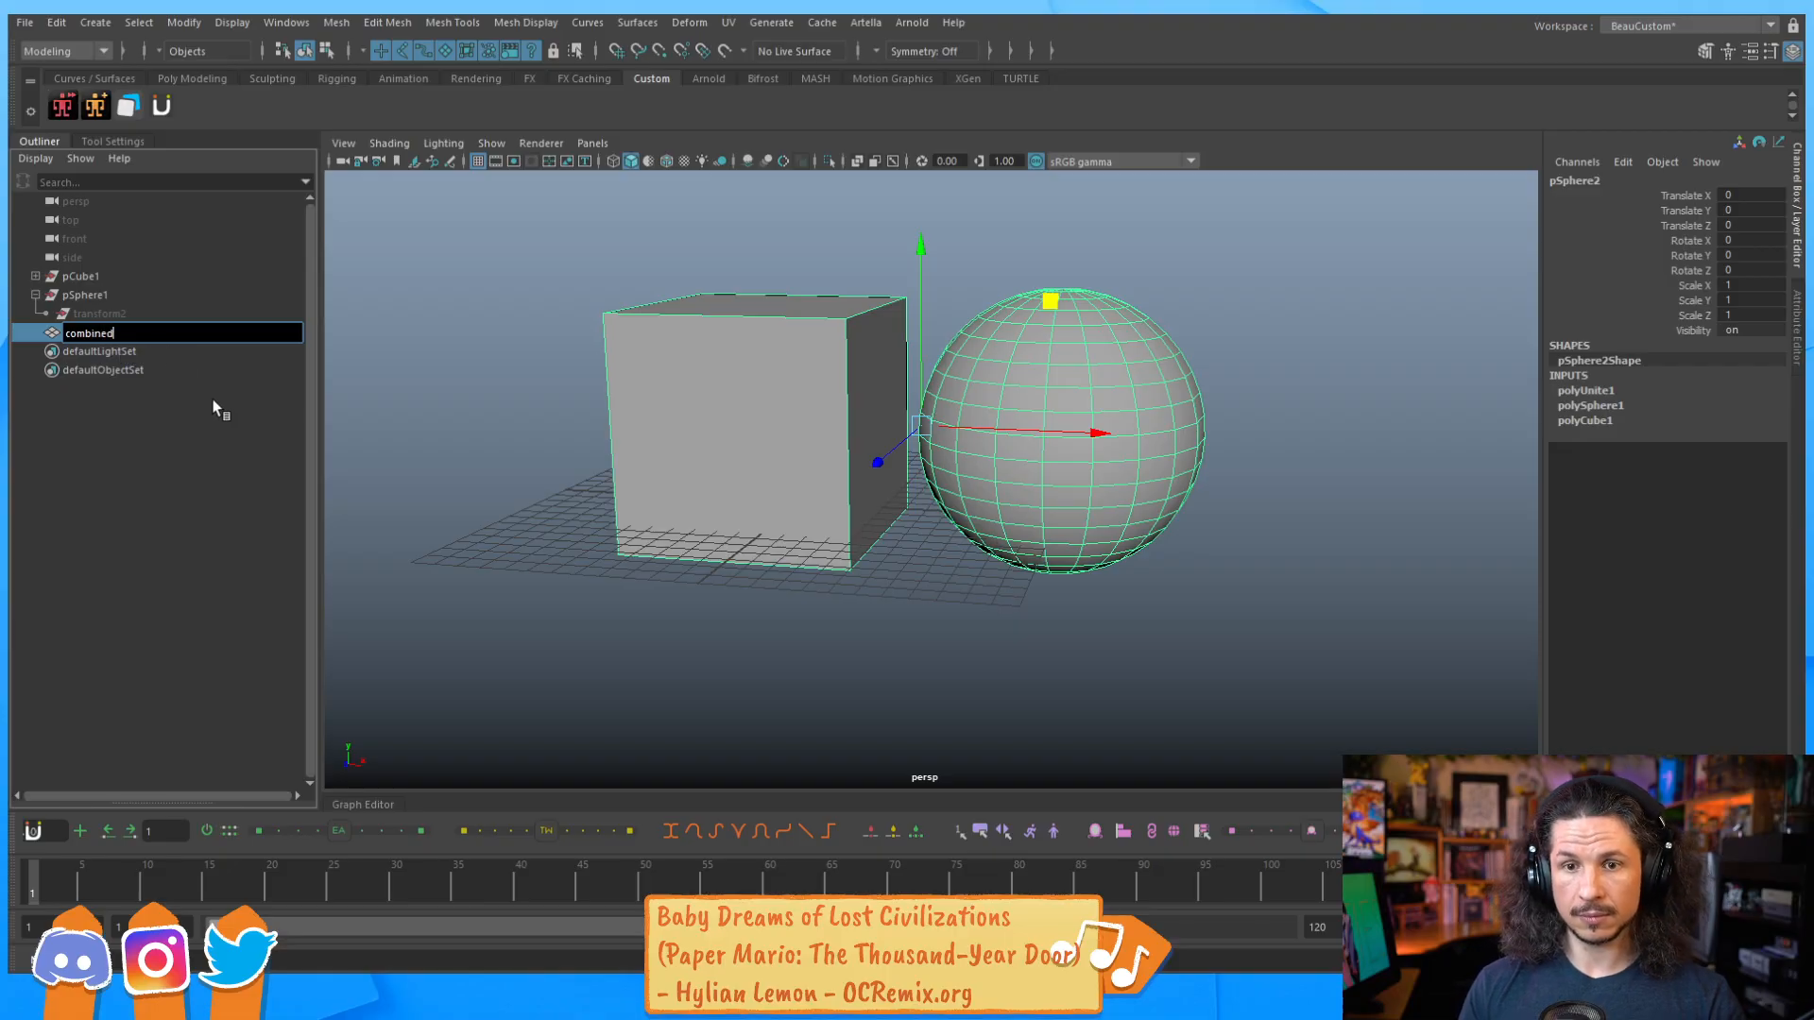
key(Return)
Test moving the combined mesh in the viewport and undo the change.
click(497, 462)
click(785, 482)
mouse_move(1043, 318)
mouse_down()
mouse_move(665, 329)
mouse_move(773, 427)
mouse_move(1038, 354)
mouse_up()
key(ctrl+z)
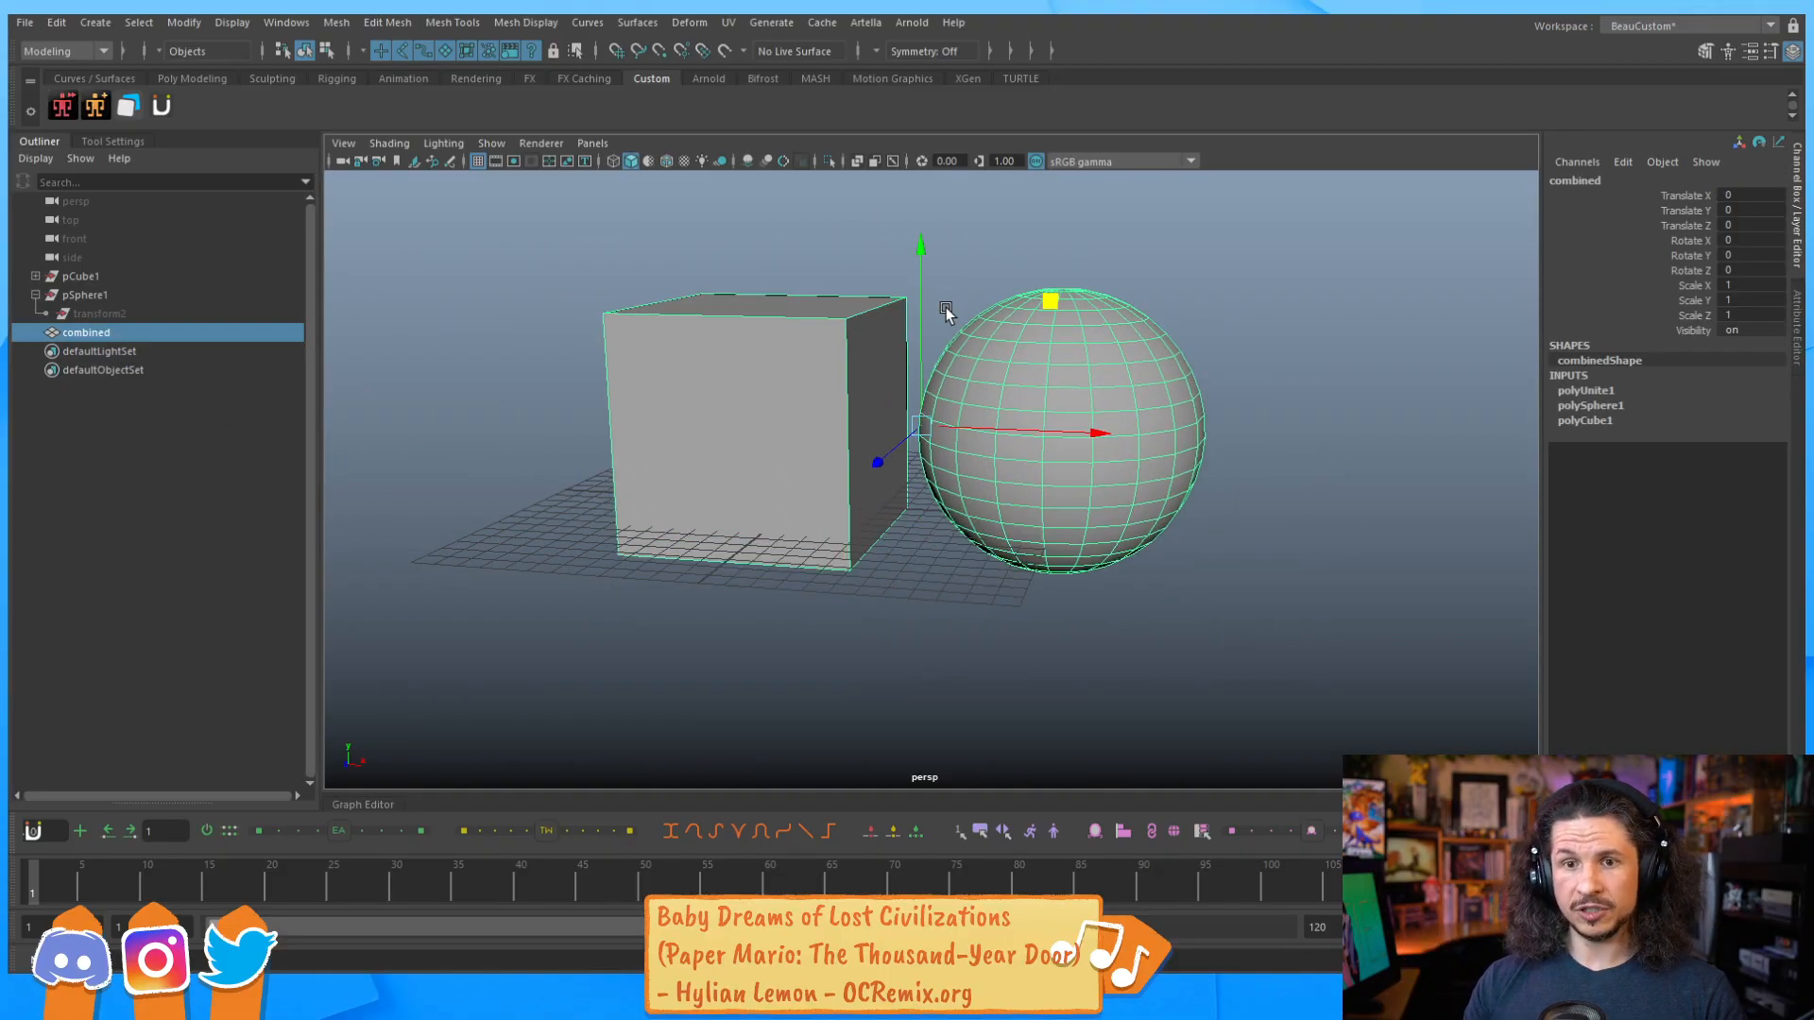
Check the leftover pSphere1 and pCube1 transforms, and move pCube1 to about X -4.4.
click(85, 295)
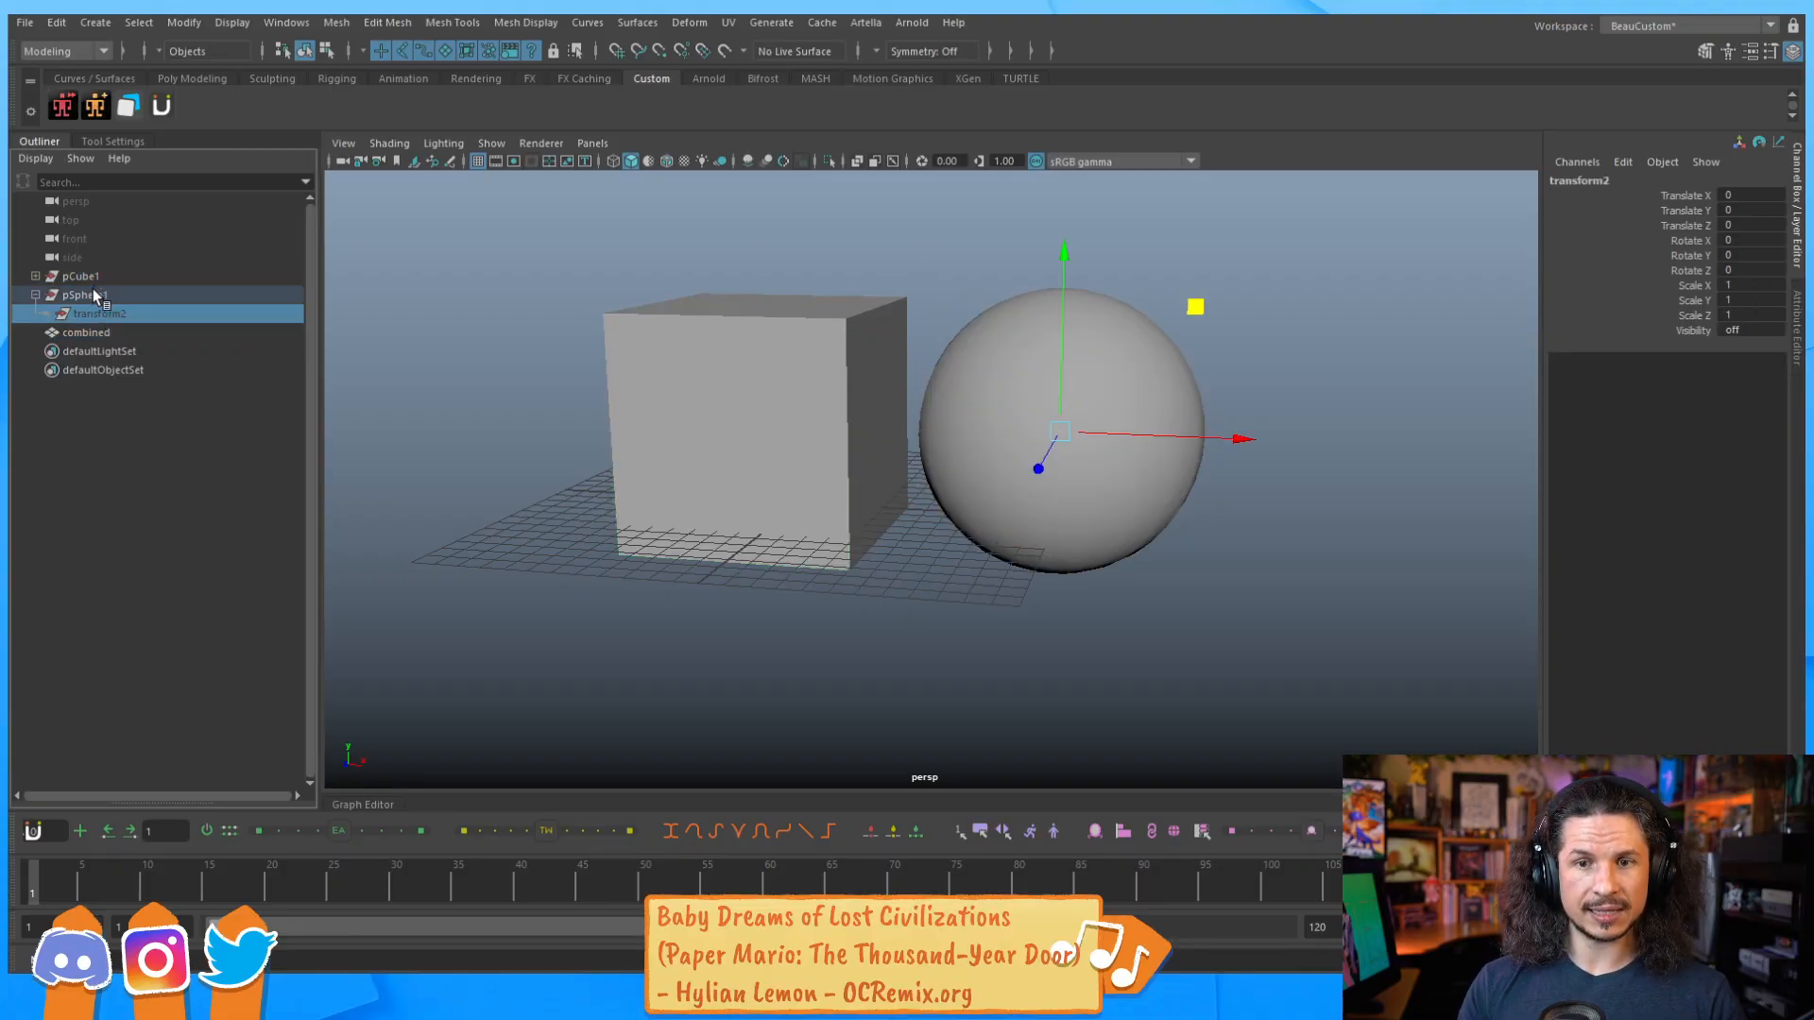
click(80, 276)
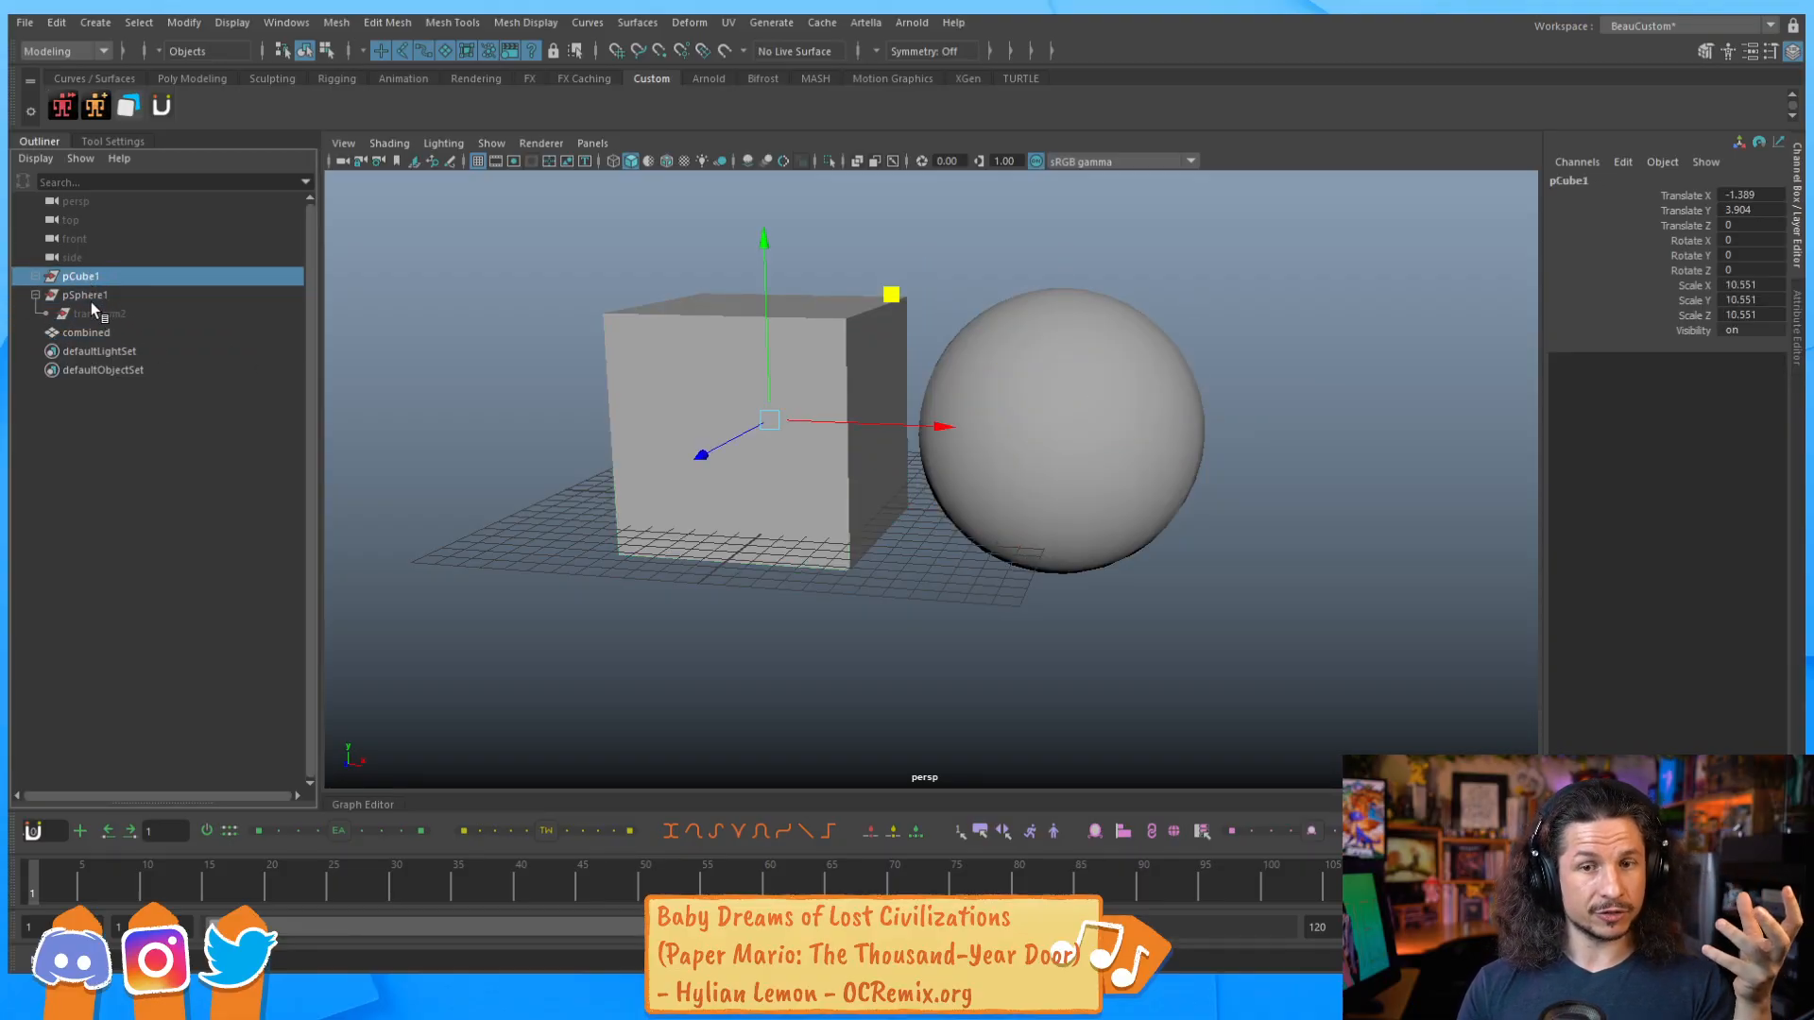
click(104, 333)
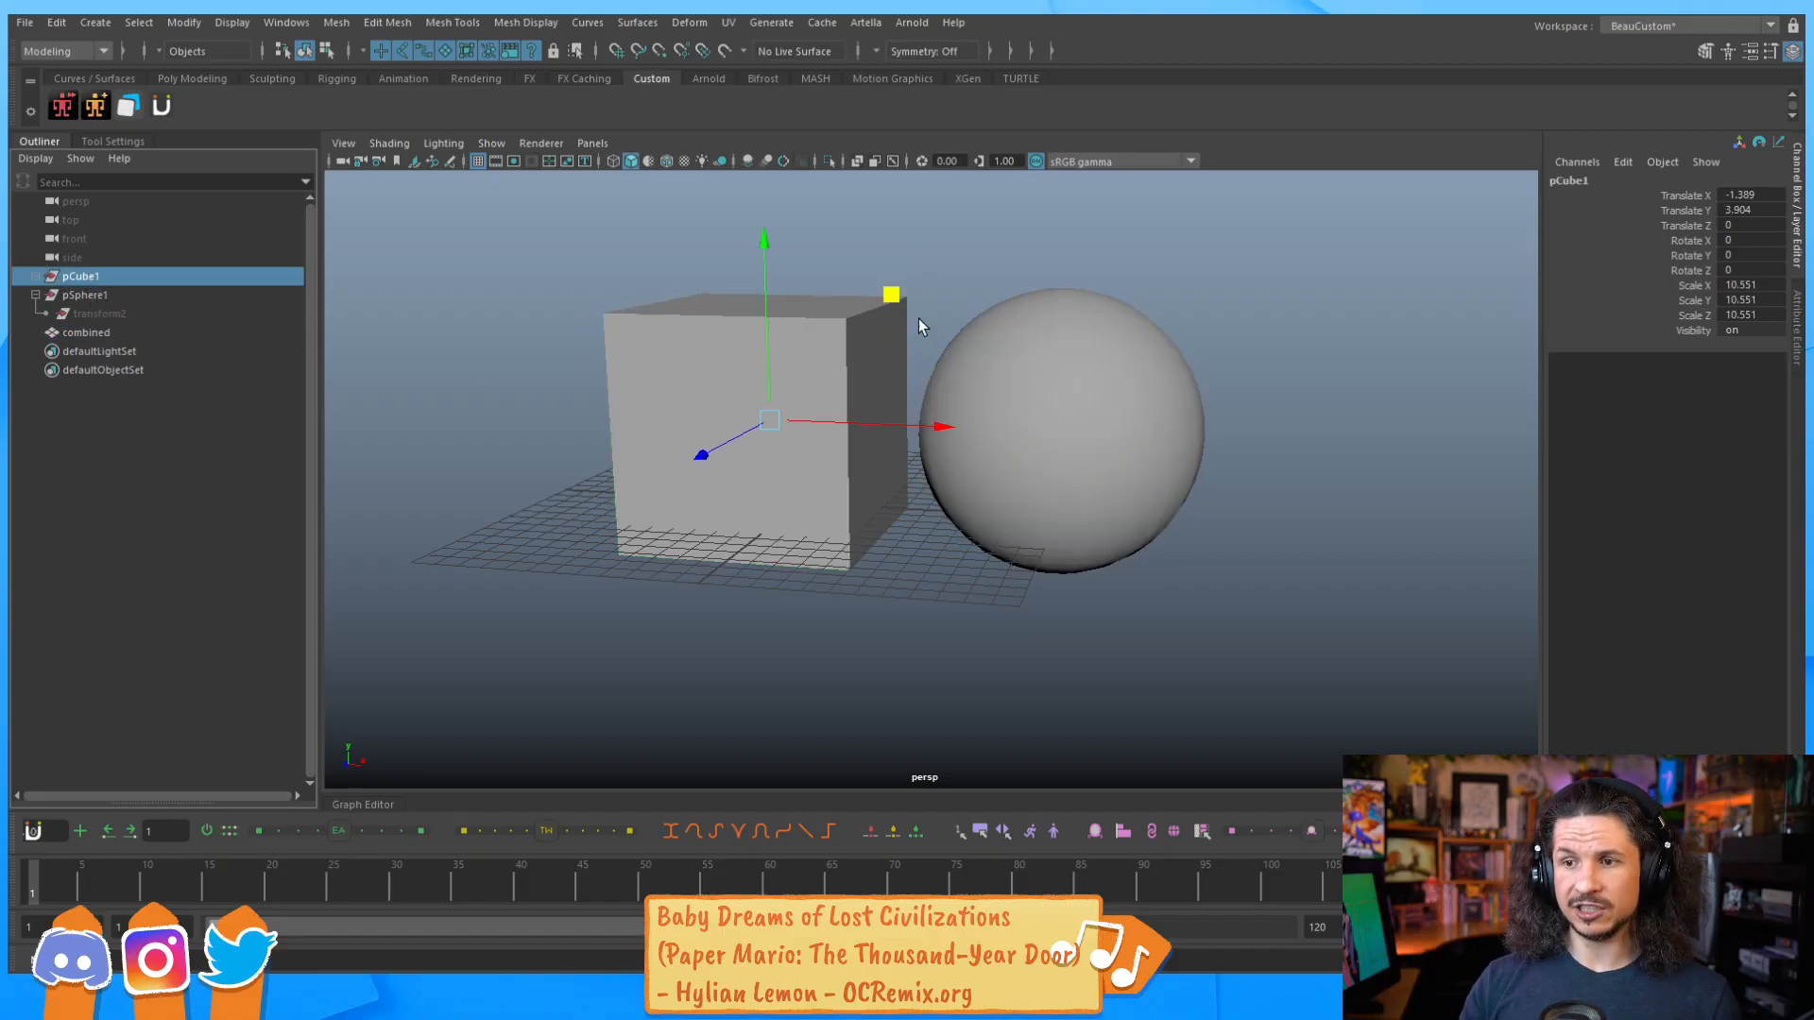
drag(936, 431, 875, 427)
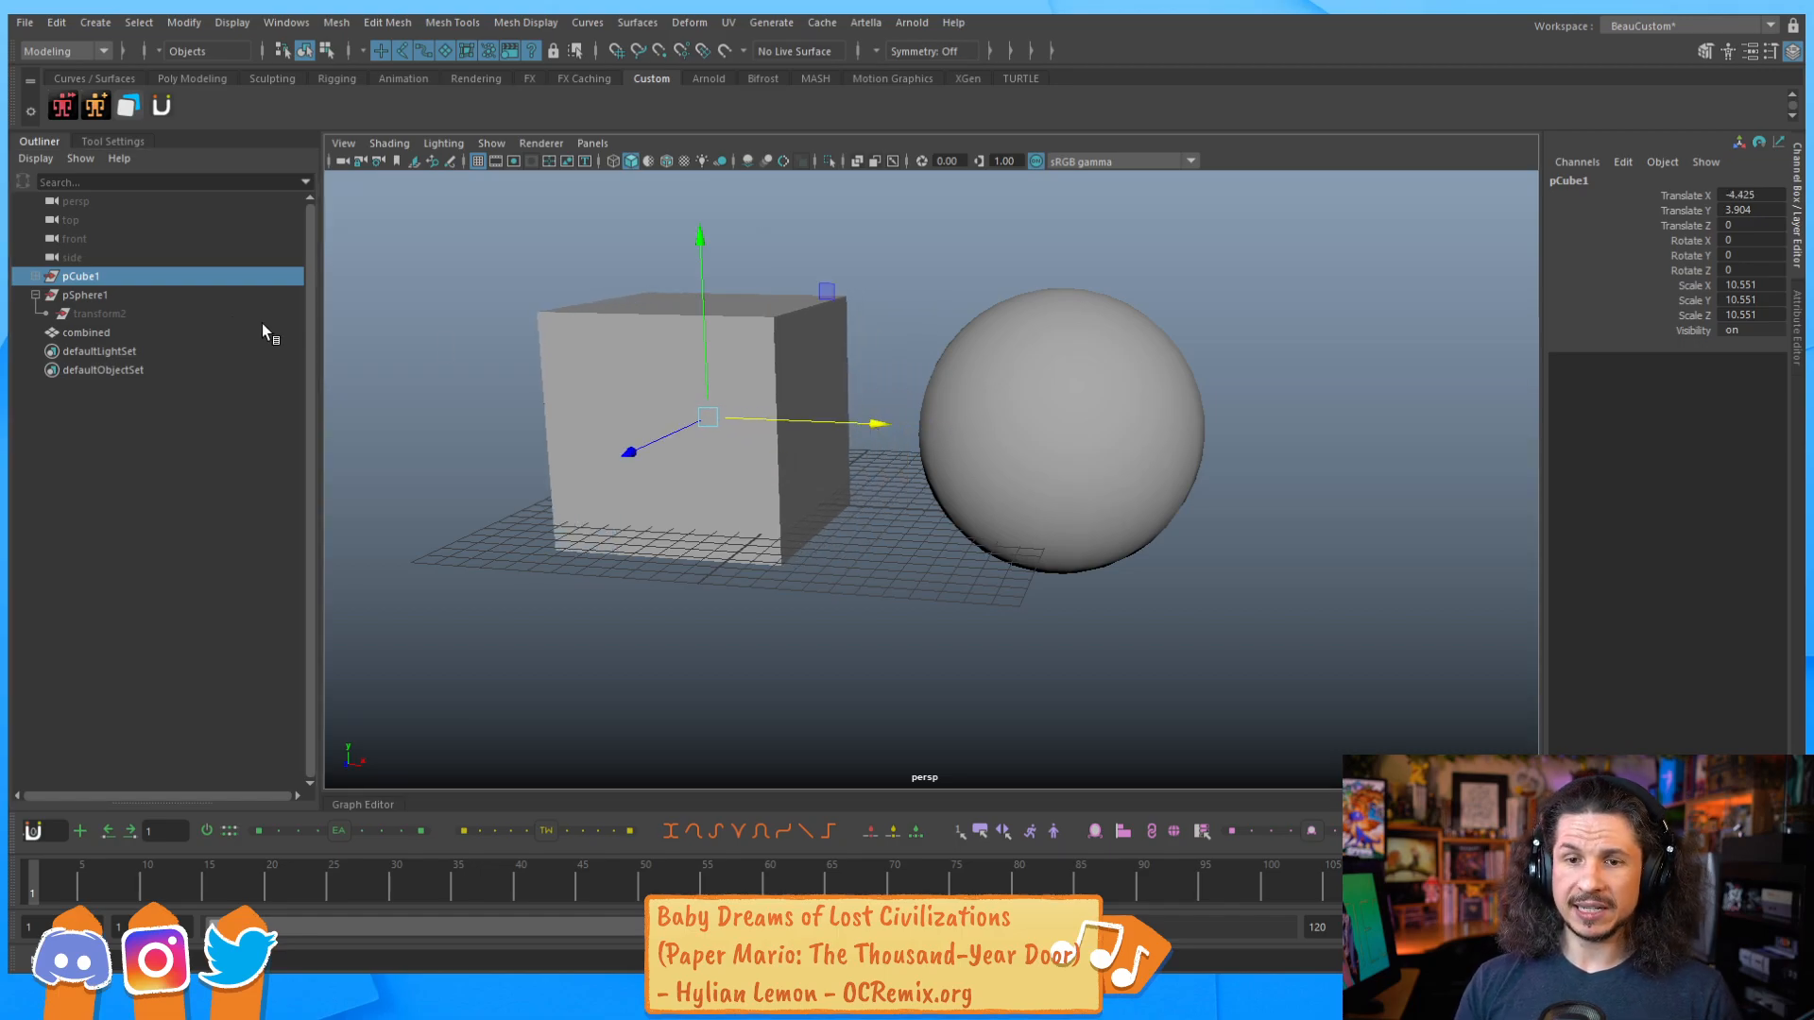
Delete the construction history of the combined mesh.
click(87, 333)
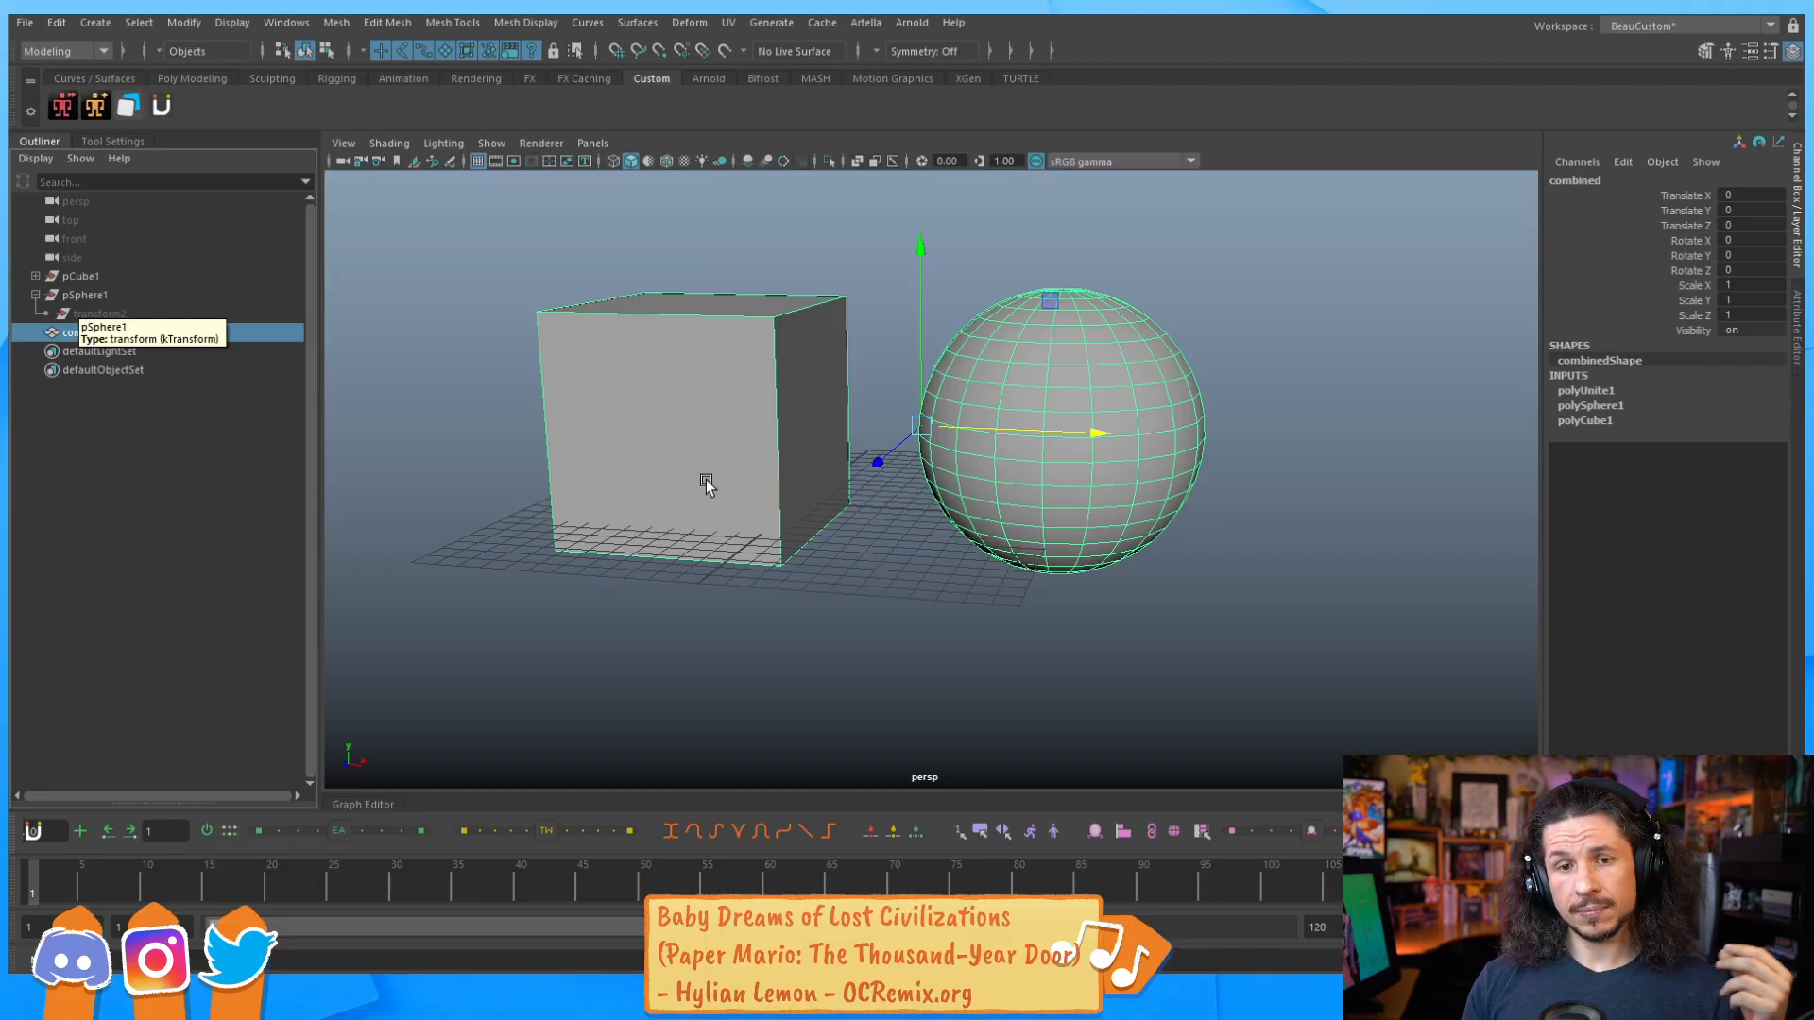
click(56, 23)
mouse_move(142, 262)
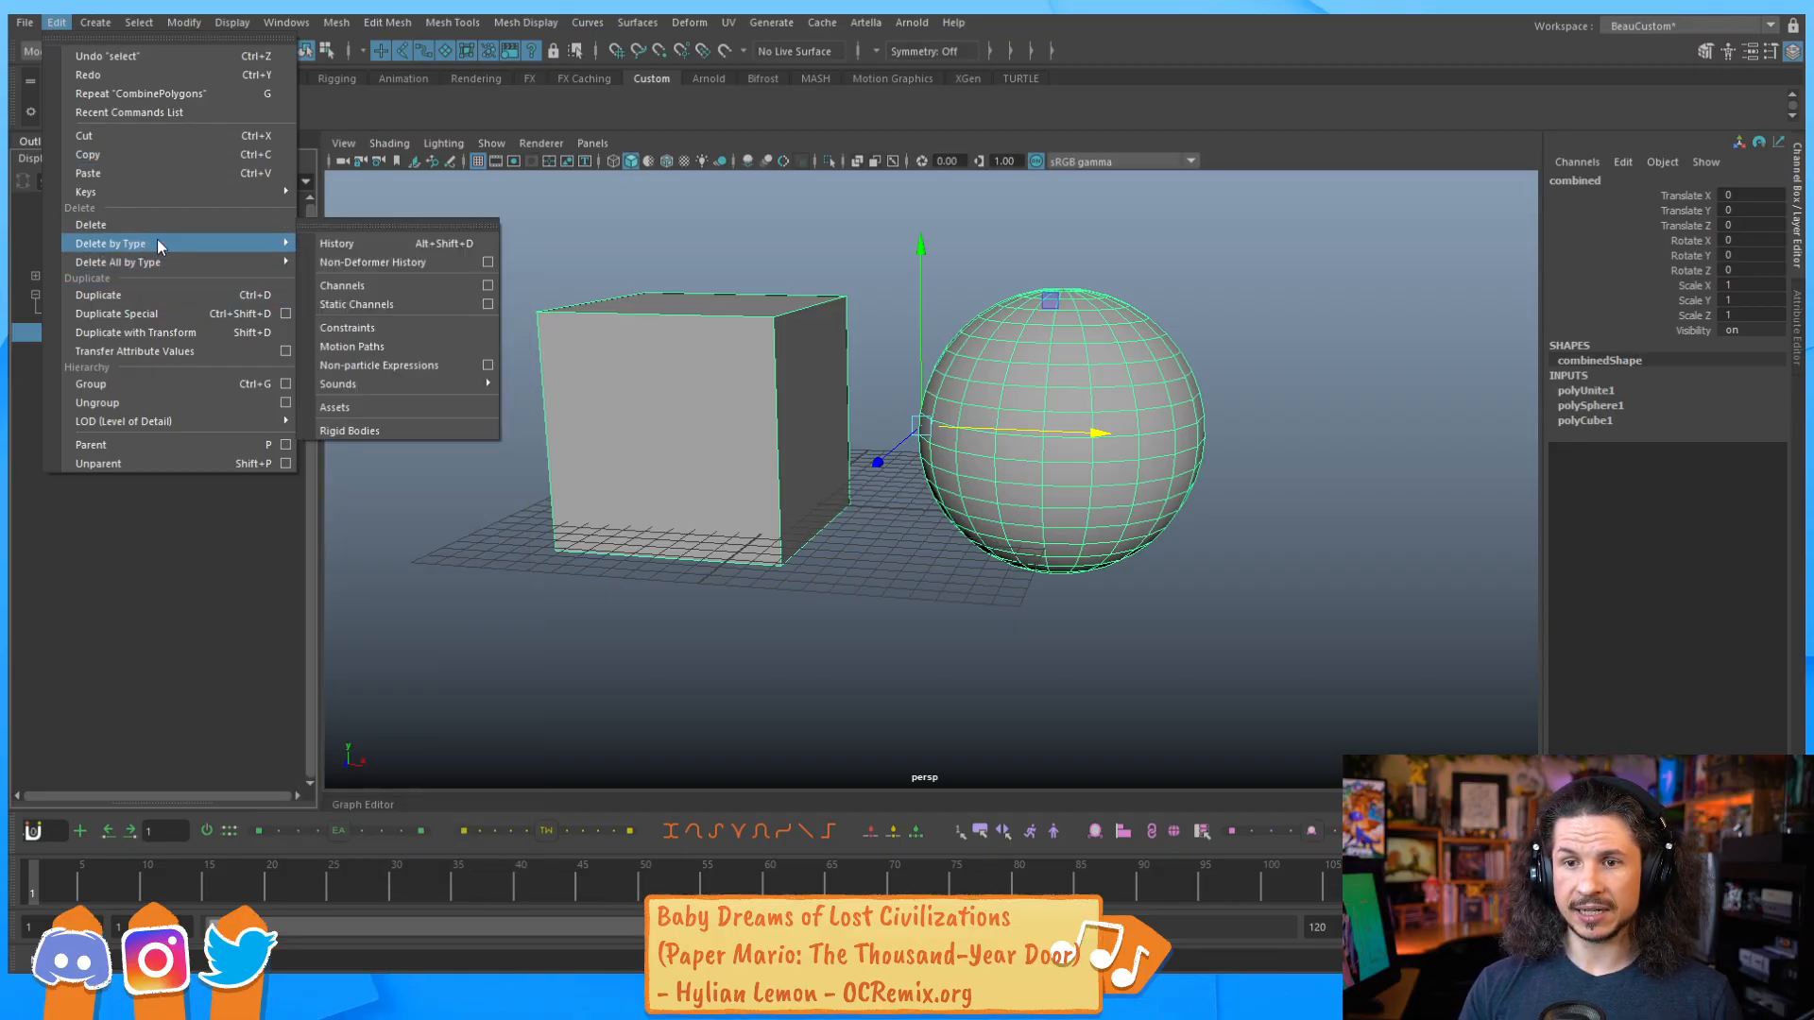
click(359, 242)
click(86, 276)
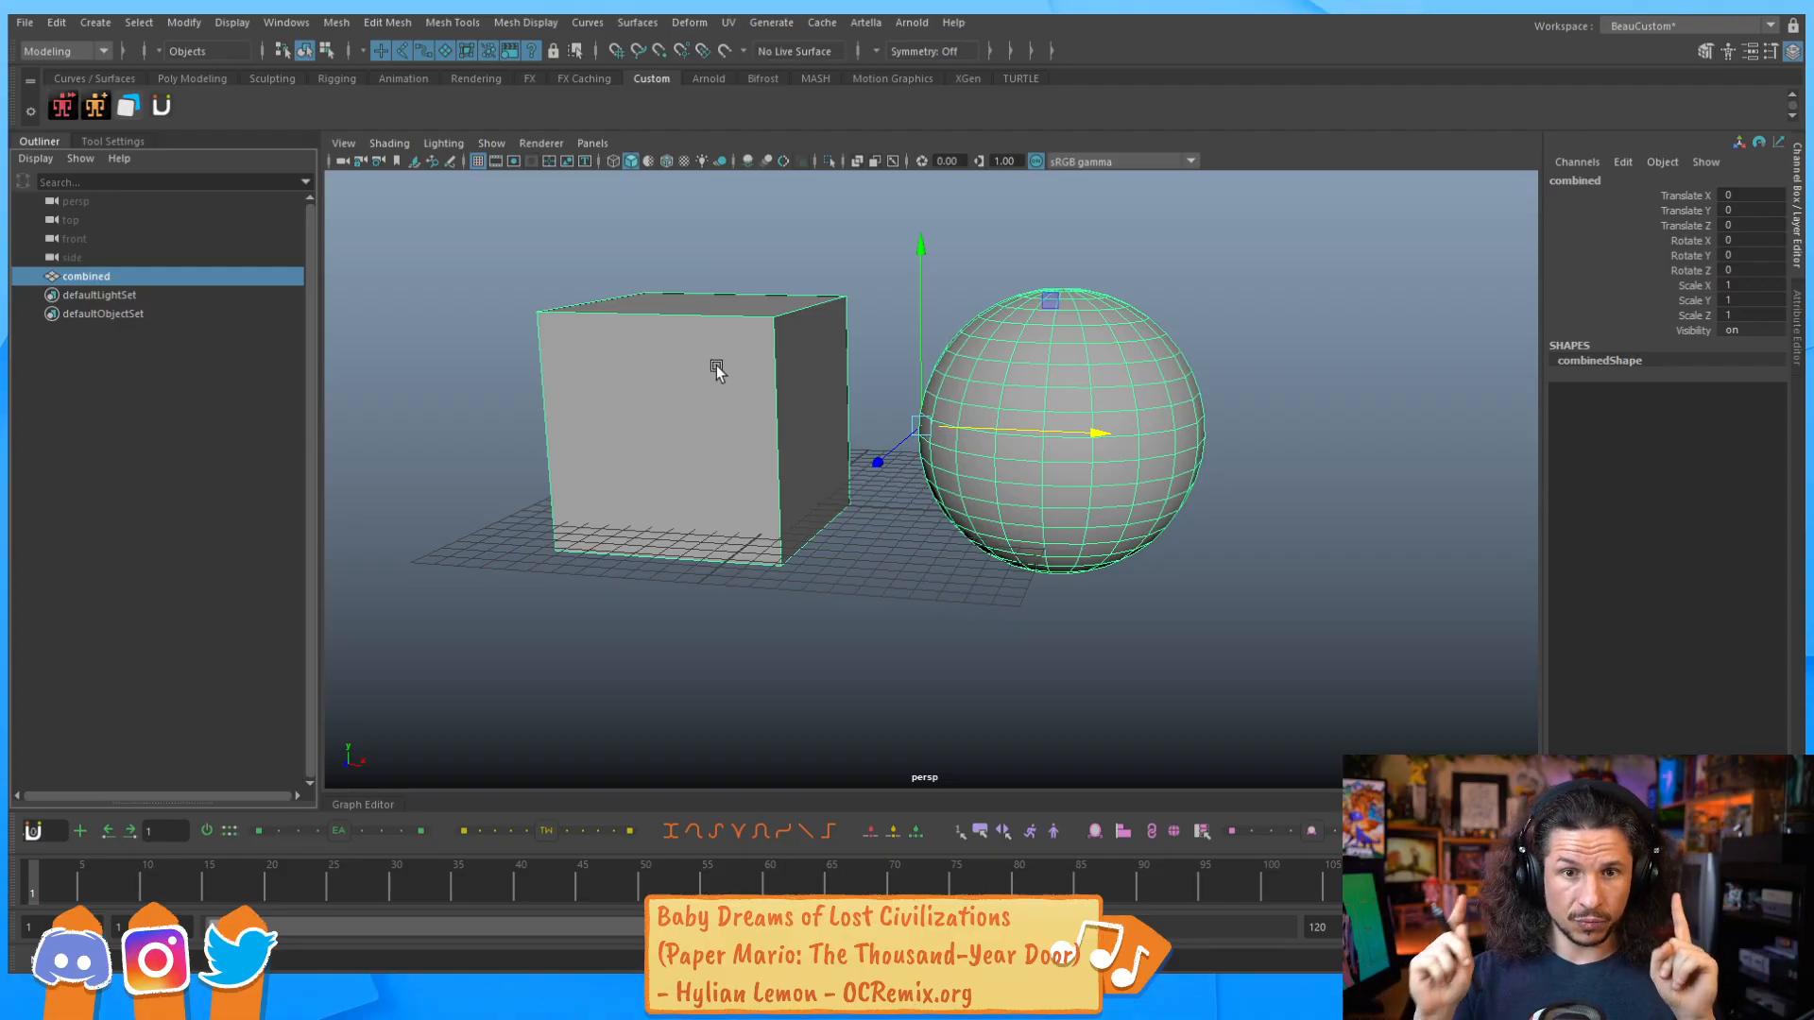
Undo back to before the combine and move the separate cube and sphere together, placing the cube at about X -2.55, Y 4.74.
ctrl+click(779, 343)
key(ctrl+z)
key(ctrl+z)
key(ctrl+z)
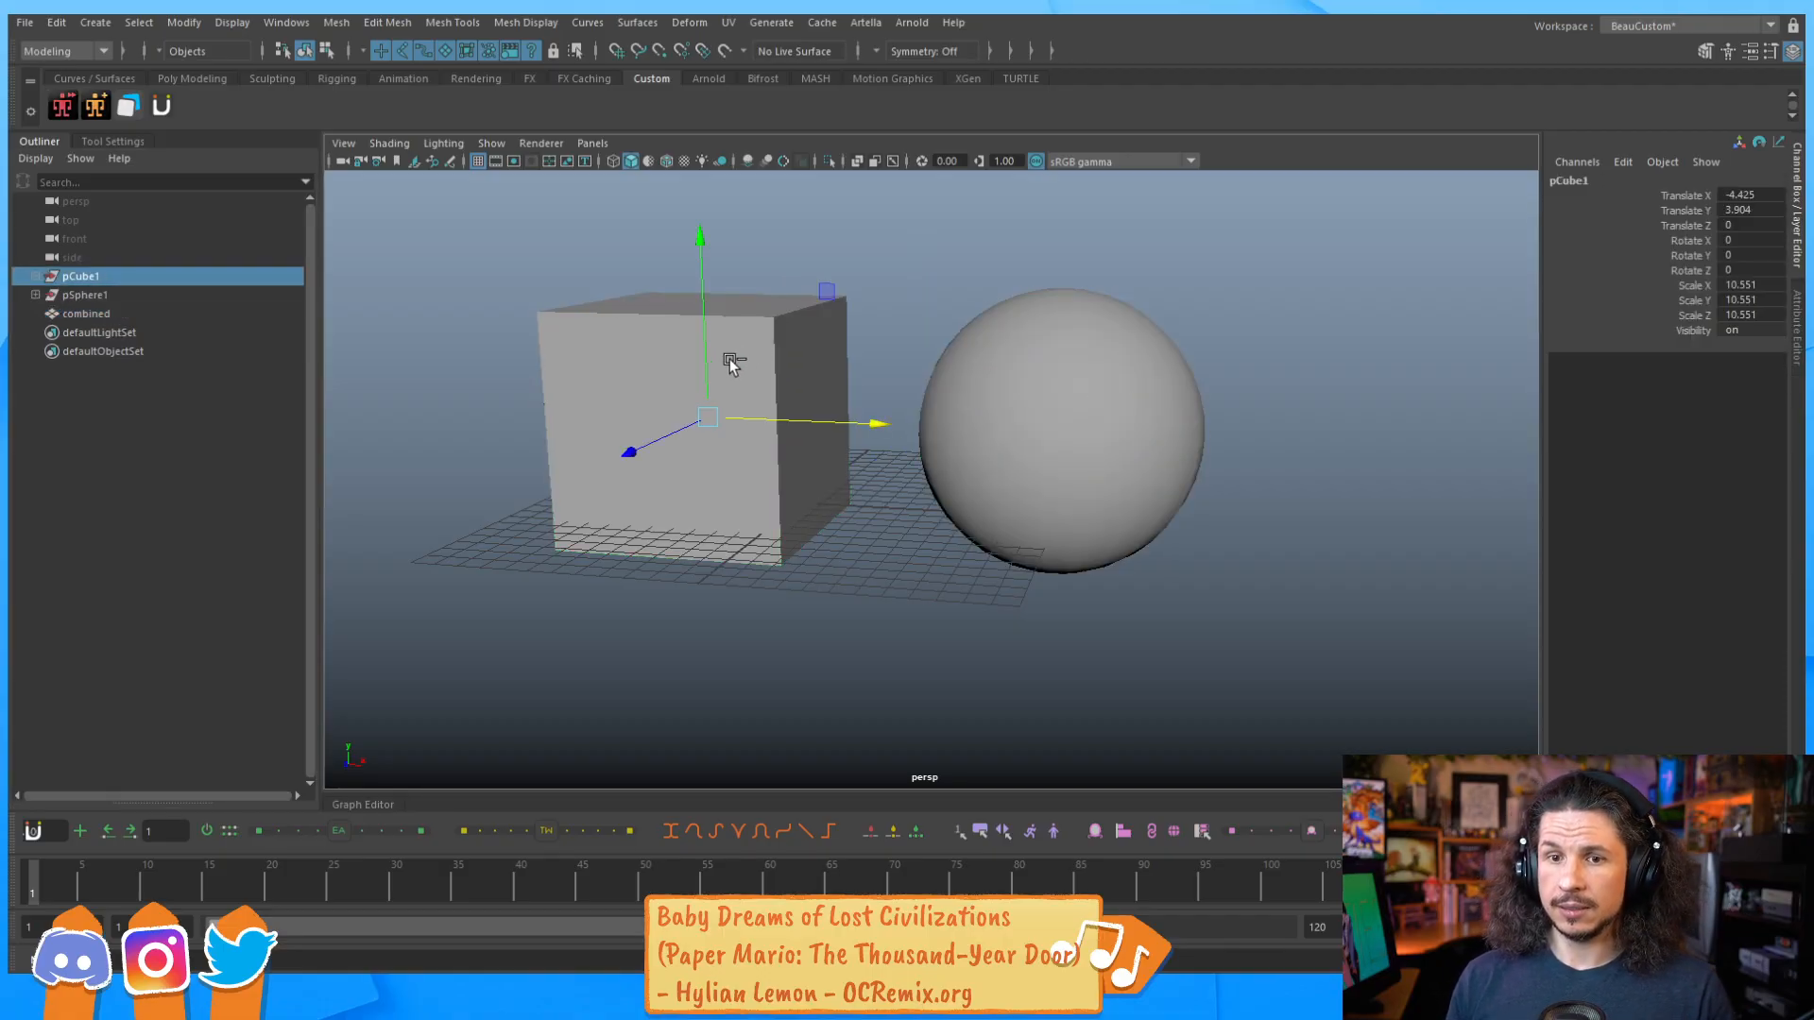
key(ctrl+z)
key(ctrl+z)
key(ctrl+z)
key(ctrl+z)
key(ctrl+z)
key(ctrl+z)
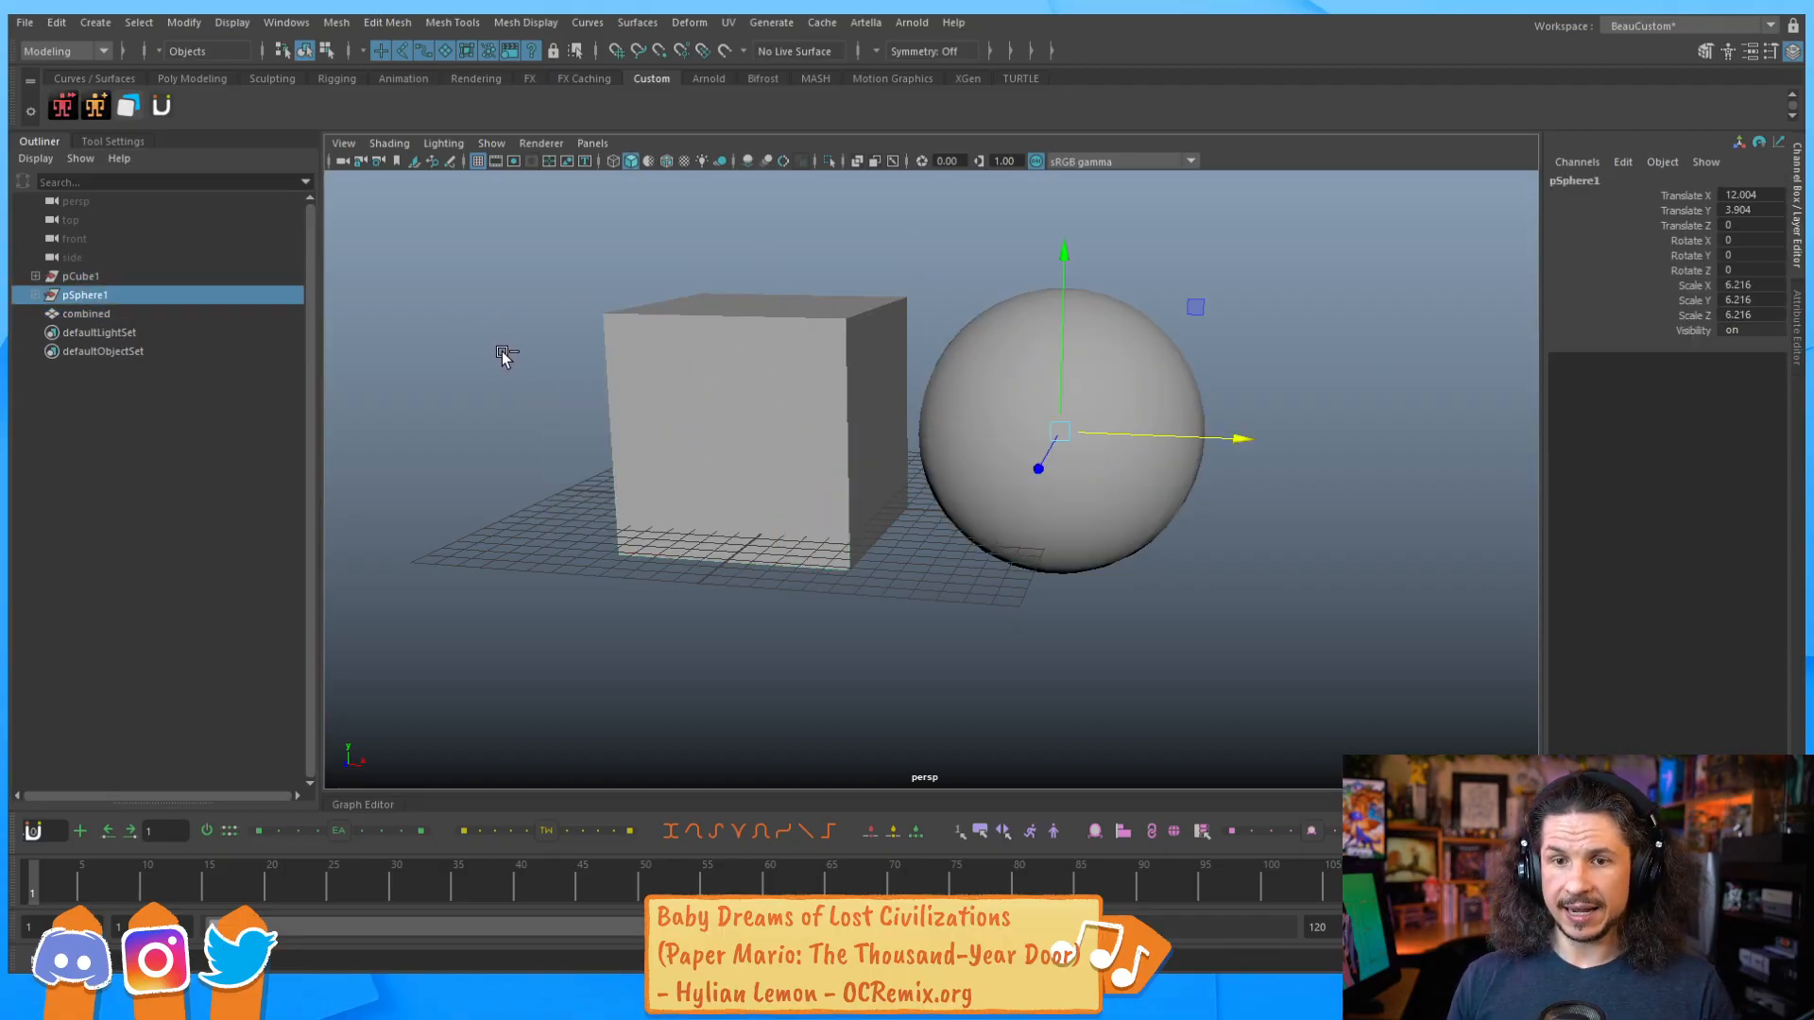
key(ctrl+z)
key(ctrl+z)
key(ctrl+z)
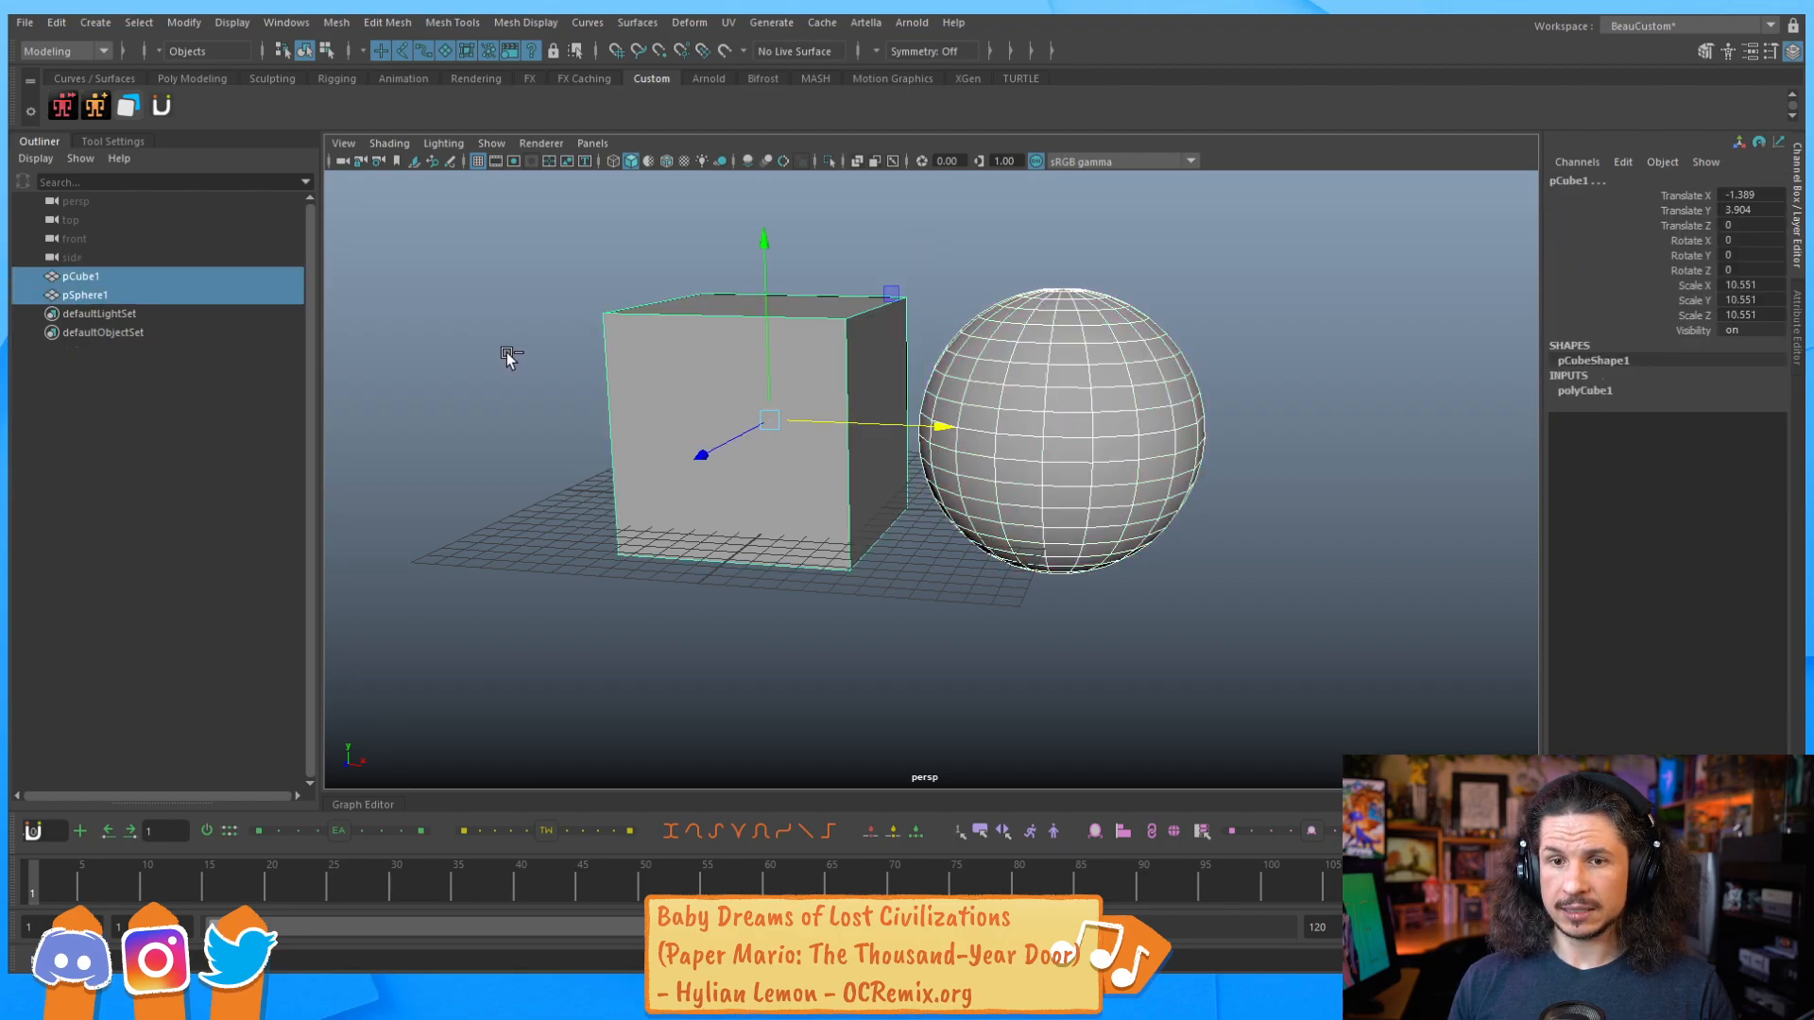
key(ctrl+z)
key(ctrl+z)
key(ctrl+z)
key(ctrl+z)
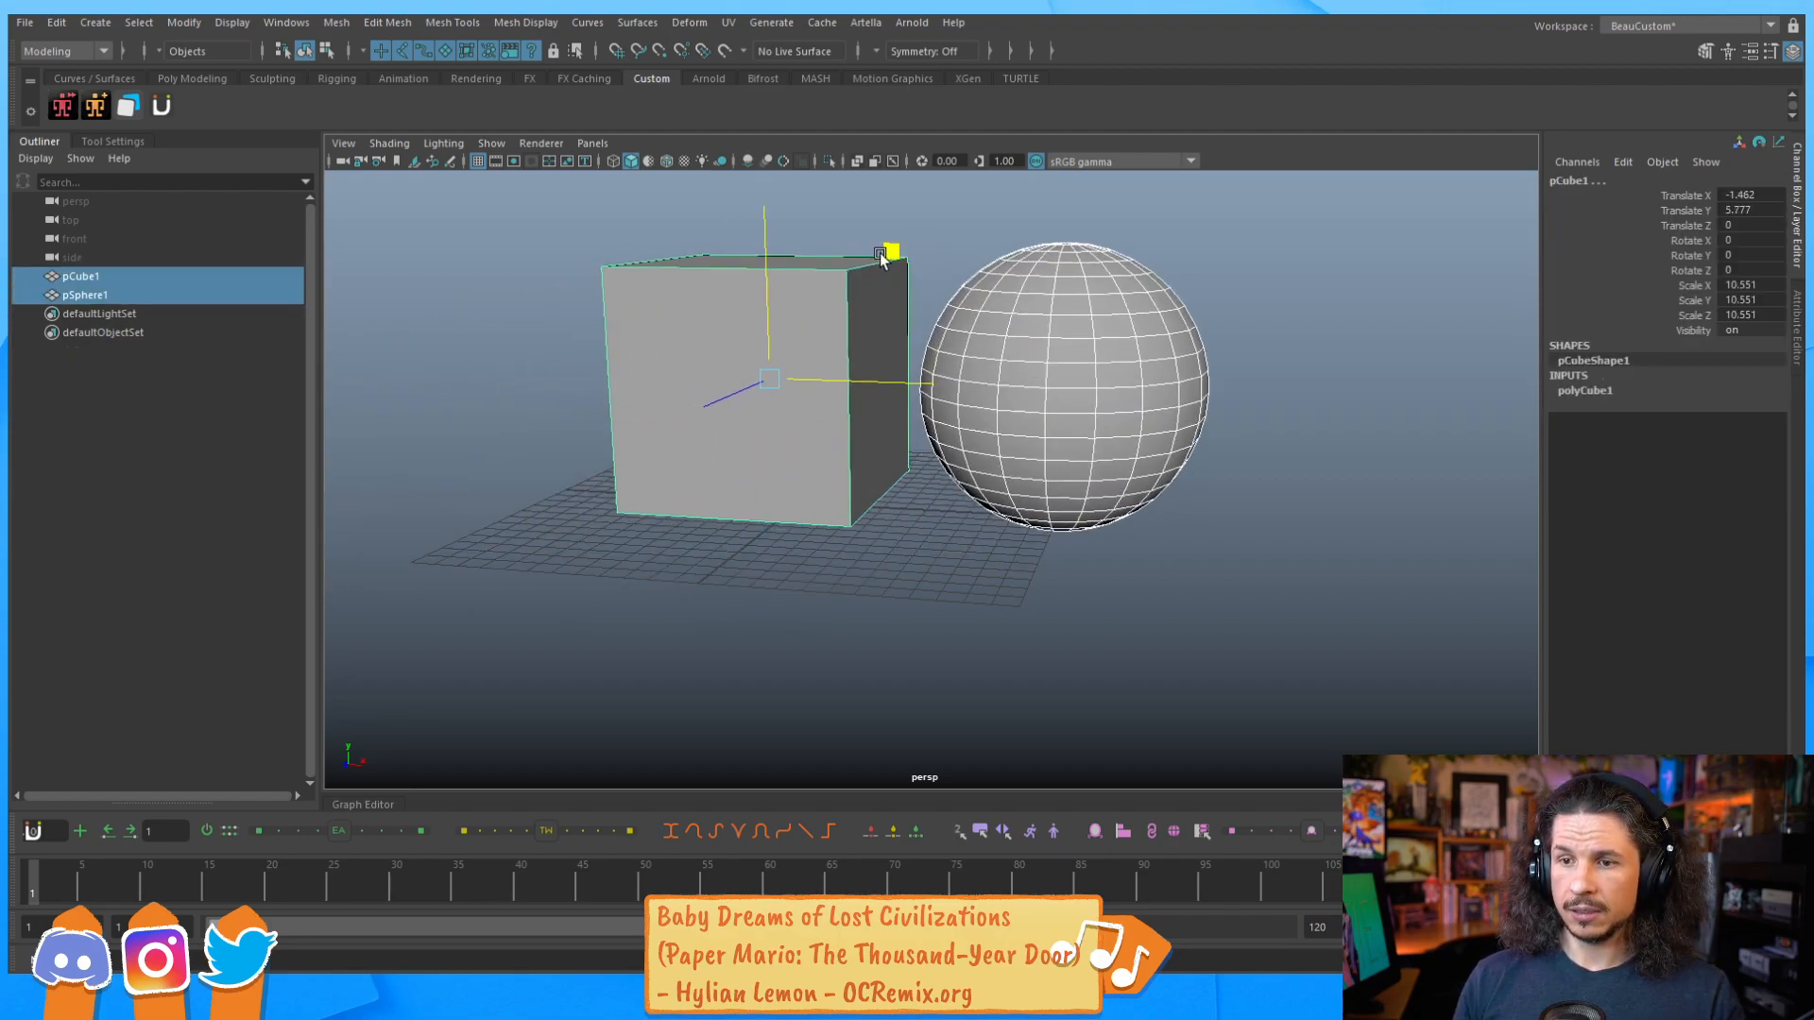
Apply the Edit Mesh Connect operation to the cube and sphere, and inspect the sphere's polyConnectComponents1 node.
click(450, 23)
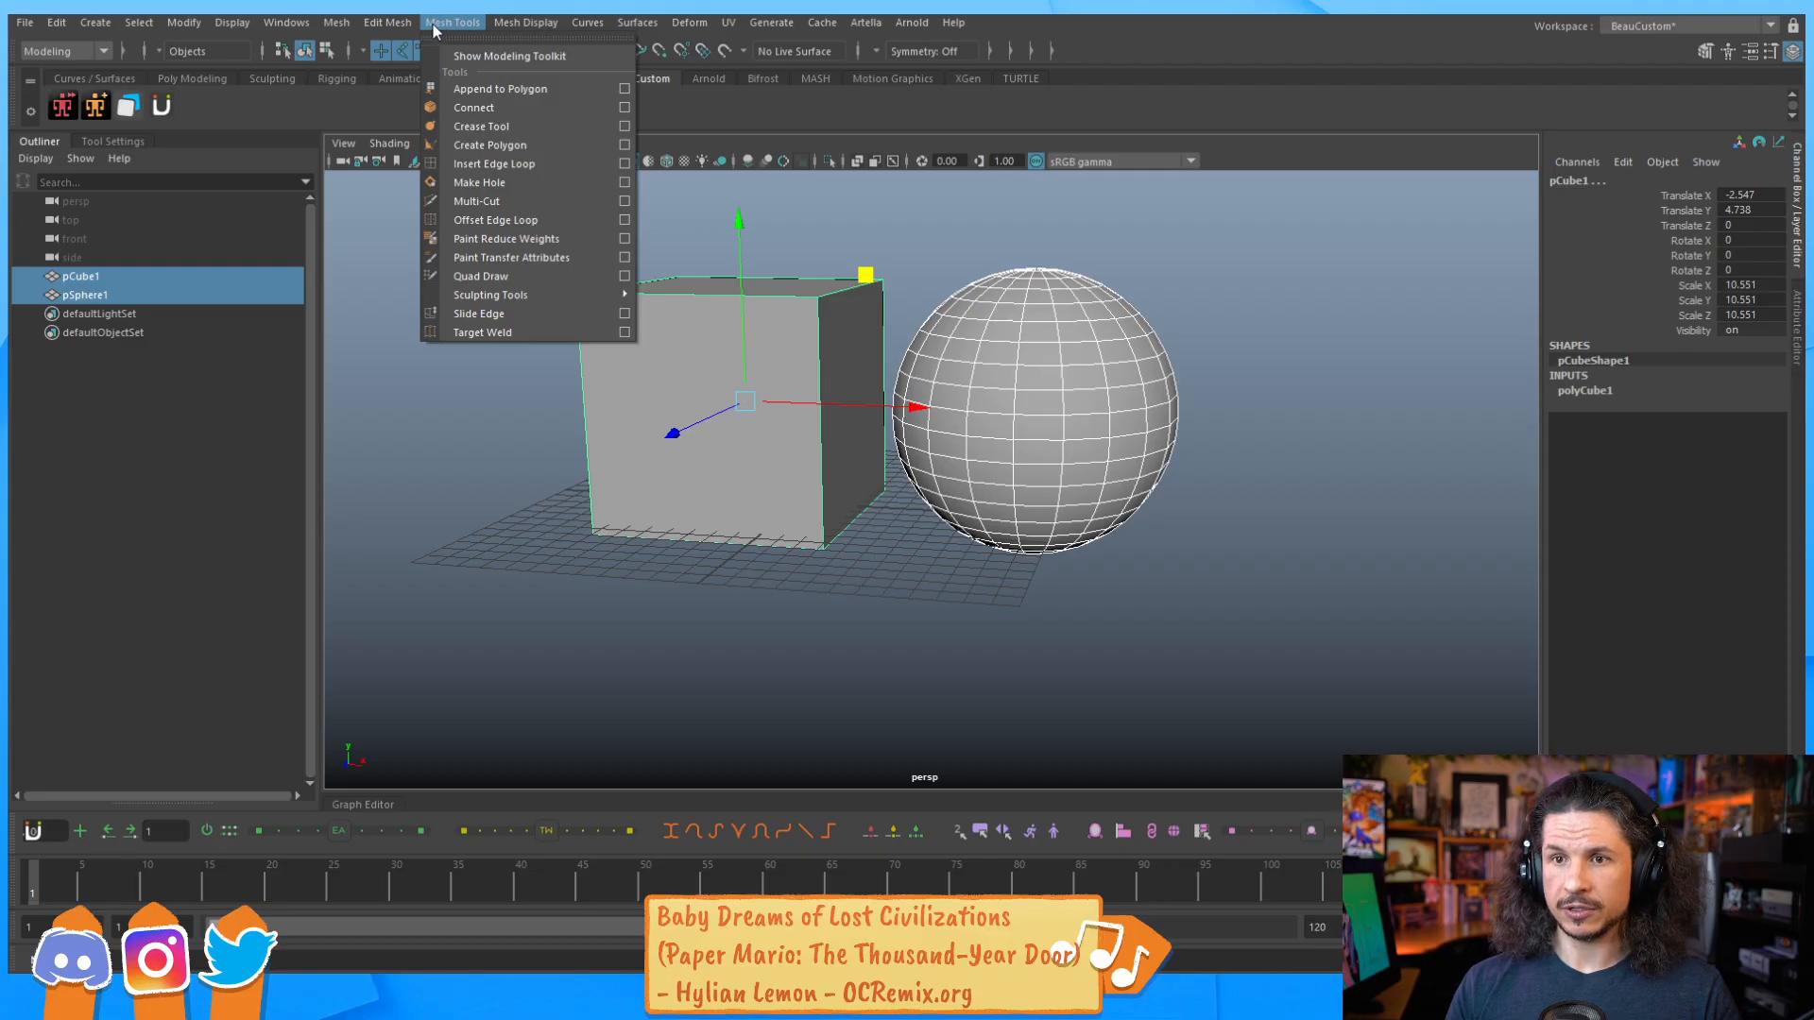
mouse_move(400, 28)
click(433, 163)
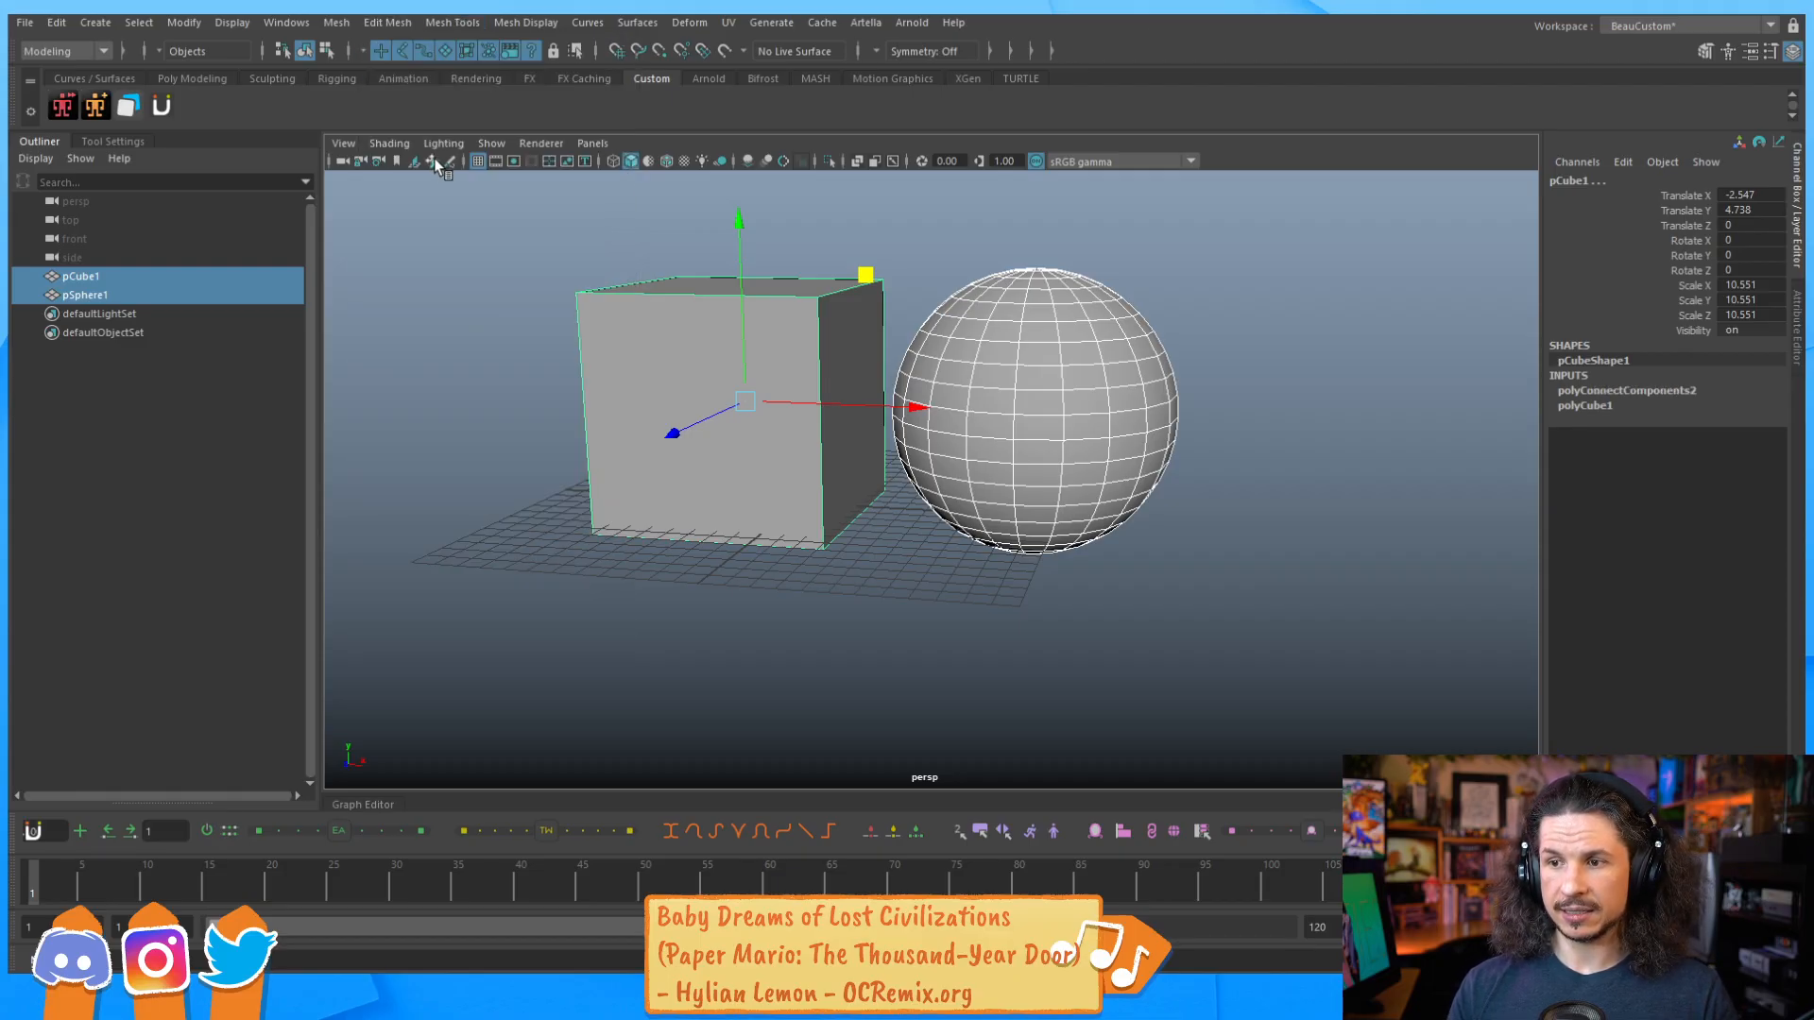
click(741, 461)
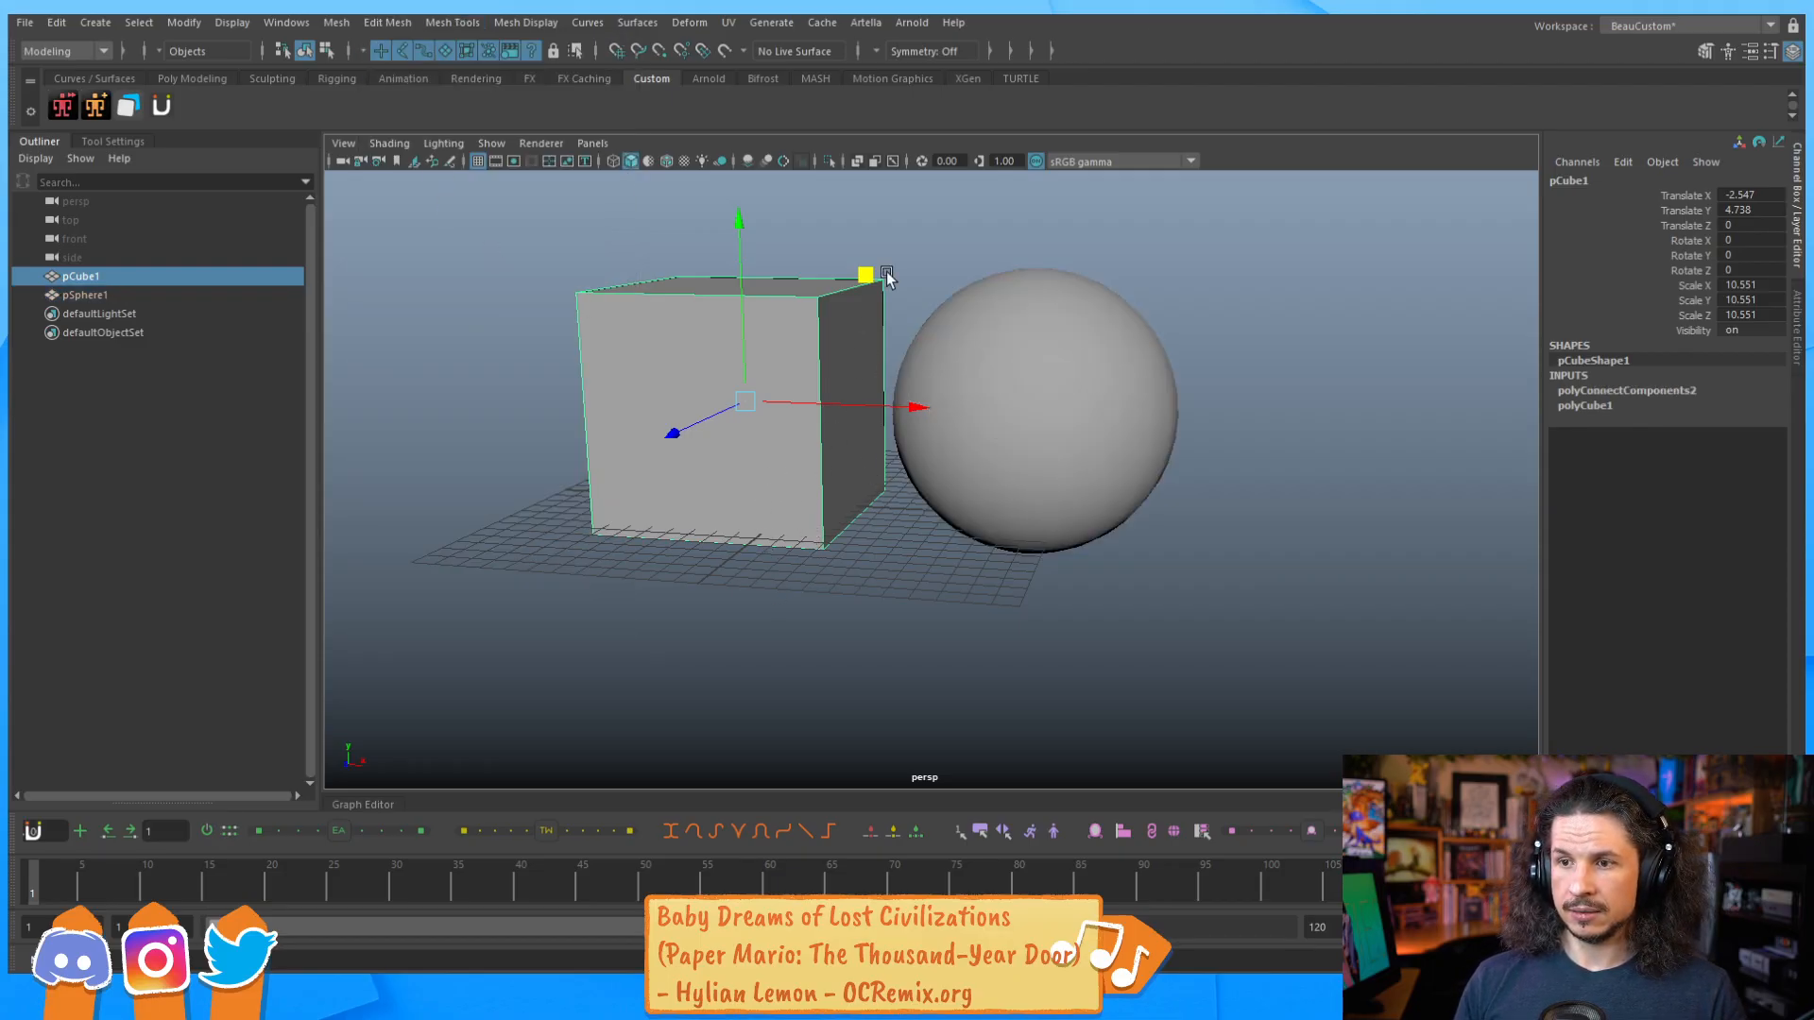
click(1008, 395)
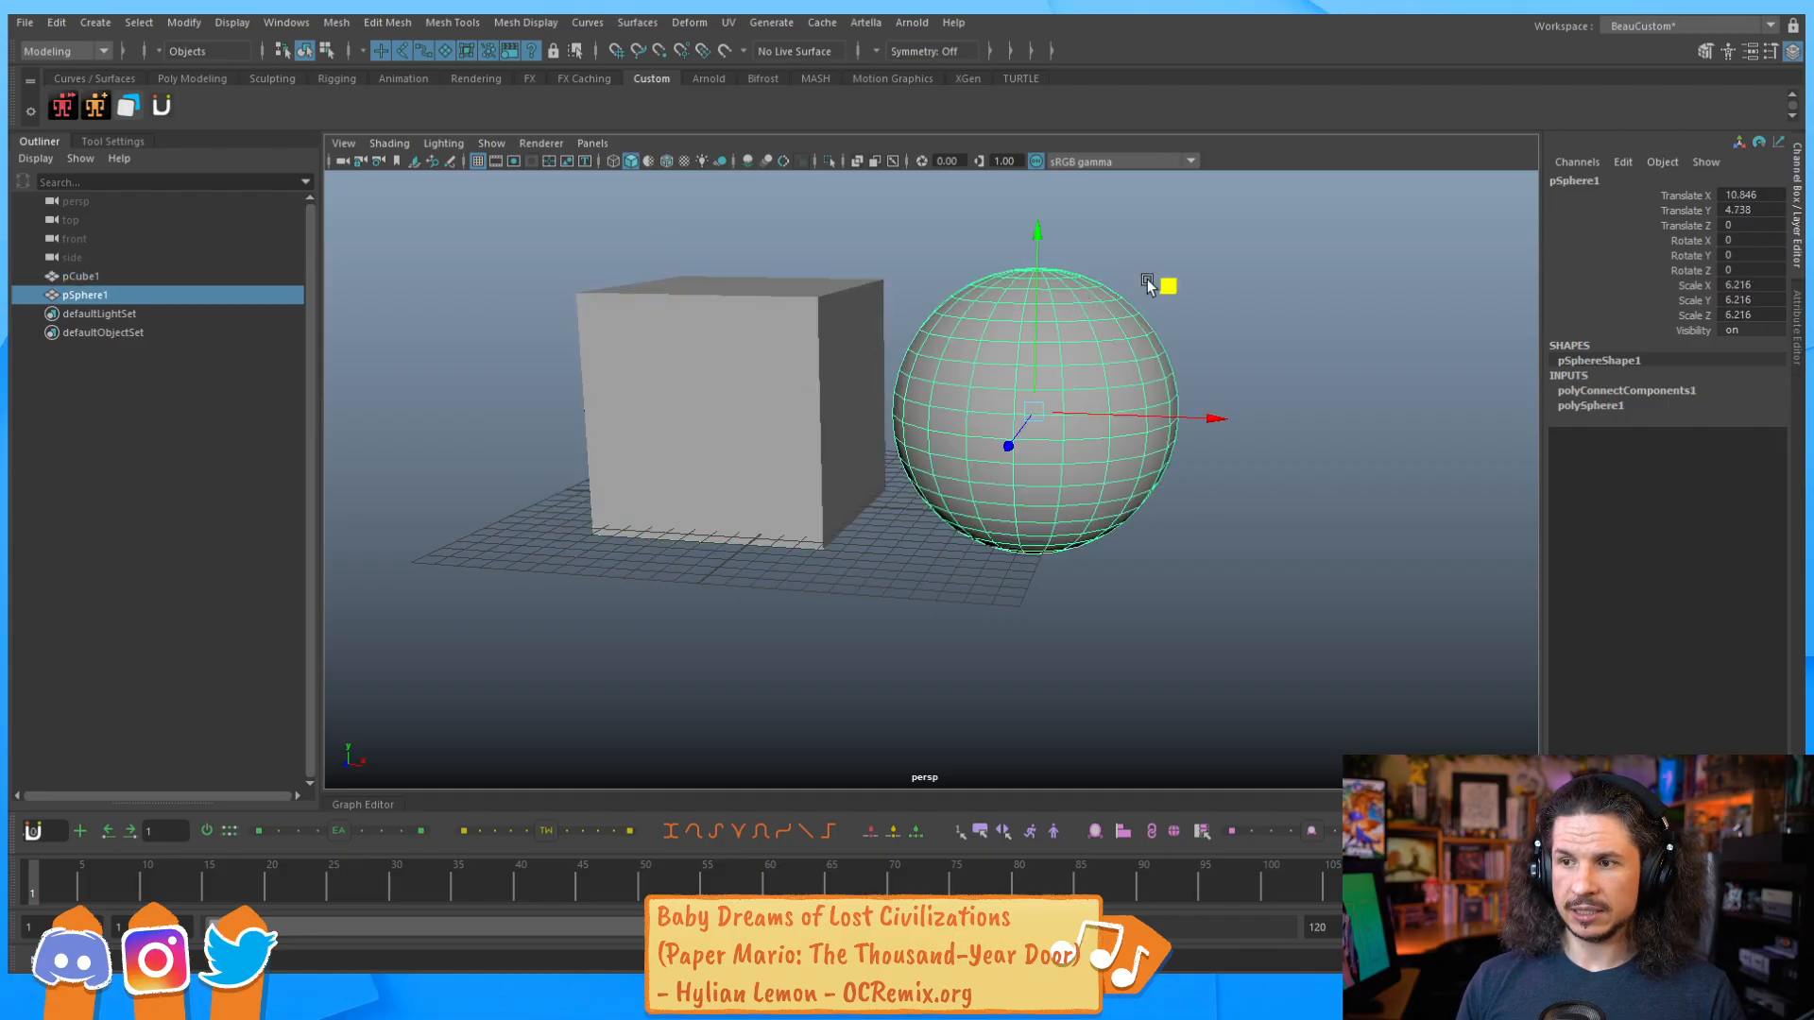
click(1641, 391)
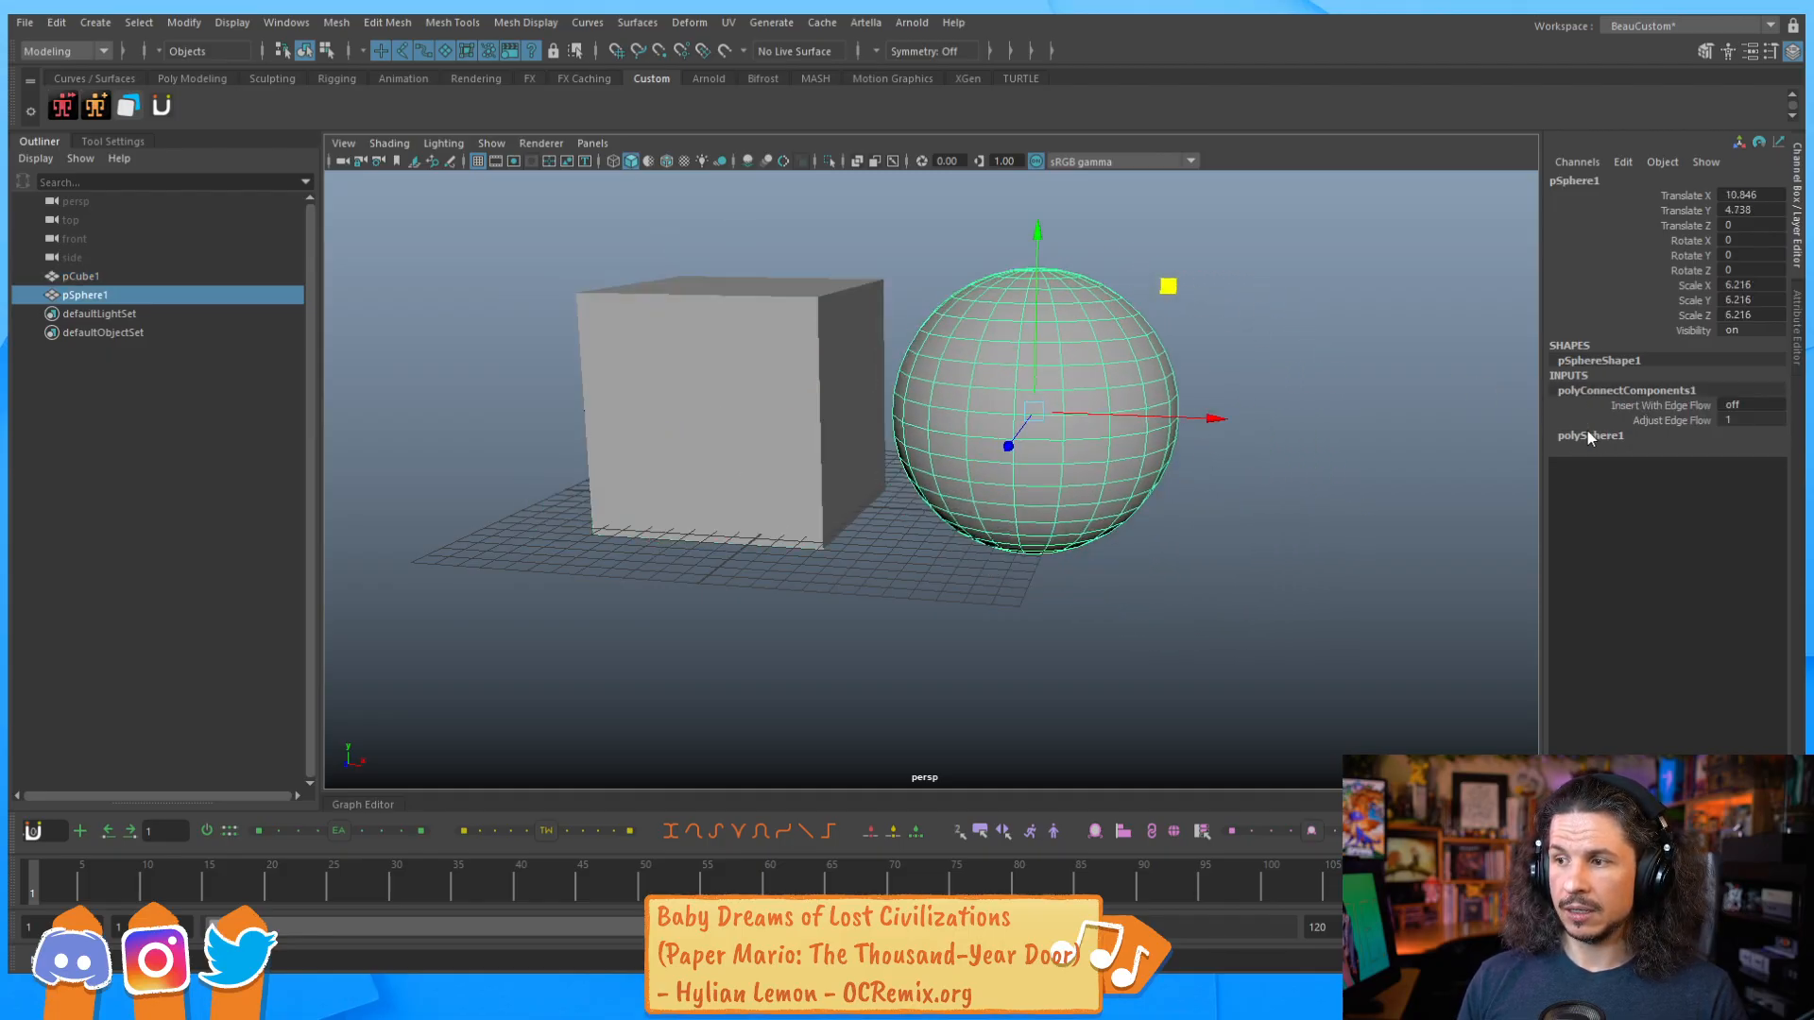
key(ctrl+z)
key(ctrl+z)
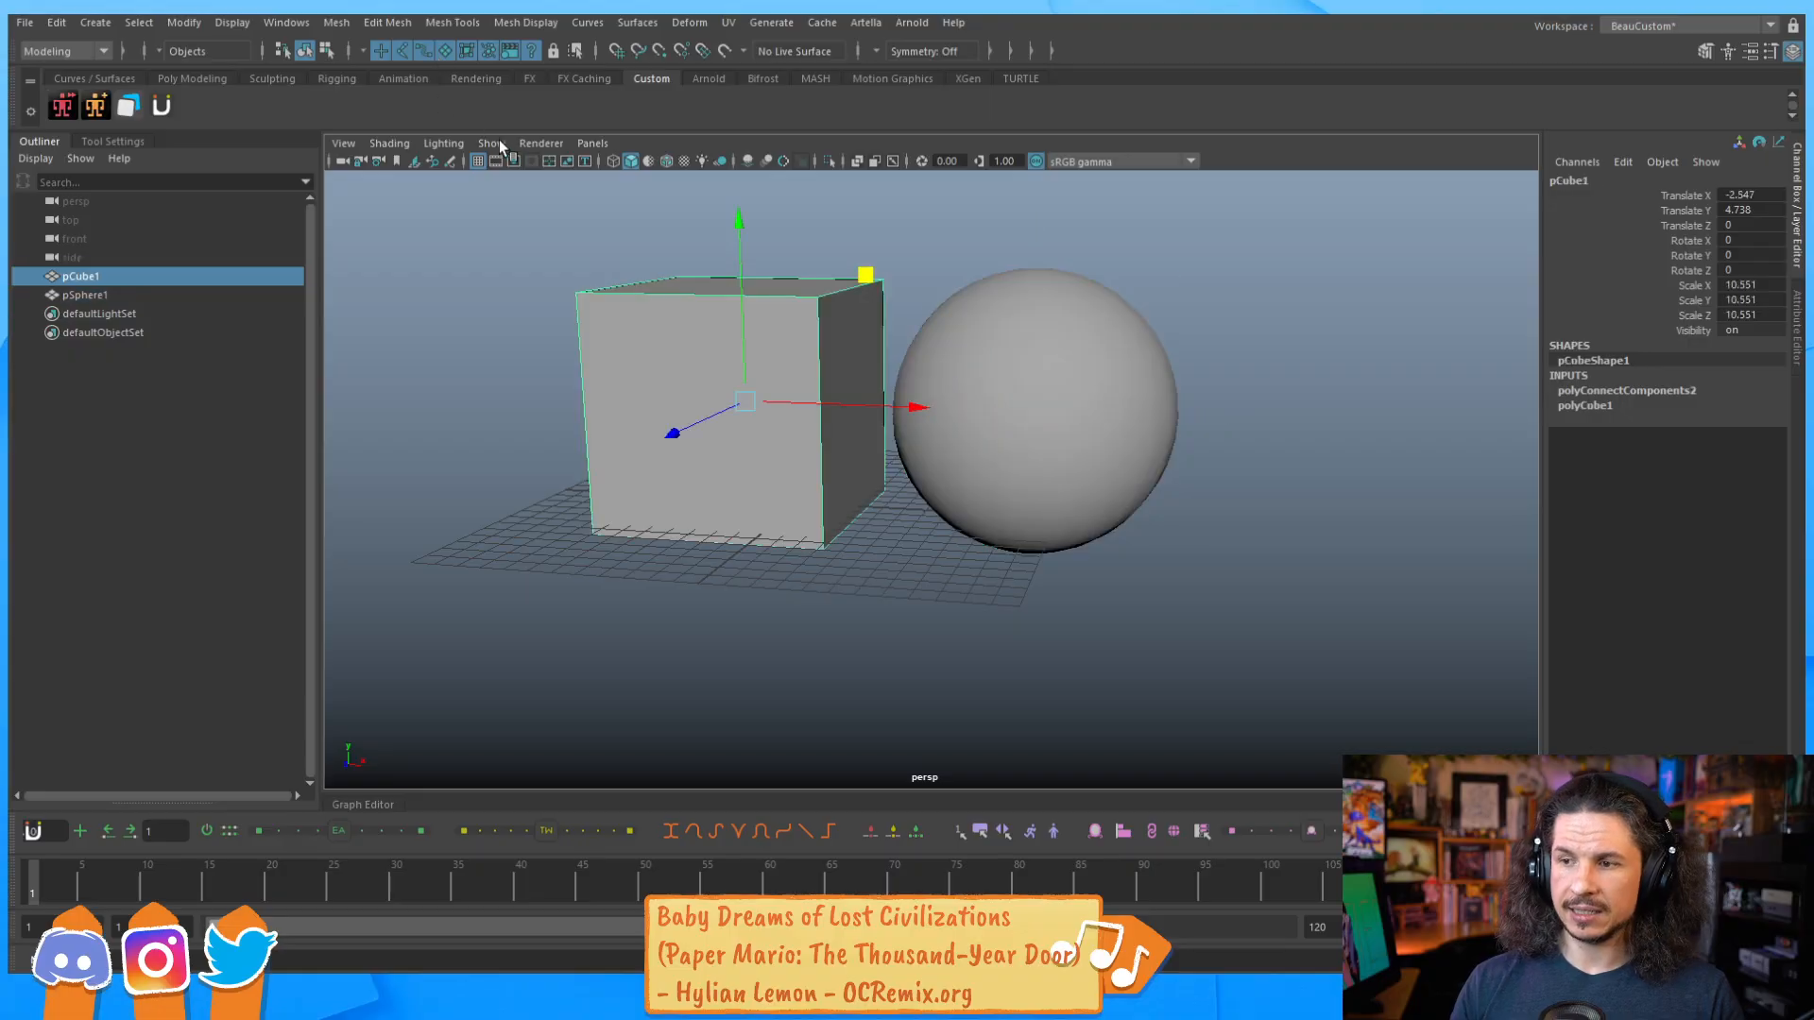
Delete the top face of the cube.
alt+middle_drag(874, 344, 870, 403)
scroll(870, 403, up, 2)
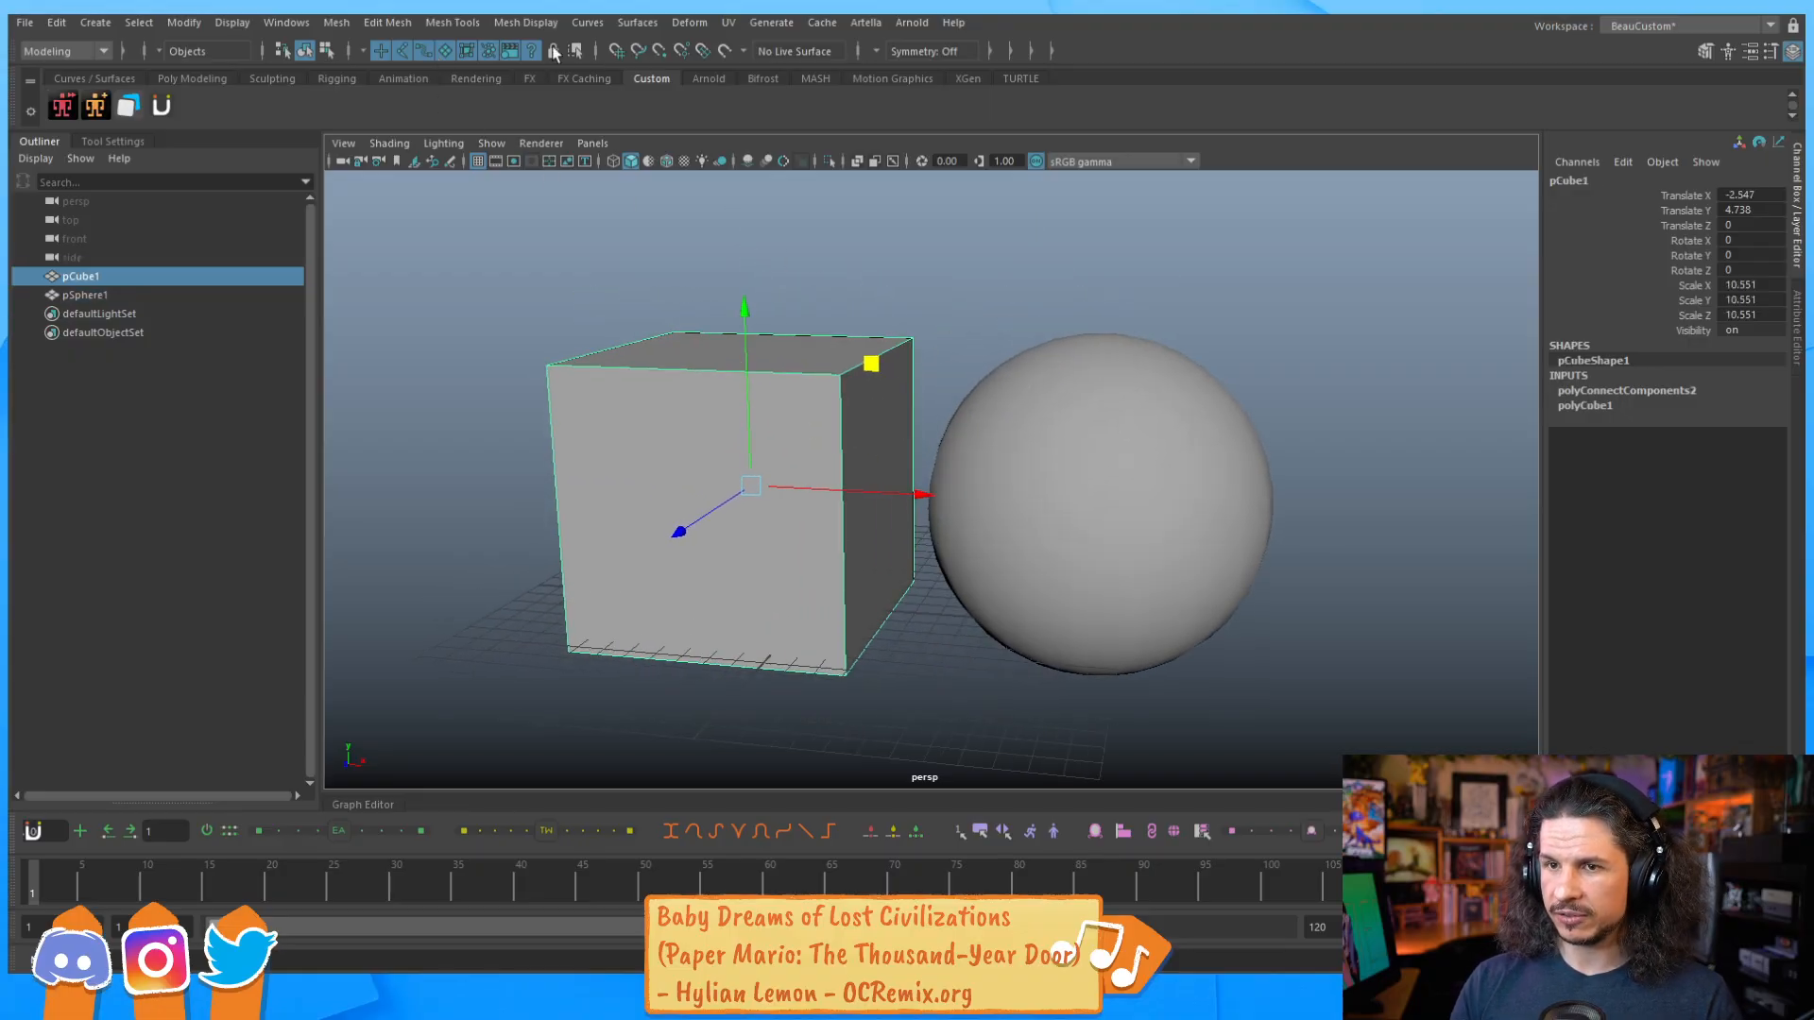
click(453, 21)
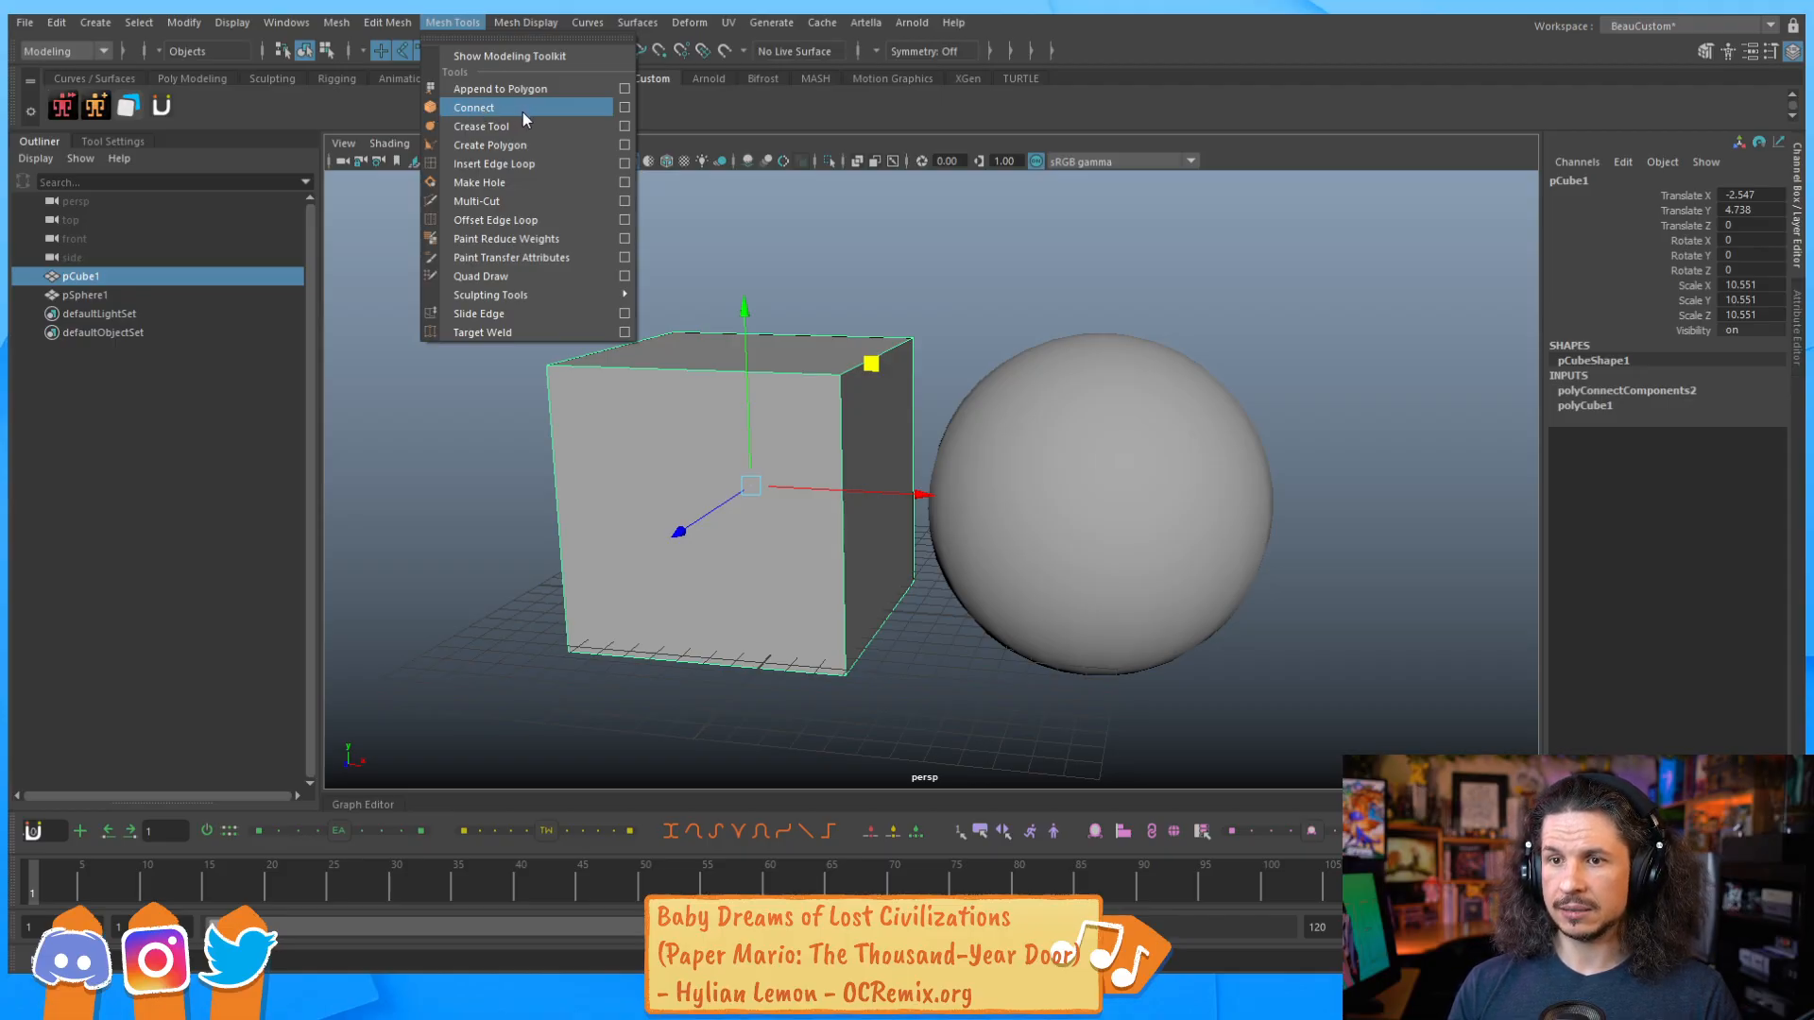
click(677, 410)
right_click(683, 359)
right_drag(682, 346, 744, 312)
click(742, 358)
click(759, 342)
click(774, 360)
key(Delete)
Try the Connect tool on two opposite edges of the cube's open top, adjusting its slide setting.
click(727, 359)
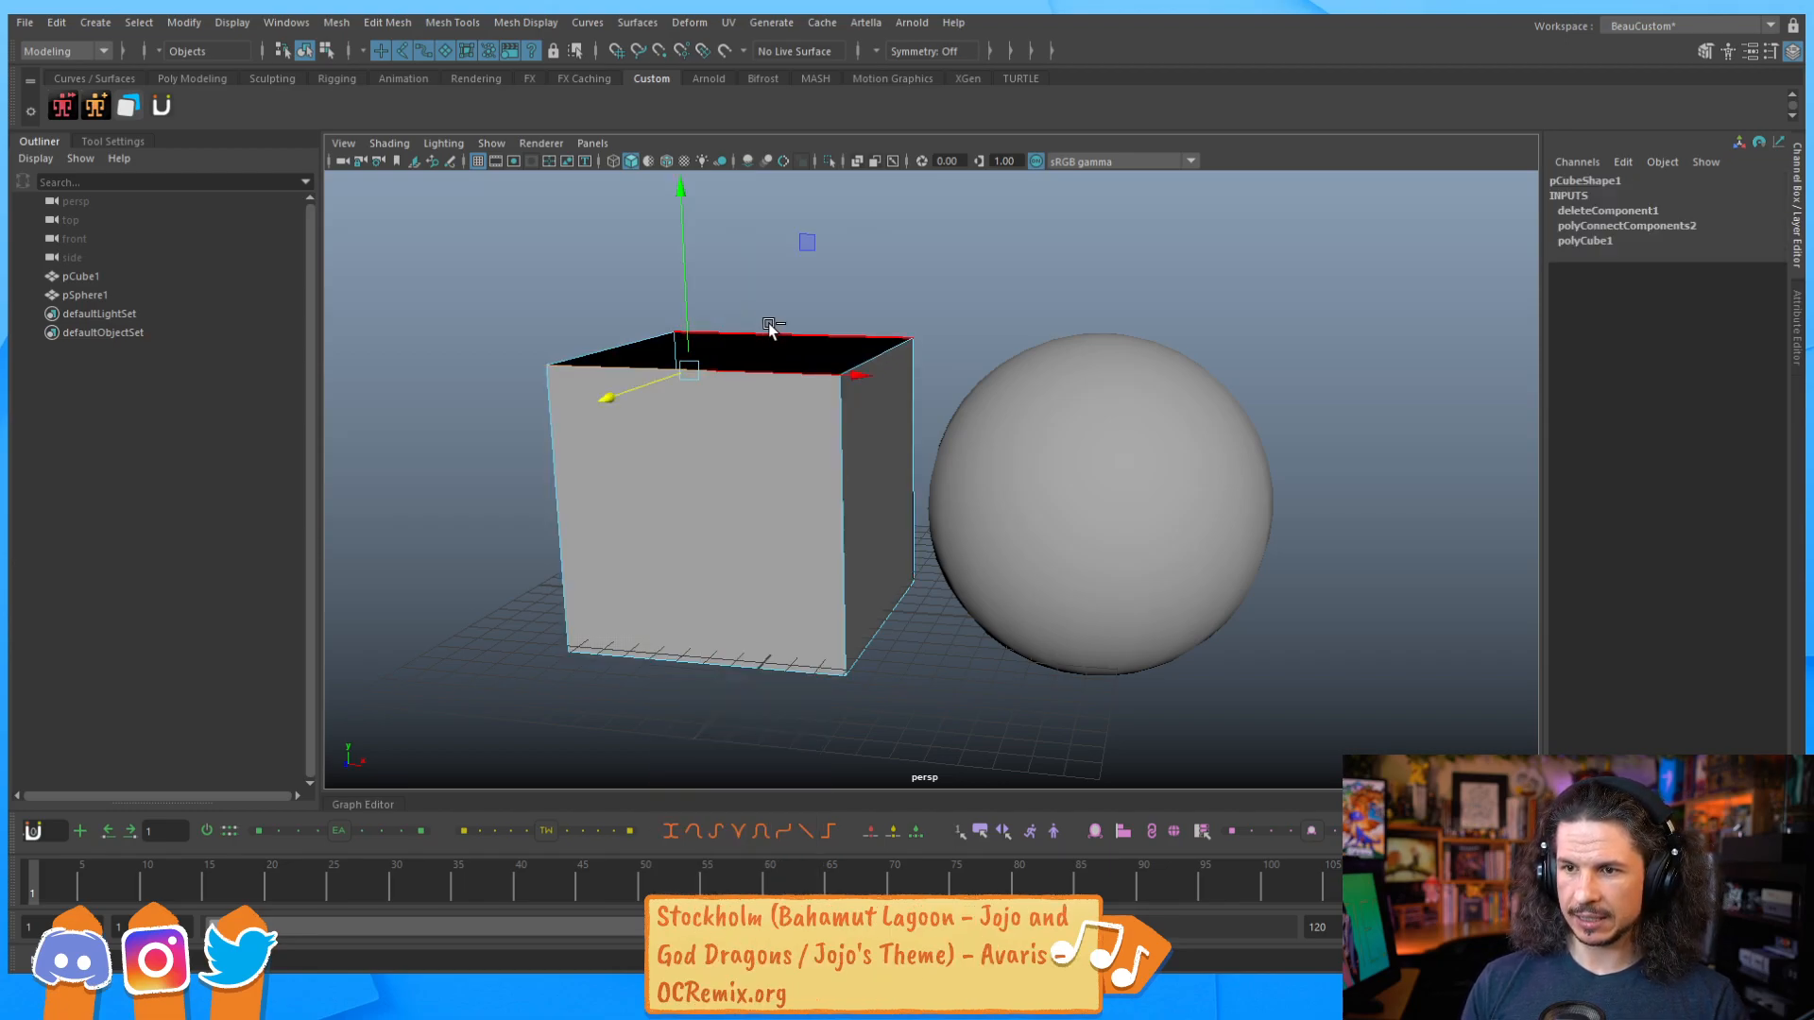
shift+click(771, 331)
click(459, 22)
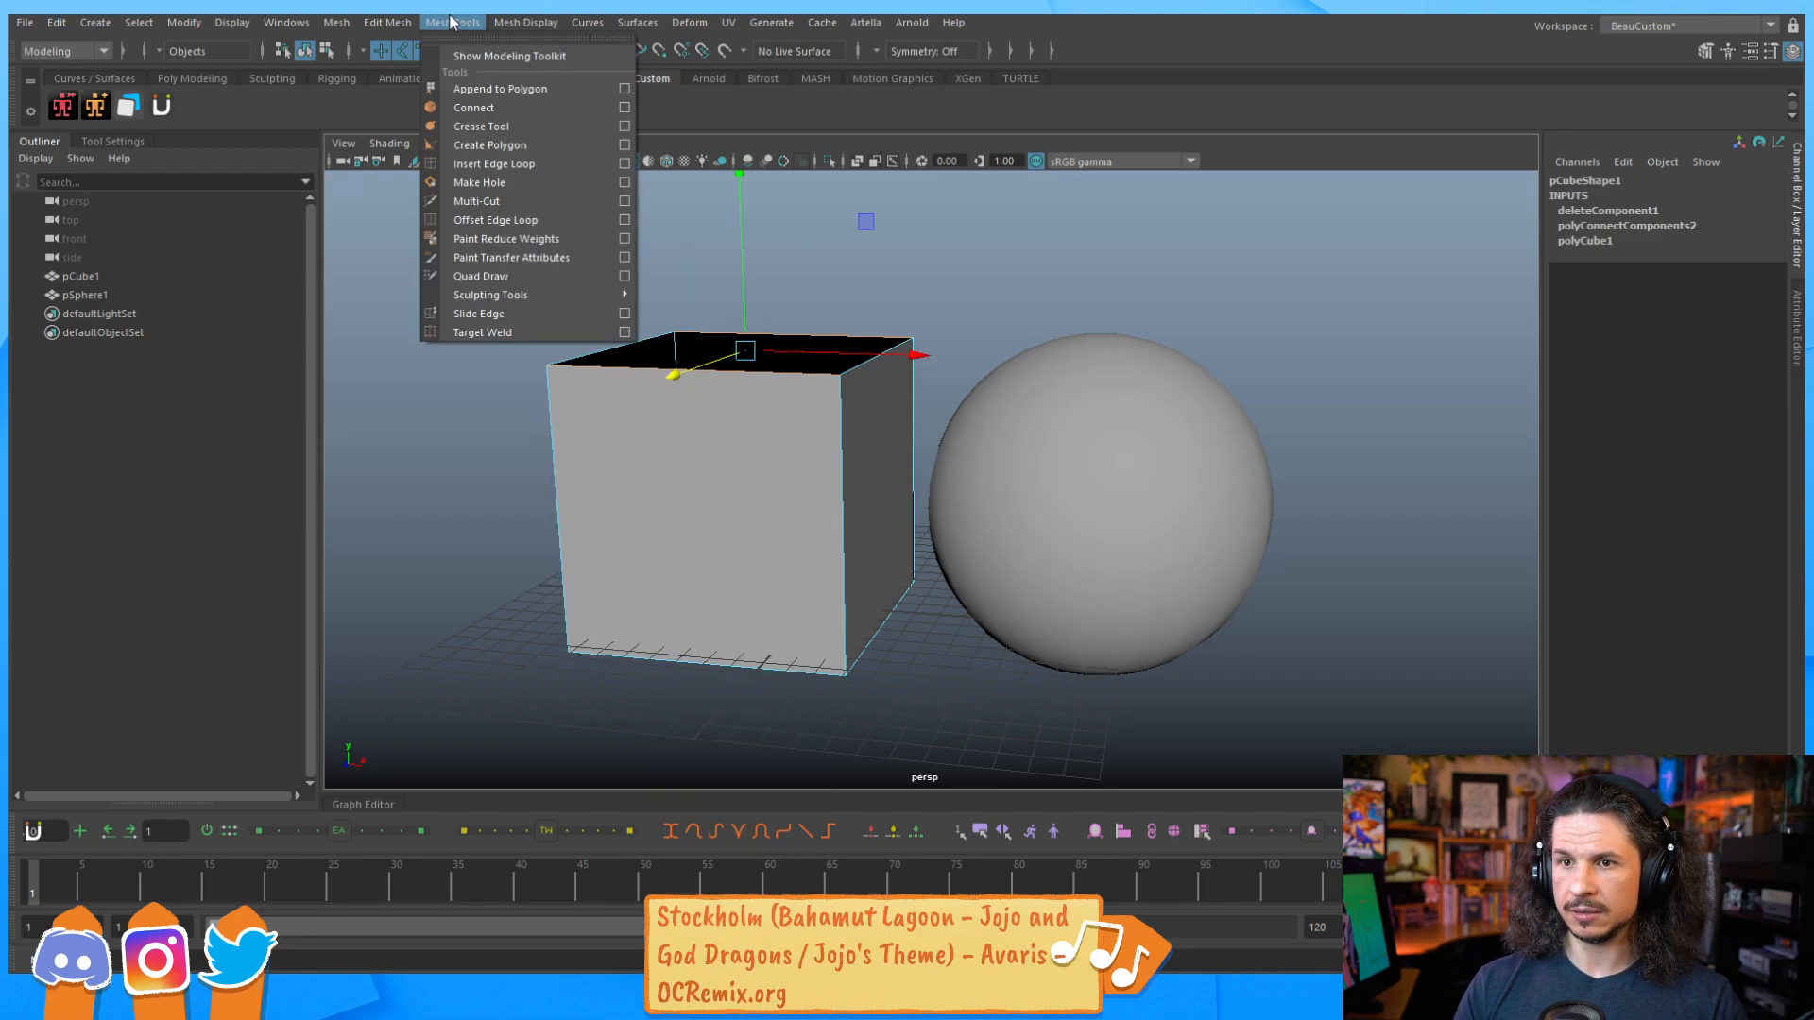
click(530, 106)
alt+drag(756, 290, 721, 372)
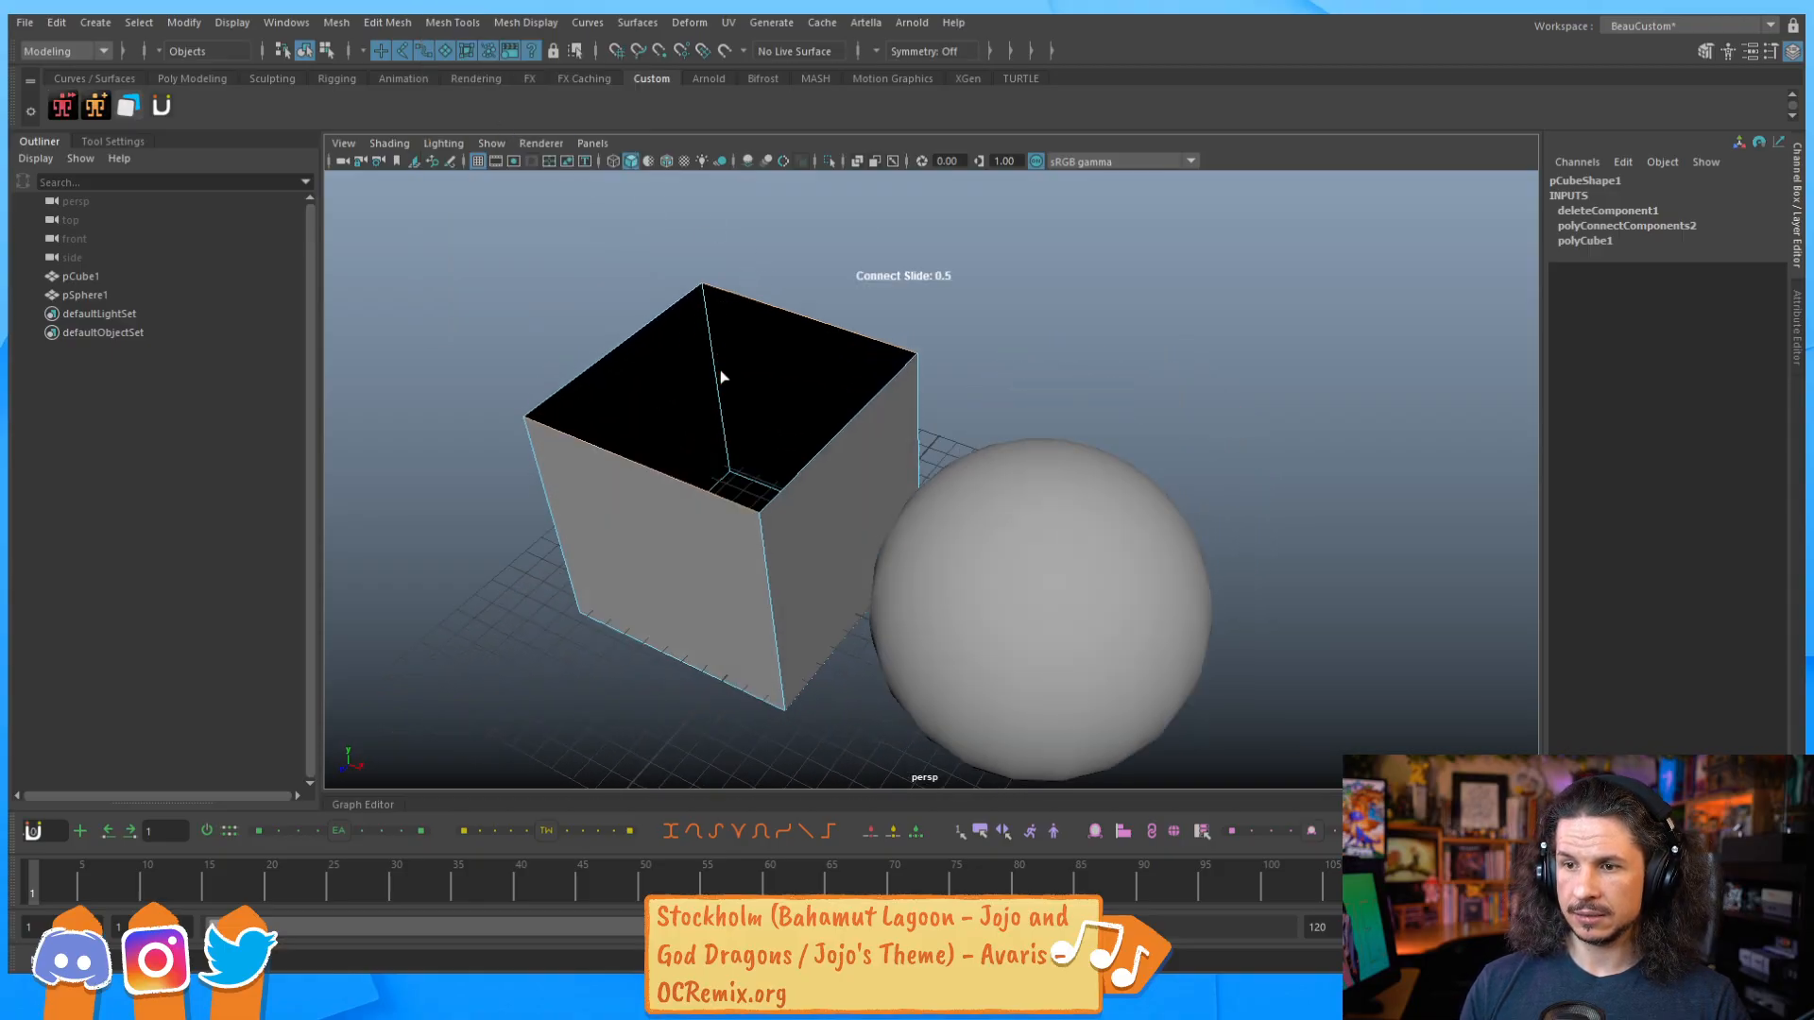
ctrl+middle_drag(635, 461, 841, 385)
alt+drag(767, 437, 794, 410)
ctrl+middle_drag(794, 410, 931, 393)
alt+drag(811, 428, 797, 460)
key(w)
alt+drag(760, 584, 785, 511)
Connect the top and bottom edges of the cube's side facing away from the sphere, using 8 segments.
click(699, 428)
shift+click(687, 673)
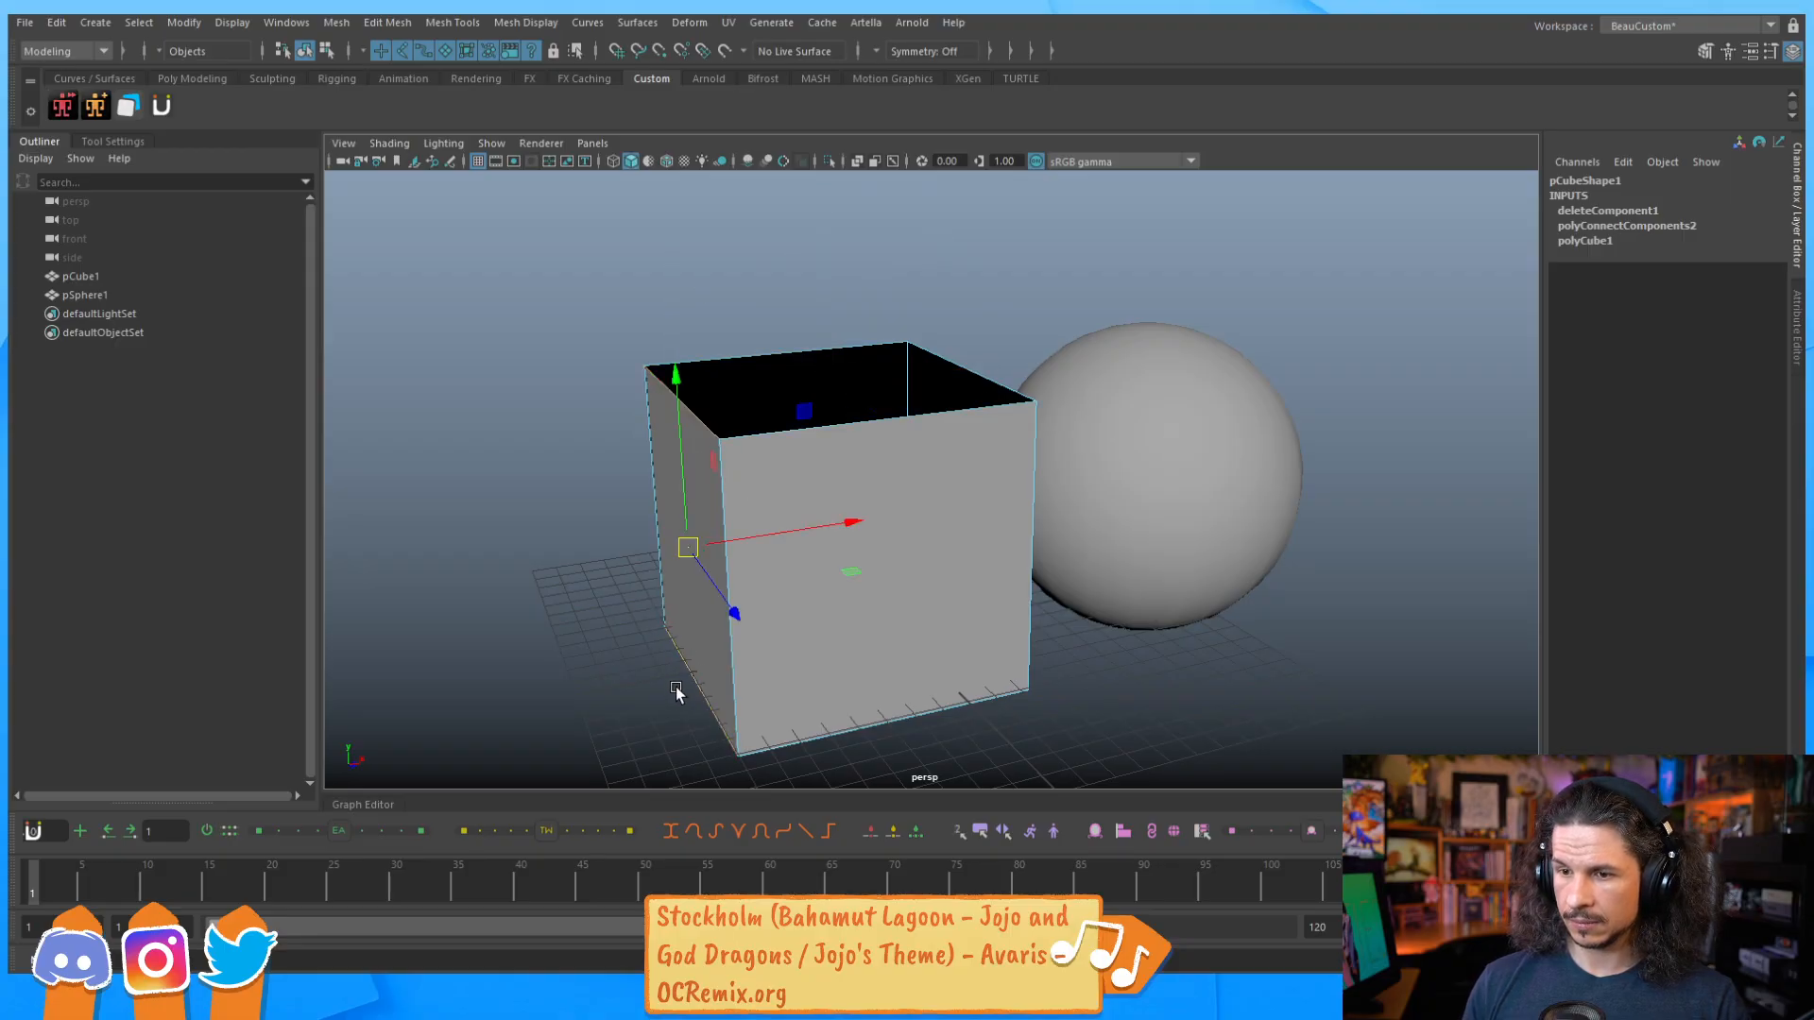
key(g)
alt+drag(638, 596, 733, 516)
alt+right_drag(734, 516, 954, 498)
middle_drag(955, 498, 960, 422)
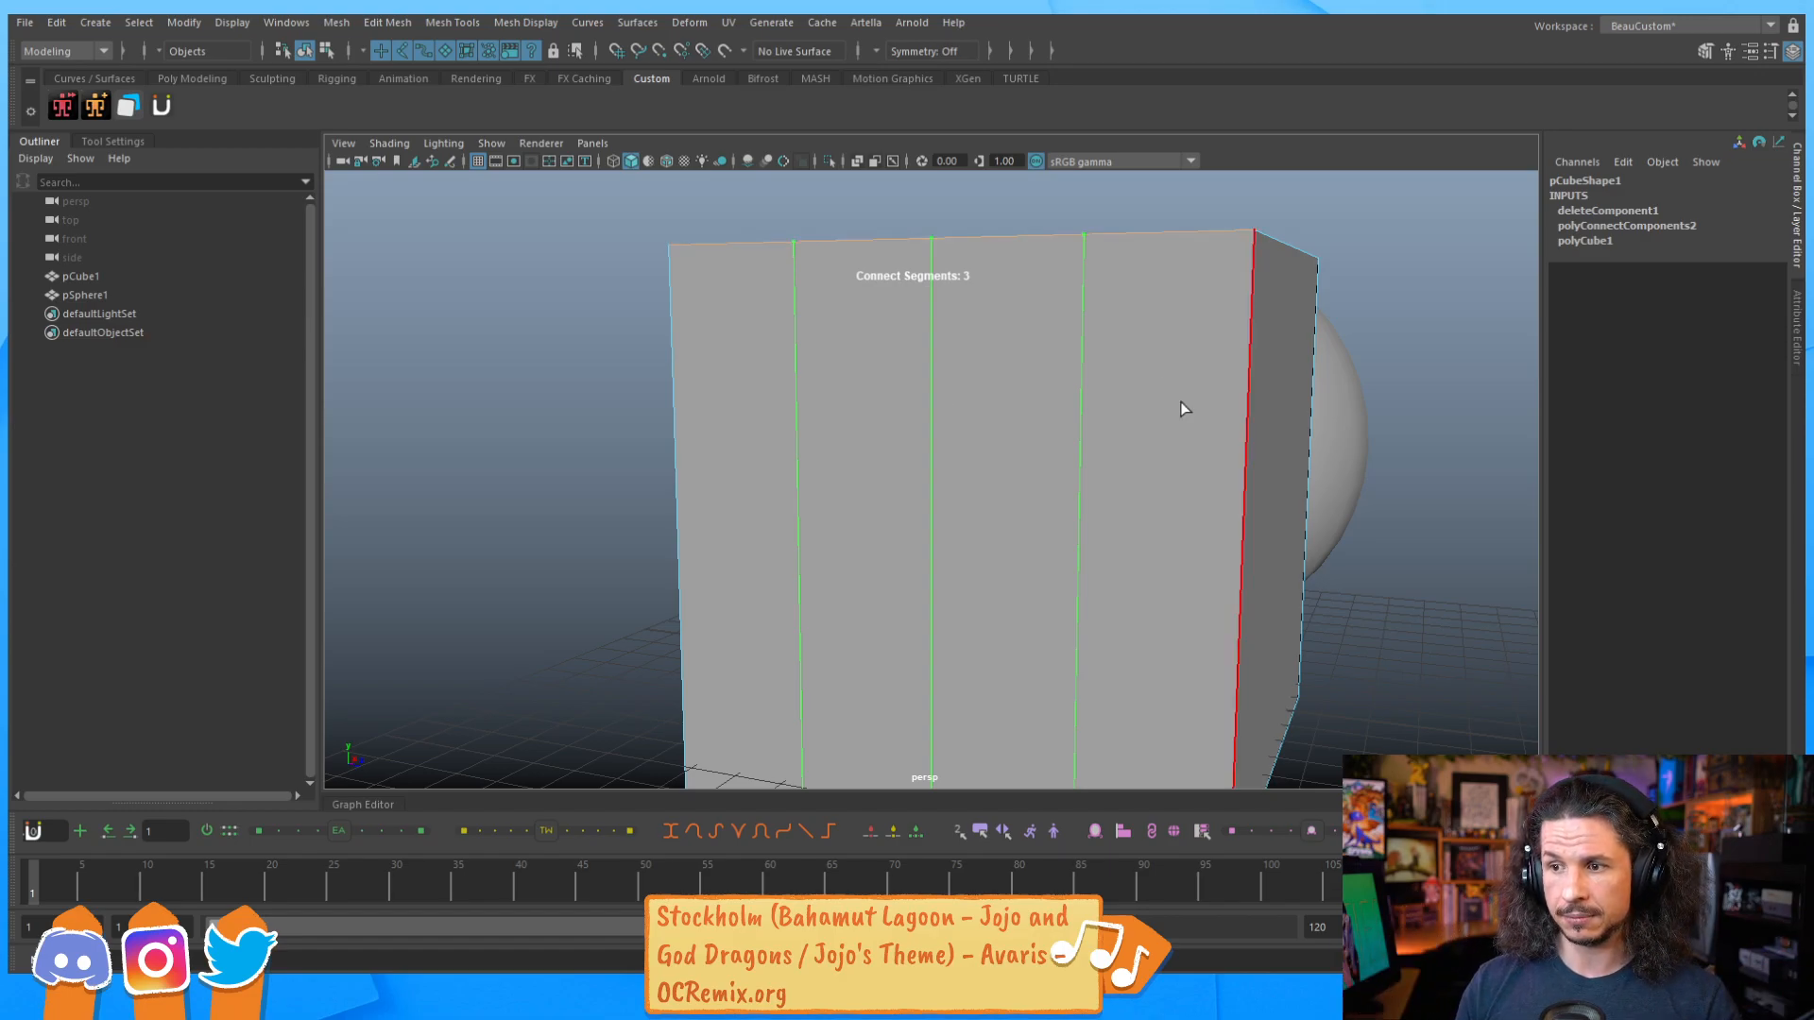
alt+drag(956, 340, 926, 473)
ctrl+middle_drag(926, 474, 774, 452)
mouse_move(930, 516)
ctrl+middle_down()
mouse_move(963, 530)
mouse_move(934, 520)
ctrl+middle_up()
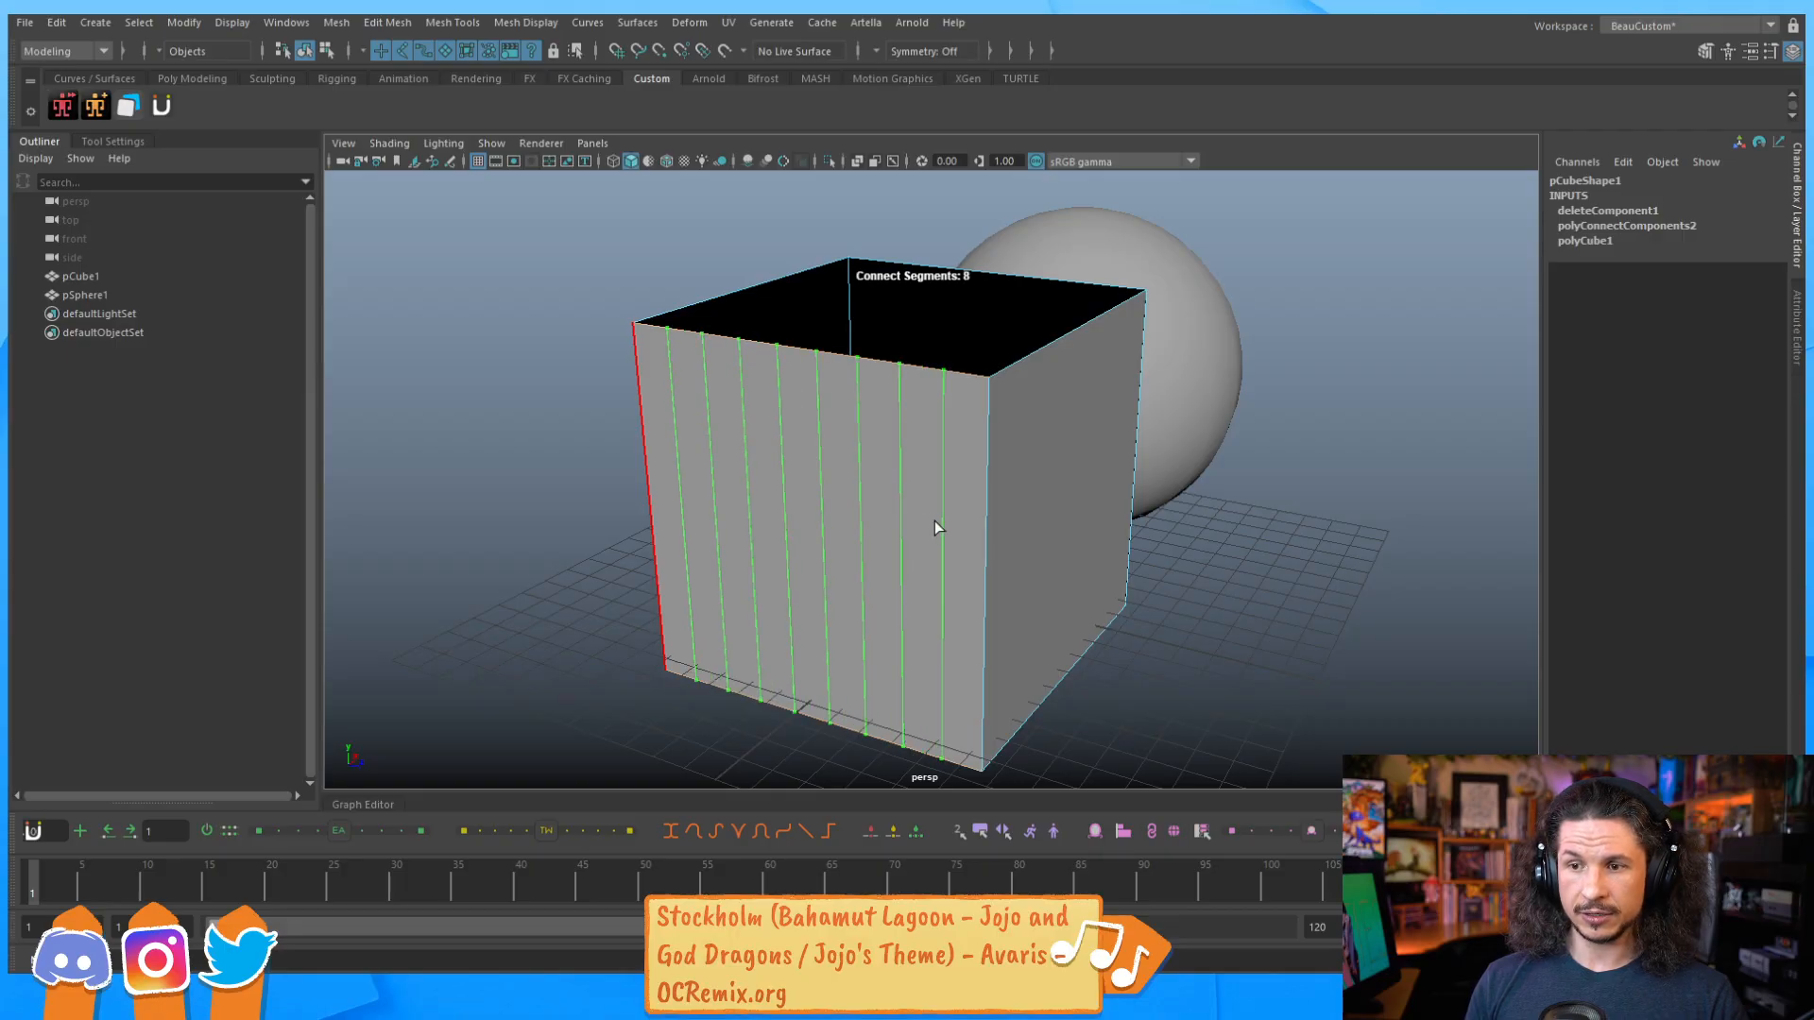
key(w)
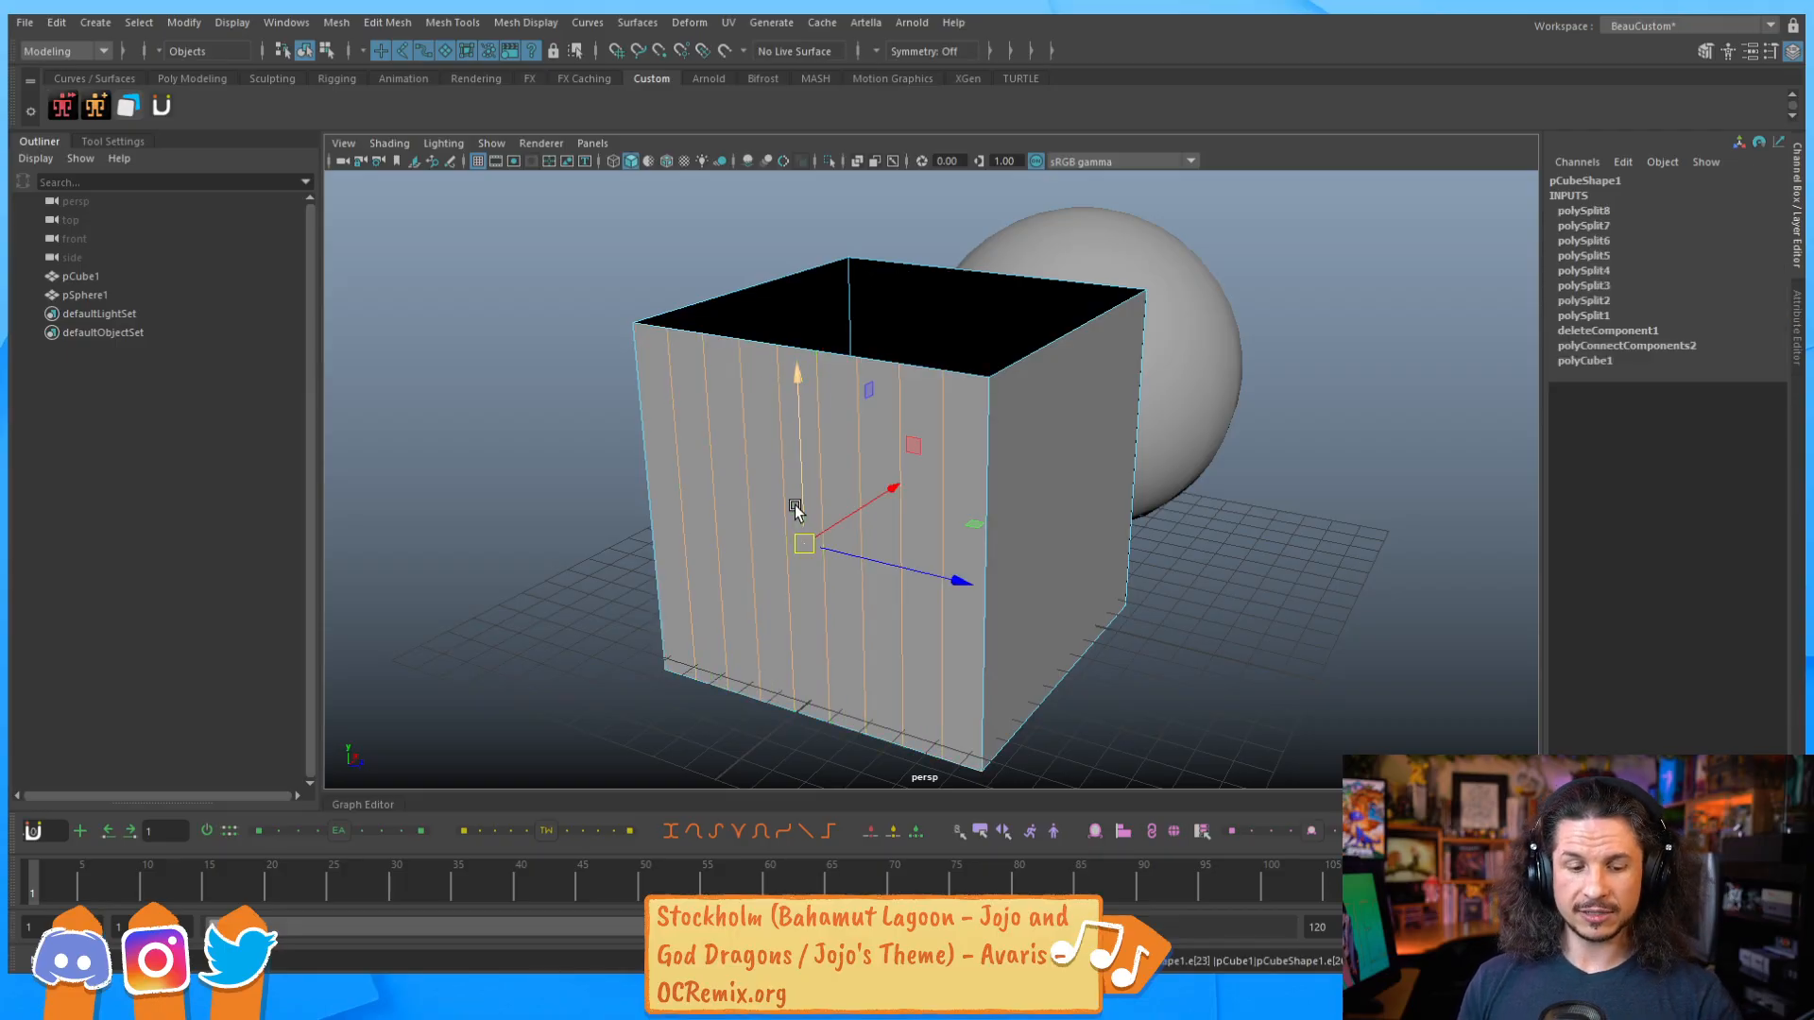
Deselect the new edges and return to object selection with the cube selected.
key(F8)
alt+drag(786, 553, 615, 560)
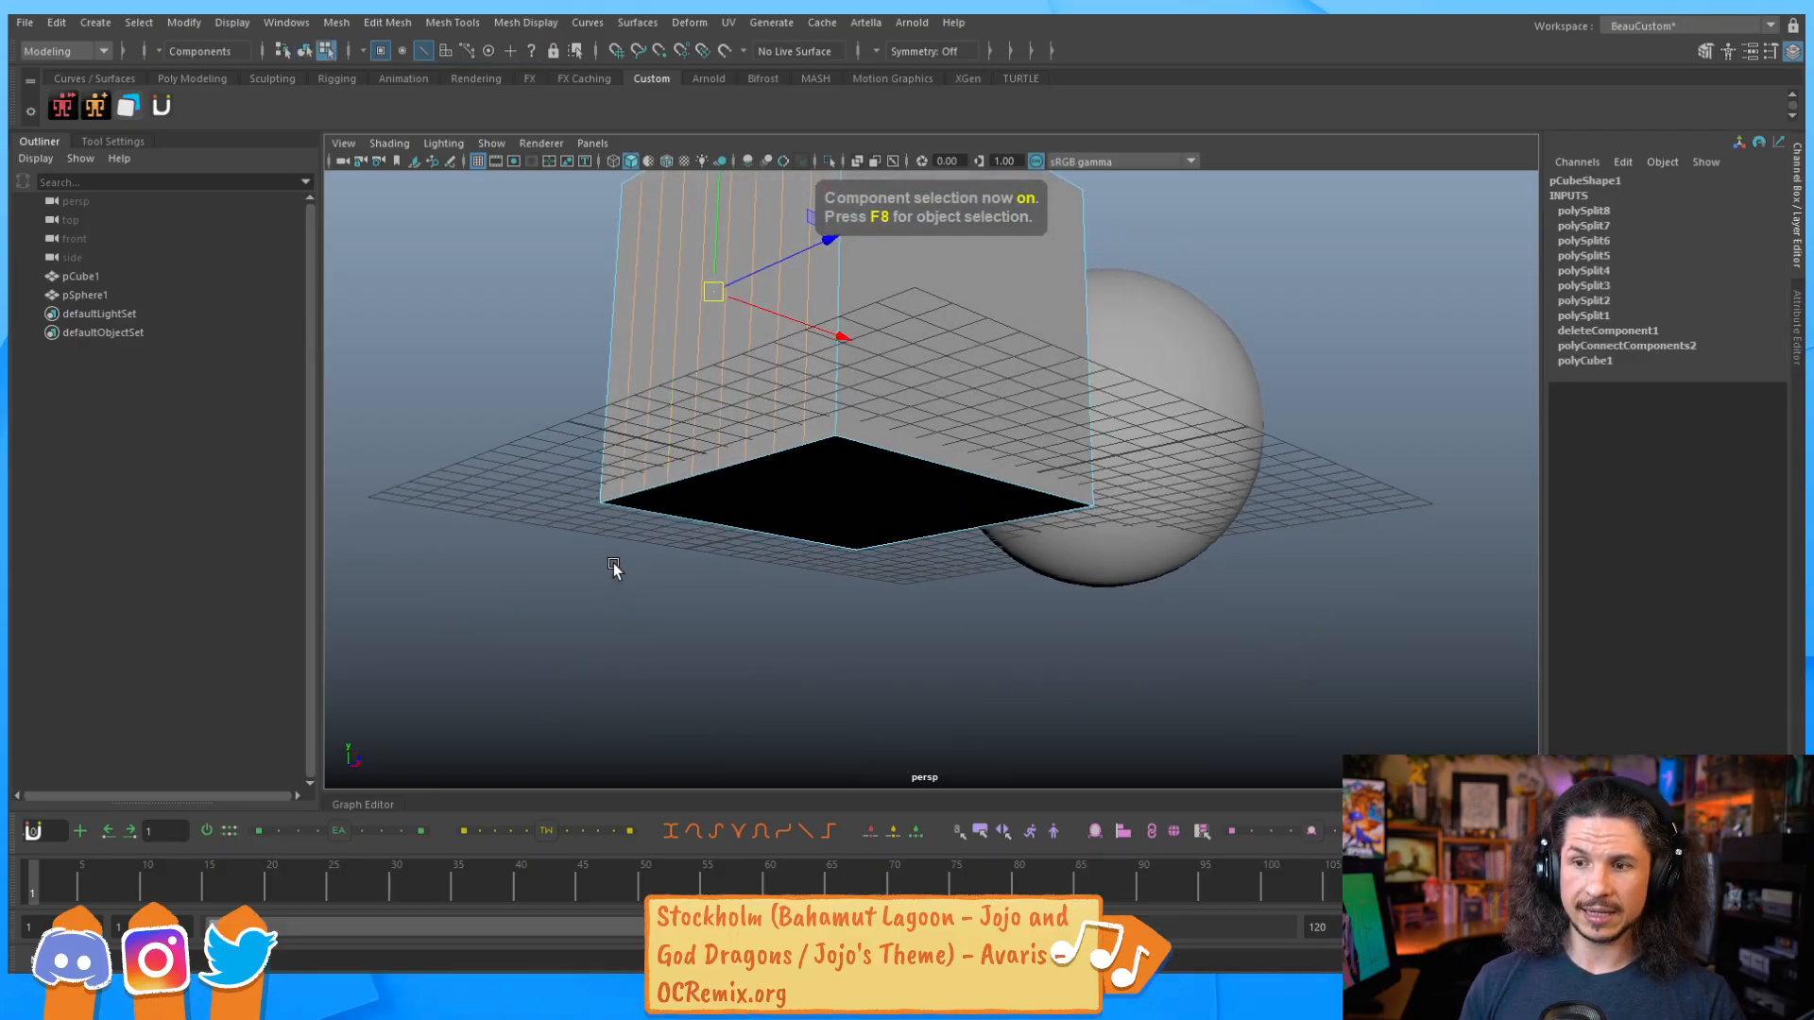
click(614, 559)
alt+drag(825, 378, 784, 473)
key(F8)
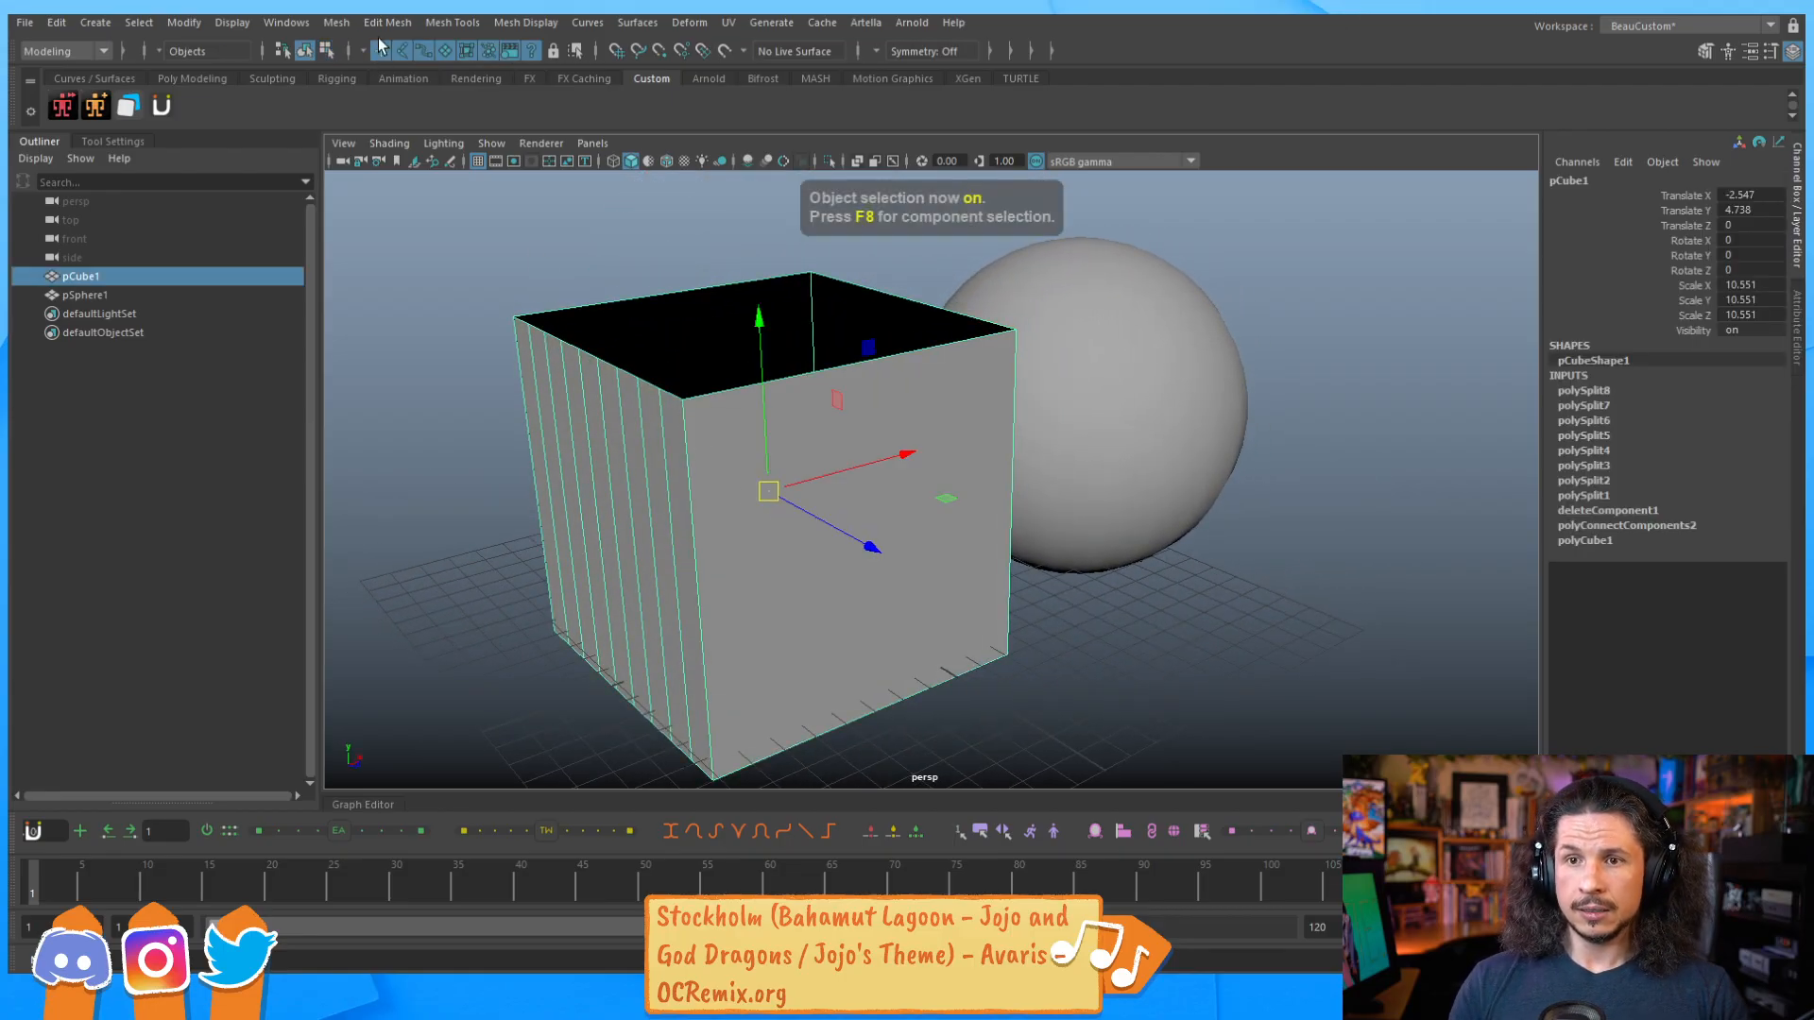
click(388, 22)
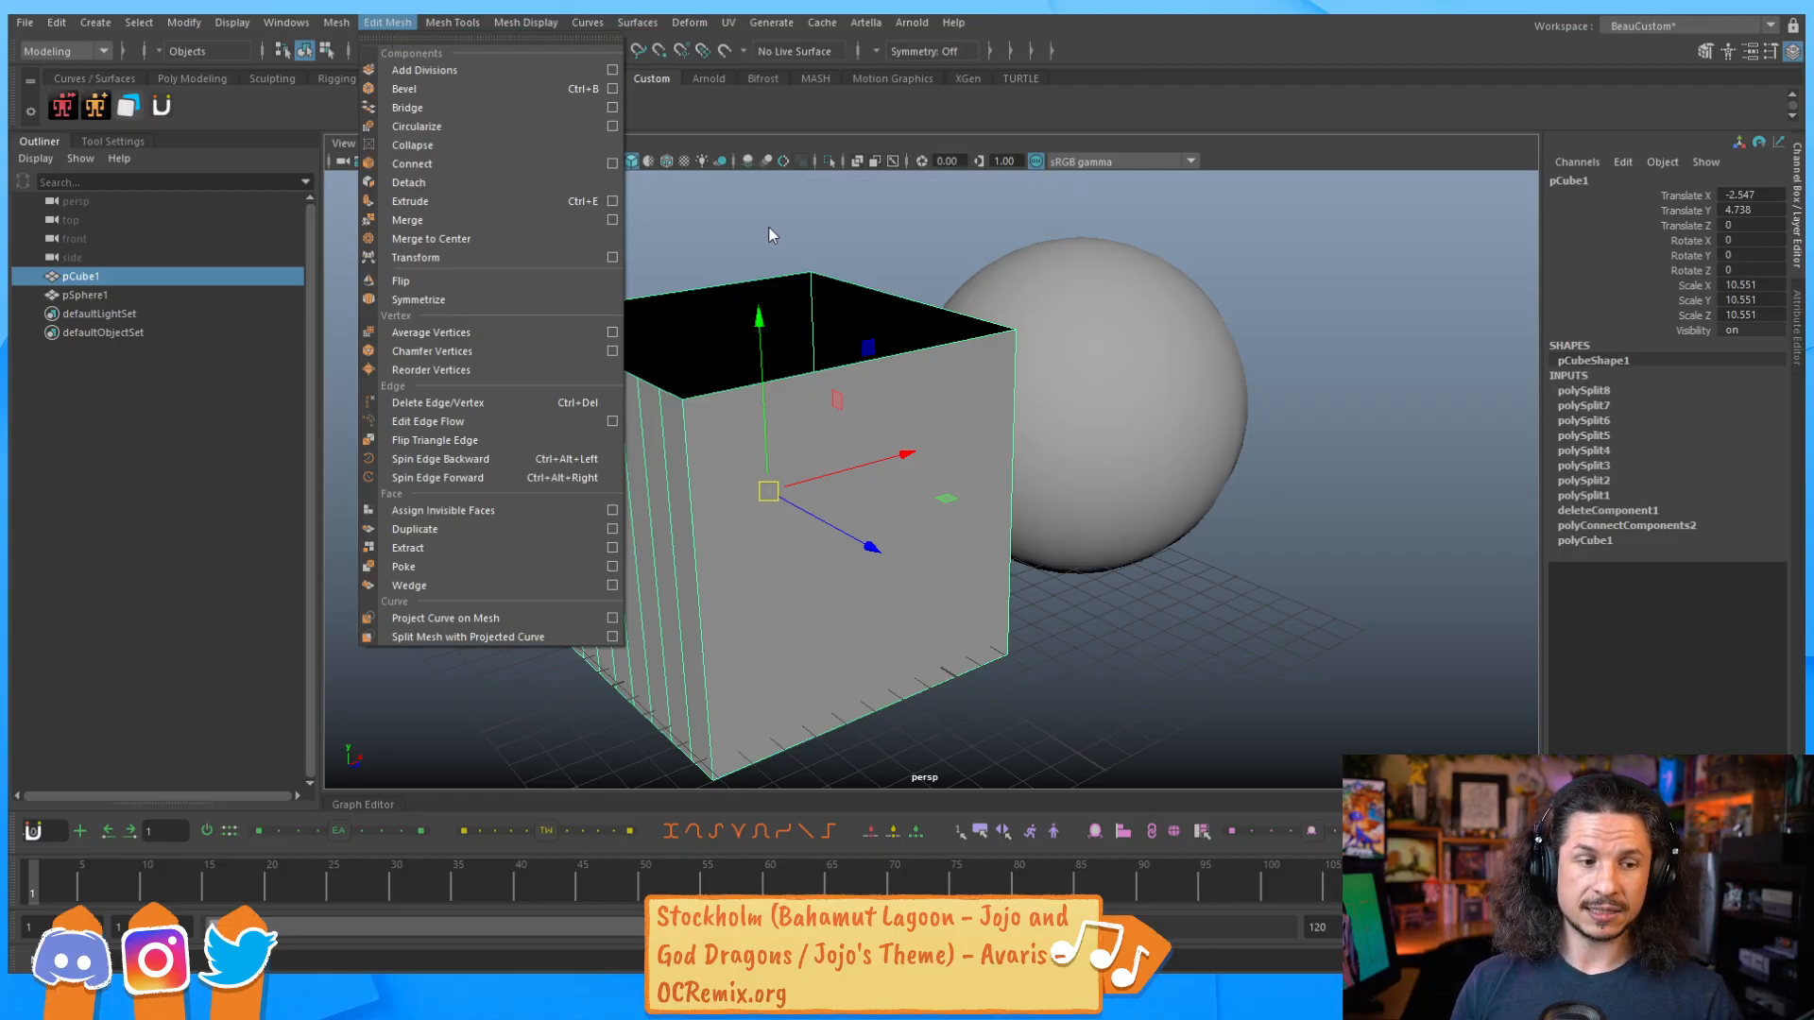
click(888, 546)
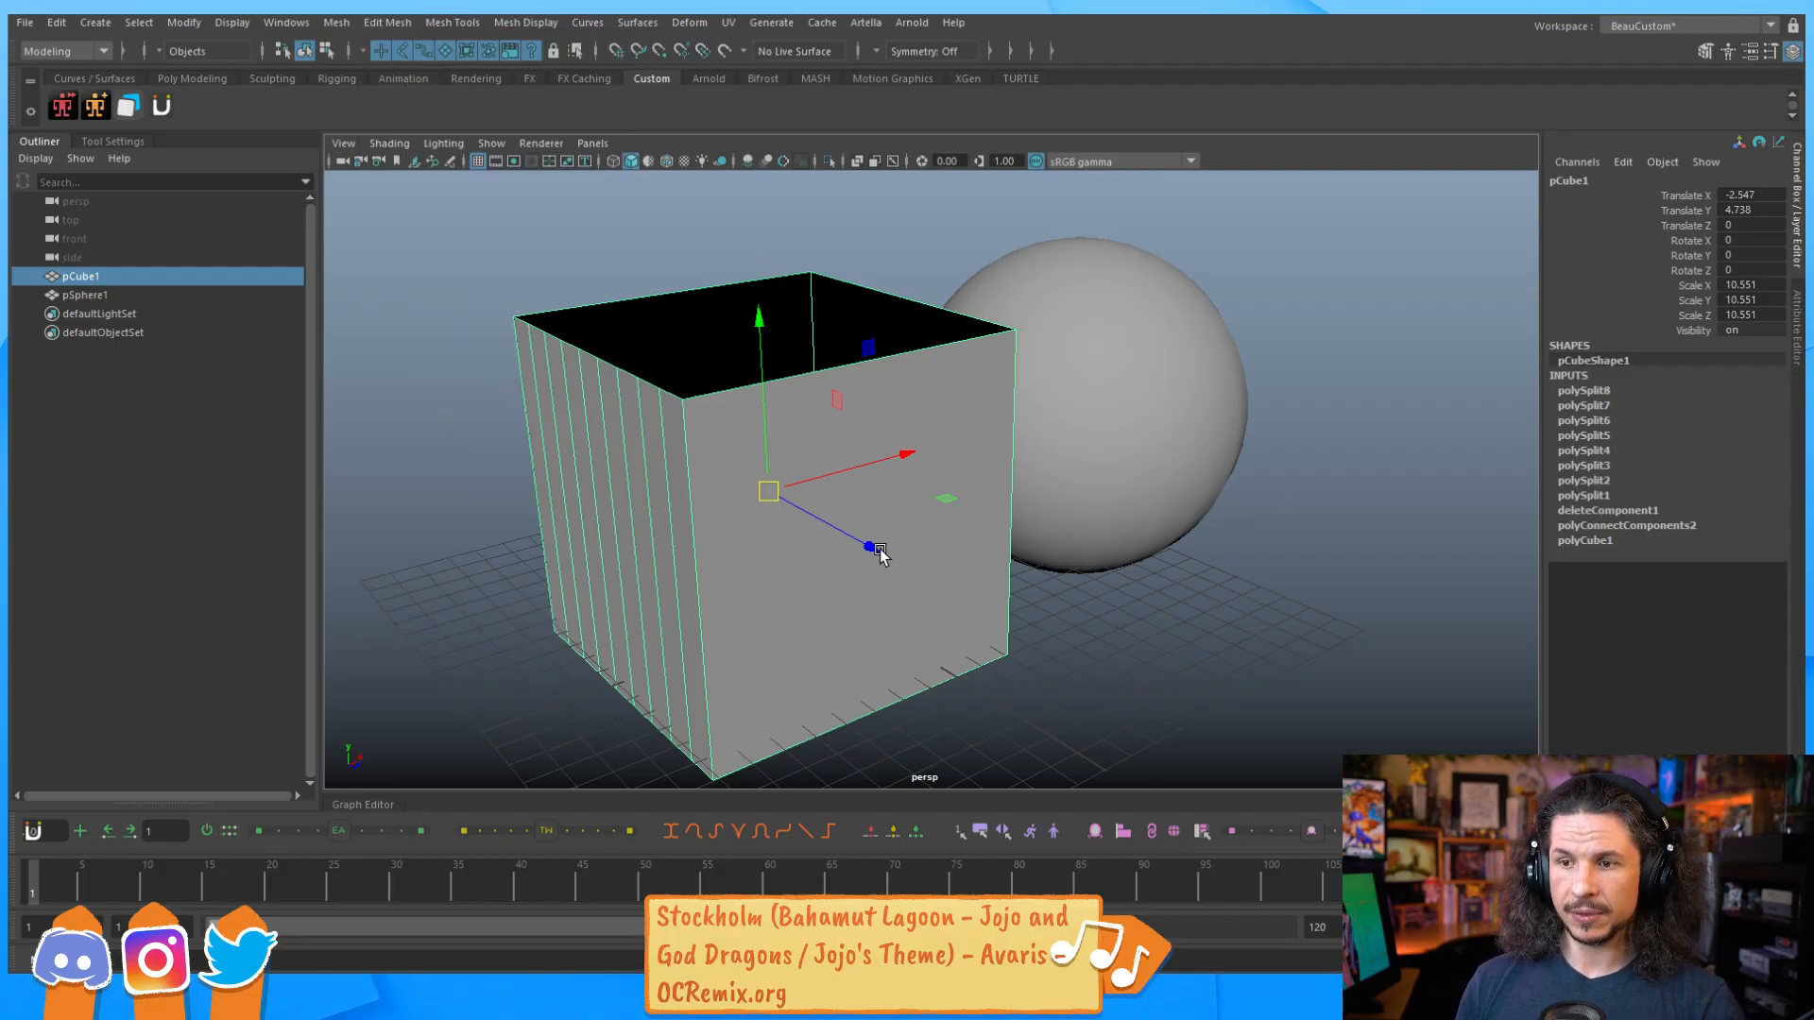
Delete the cube from the scene.
key(Delete)
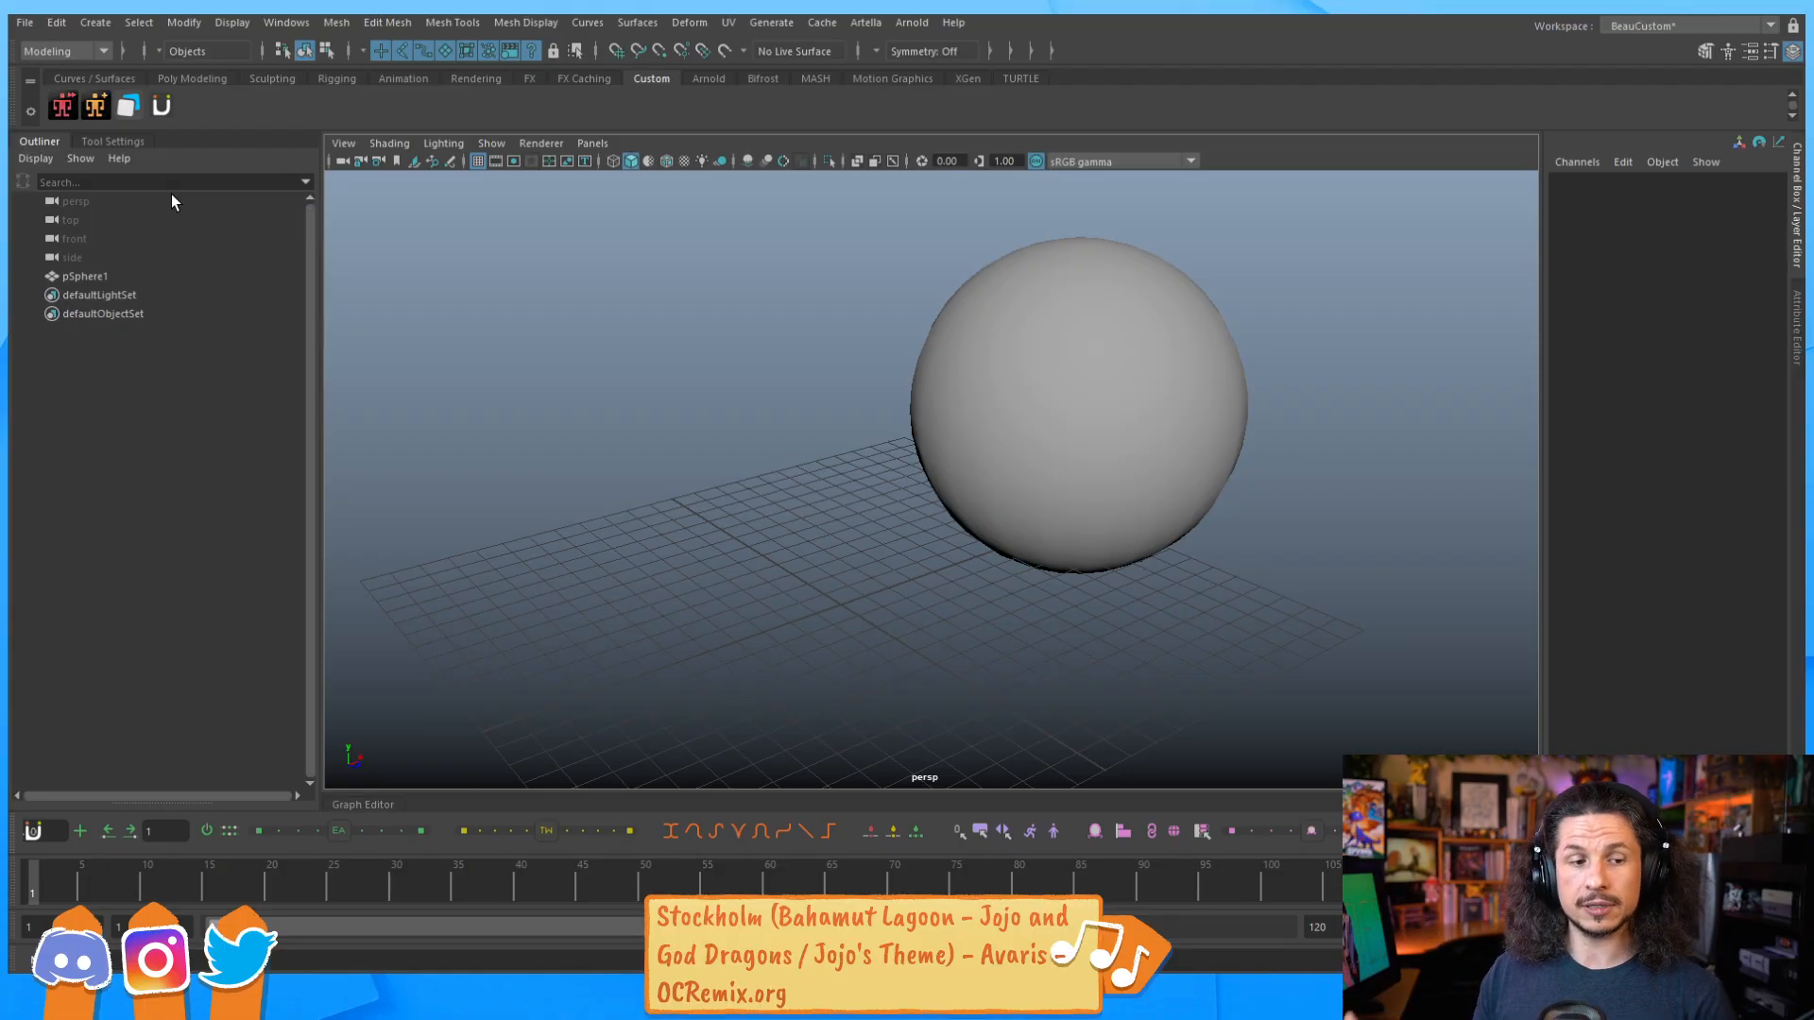
alt+right_drag(1263, 429, 794, 433)
alt+drag(793, 433, 1068, 520)
click(969, 501)
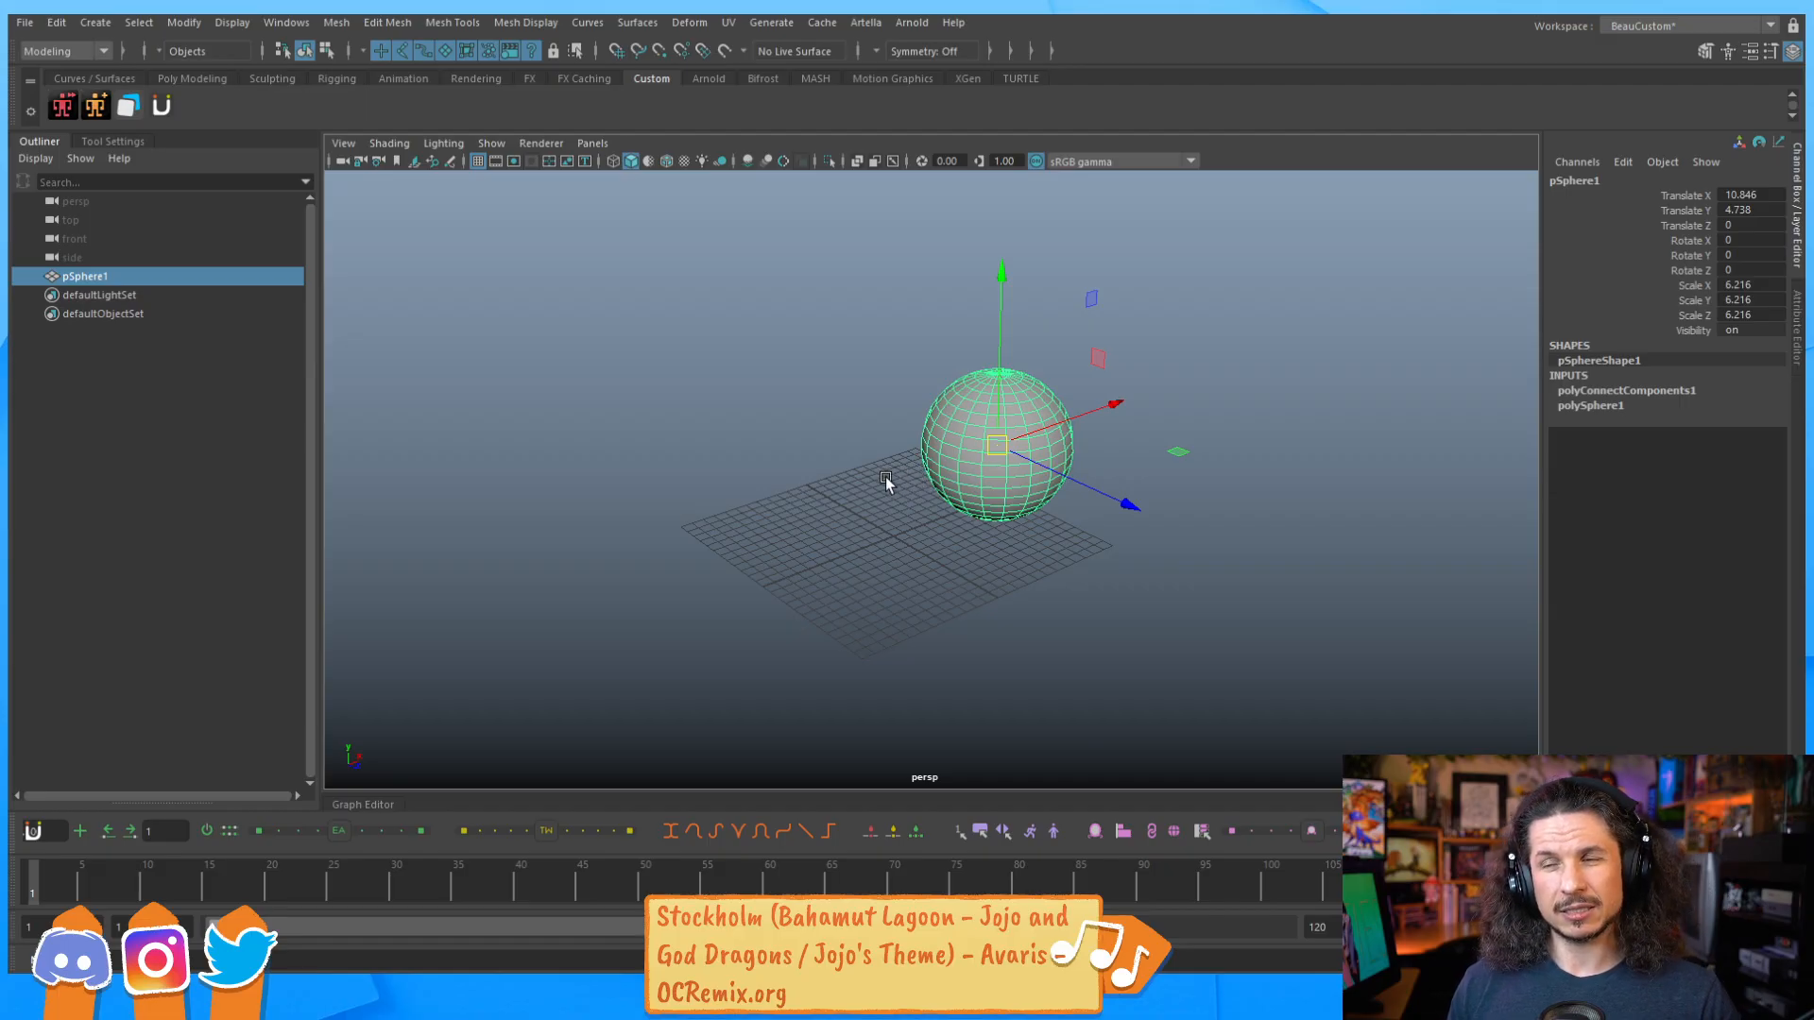
click(336, 25)
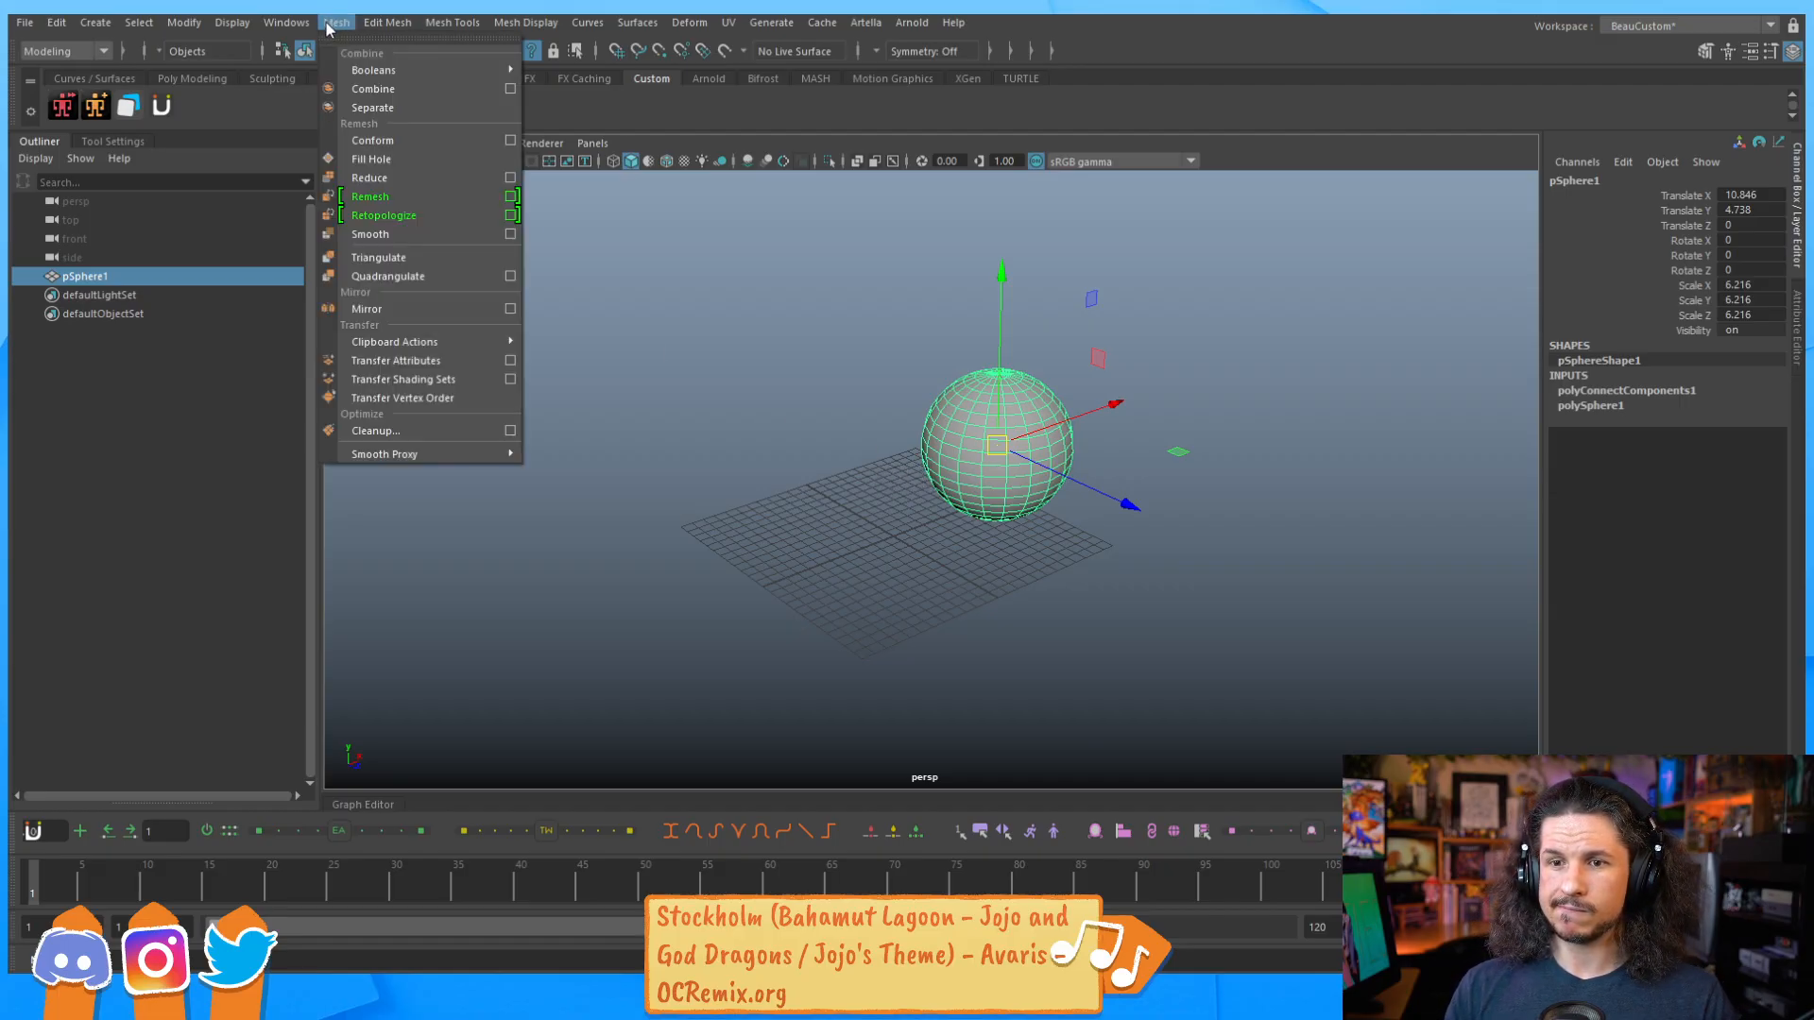
click(745, 377)
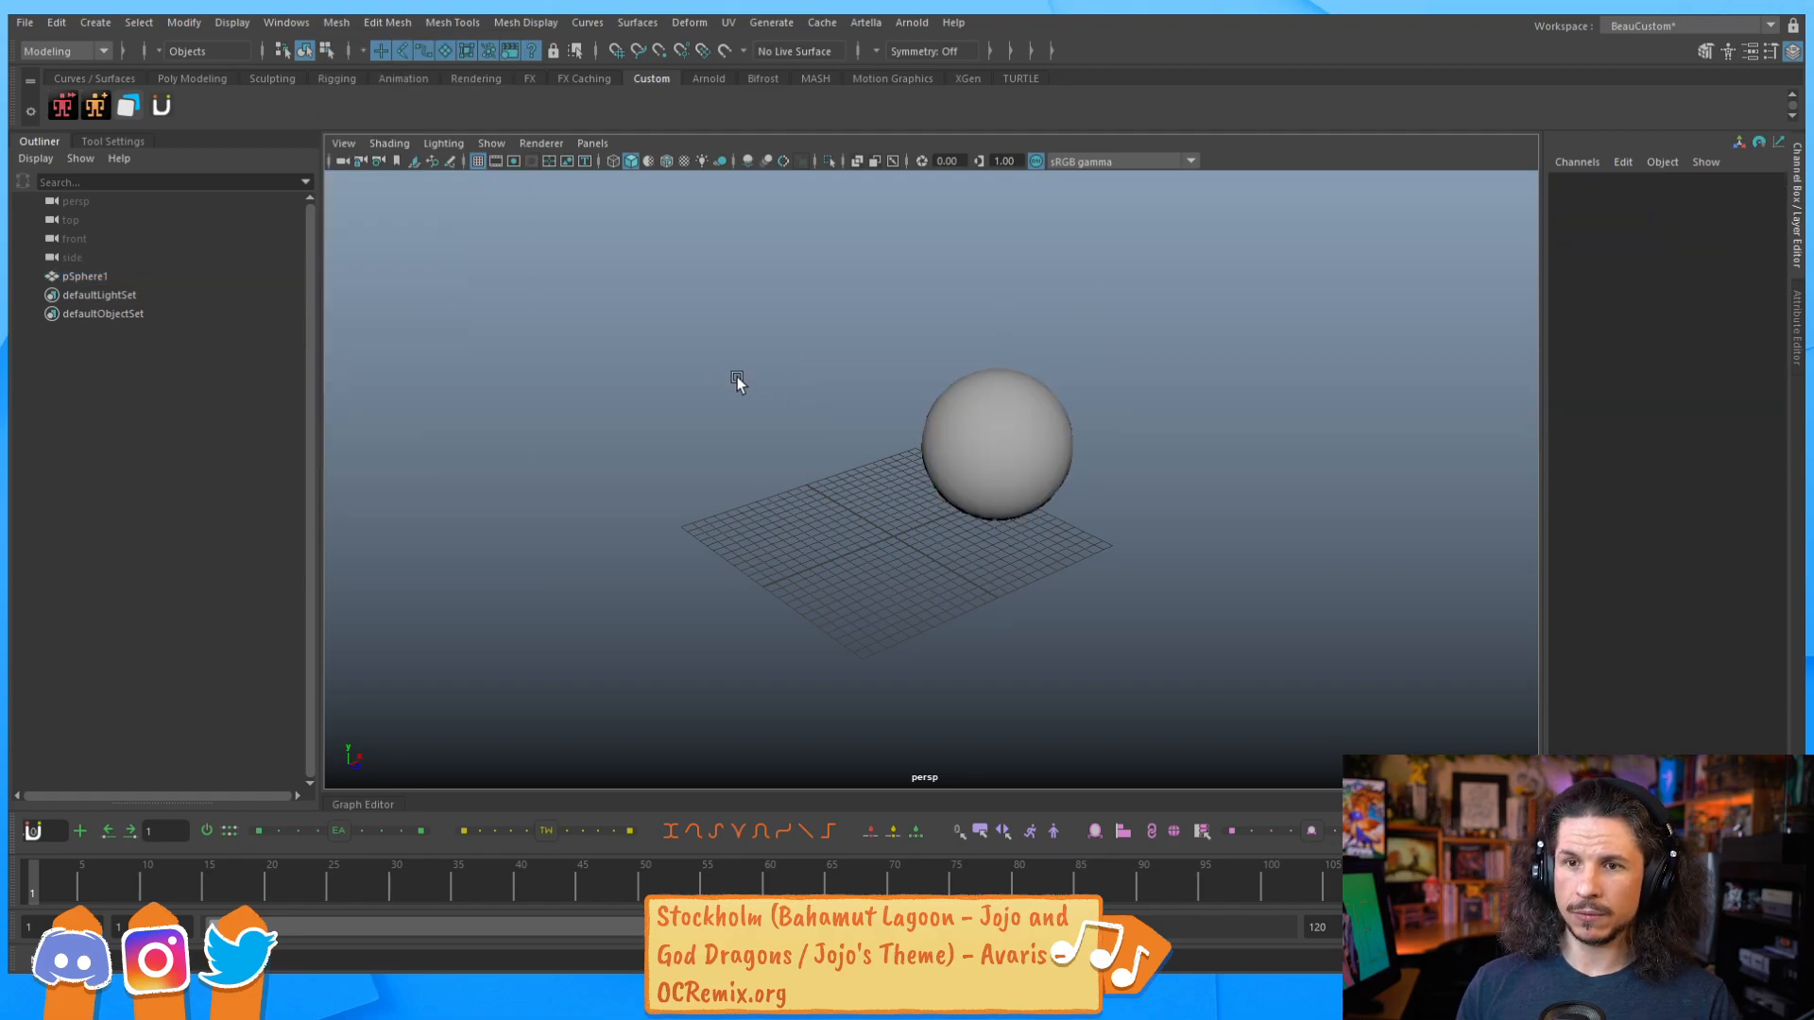
click(957, 436)
key(ctrl+d)
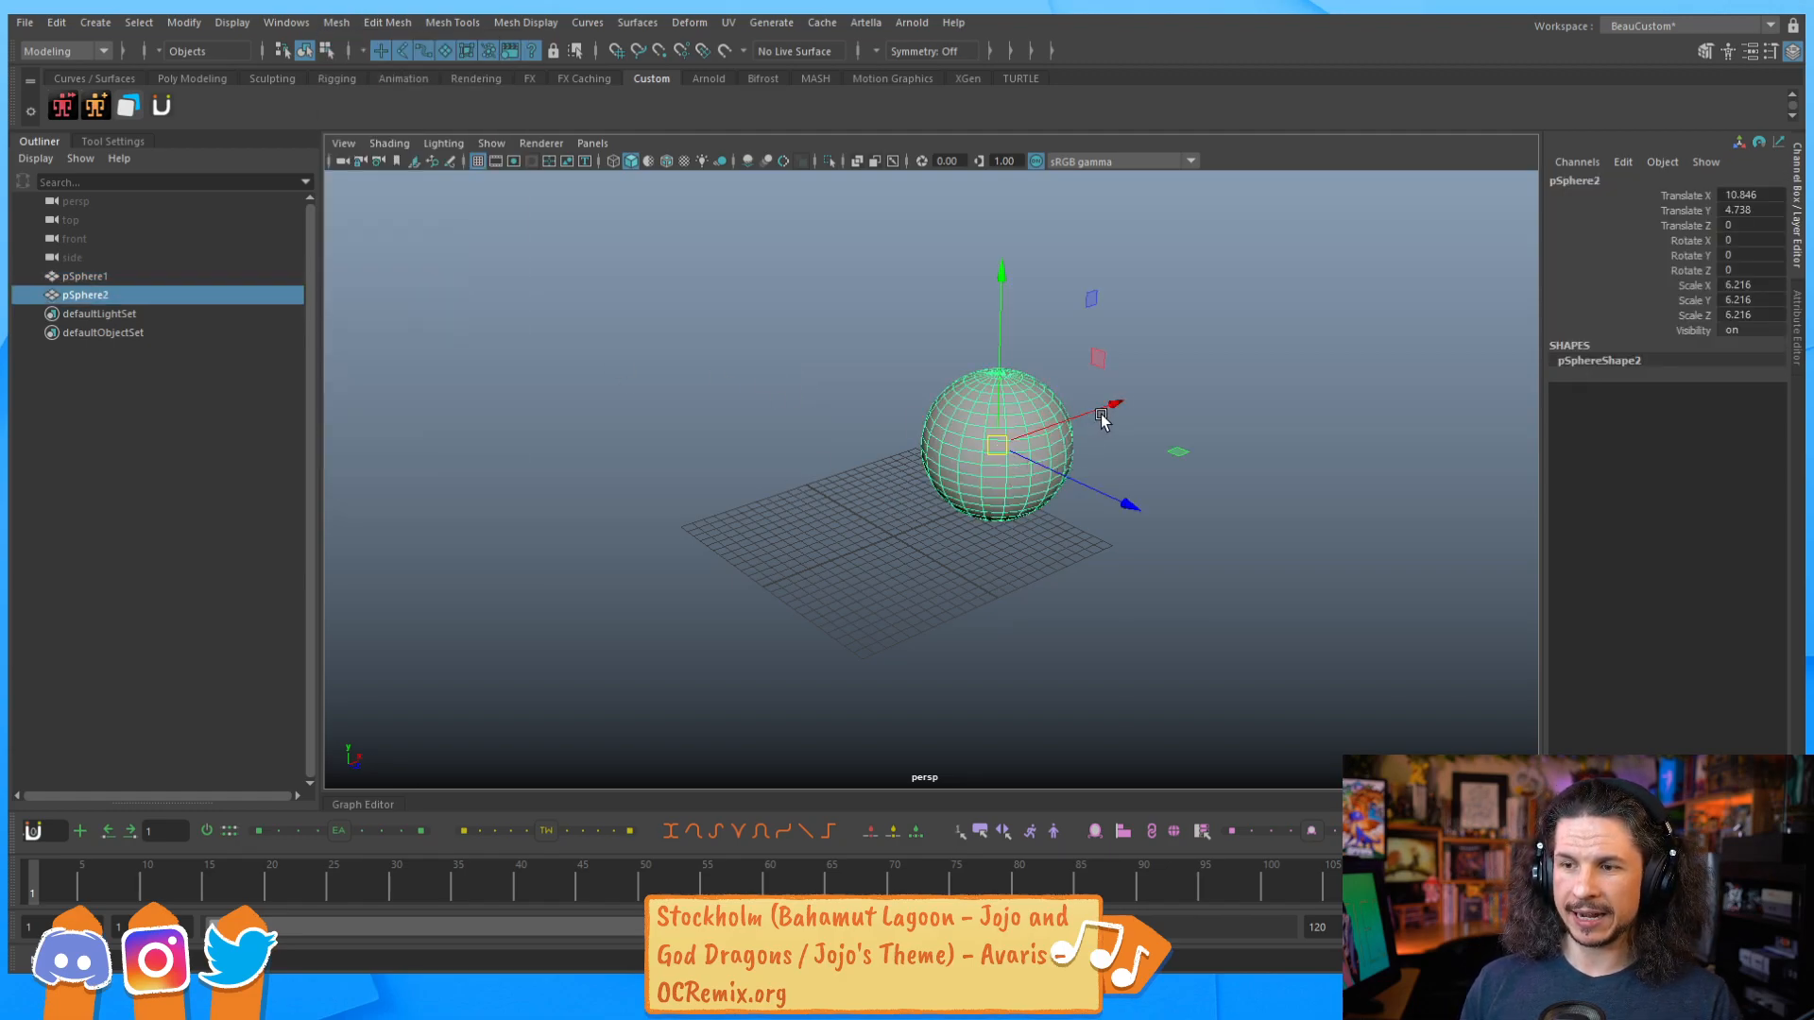
drag(1106, 406, 850, 494)
key(Delete)
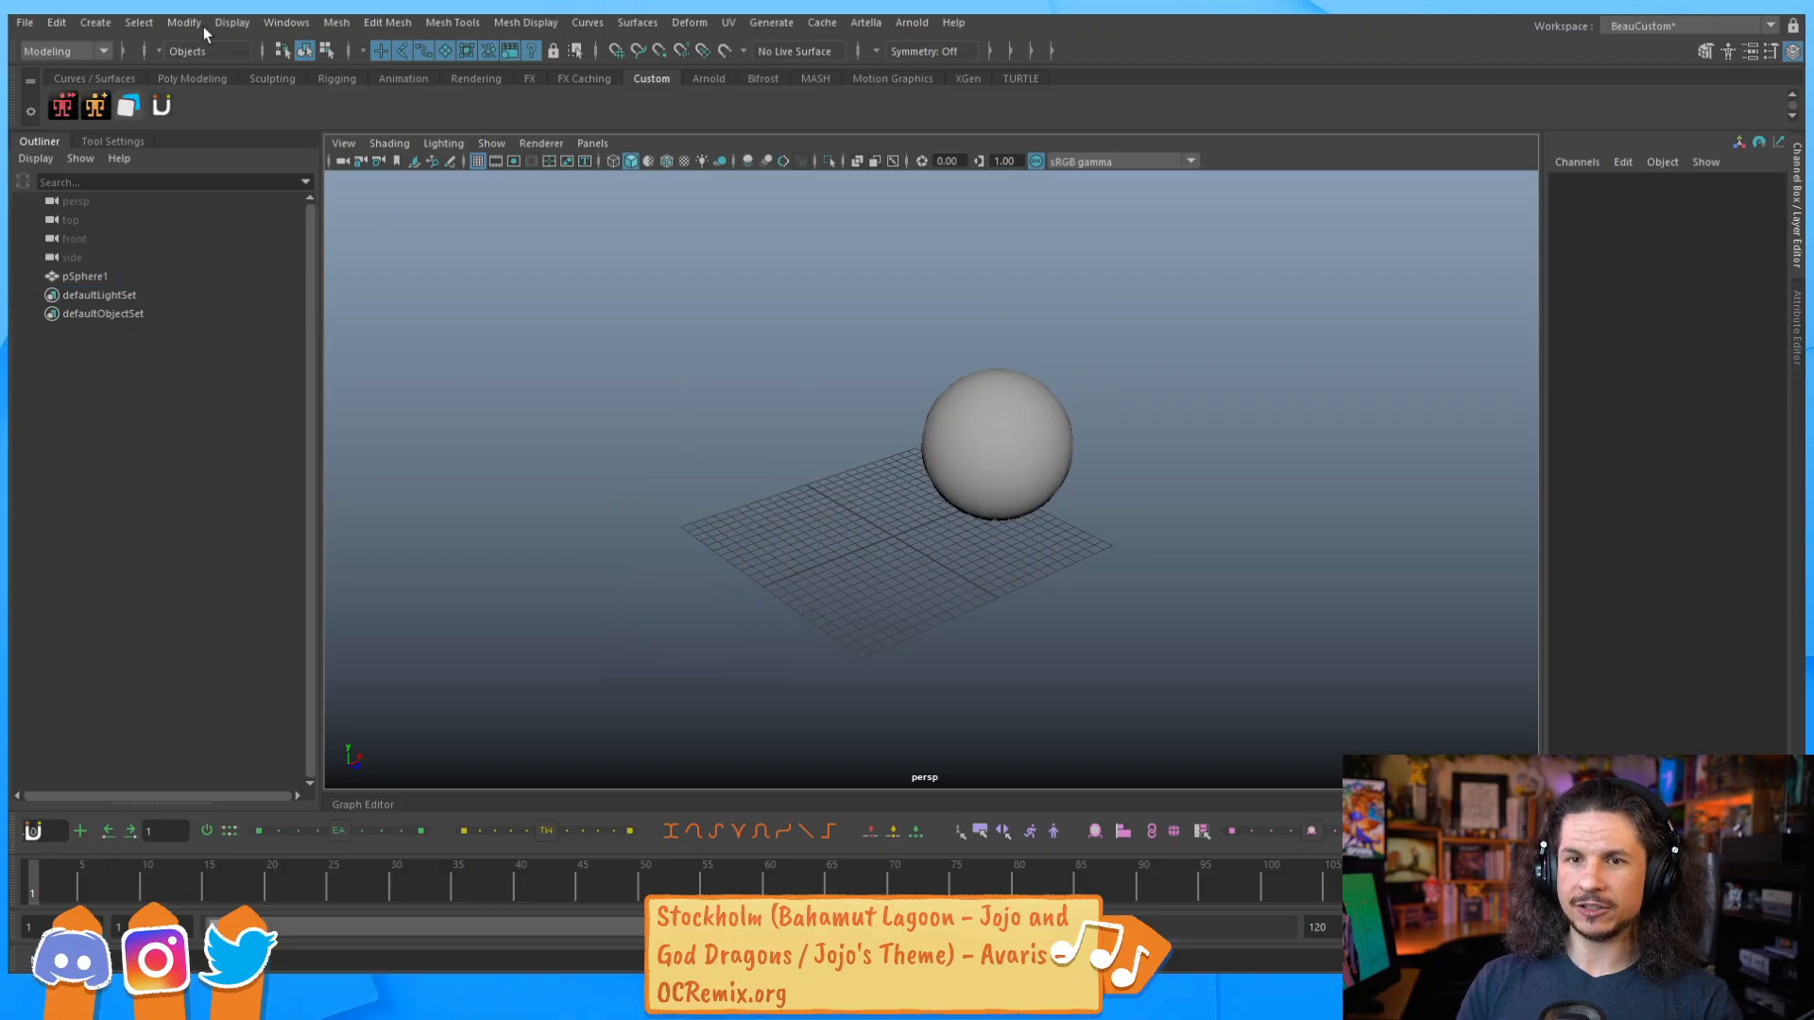
Create a new polygon cube and scale it up uniformly to about 15.2.
click(104, 24)
mouse_move(189, 89)
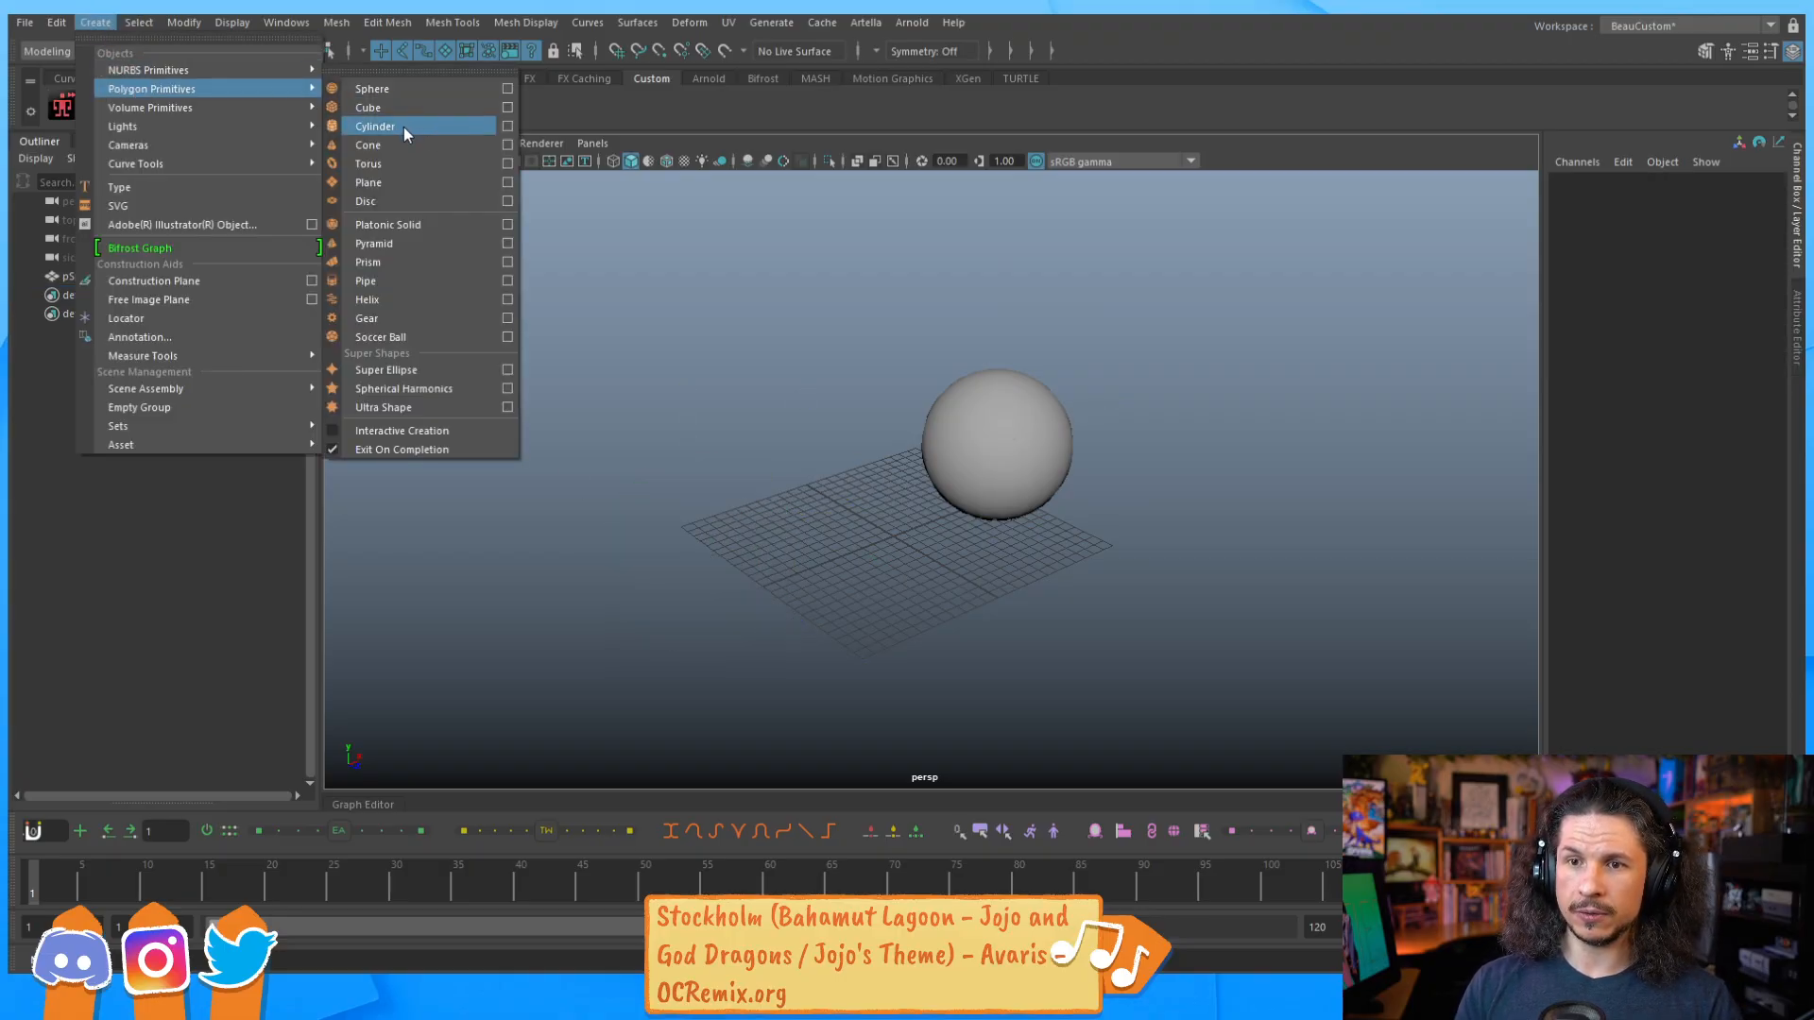
click(406, 107)
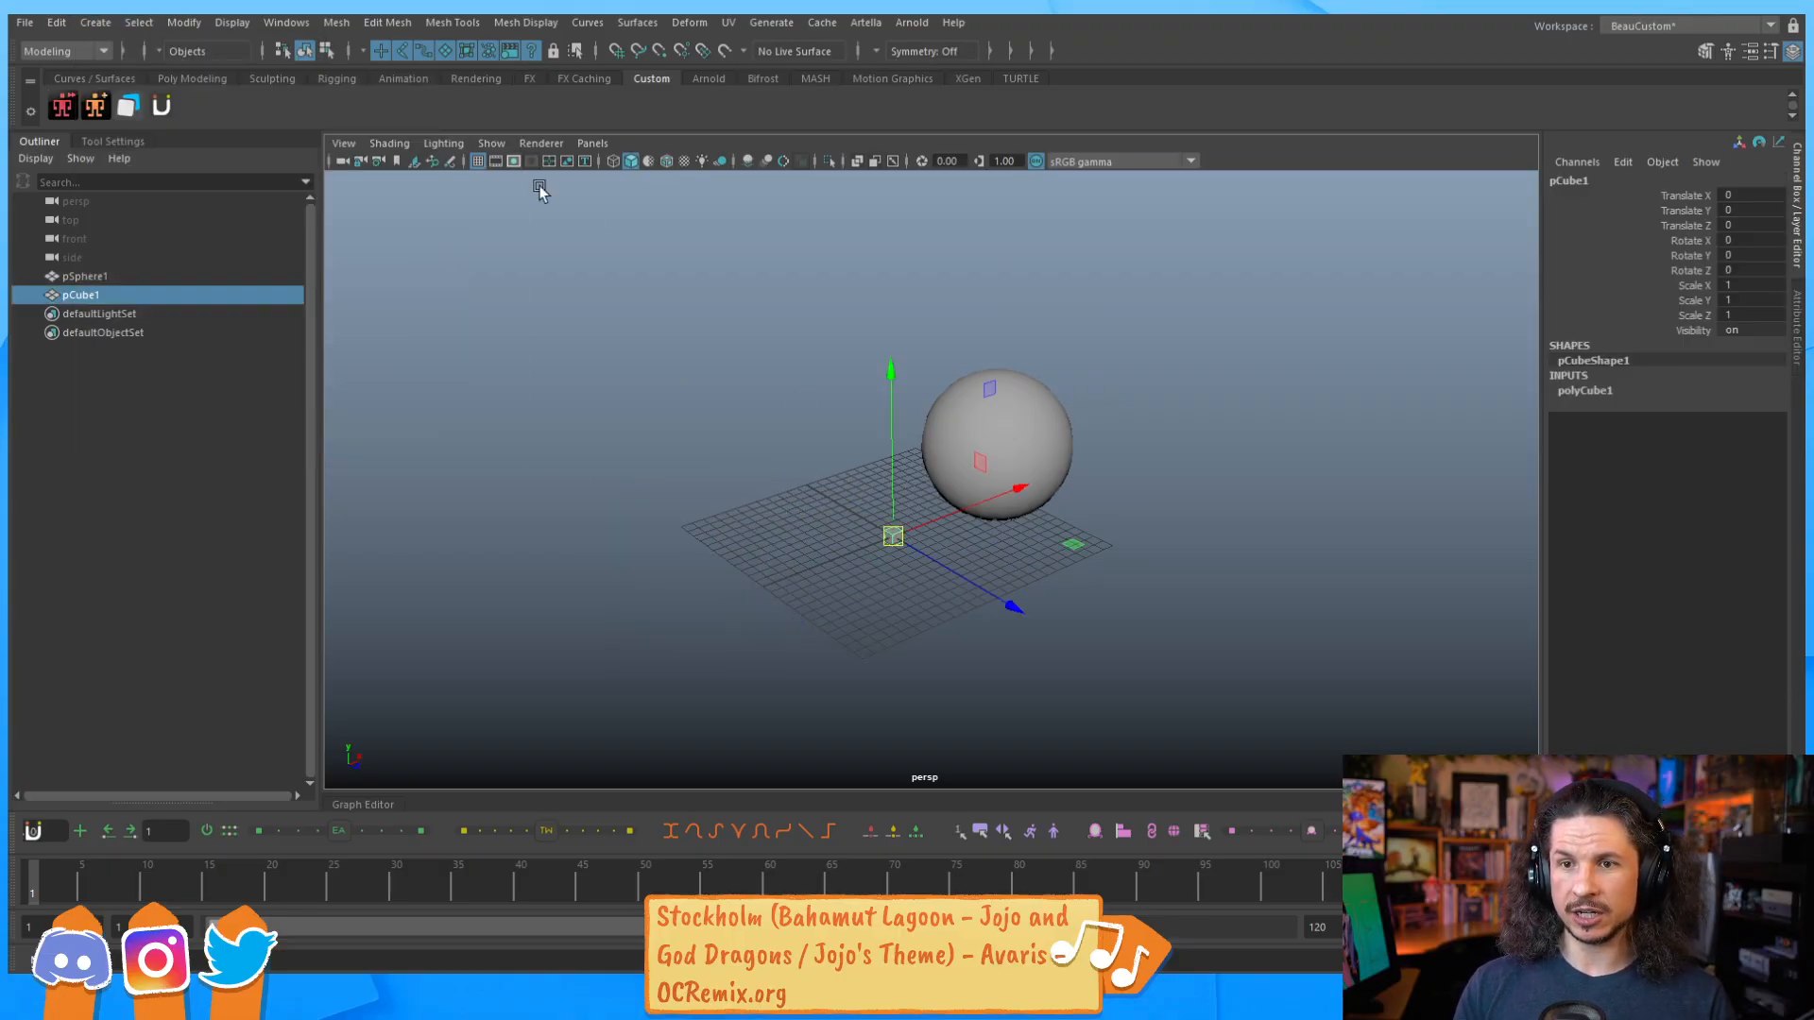
key(r)
mouse_move(893, 536)
mouse_down()
mouse_move(1051, 514)
mouse_move(894, 530)
mouse_move(913, 526)
mouse_up()
Move the new cube clear of the sphere to about X -11.3 and Y 5.5.
key(w)
drag(766, 422, 758, 356)
alt+drag(855, 470, 756, 436)
Freeze the transformations of the cube and the sphere together.
drag(1146, 368, 625, 540)
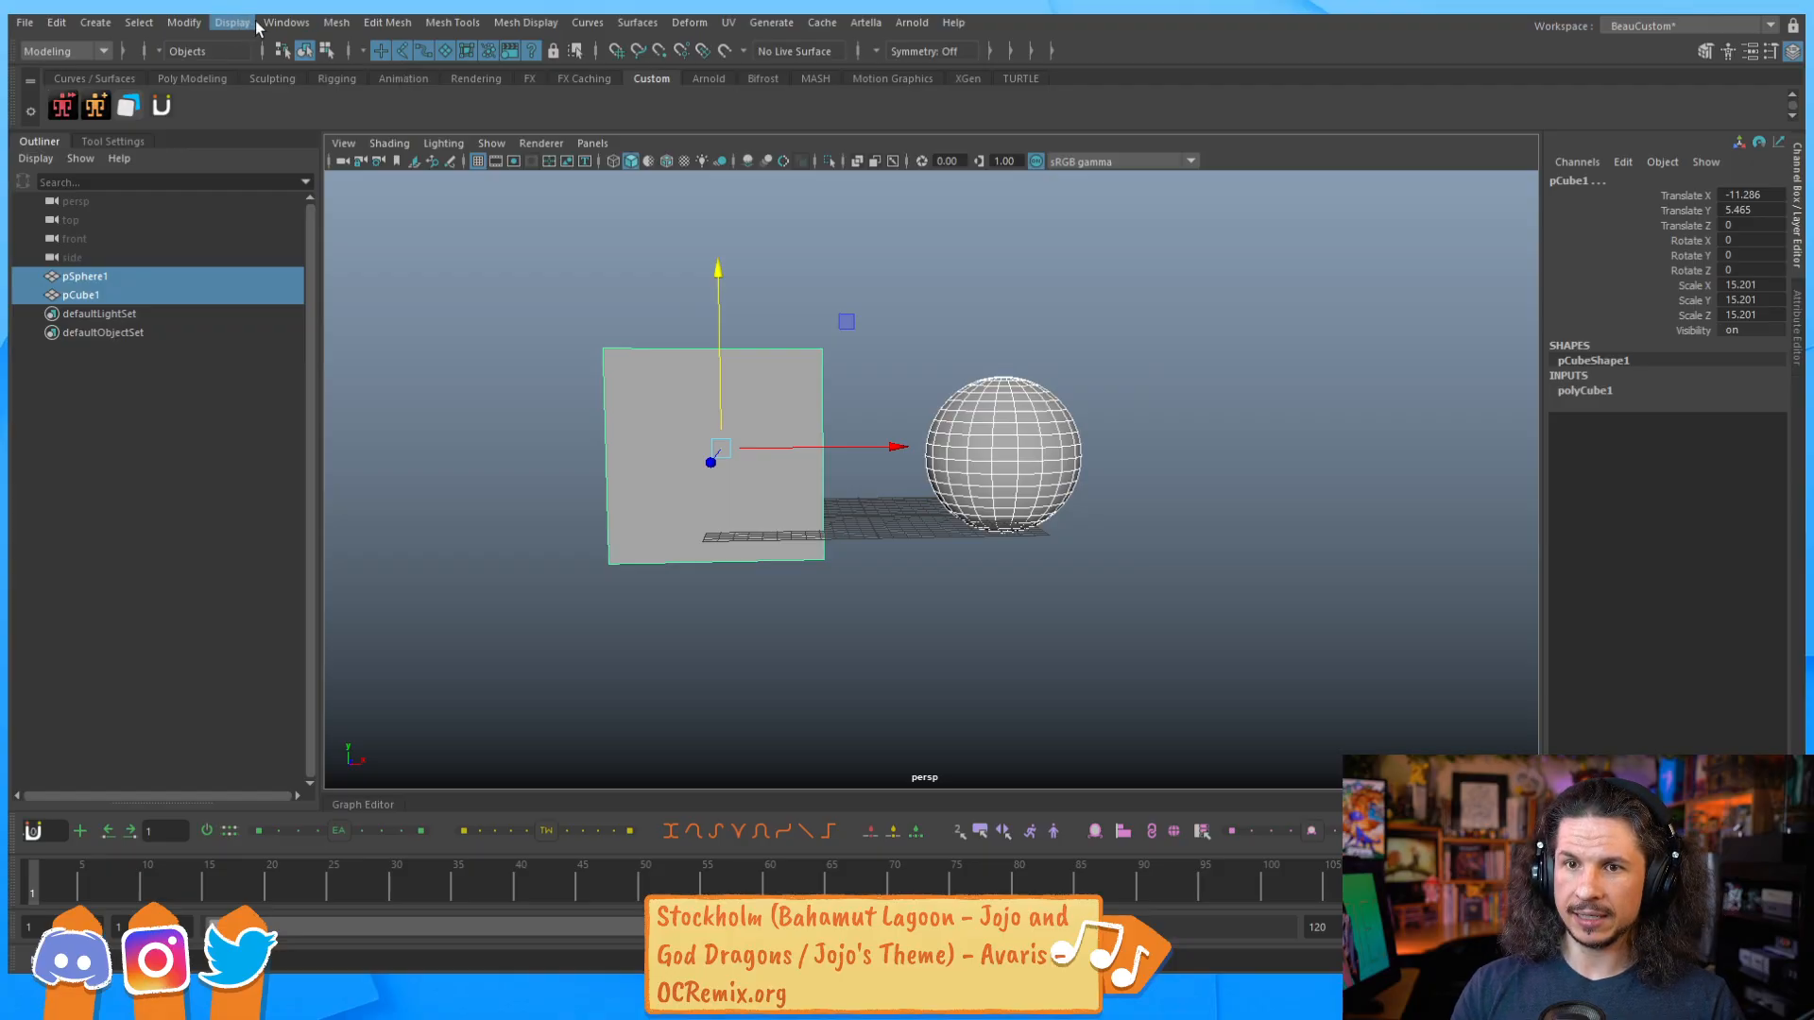
click(185, 23)
click(213, 118)
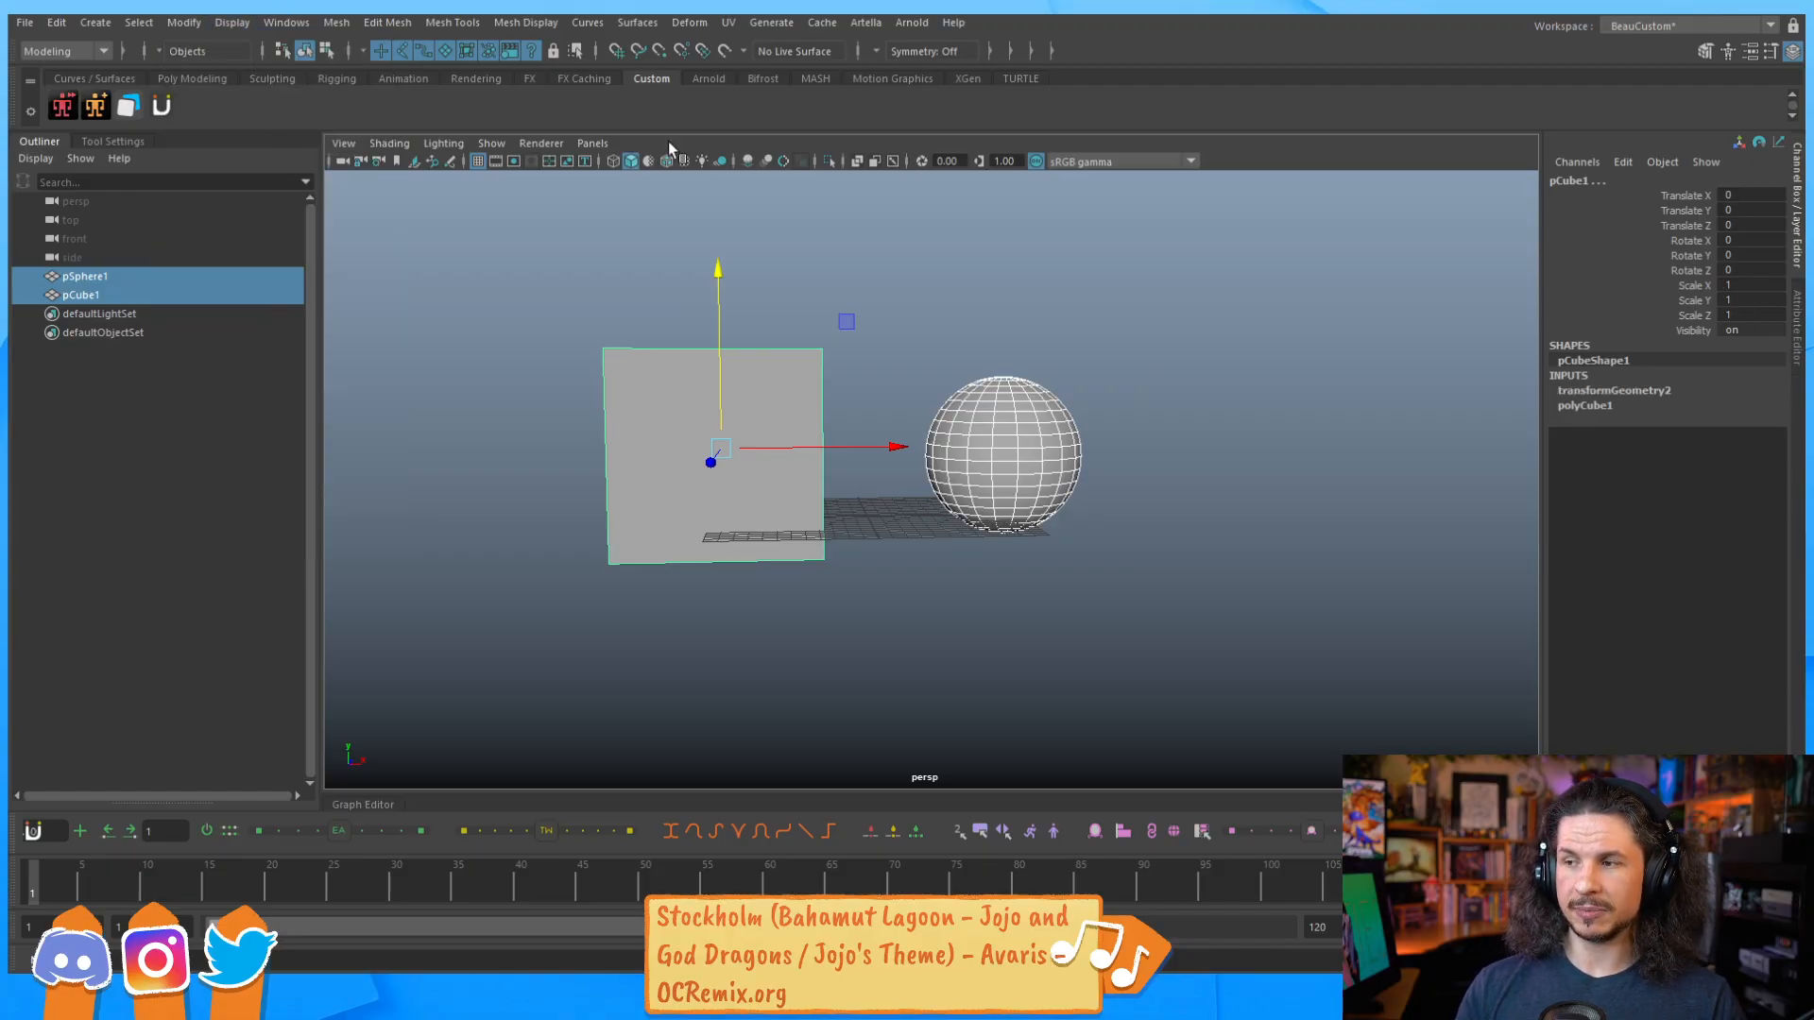
Check the frozen transform channels of the sphere and the cube one by one, and clear the selection.
drag(1697, 195, 1692, 344)
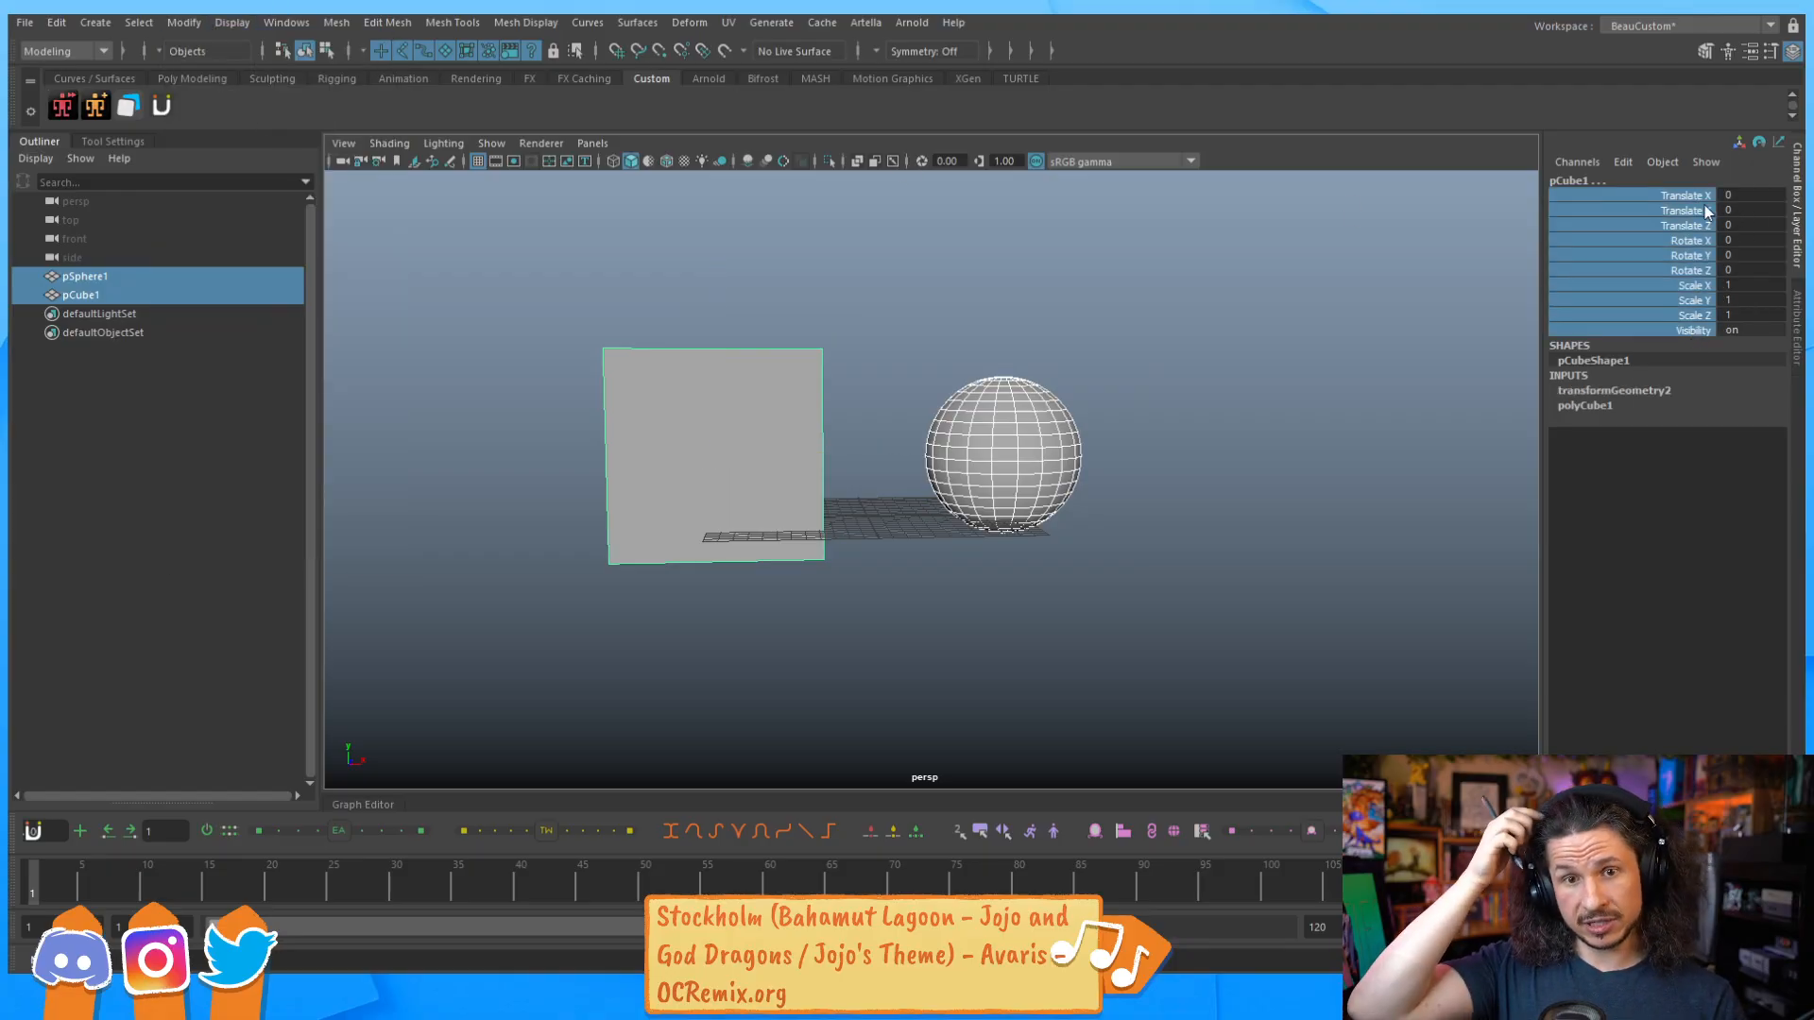
click(1057, 448)
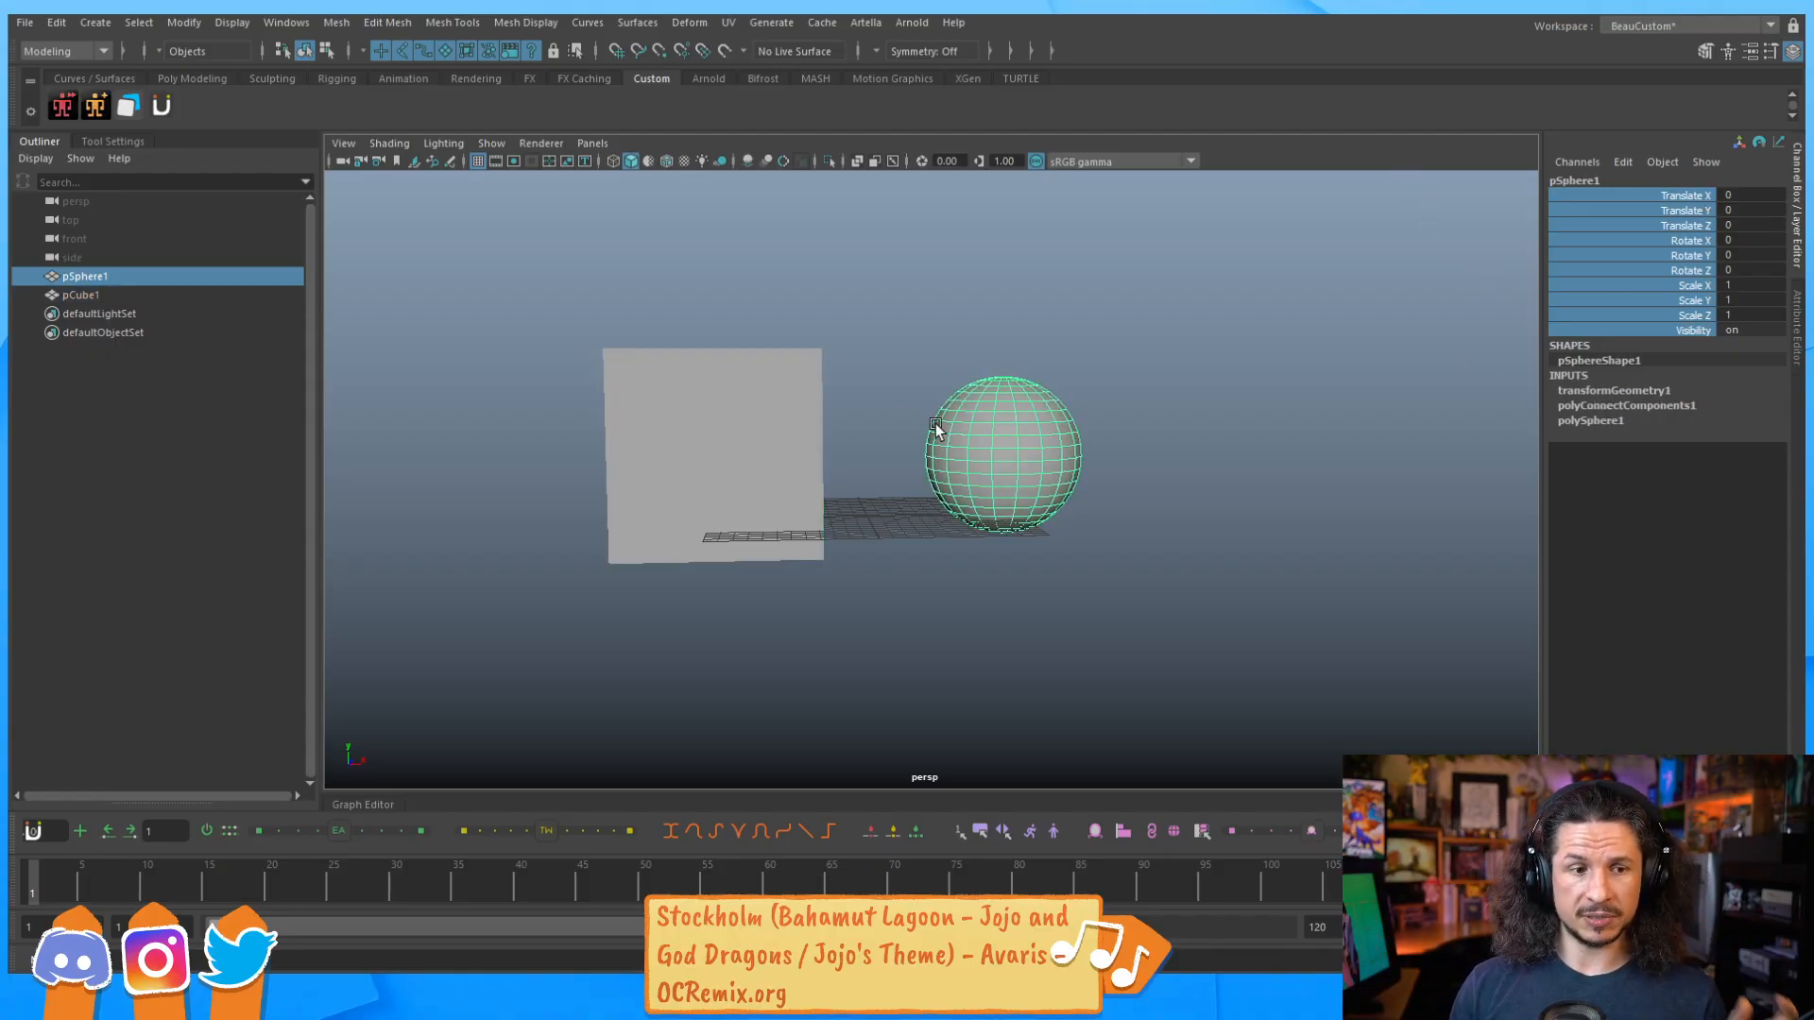
click(718, 390)
key(w)
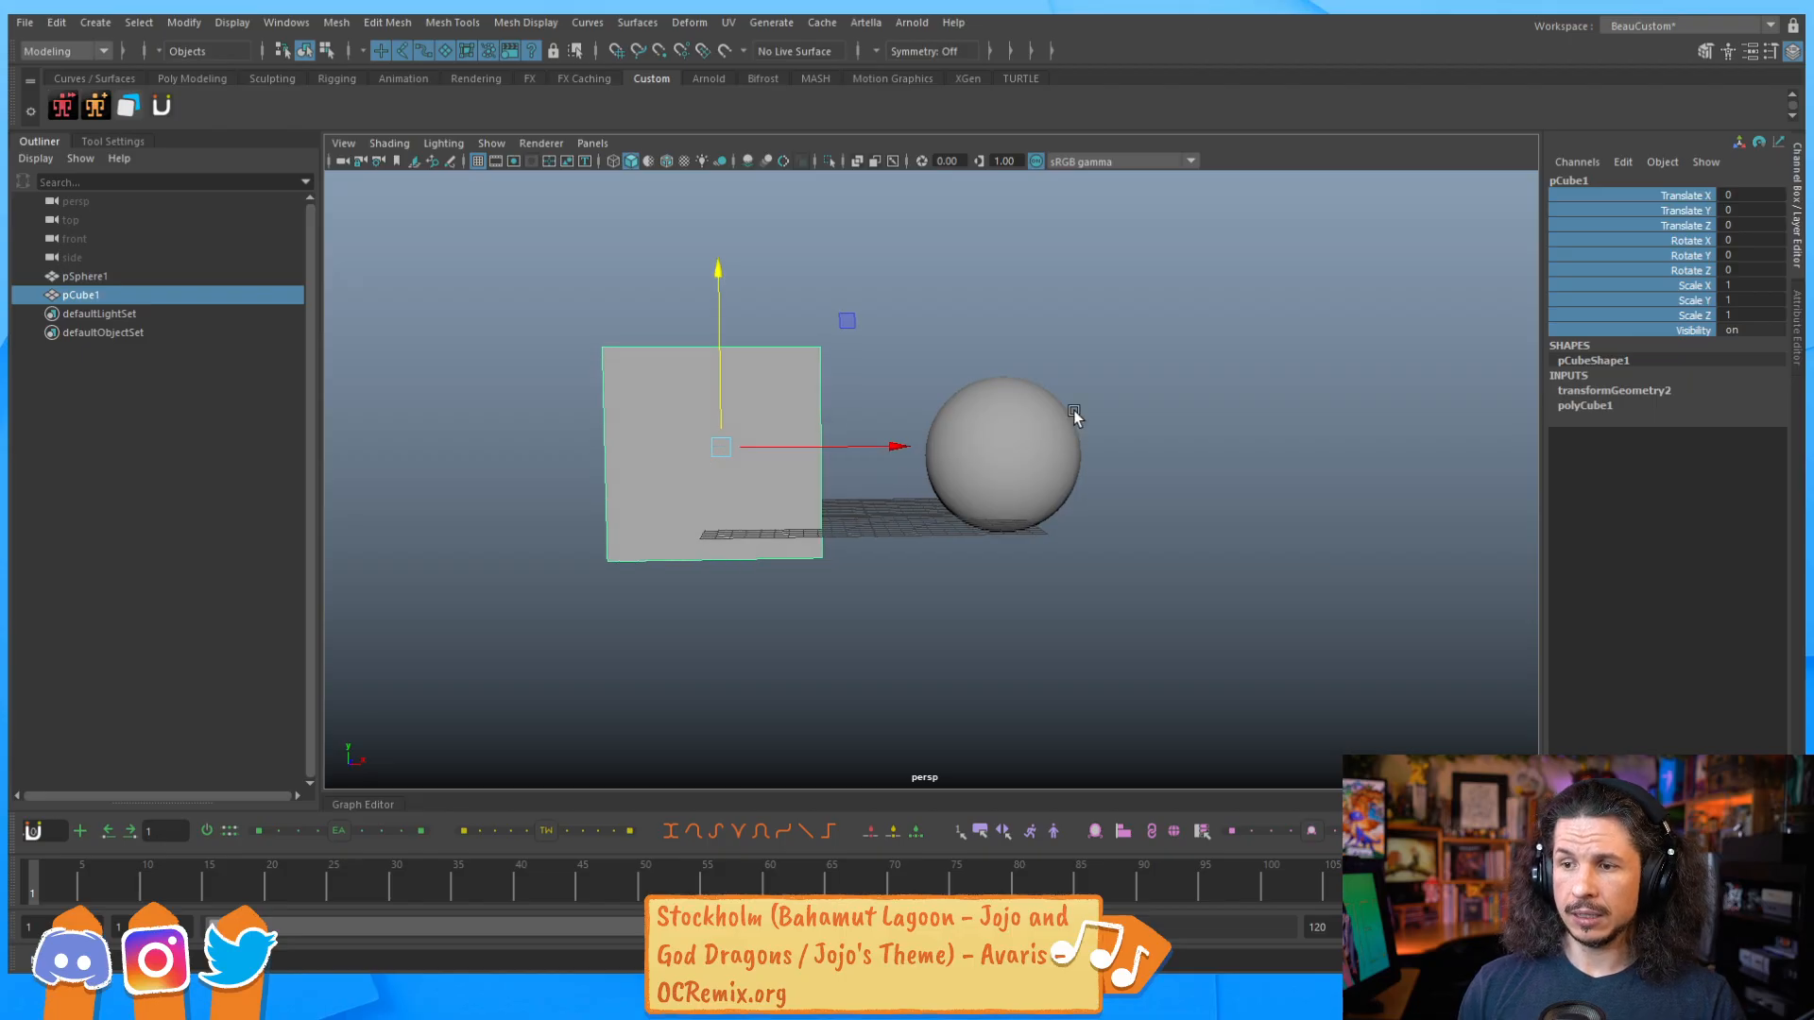
click(936, 487)
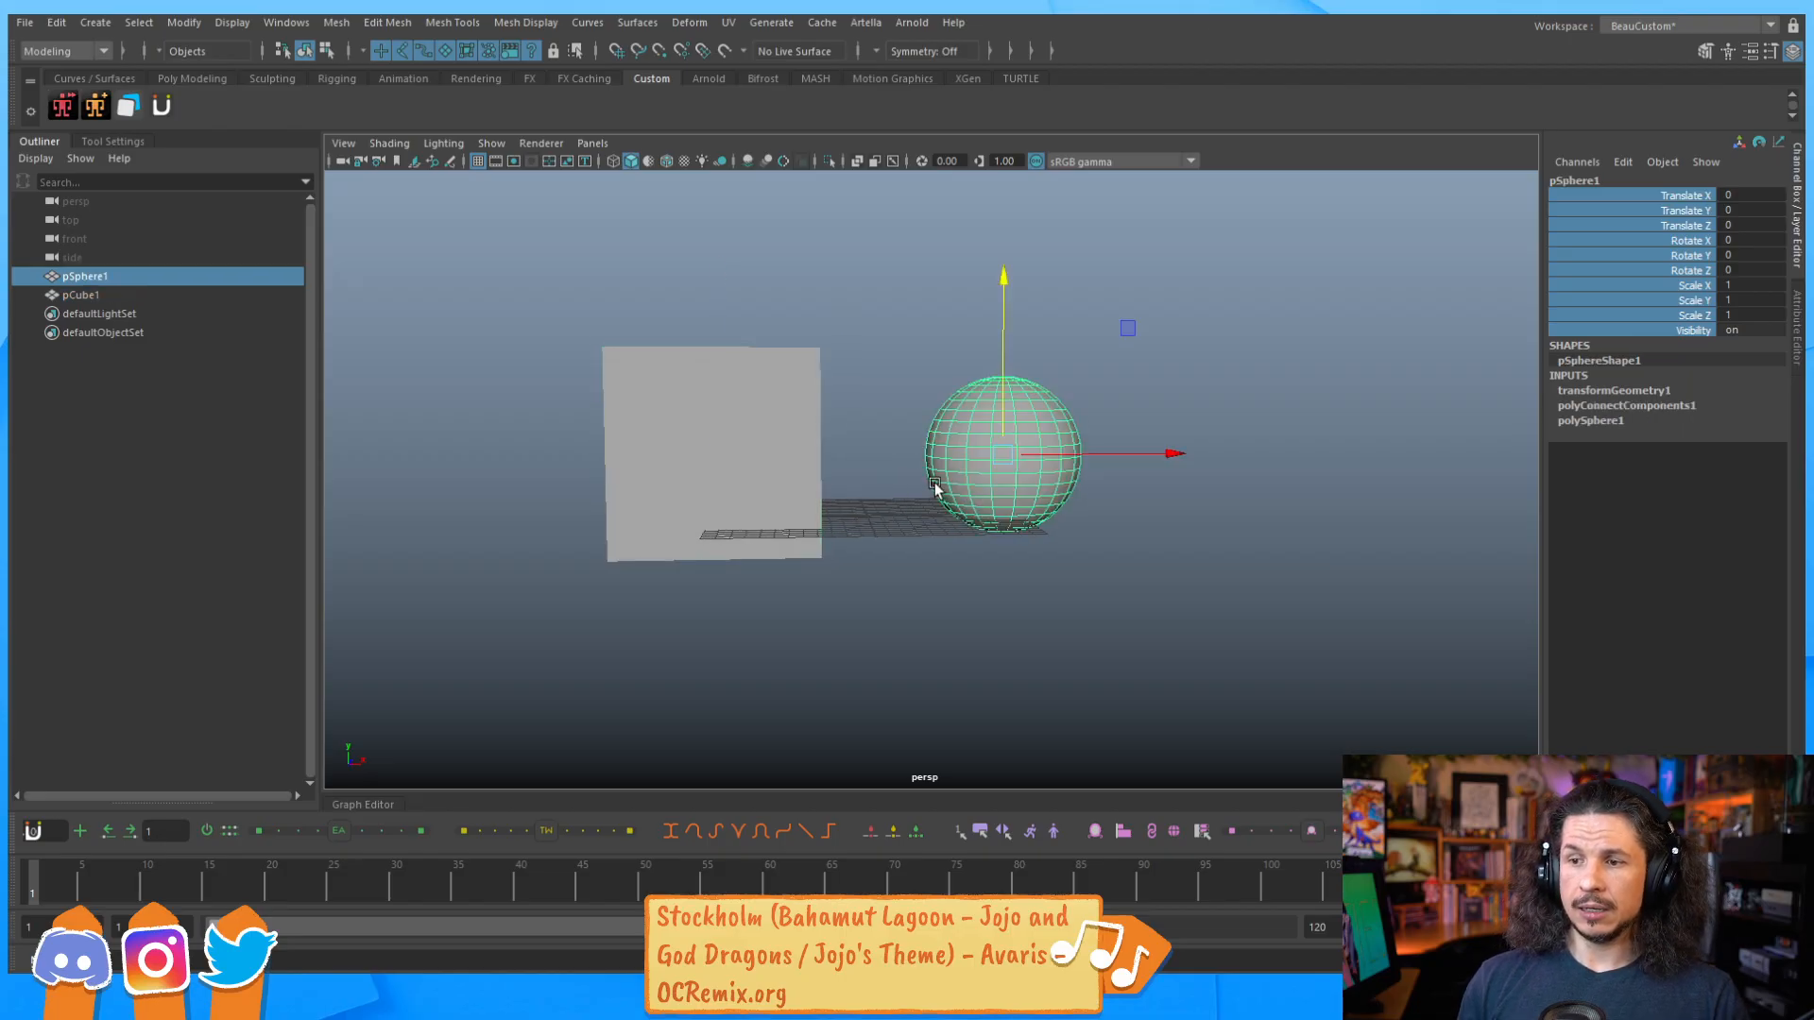
click(799, 444)
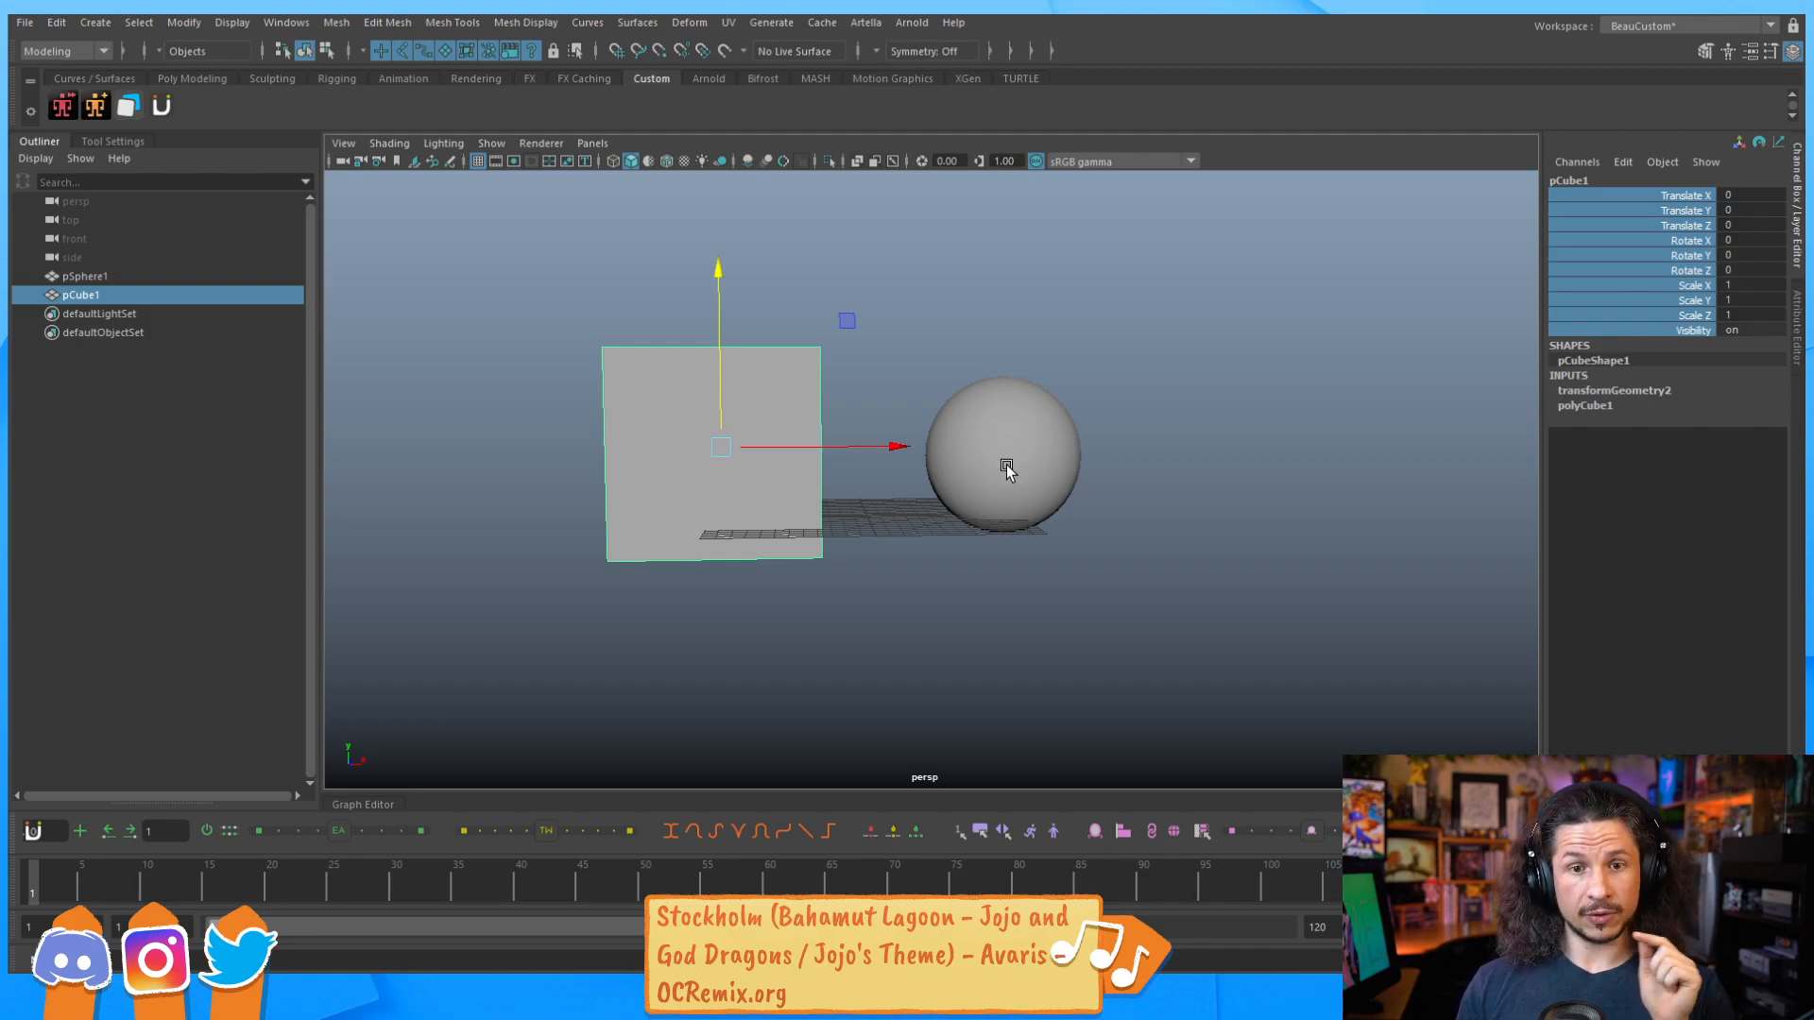
click(445, 275)
Open the Connection Editor and place its window clear of the two objects.
click(291, 25)
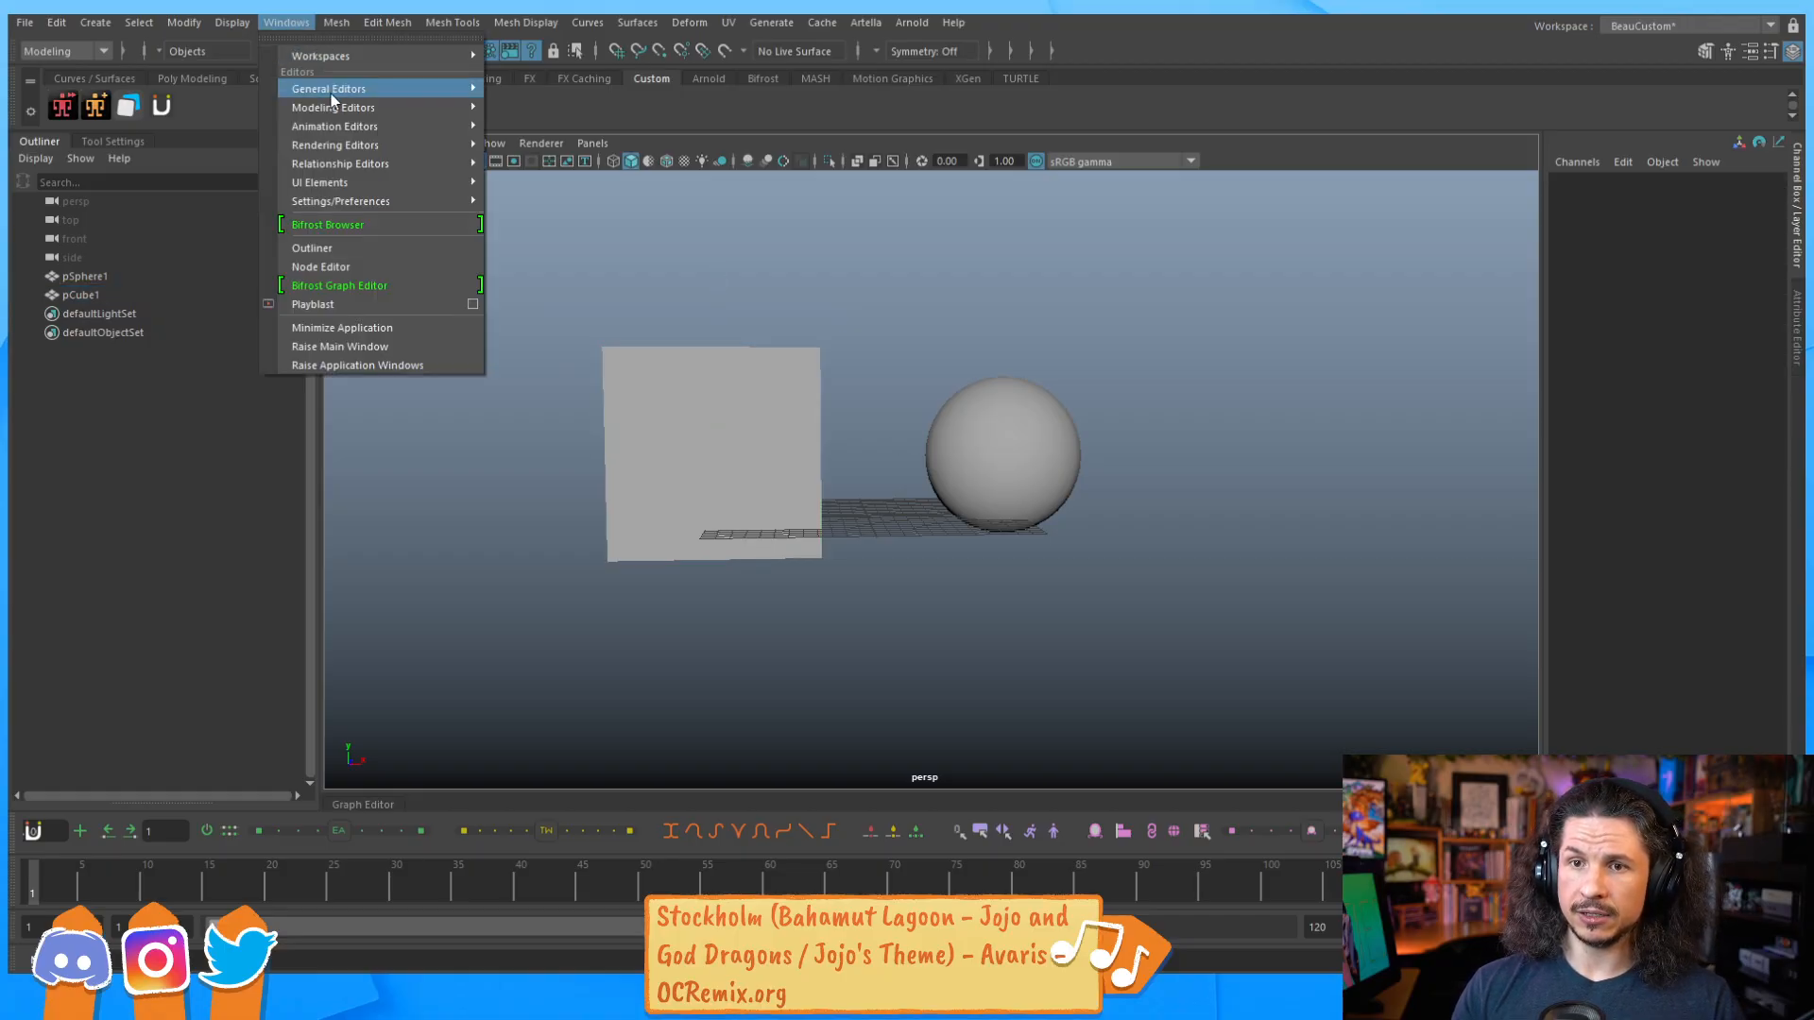
mouse_move(331, 91)
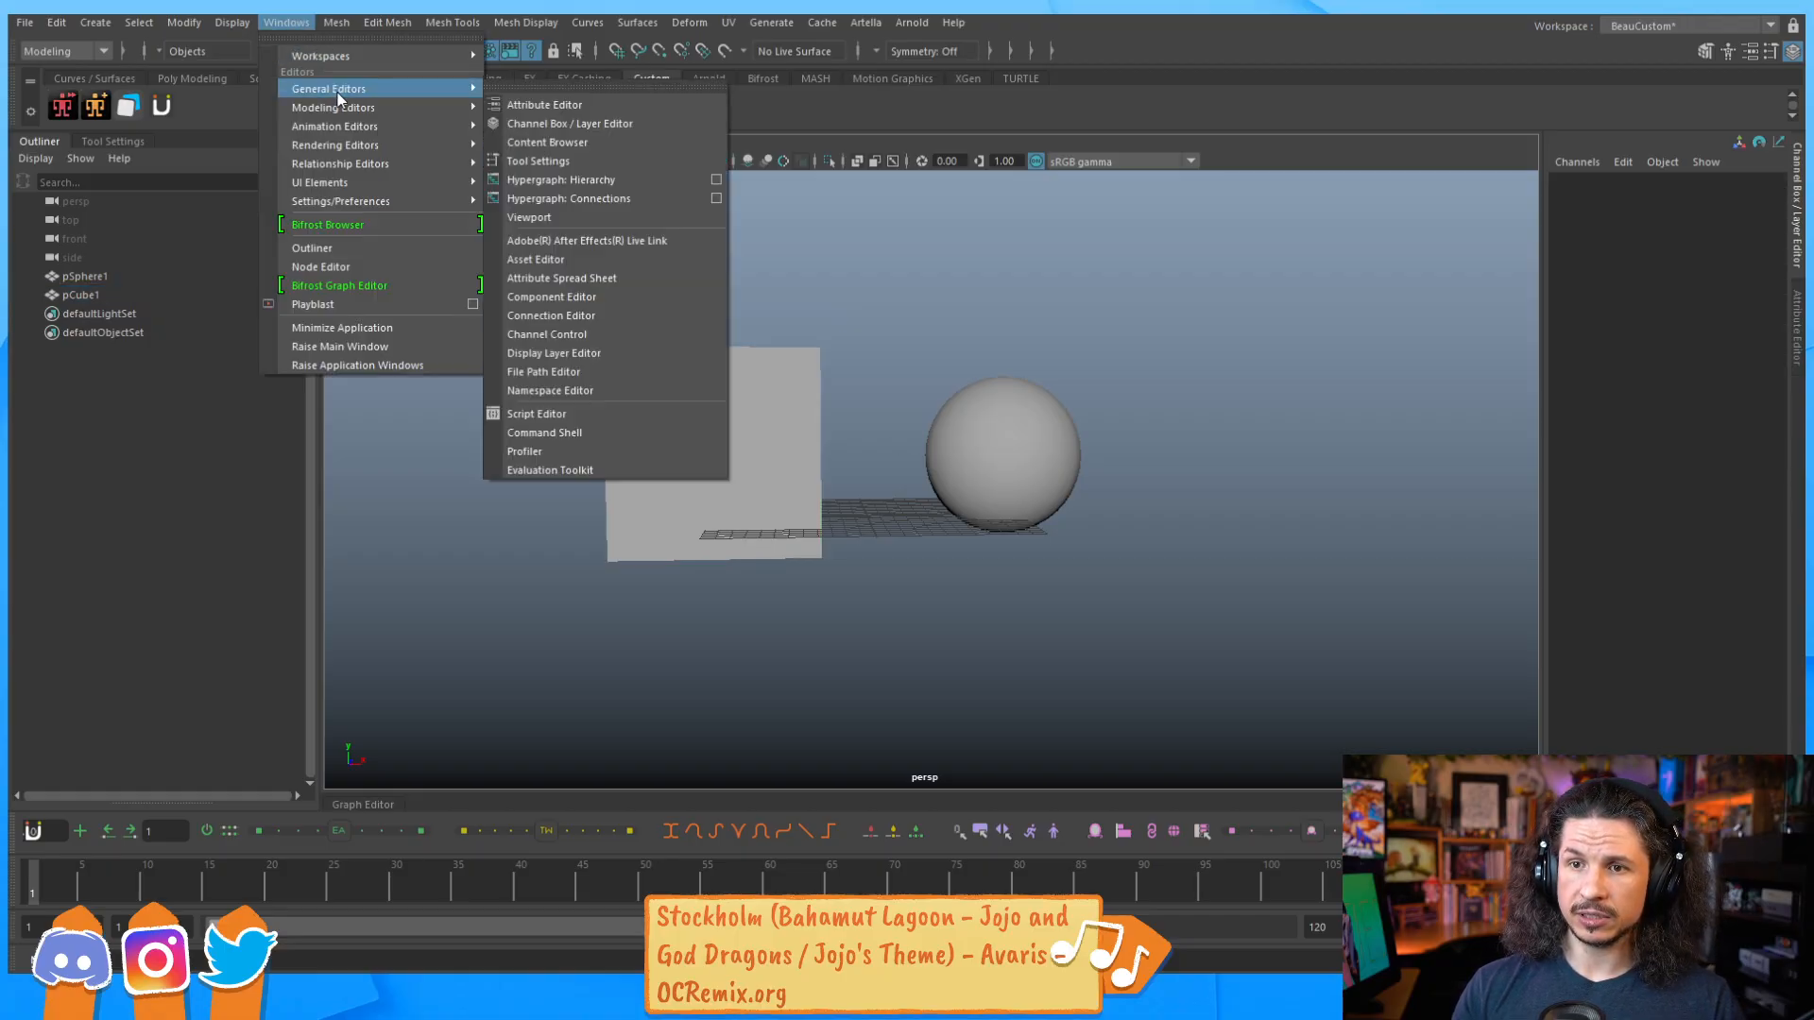
click(574, 315)
drag(492, 196, 1413, 173)
drag(1313, 277, 1096, 284)
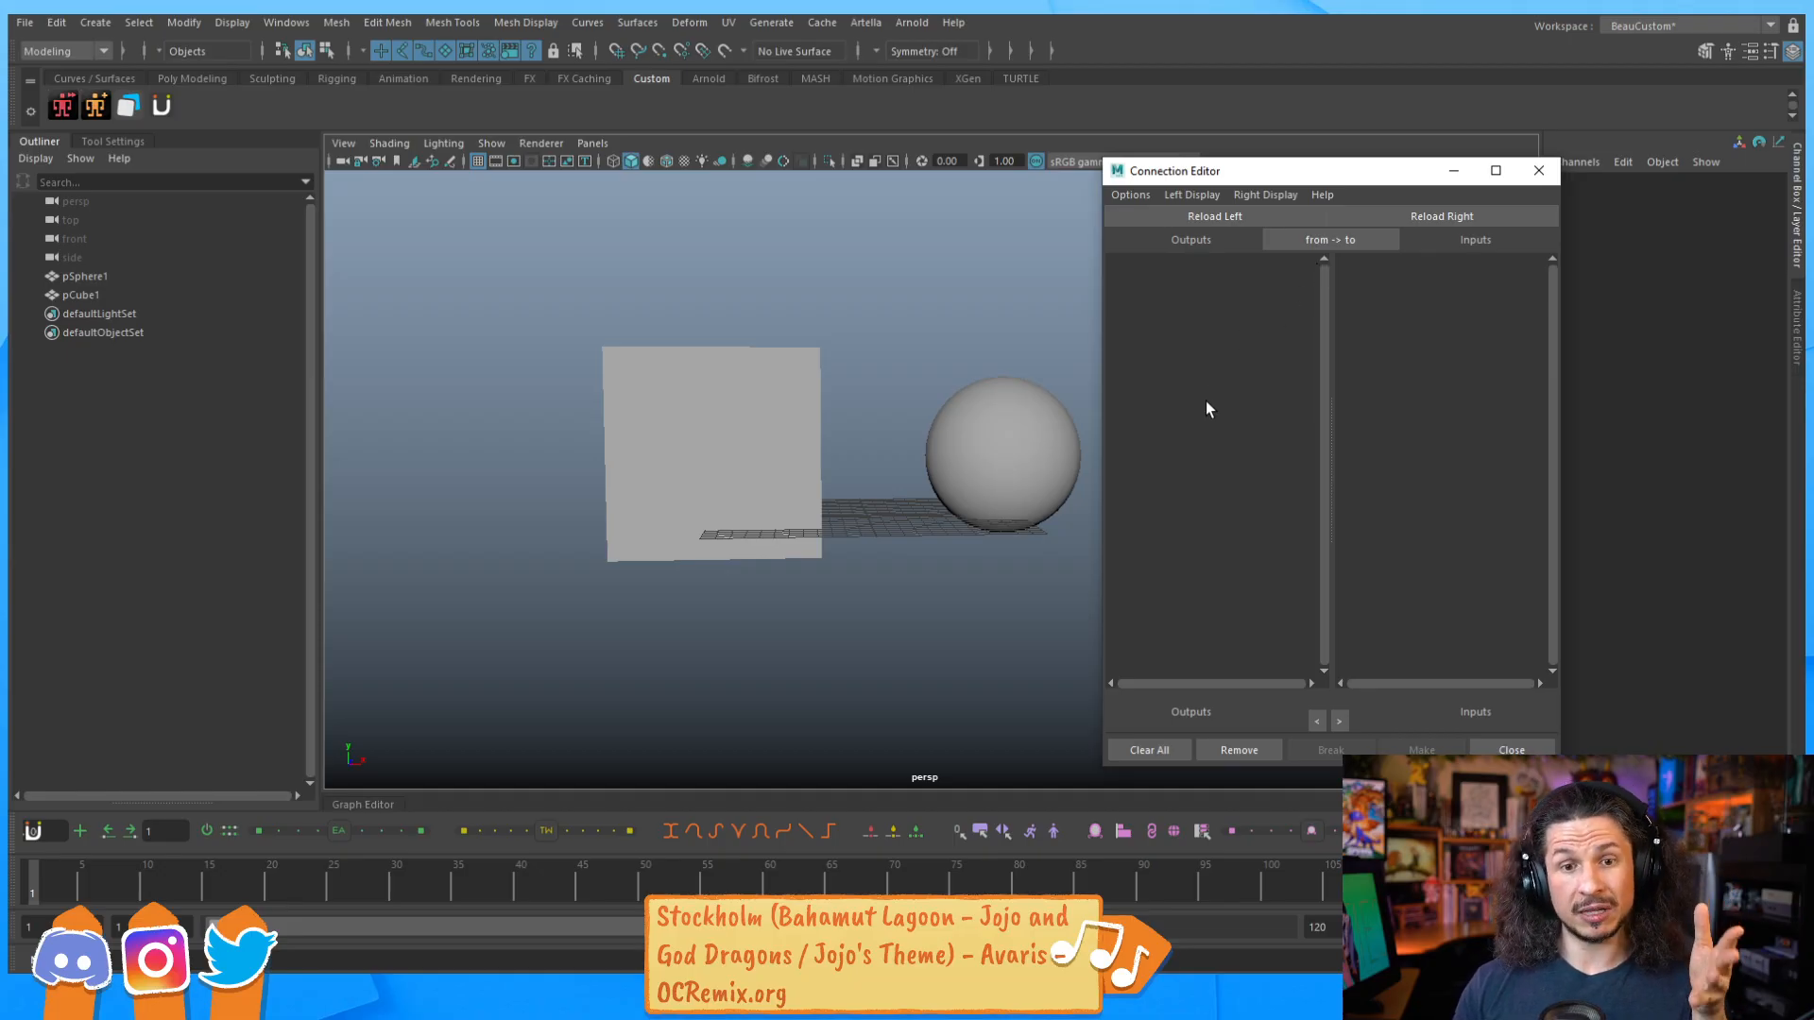
Load the cube as the output node and the sphere as the input node in the Connection Editor.
click(790, 377)
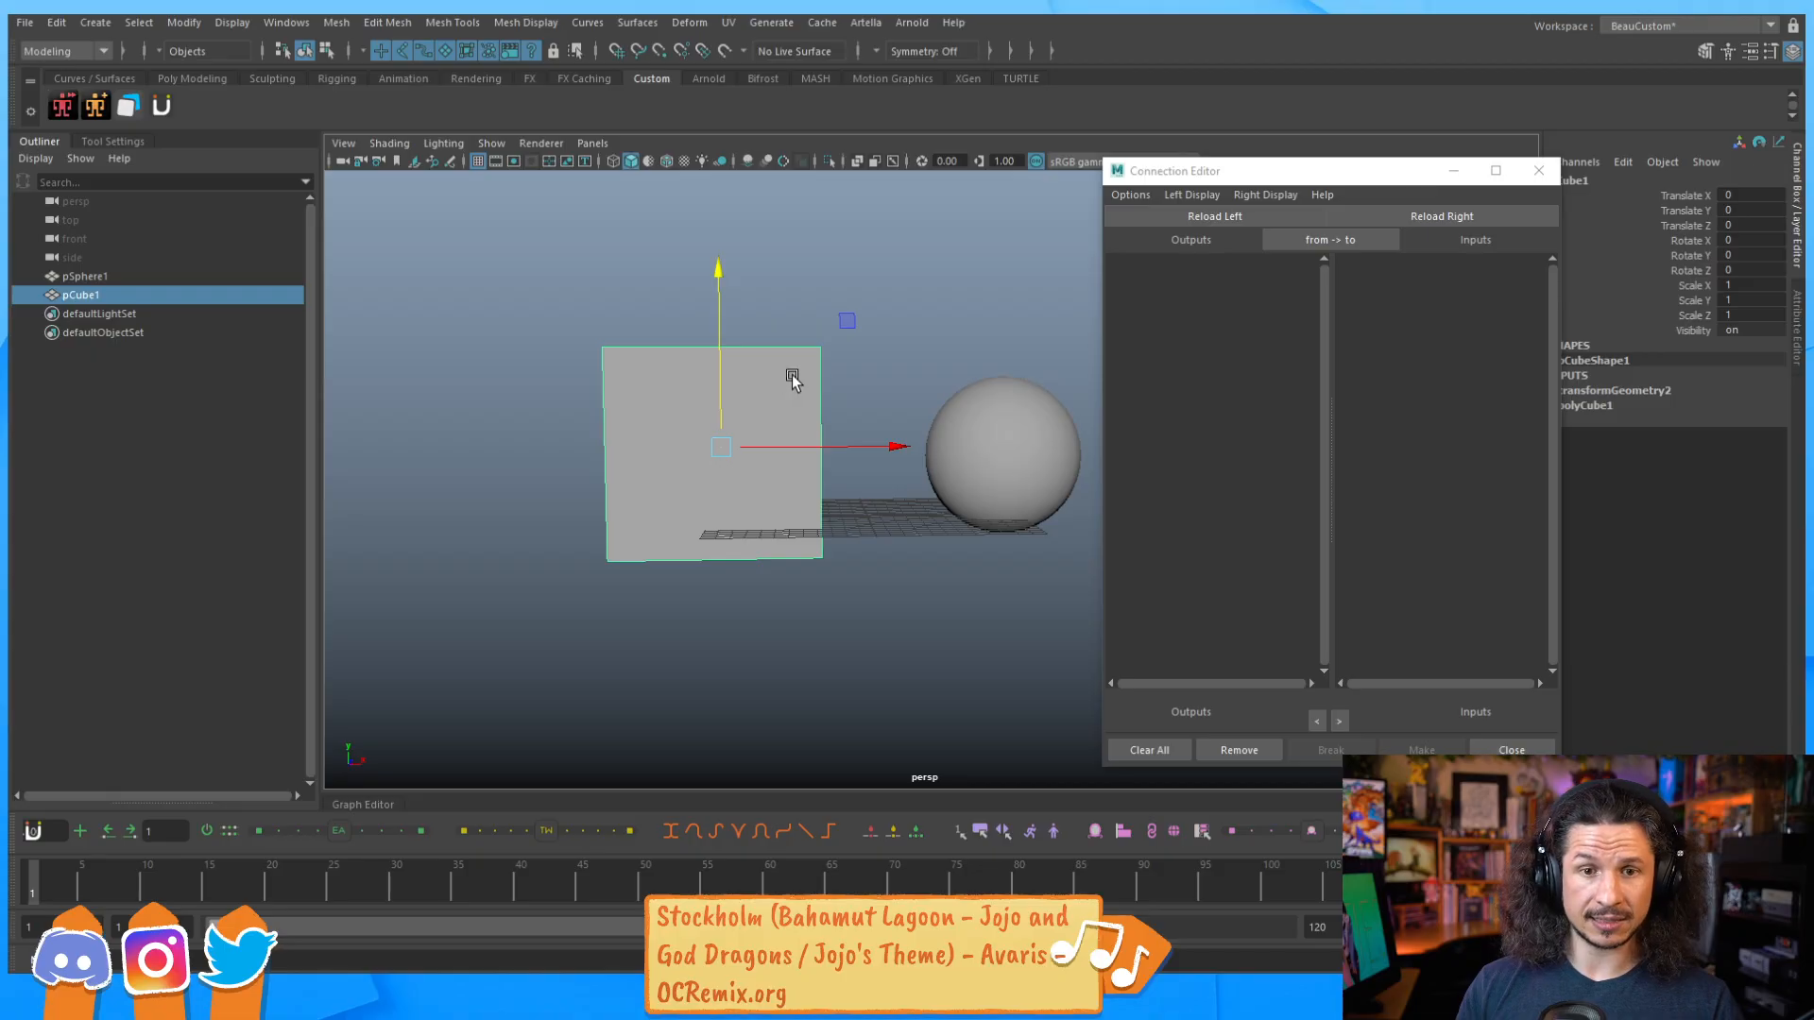
click(1209, 216)
click(995, 440)
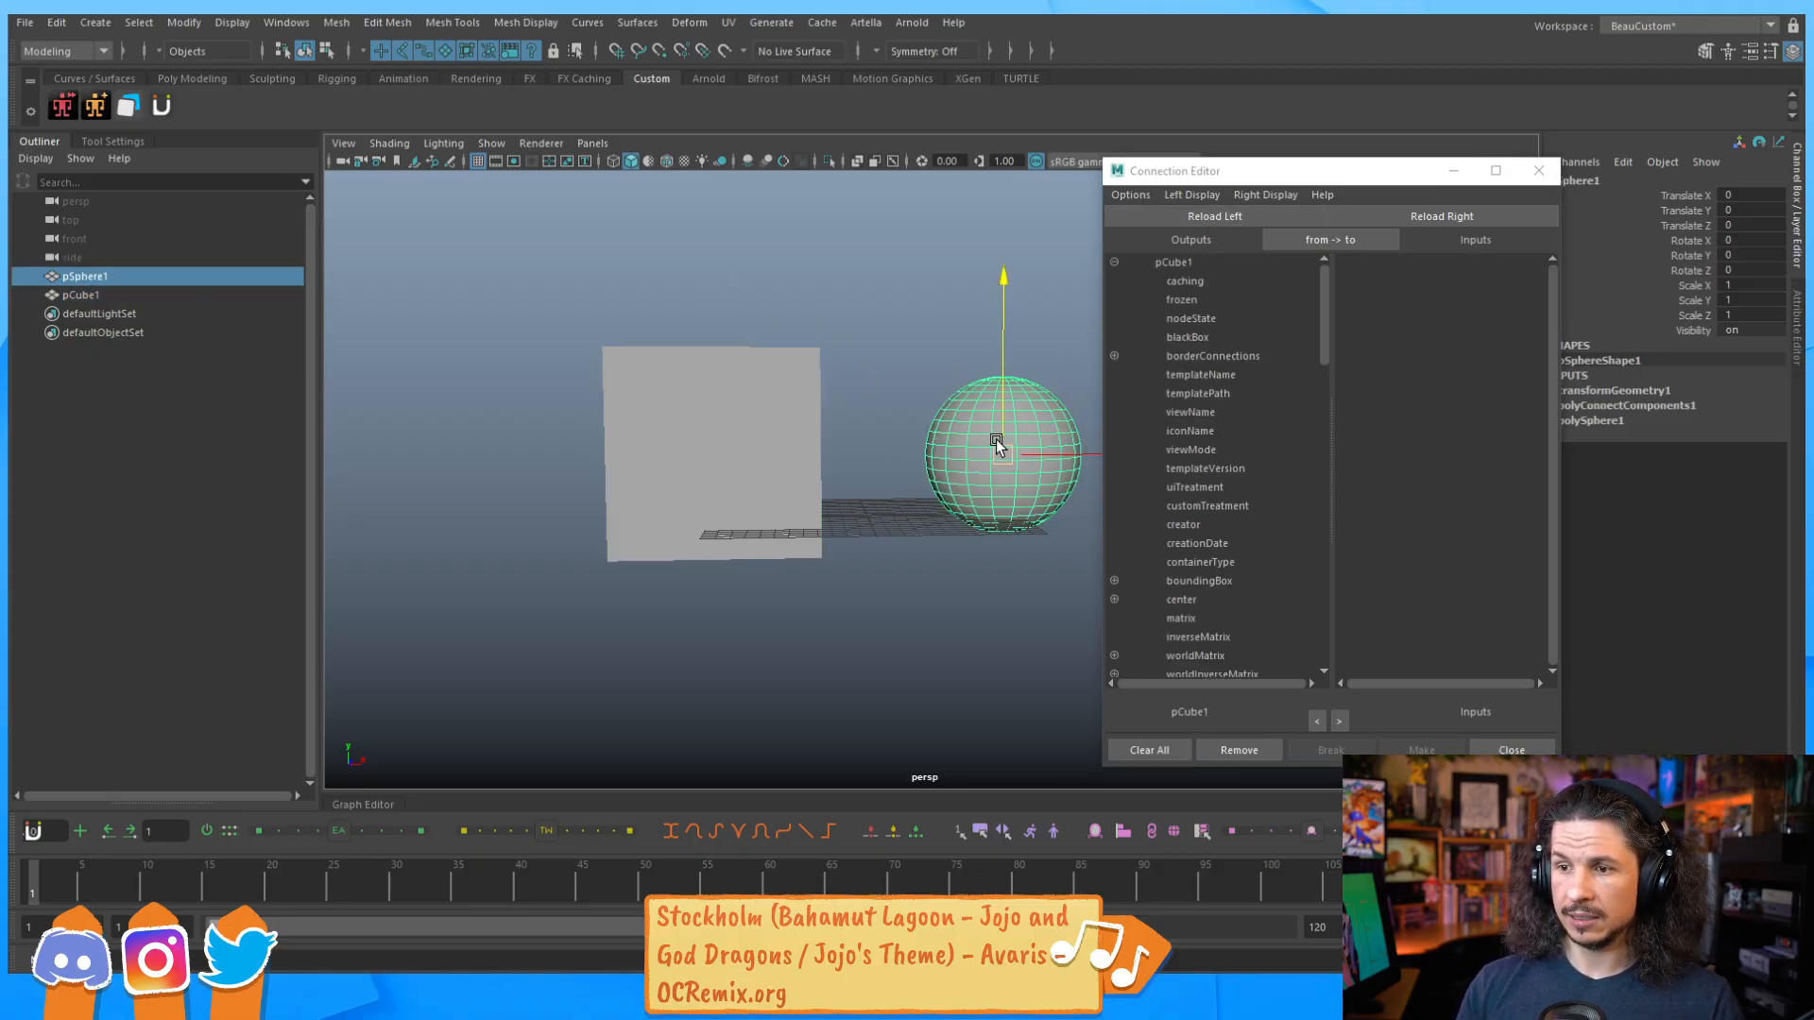
click(1445, 216)
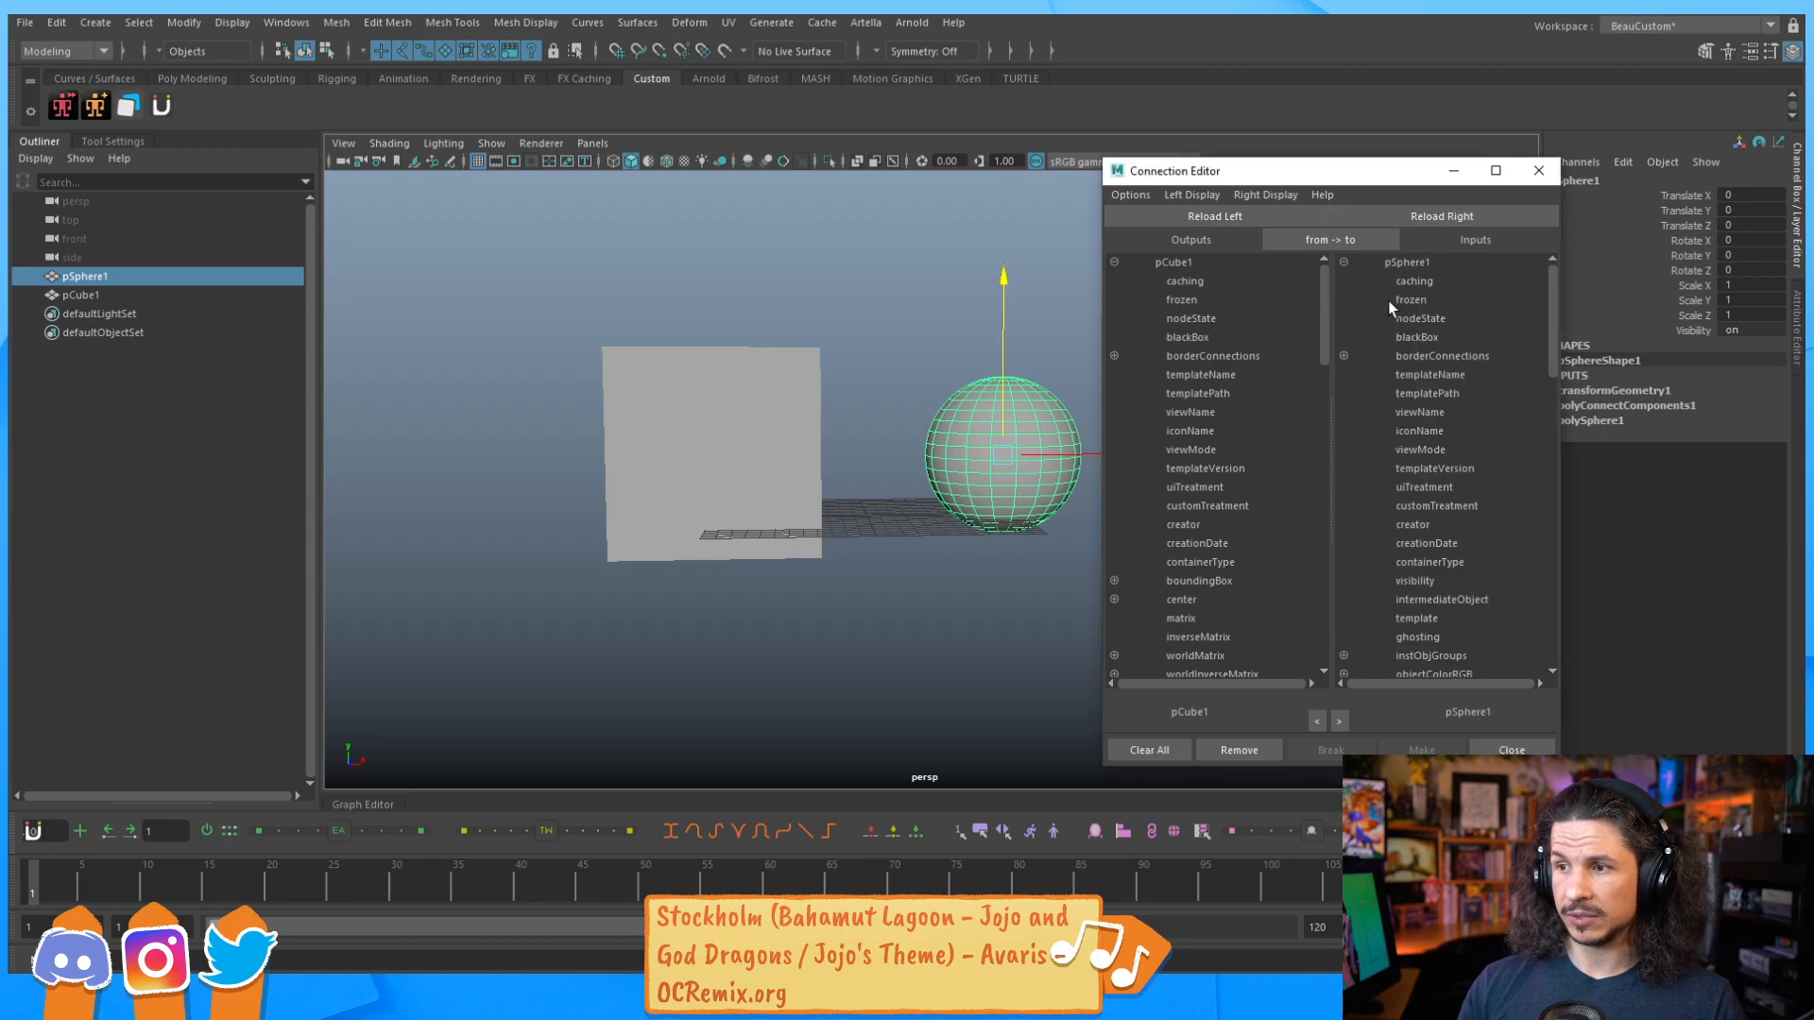
Connect the cube's translate attribute to the sphere's translate attribute.
drag(1325, 331, 1325, 353)
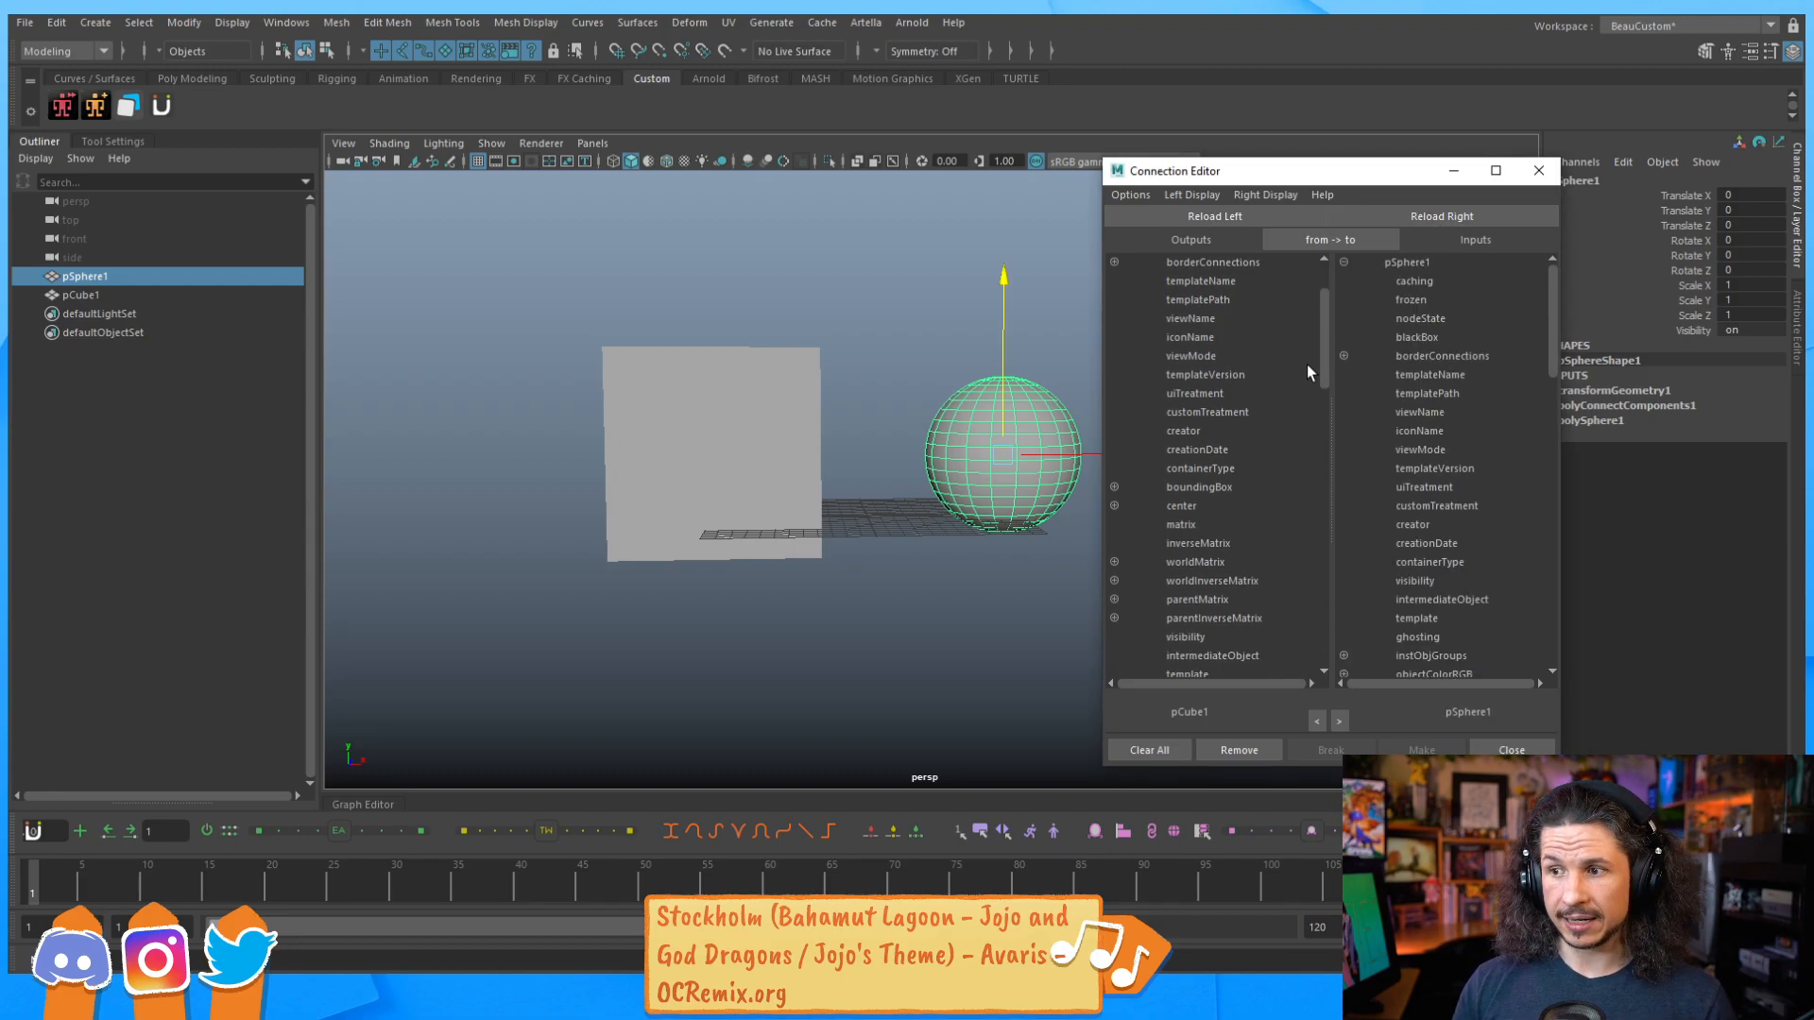
drag(1325, 361, 1326, 394)
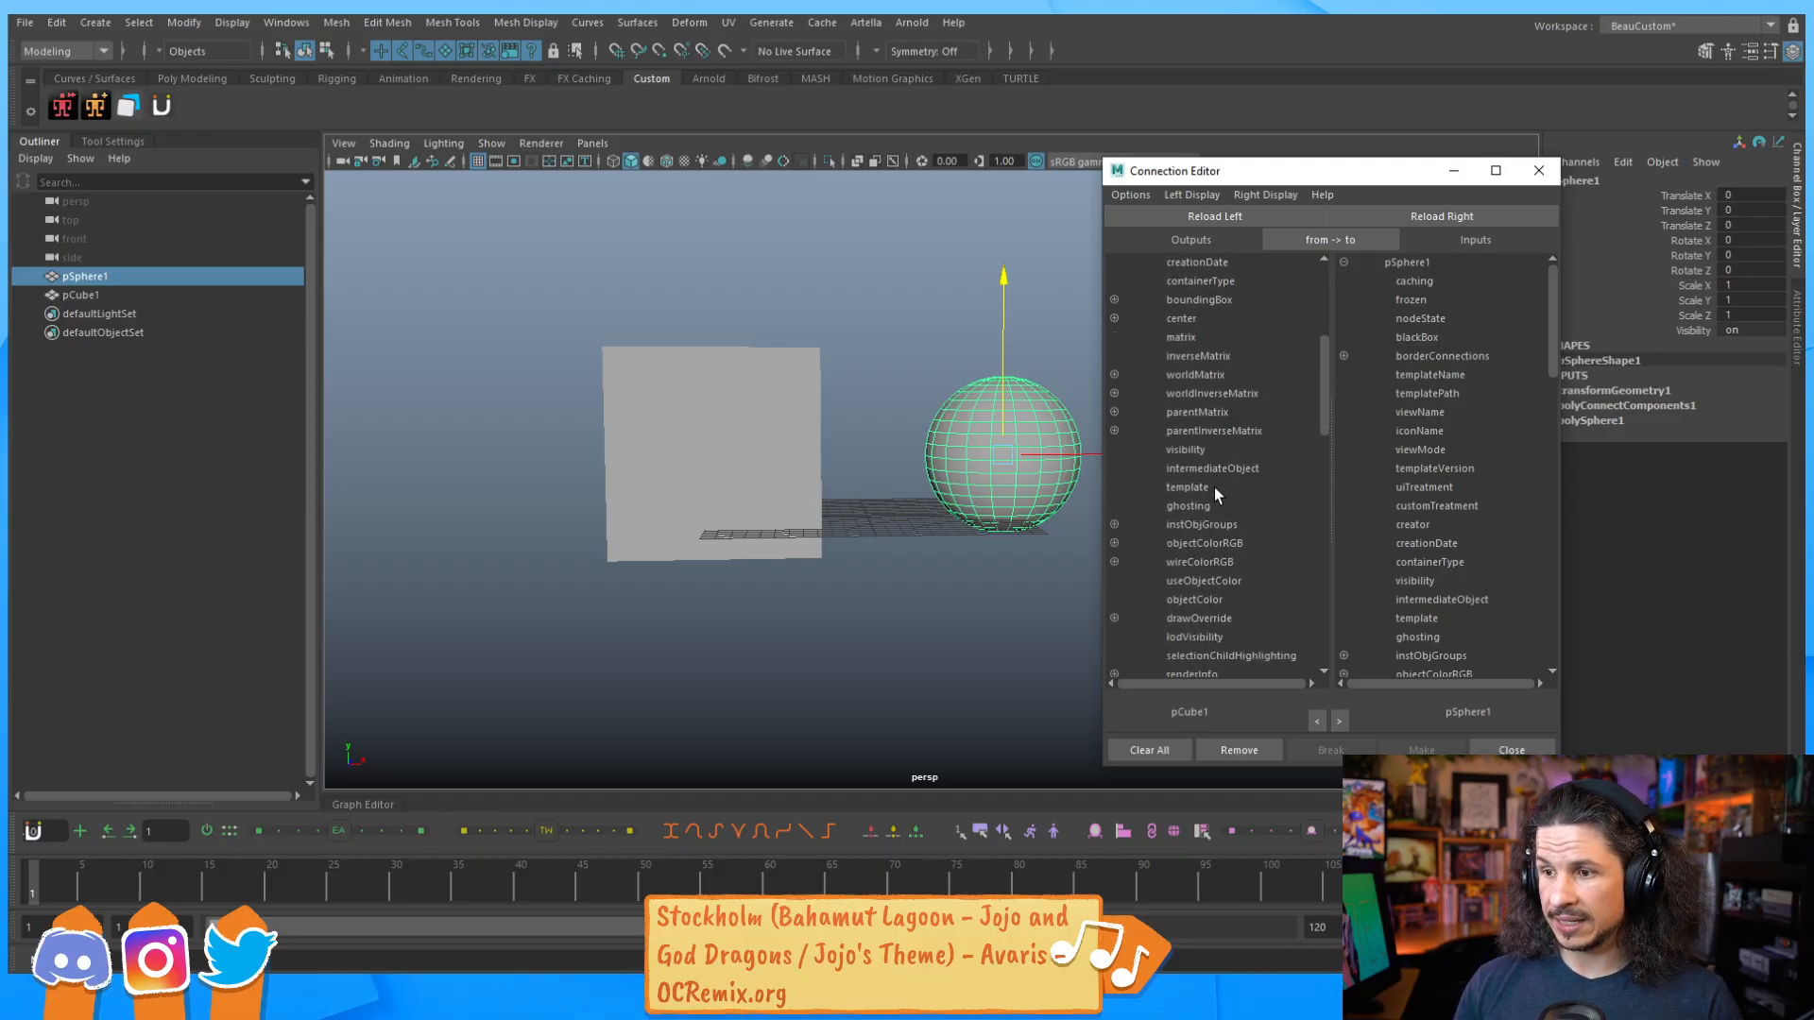
drag(1324, 416, 1320, 515)
scroll(1302, 513, down, 1)
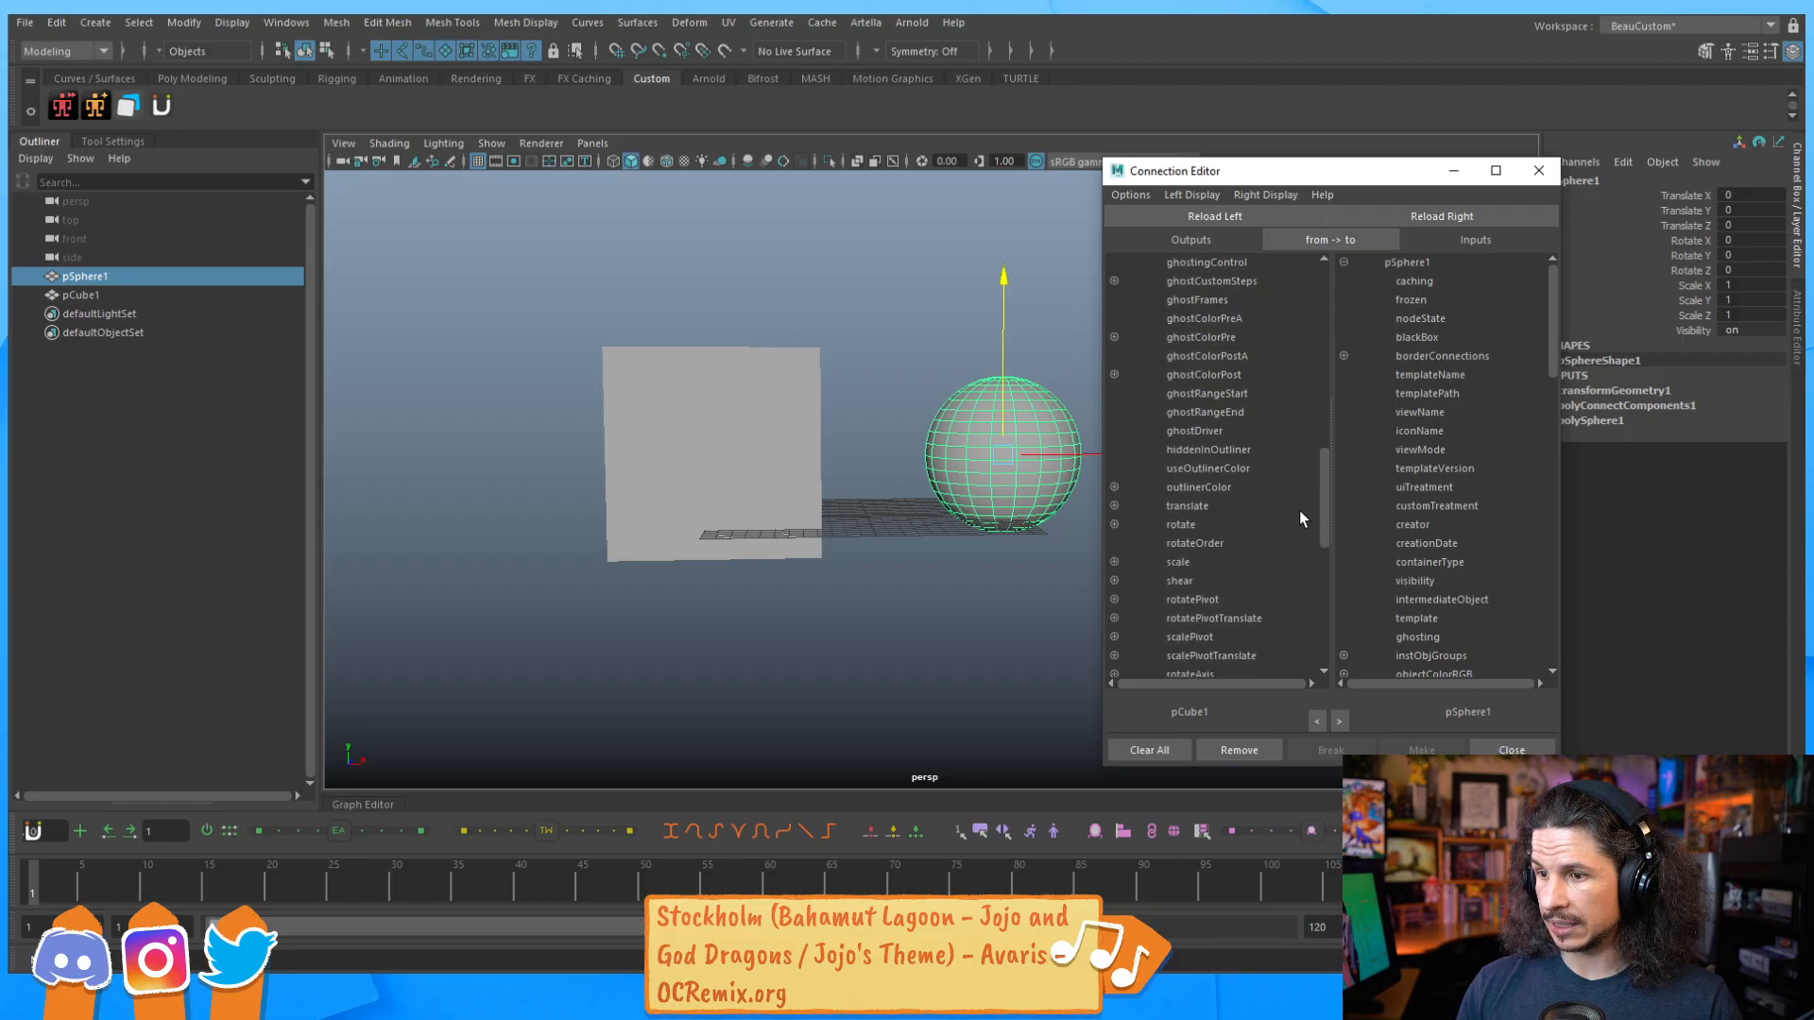
click(1187, 507)
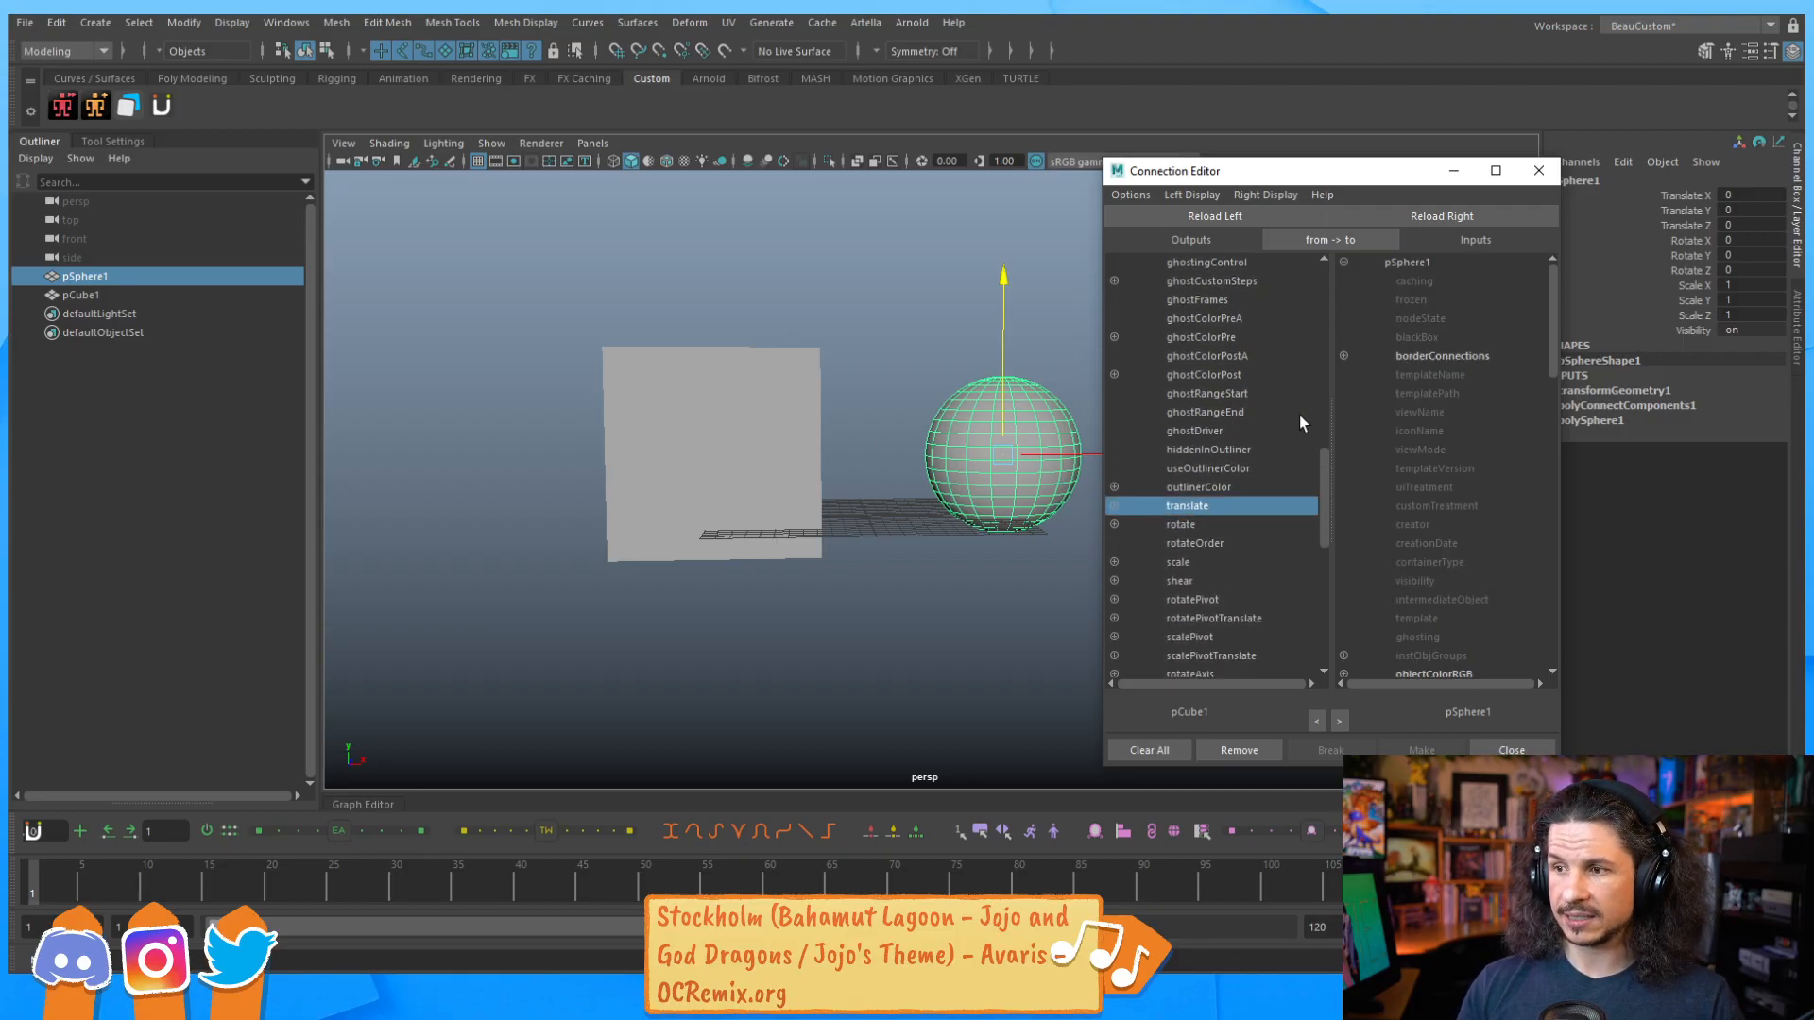
drag(1546, 355, 1520, 510)
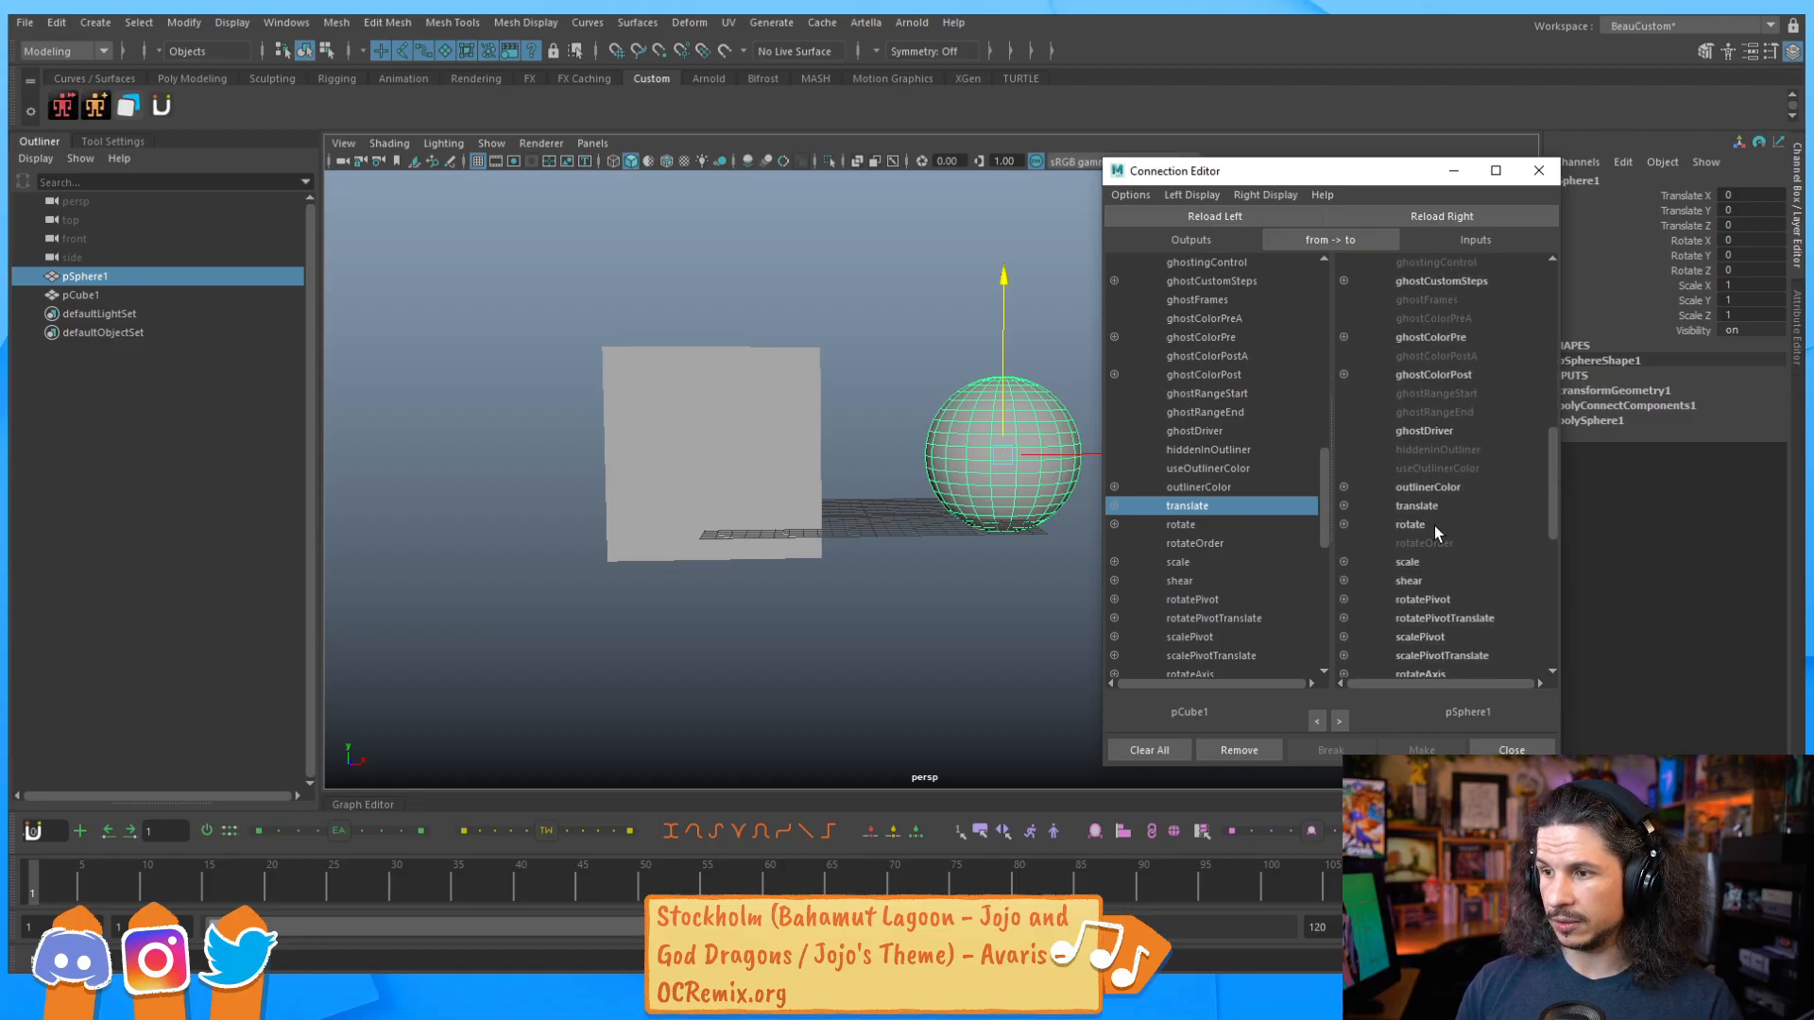
click(1416, 507)
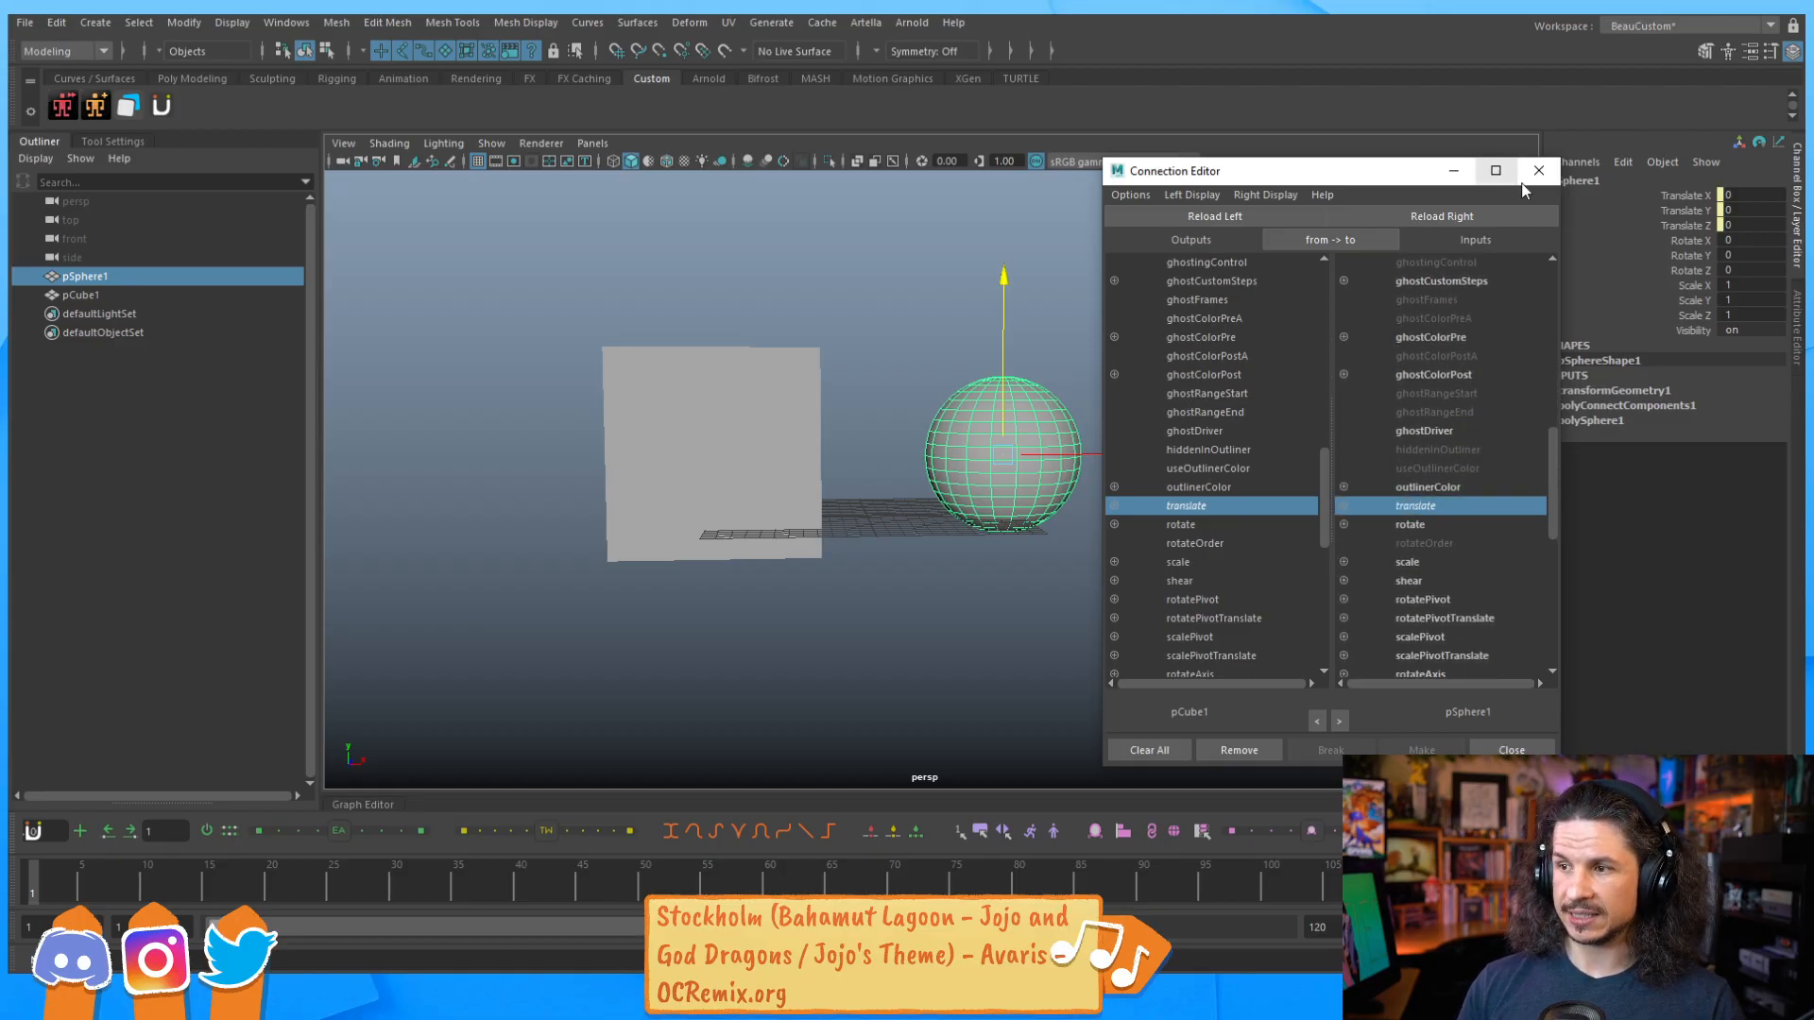
Test the translate connection by moving the cube around, and undo the move.
drag(895, 360, 975, 447)
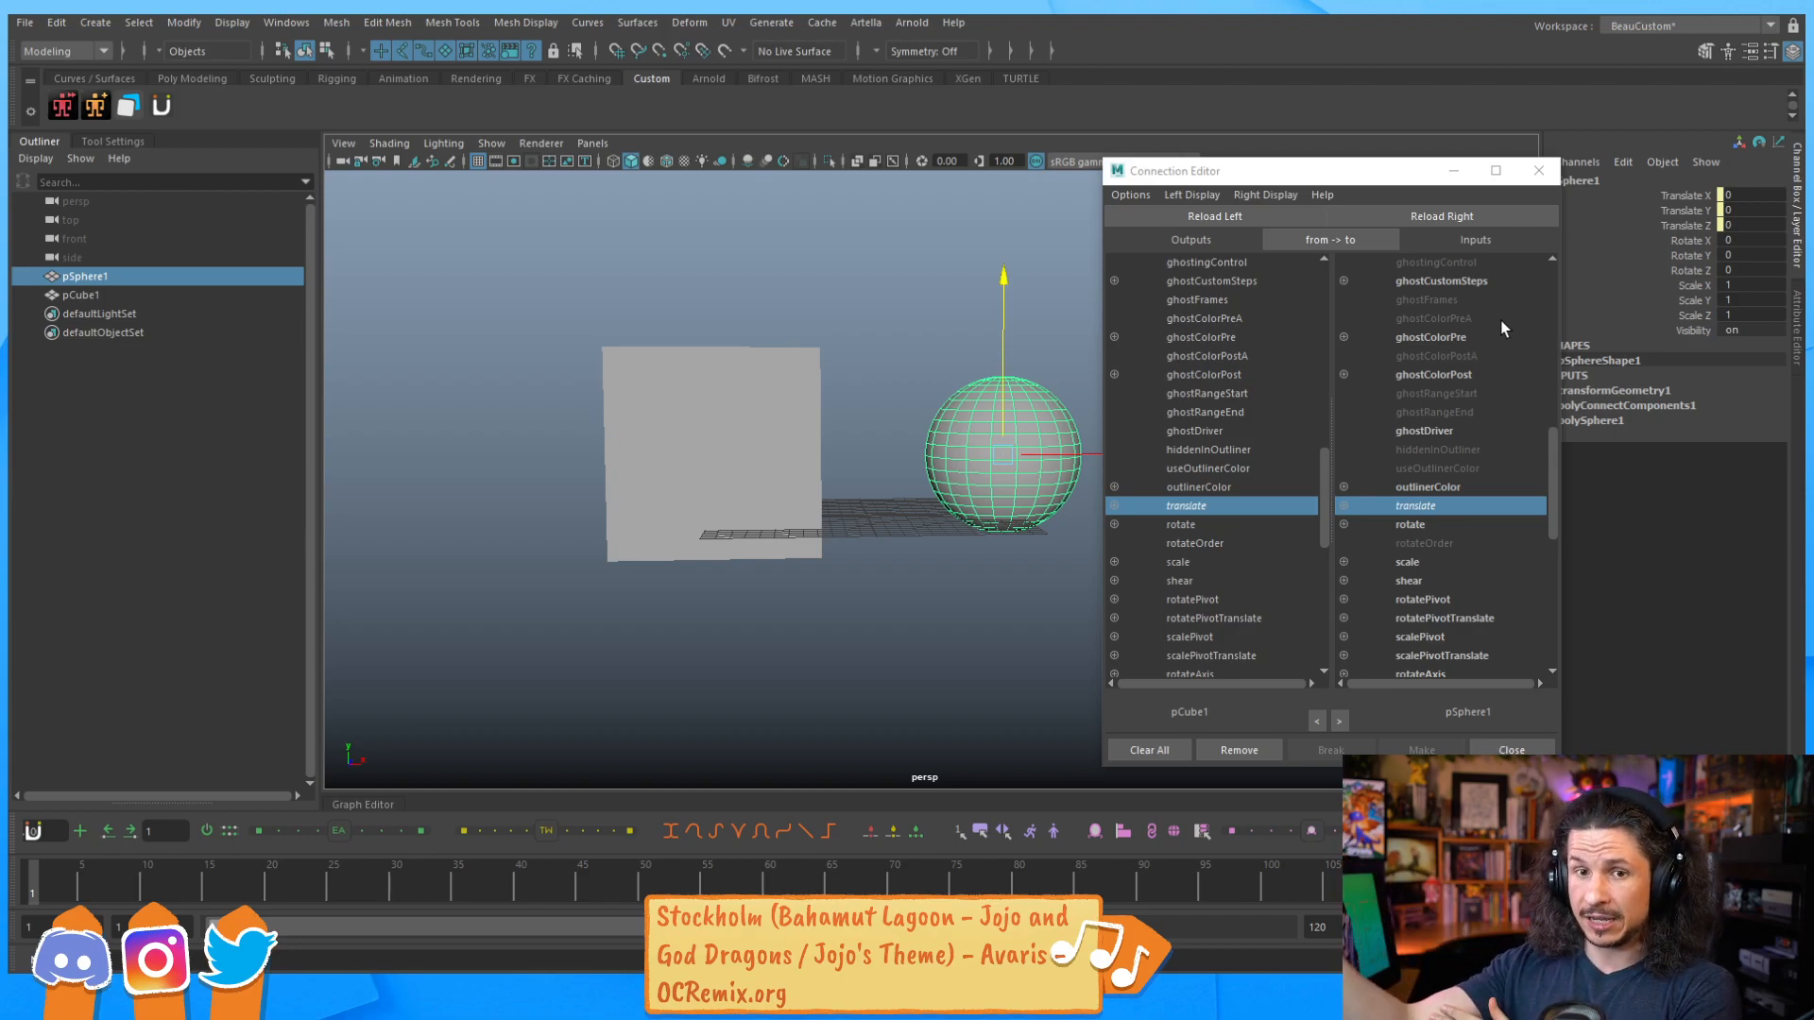
click(713, 406)
middle_drag(834, 315, 867, 414)
key(ctrl+z)
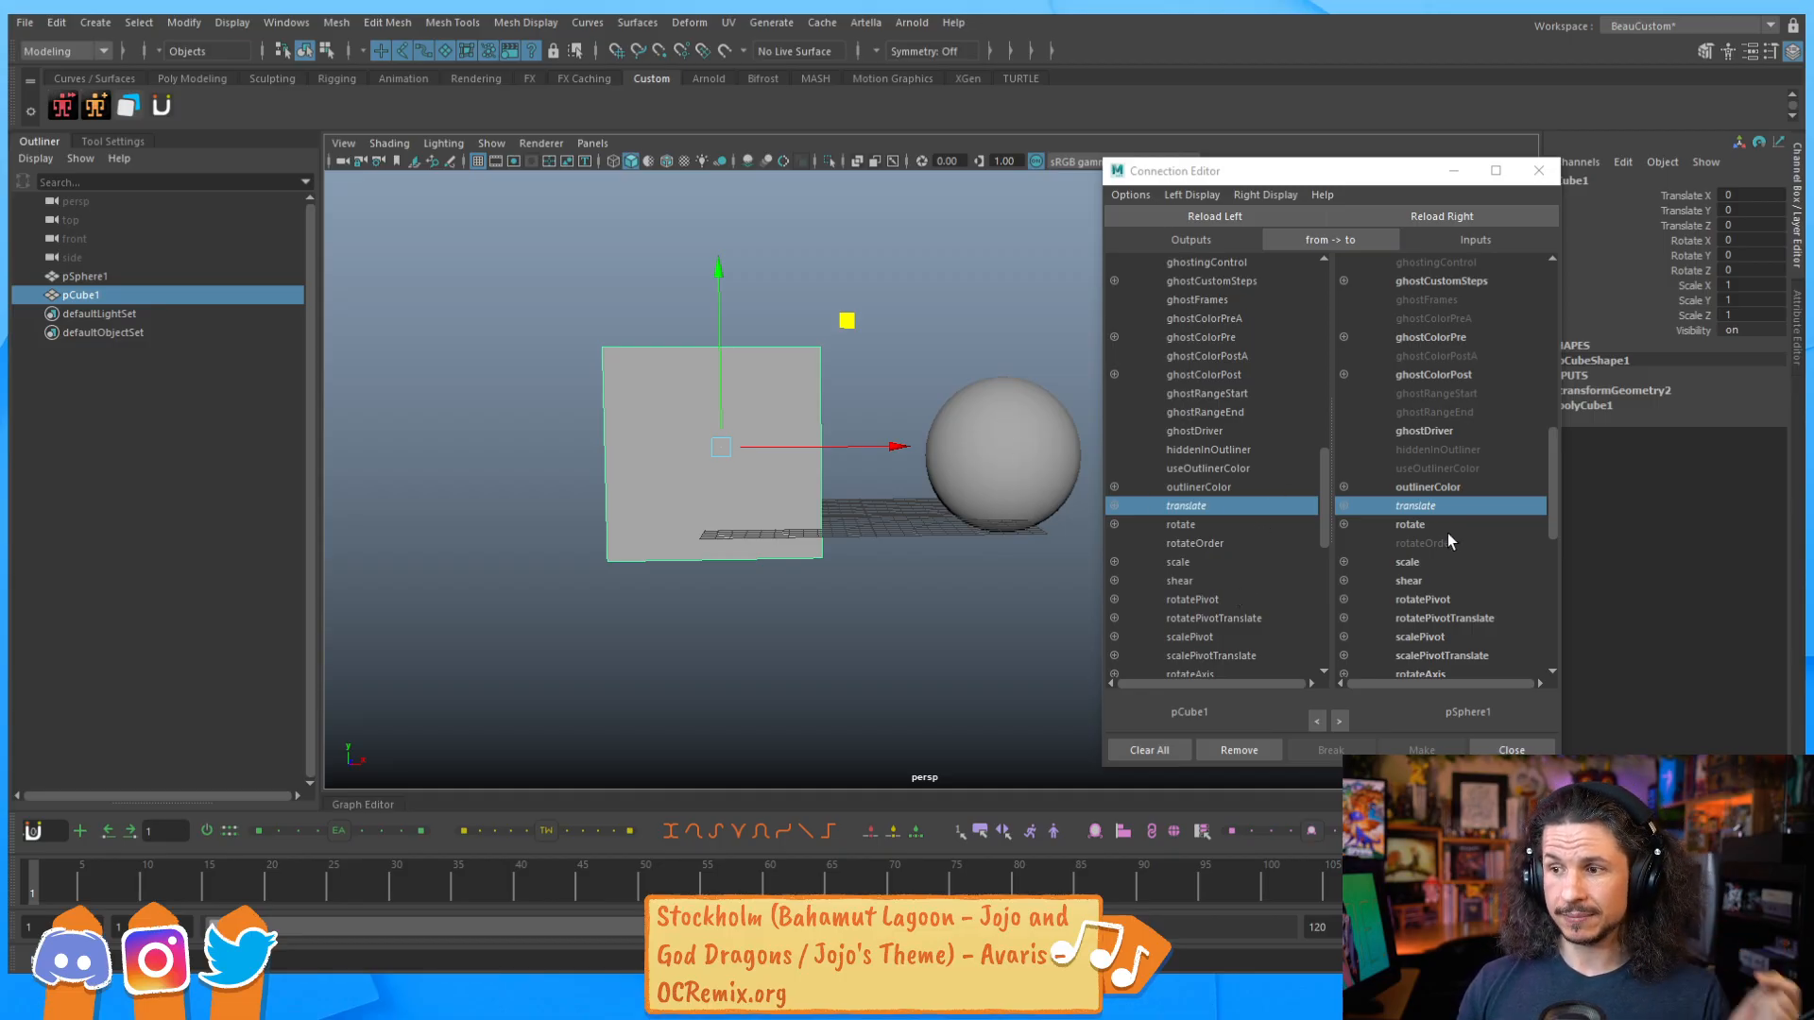
Disconnect the sphere's translate, connect the cube's translate to the sphere's rotate instead, and turn on Wireframe on Shaded.
click(1431, 506)
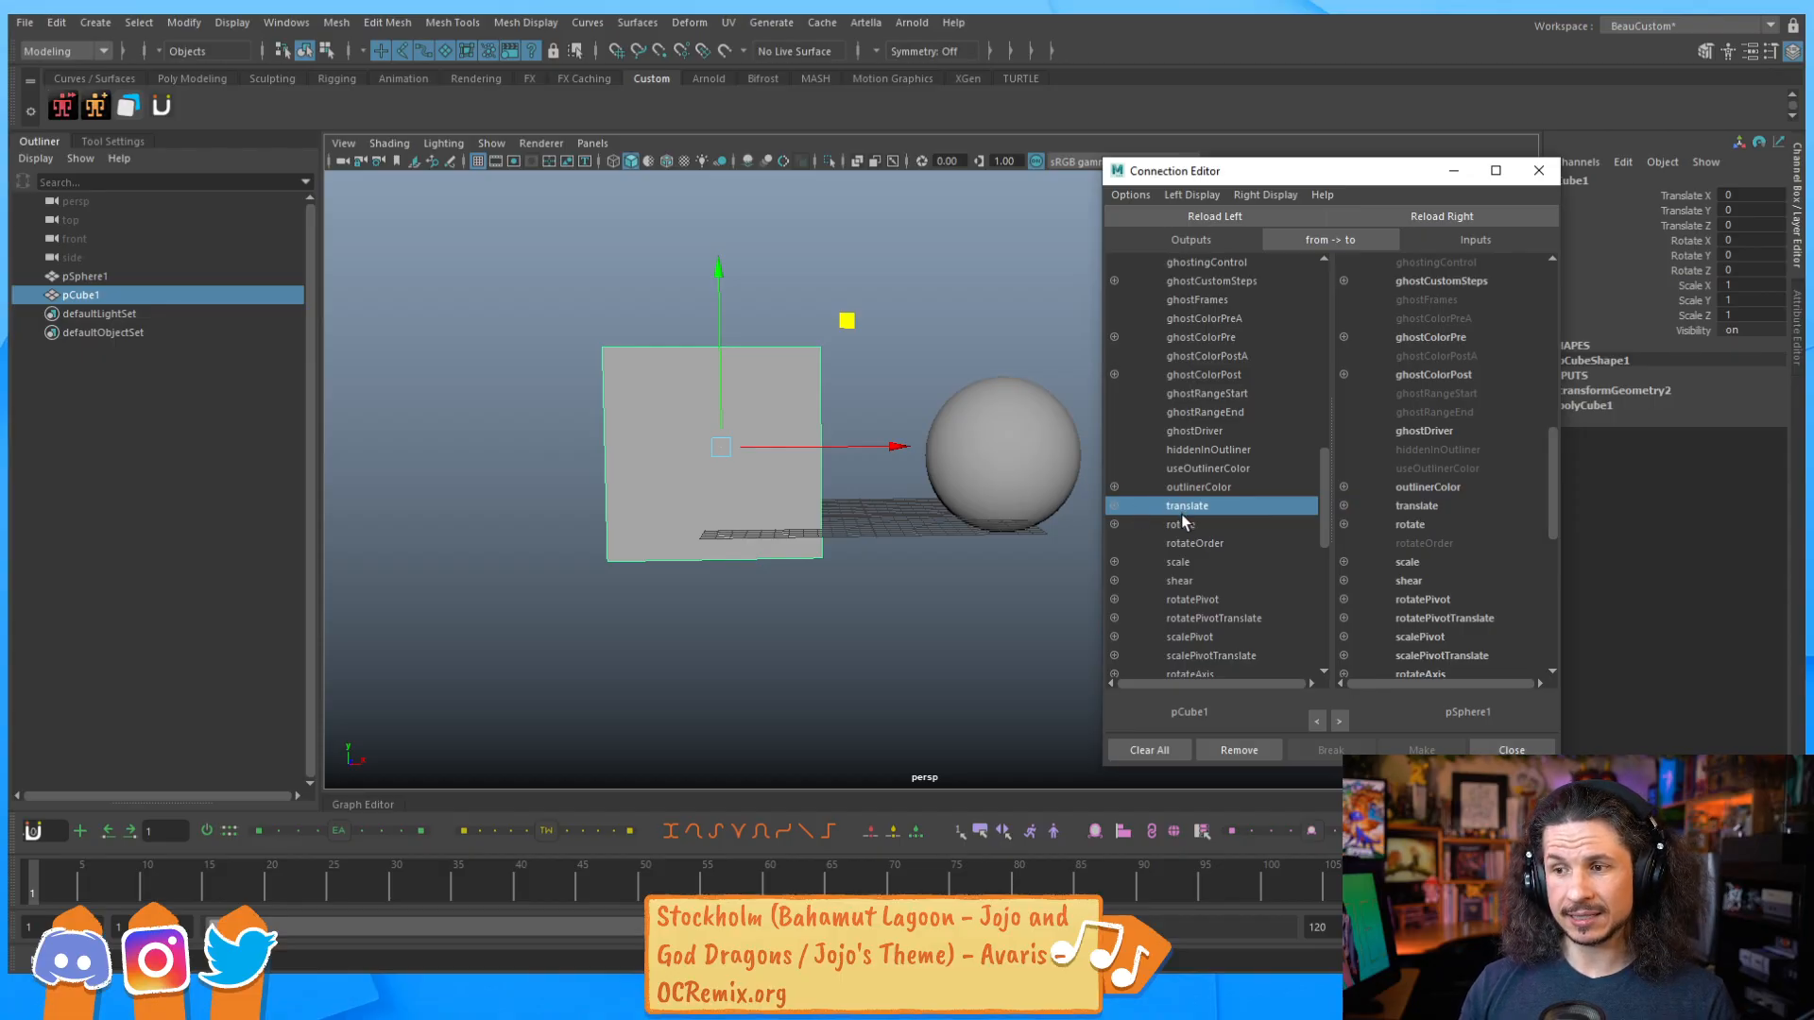
click(1410, 525)
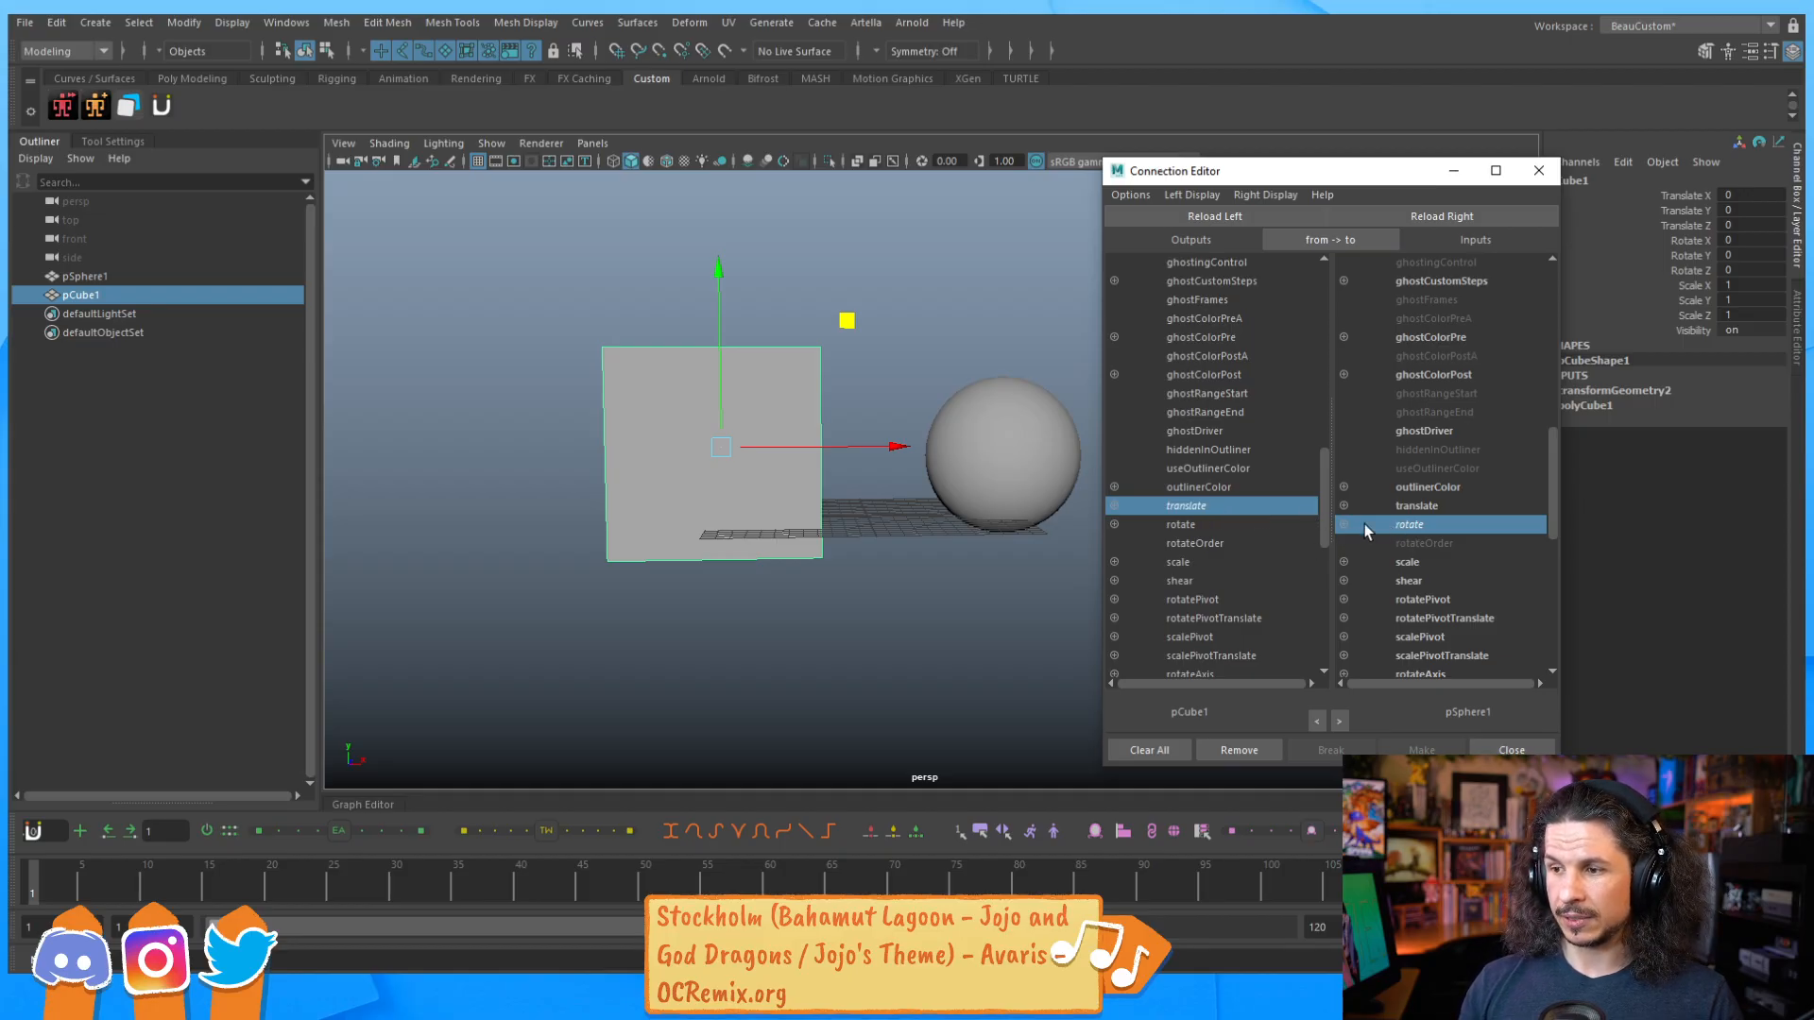
click(390, 143)
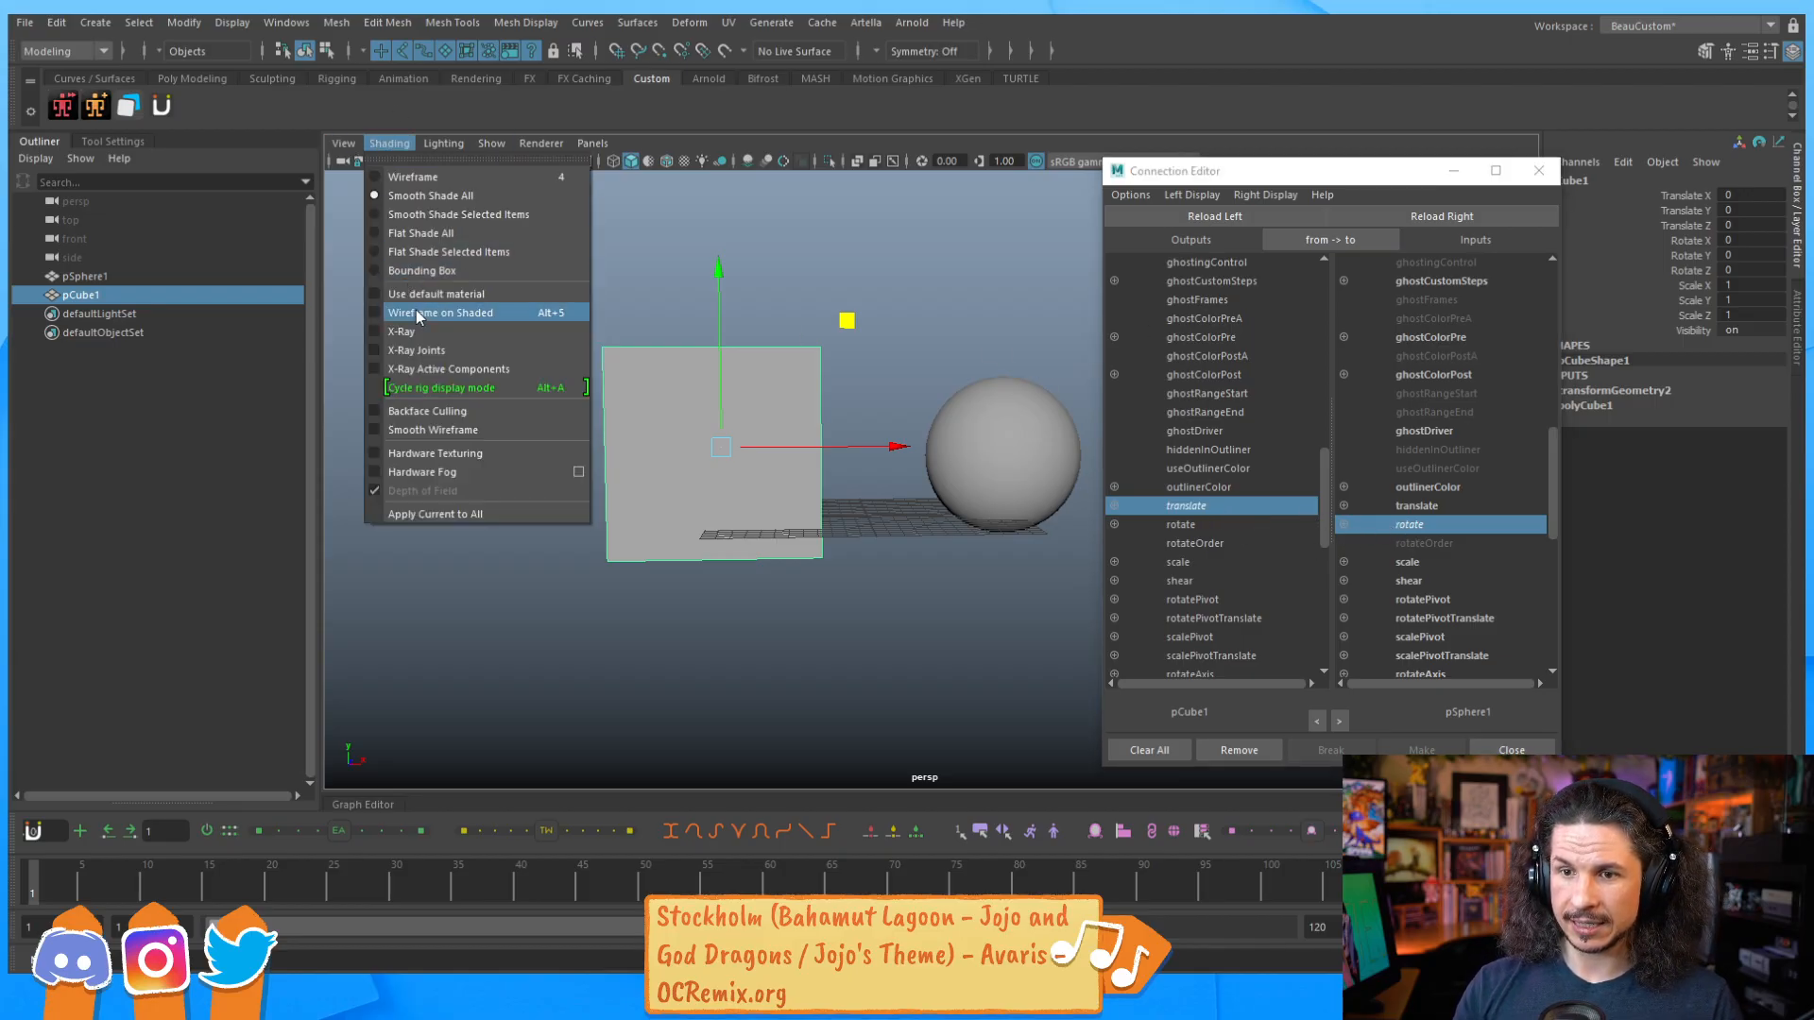
click(427, 314)
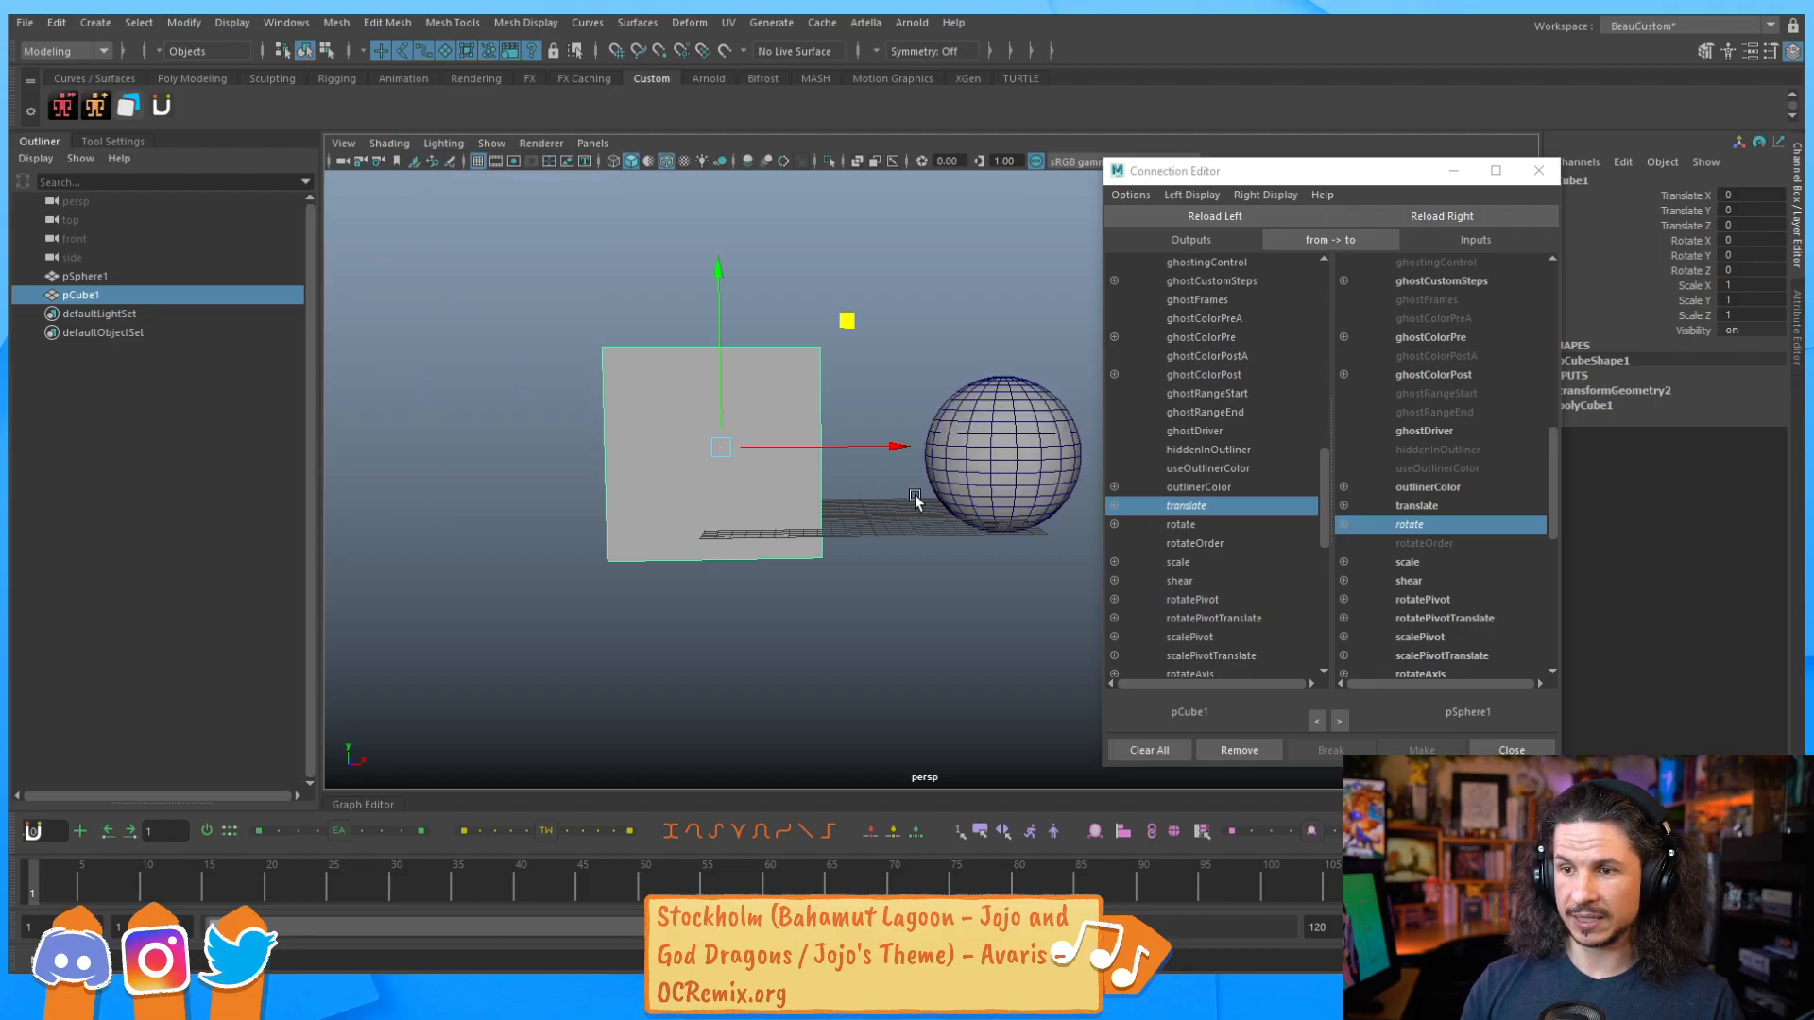
Test the rotate connection by moving the cube around, leaving it at about X -15 and Y 7.2.
click(720, 597)
click(771, 440)
drag(897, 452, 676, 441)
drag(622, 324, 728, 263)
key(ctrl+z)
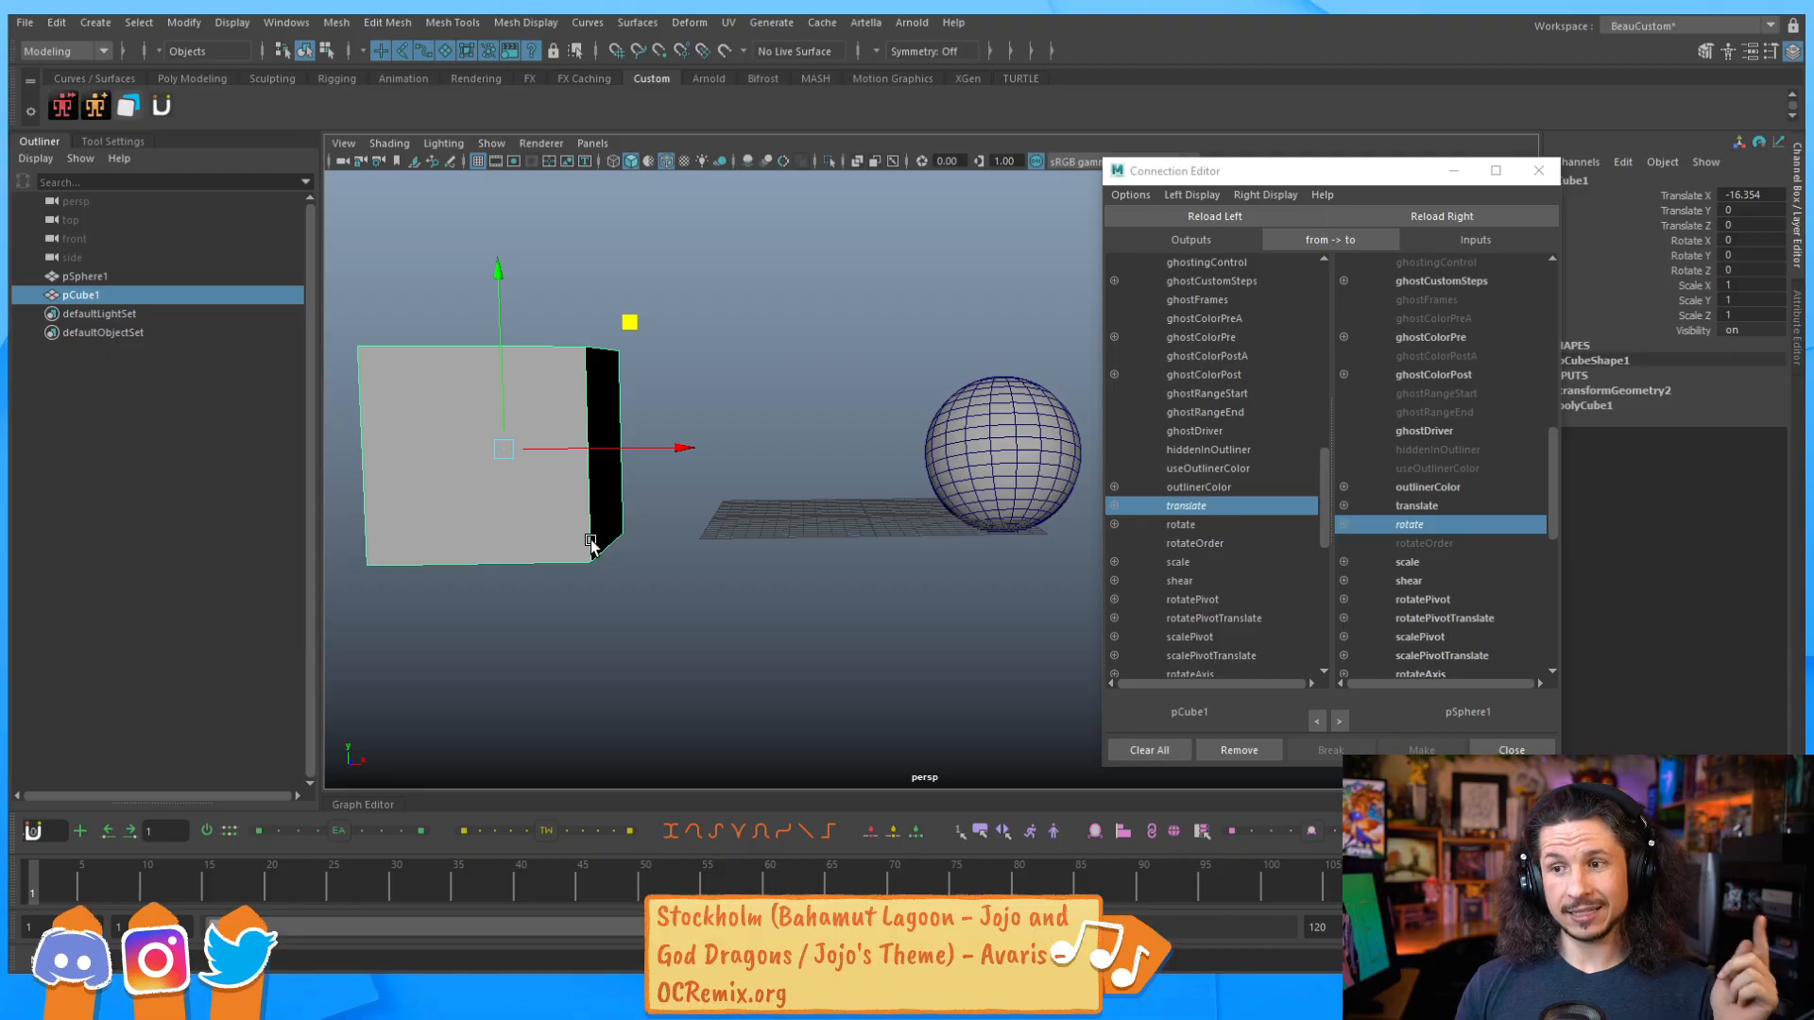
drag(629, 324, 650, 223)
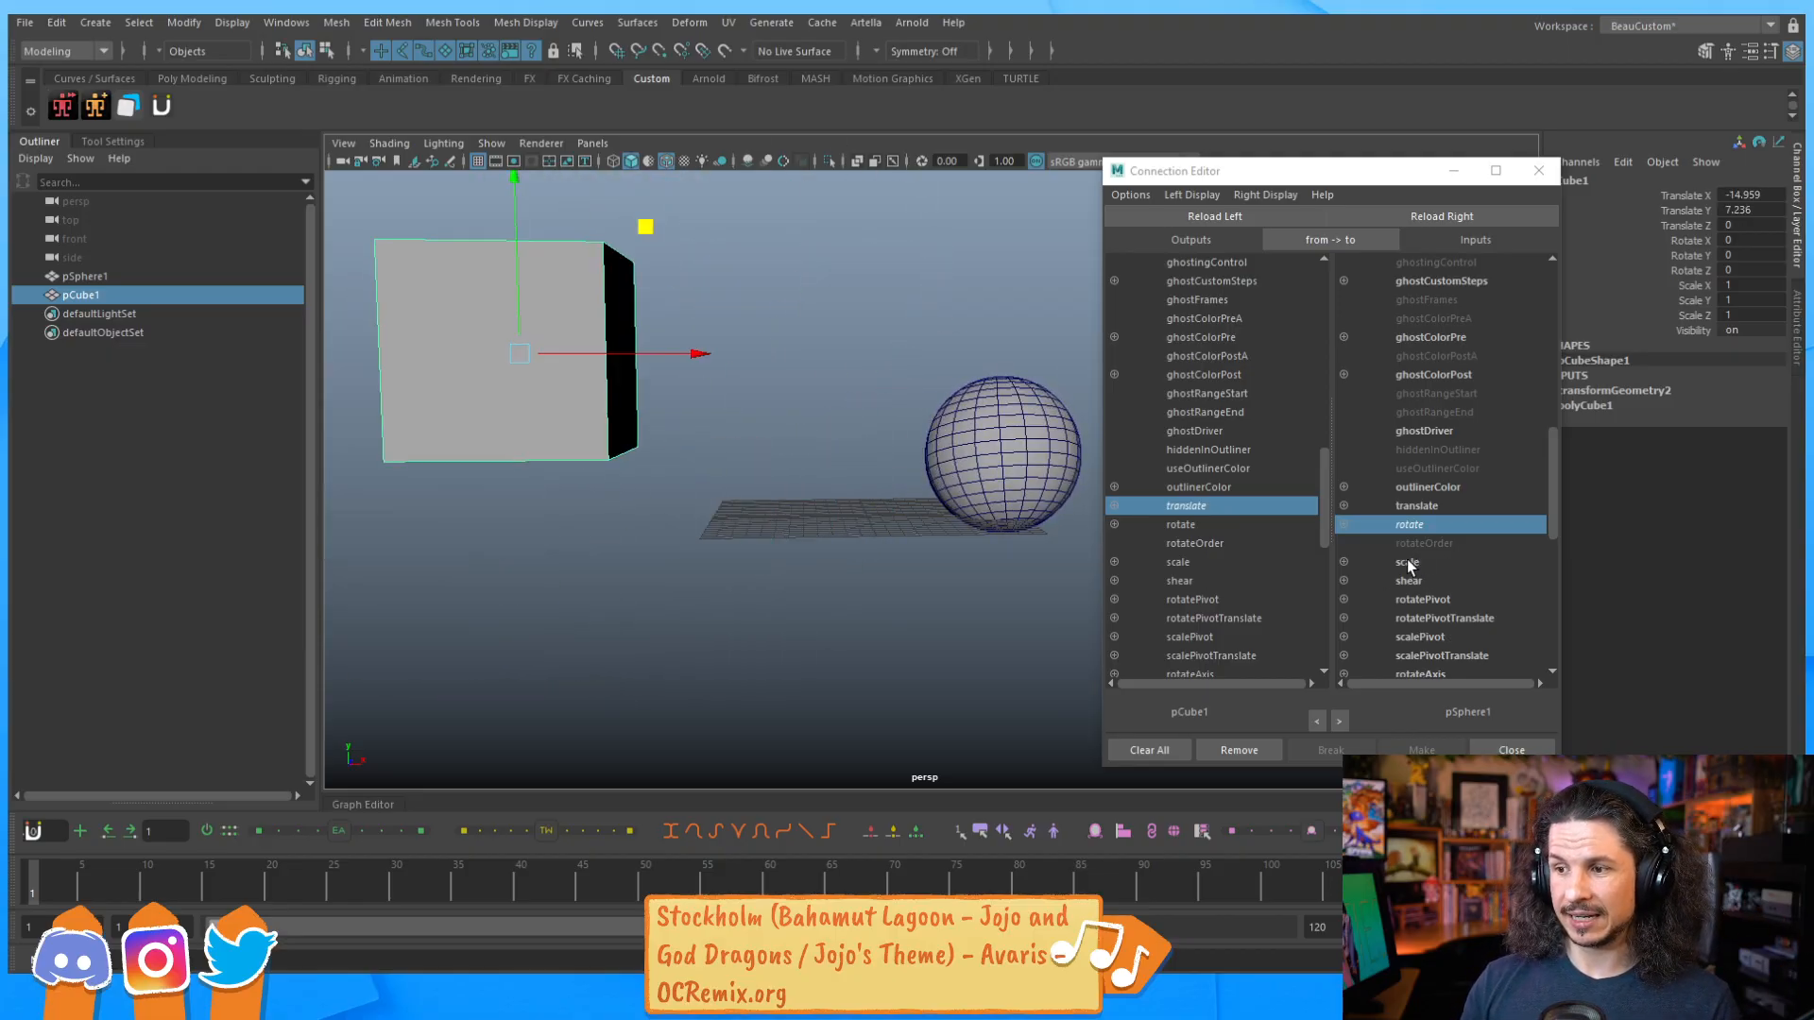
Try connecting the cube's translate to the sphere's scale, test it by moving the cube, and undo both changes.
click(1415, 567)
drag(646, 228, 839, 350)
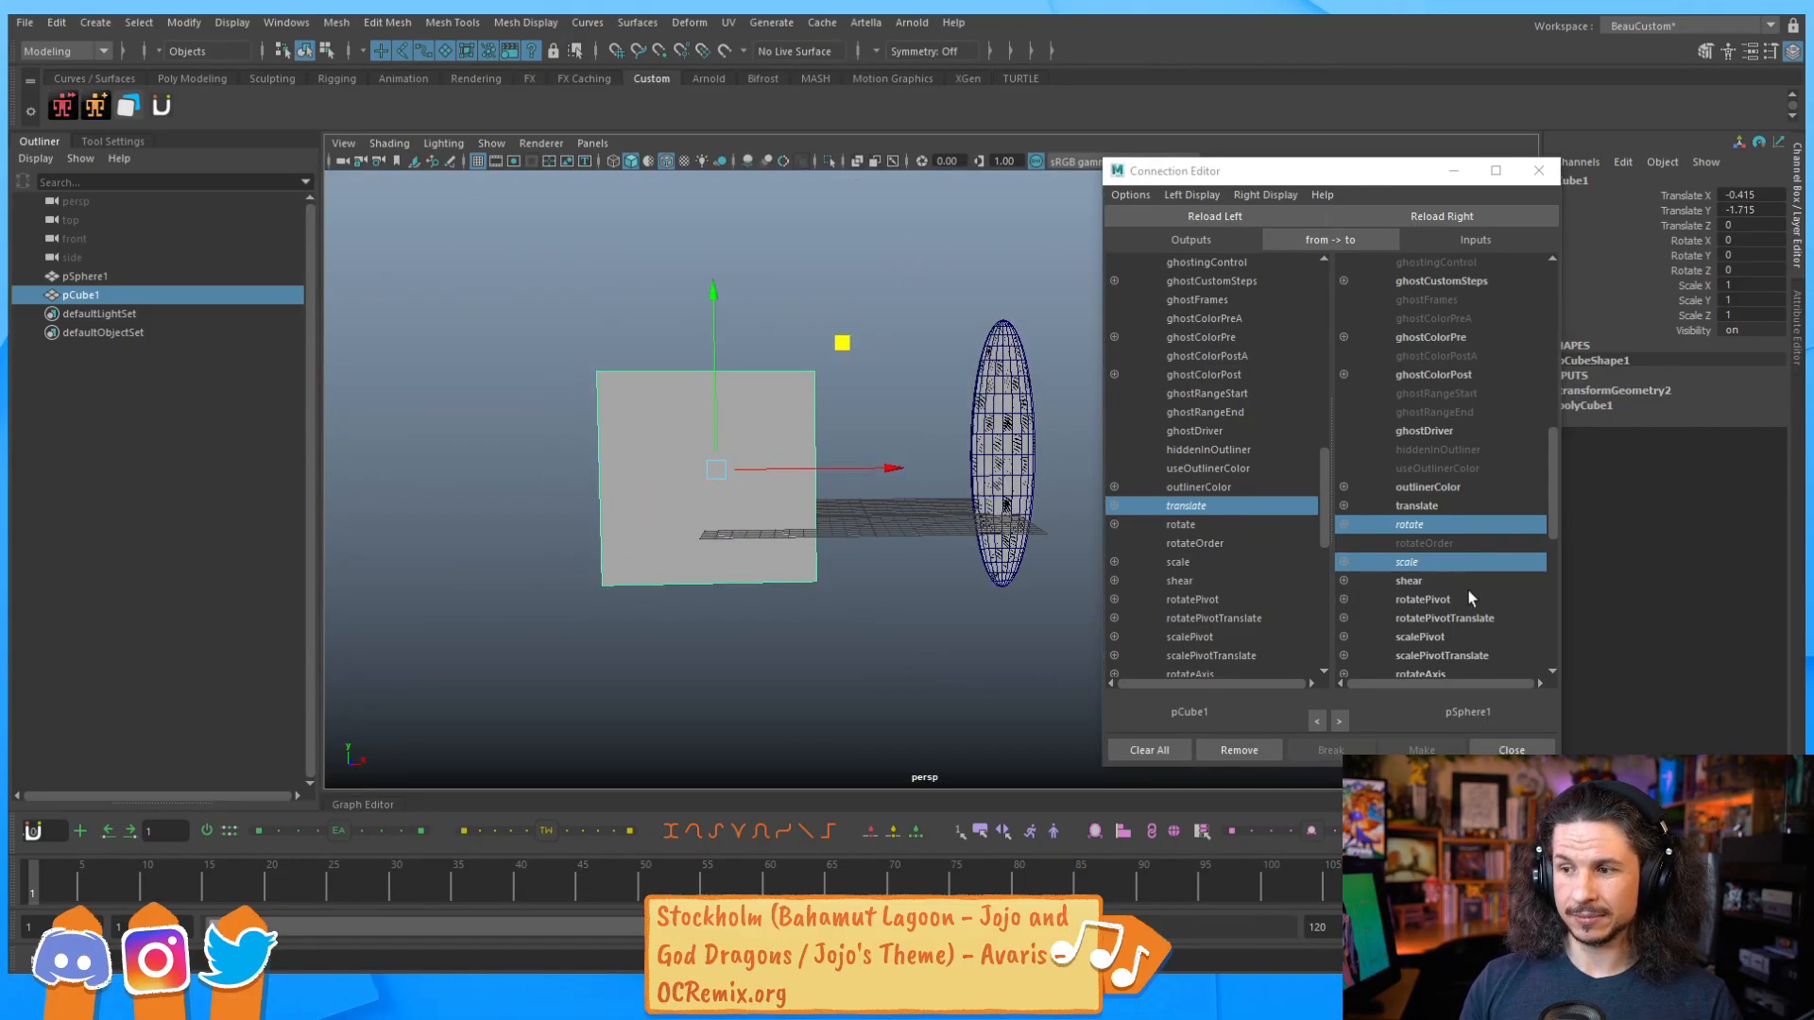
click(1403, 559)
key(ctrl+z)
key(ctrl+z)
key(ctrl+z)
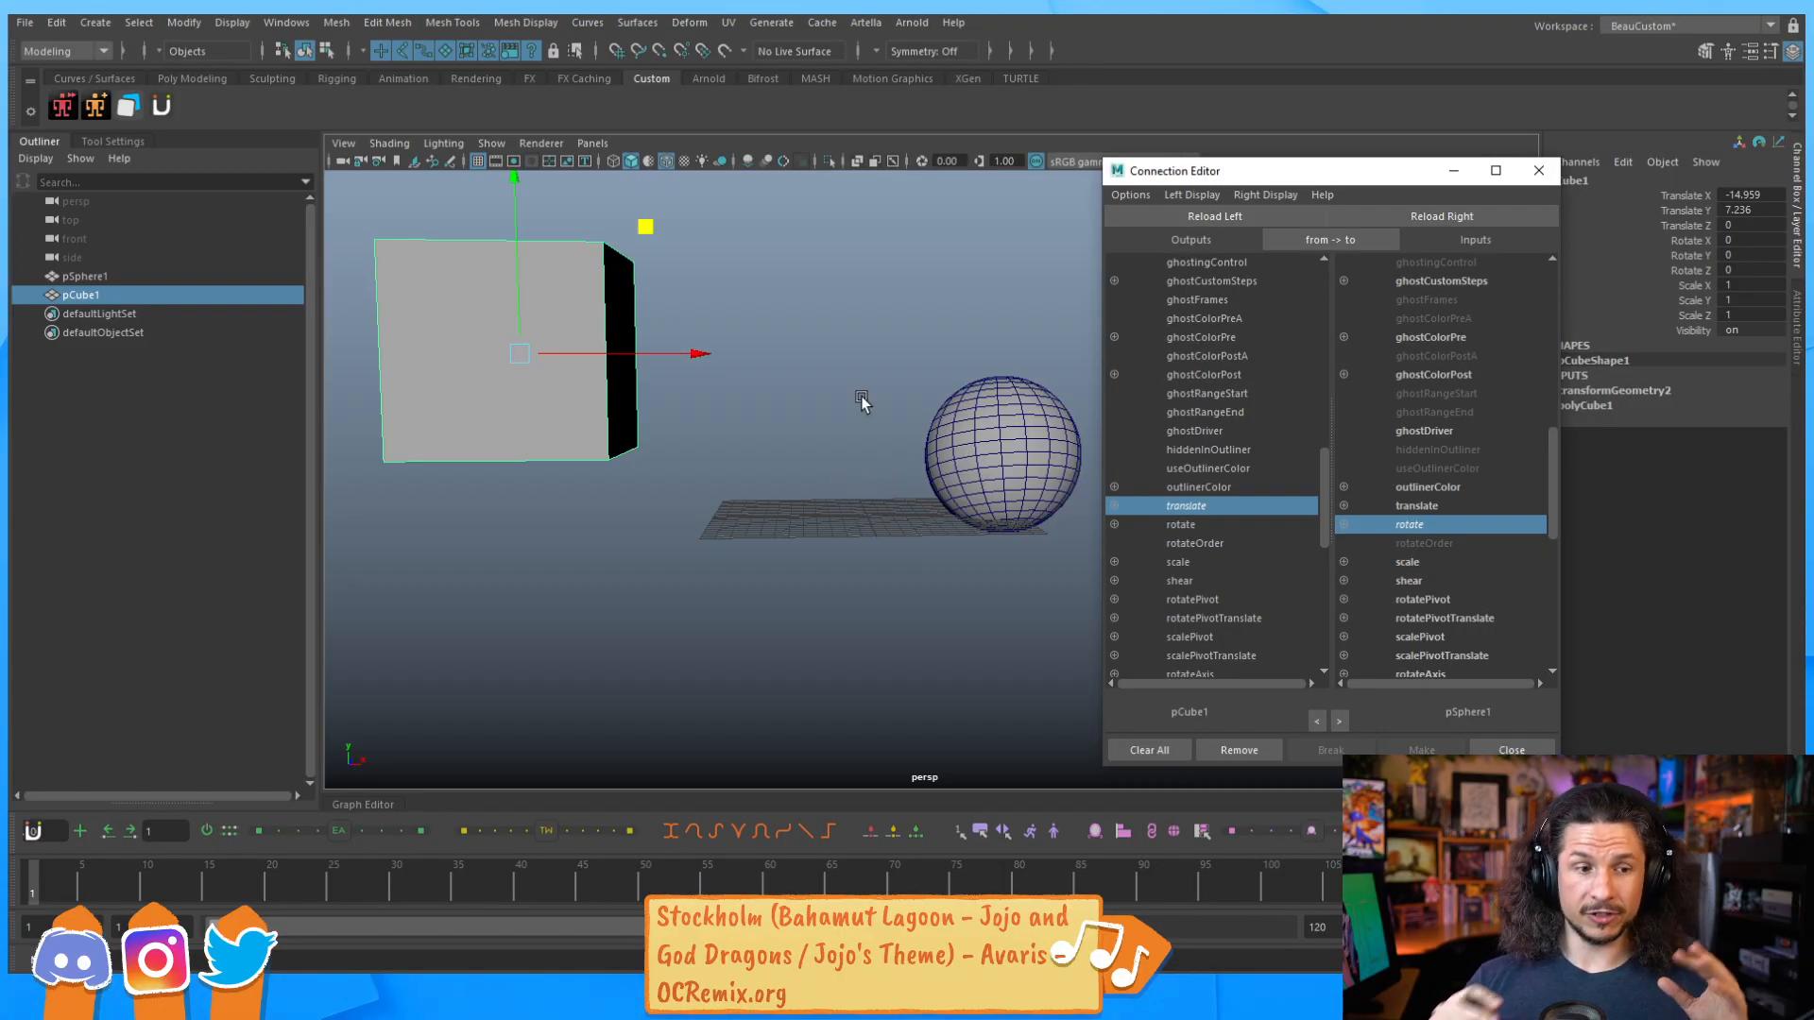
Move the cube to about X -11 and Y 2.4, and graph its input and output connections in the Node Editor.
drag(645, 227, 675, 248)
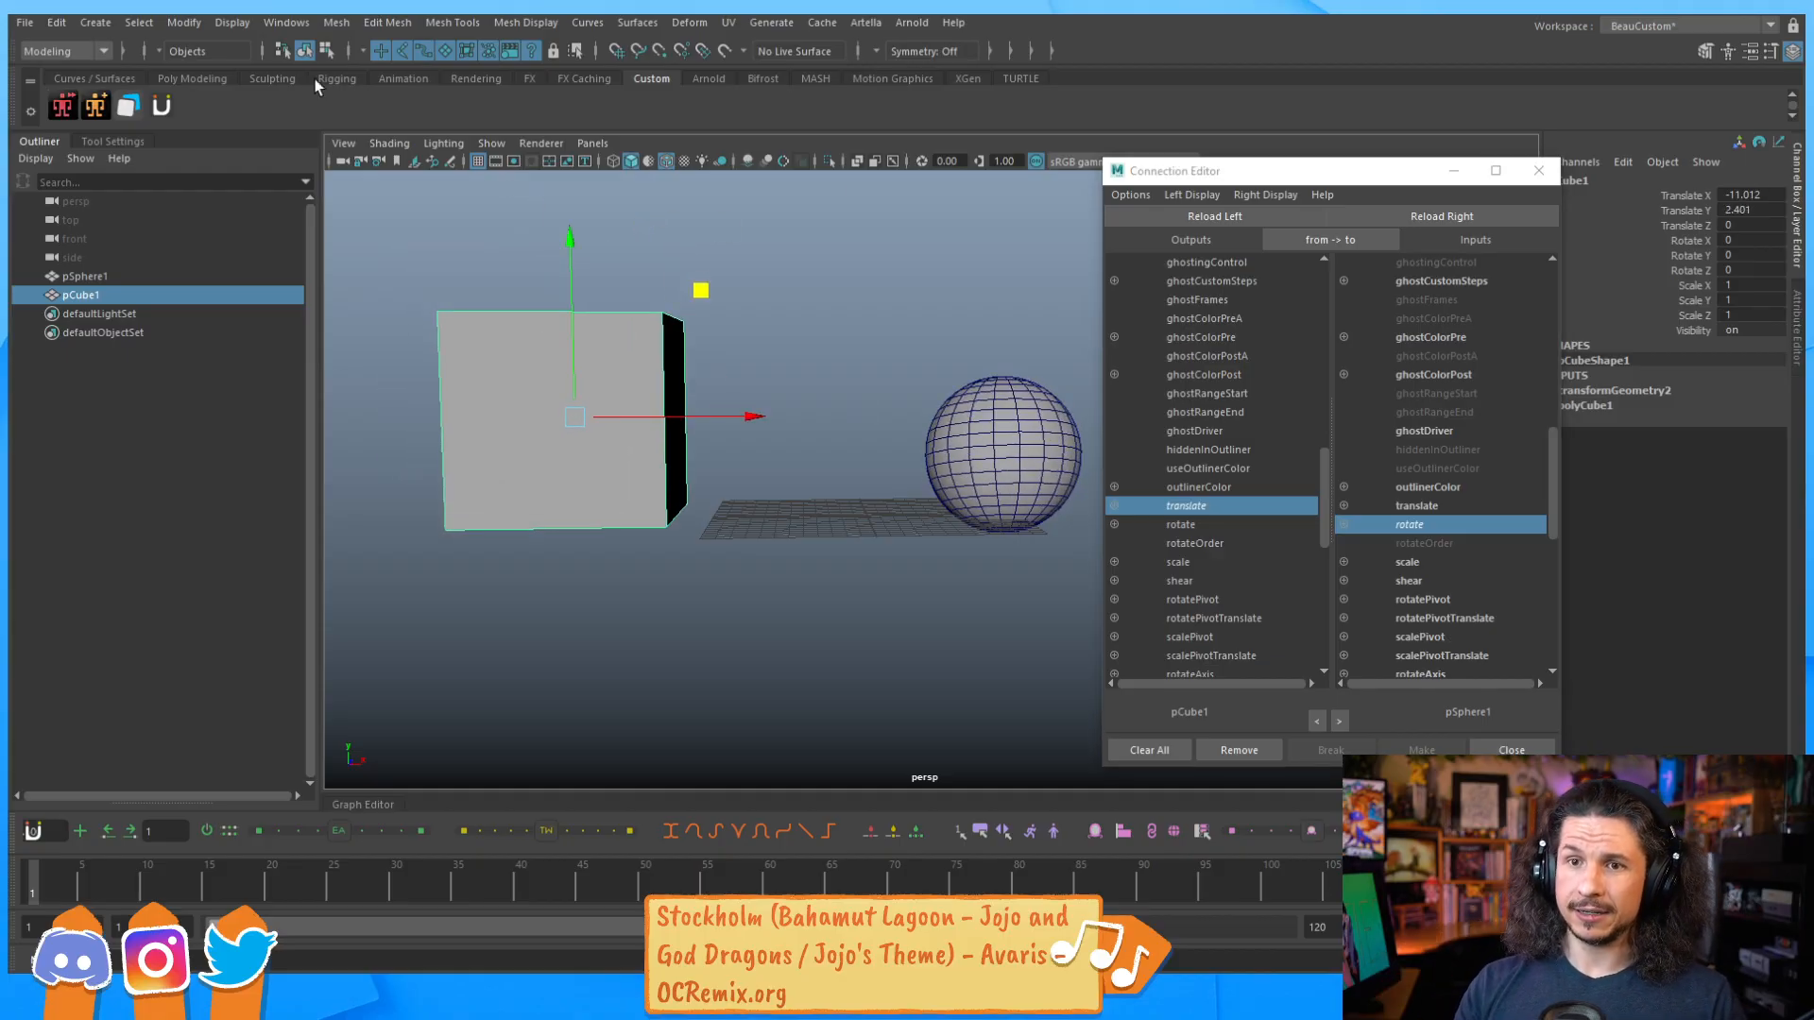
click(304, 28)
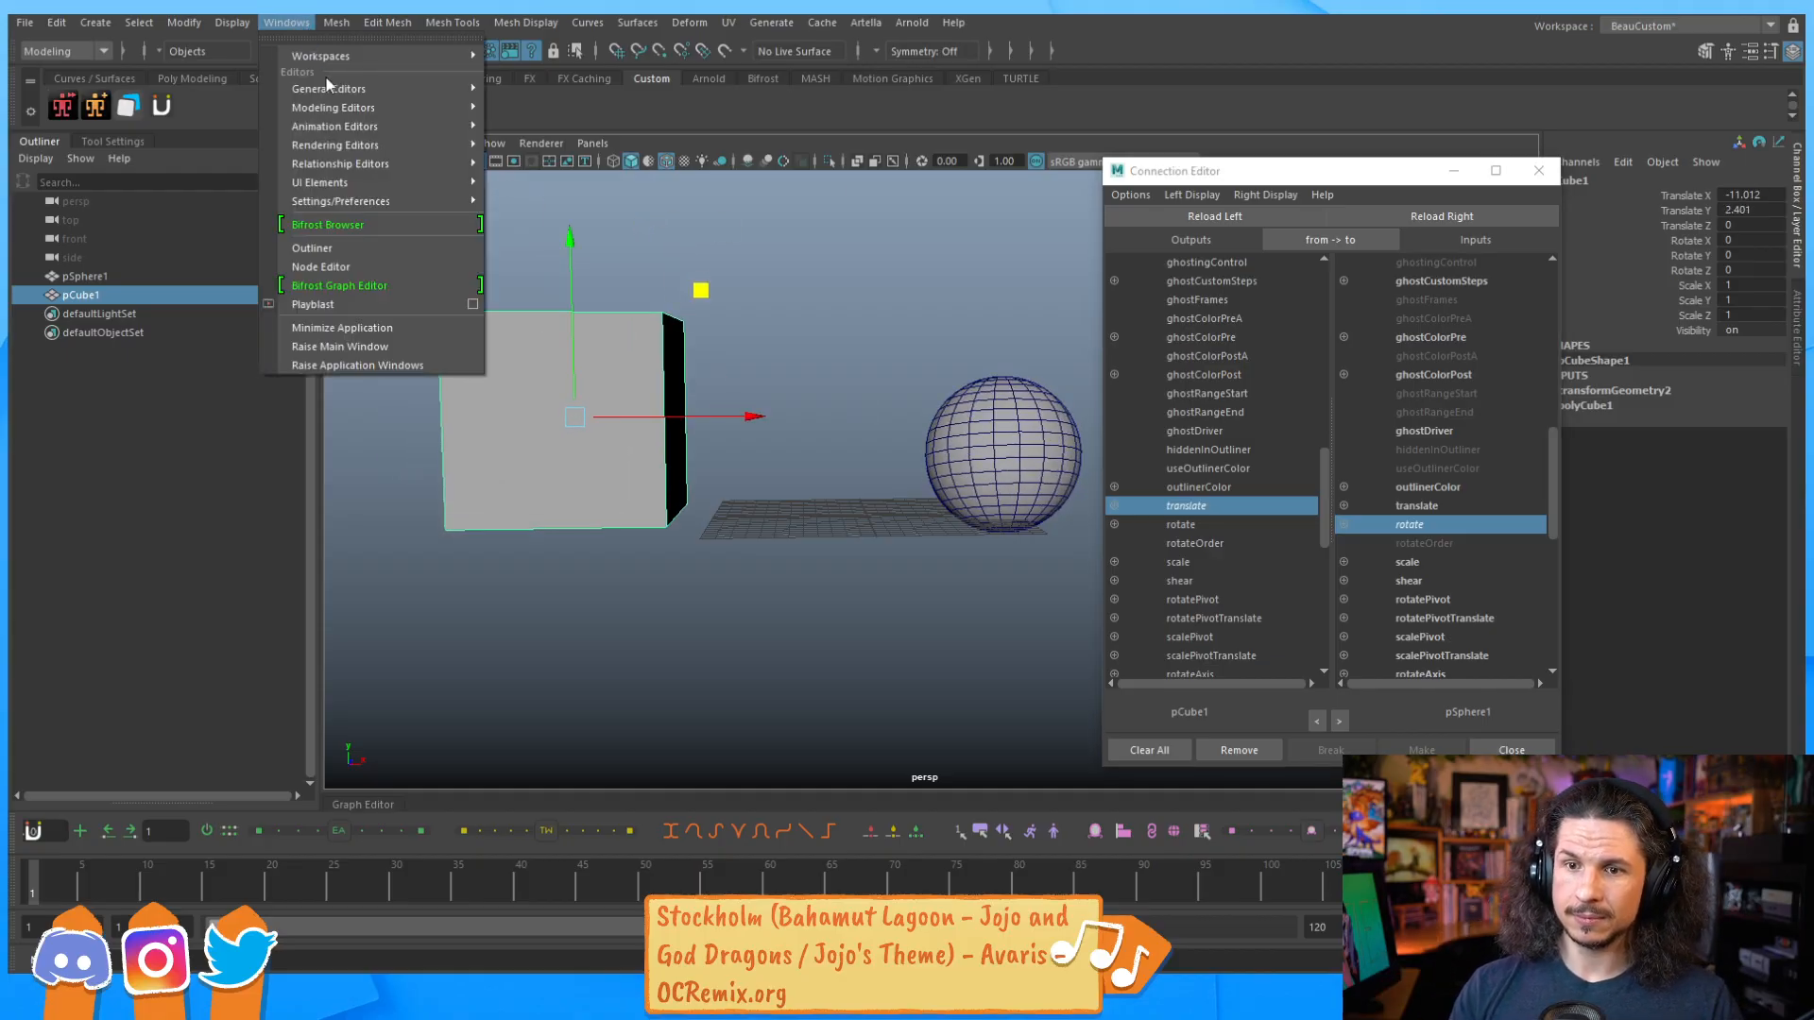
click(359, 266)
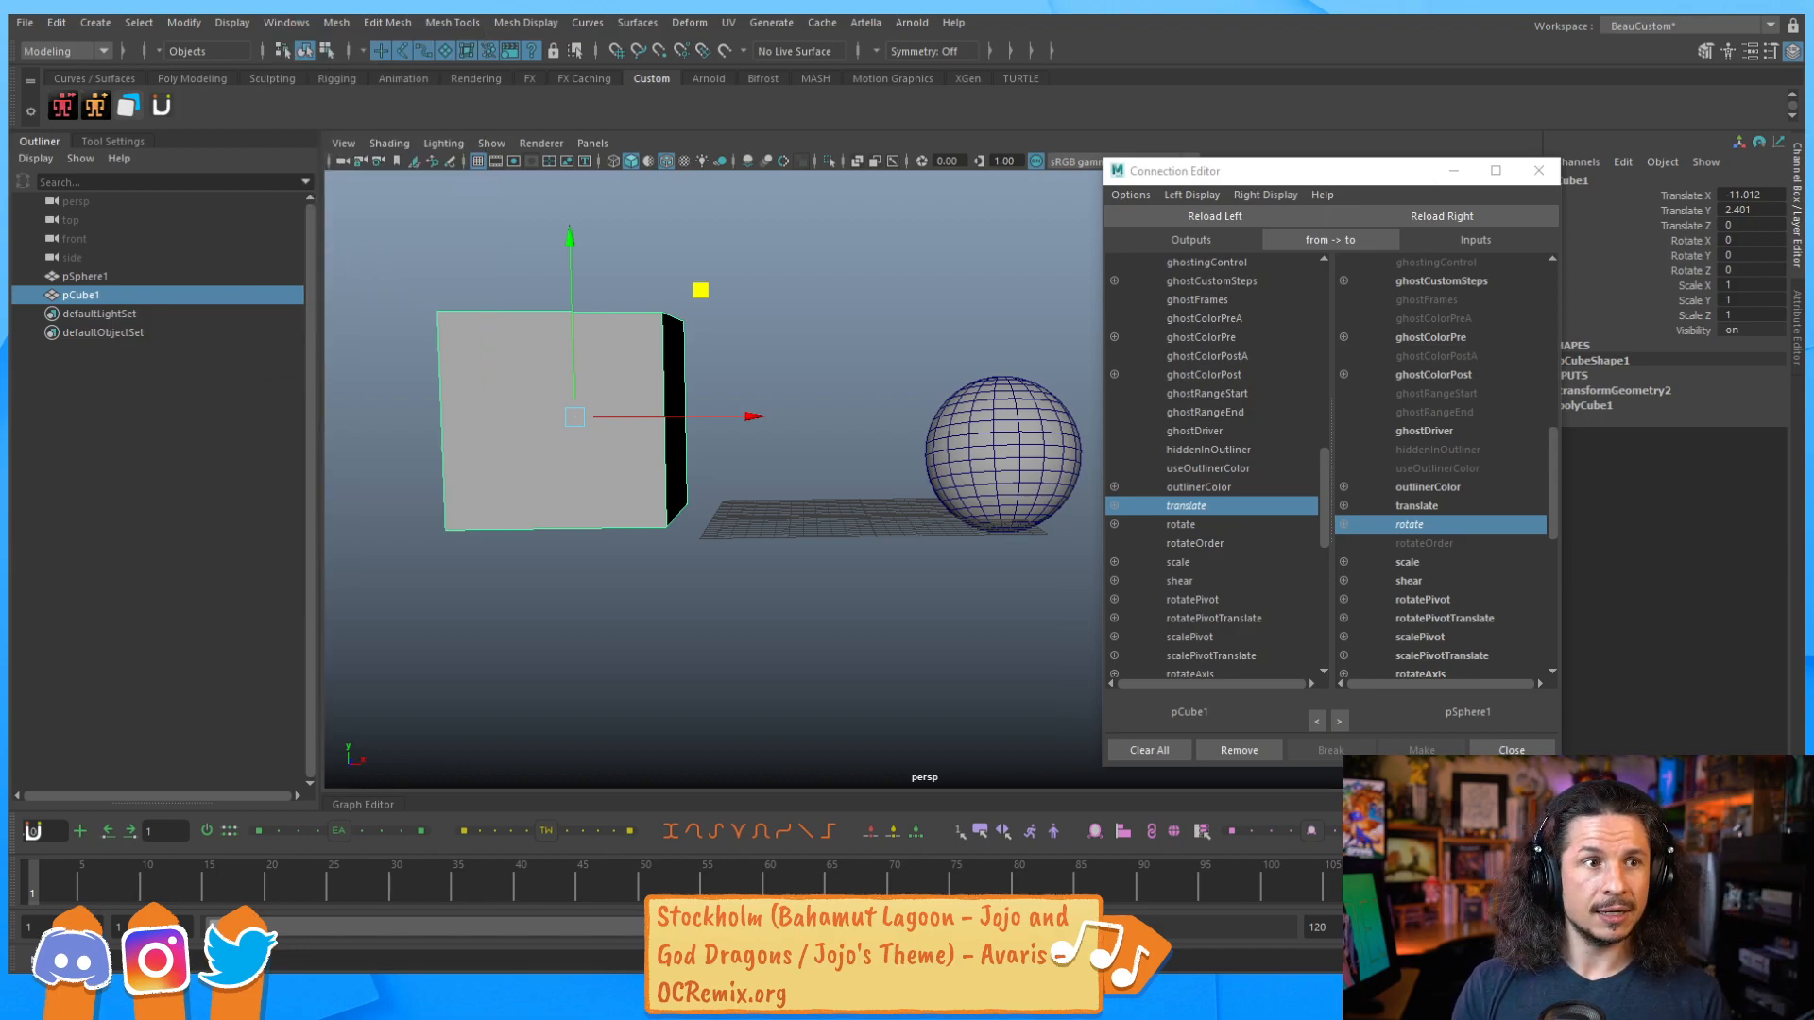
click(286, 21)
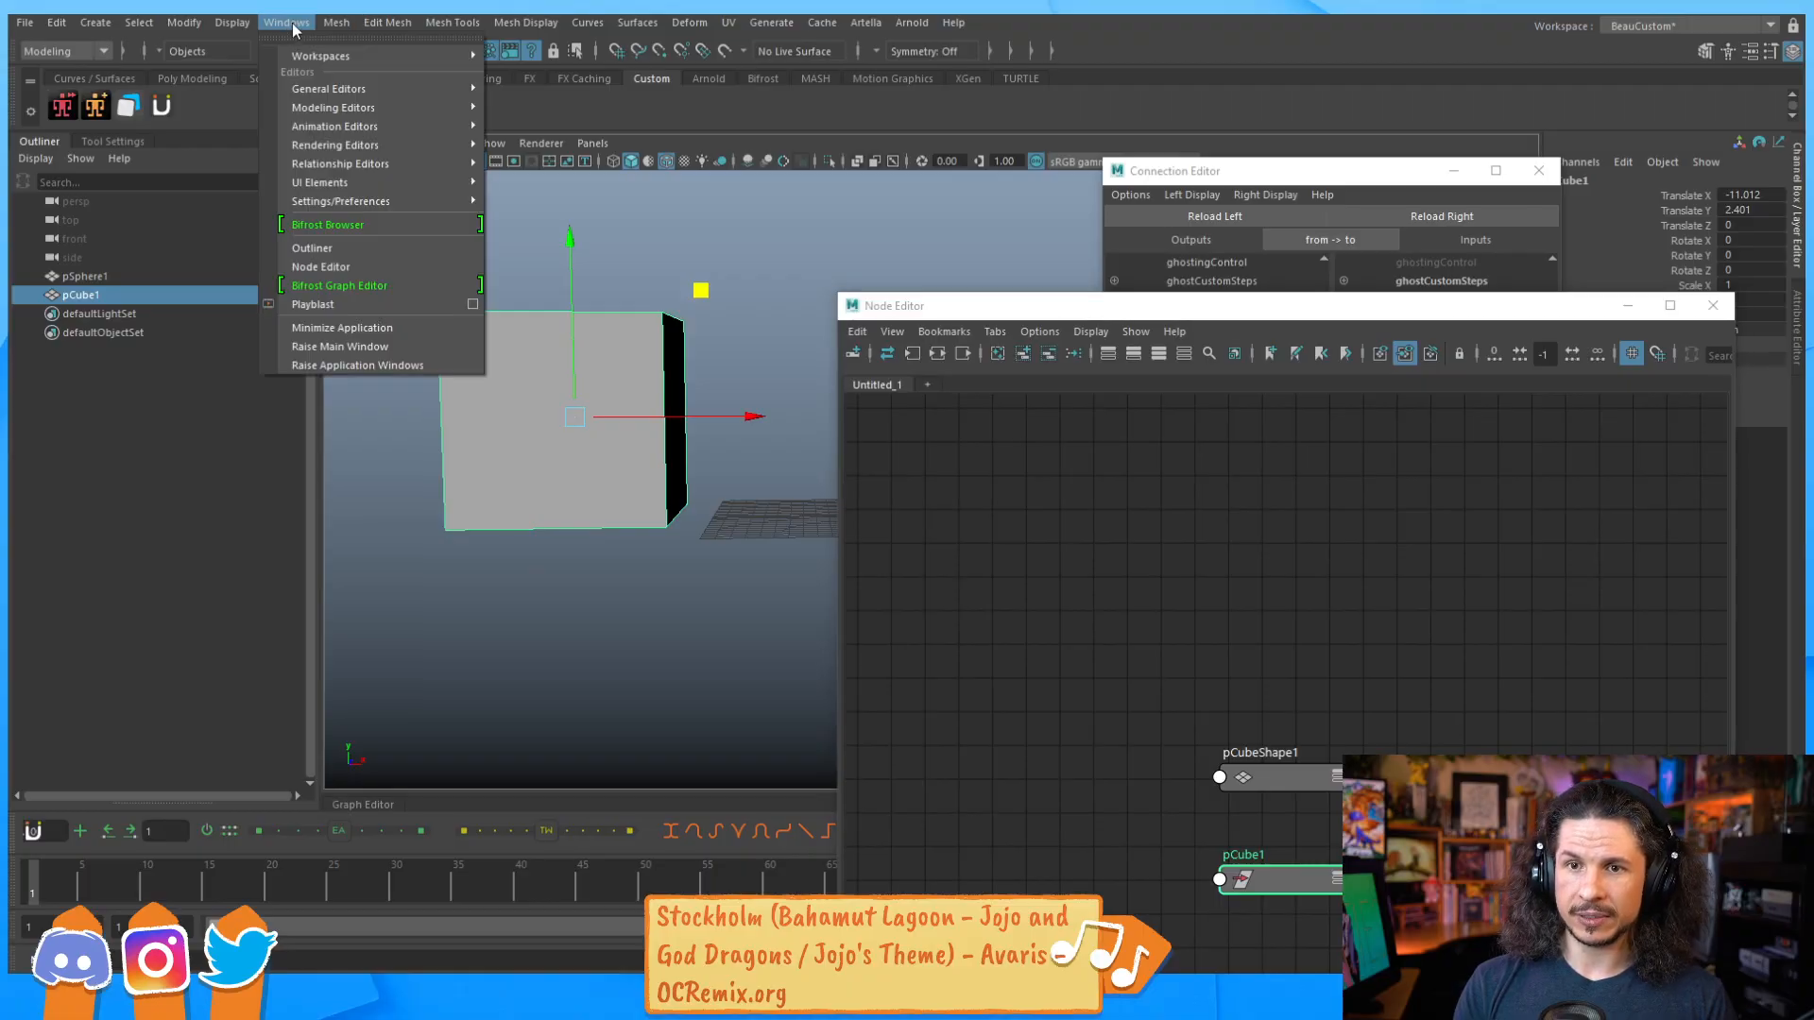
click(337, 267)
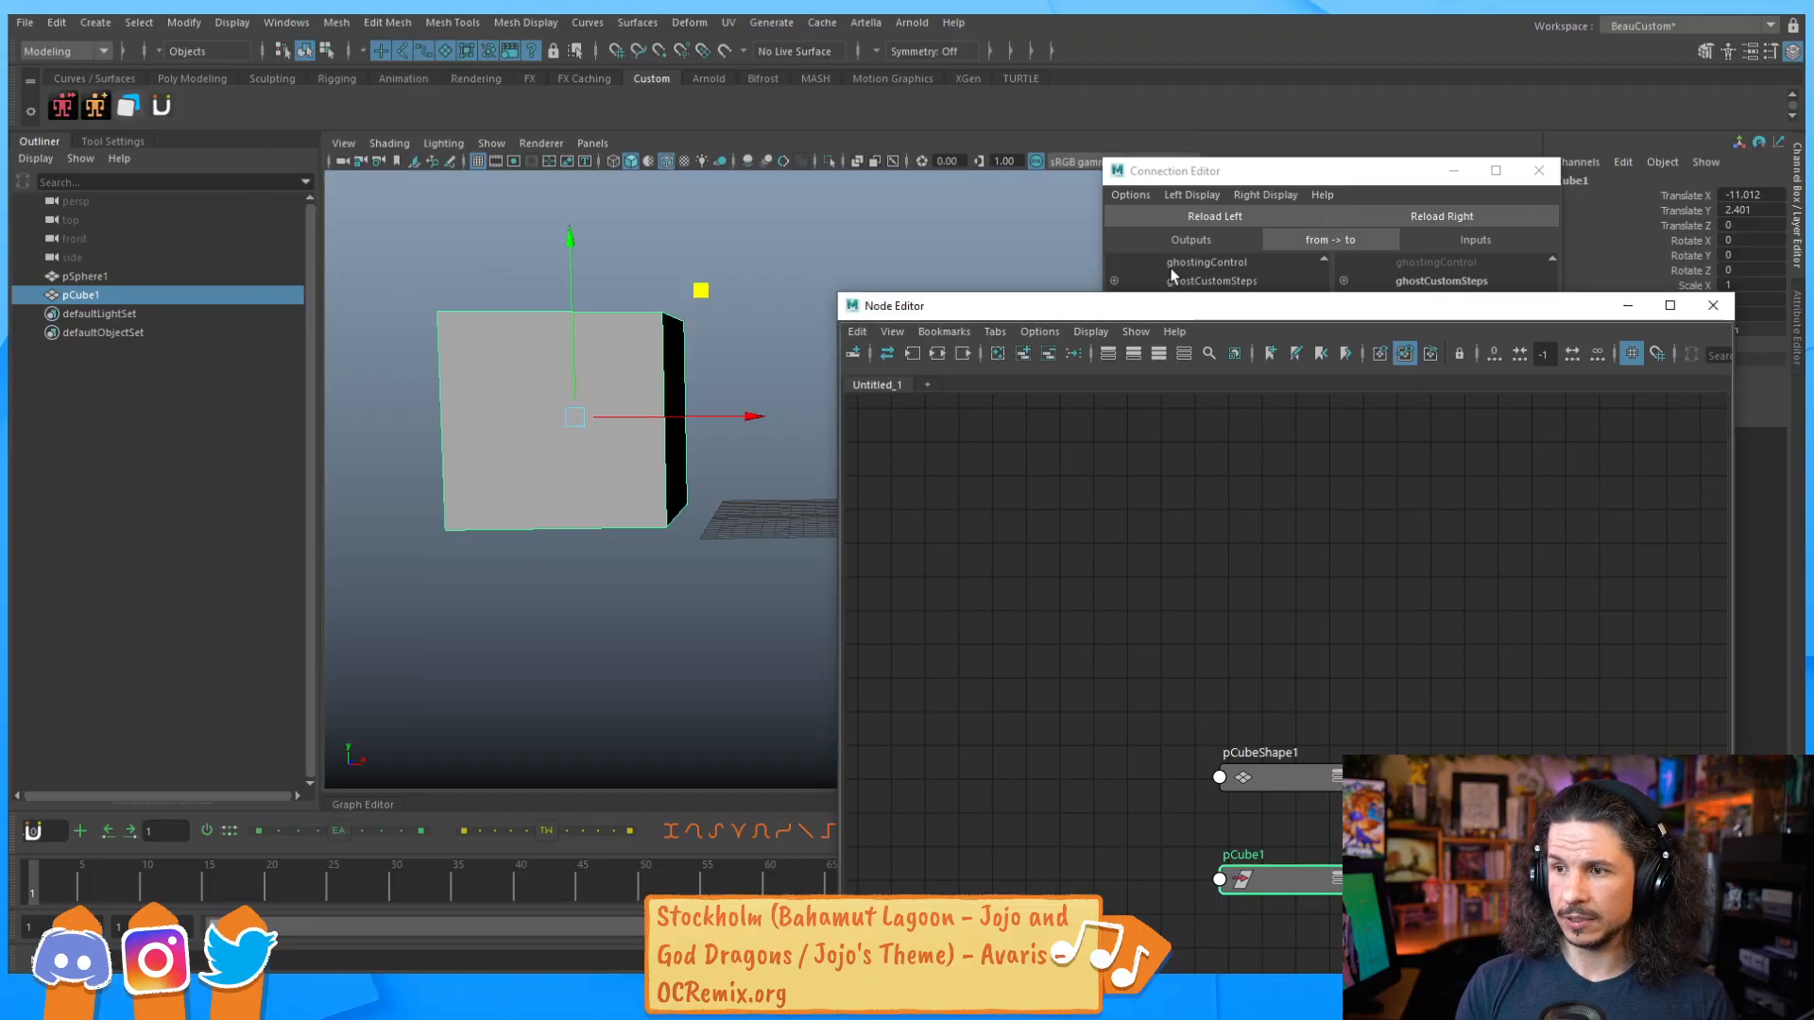
drag(1187, 321, 936, 87)
drag(1219, 475, 992, 780)
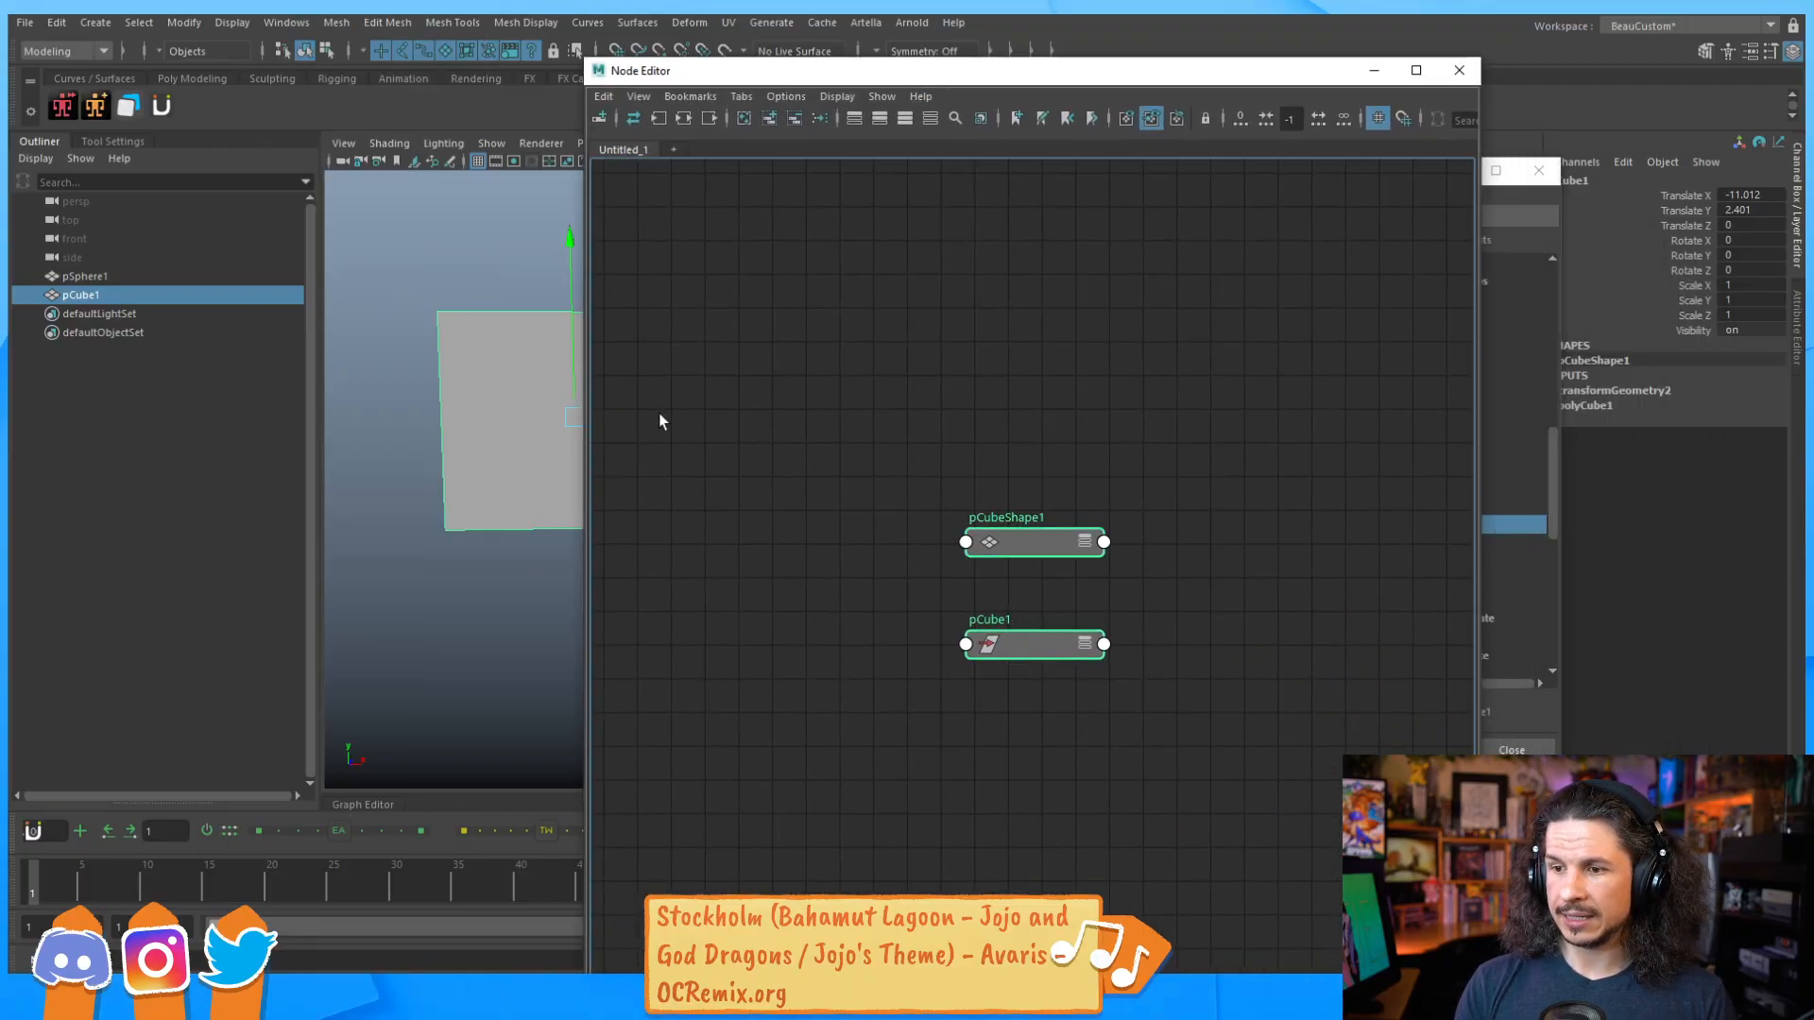
click(684, 117)
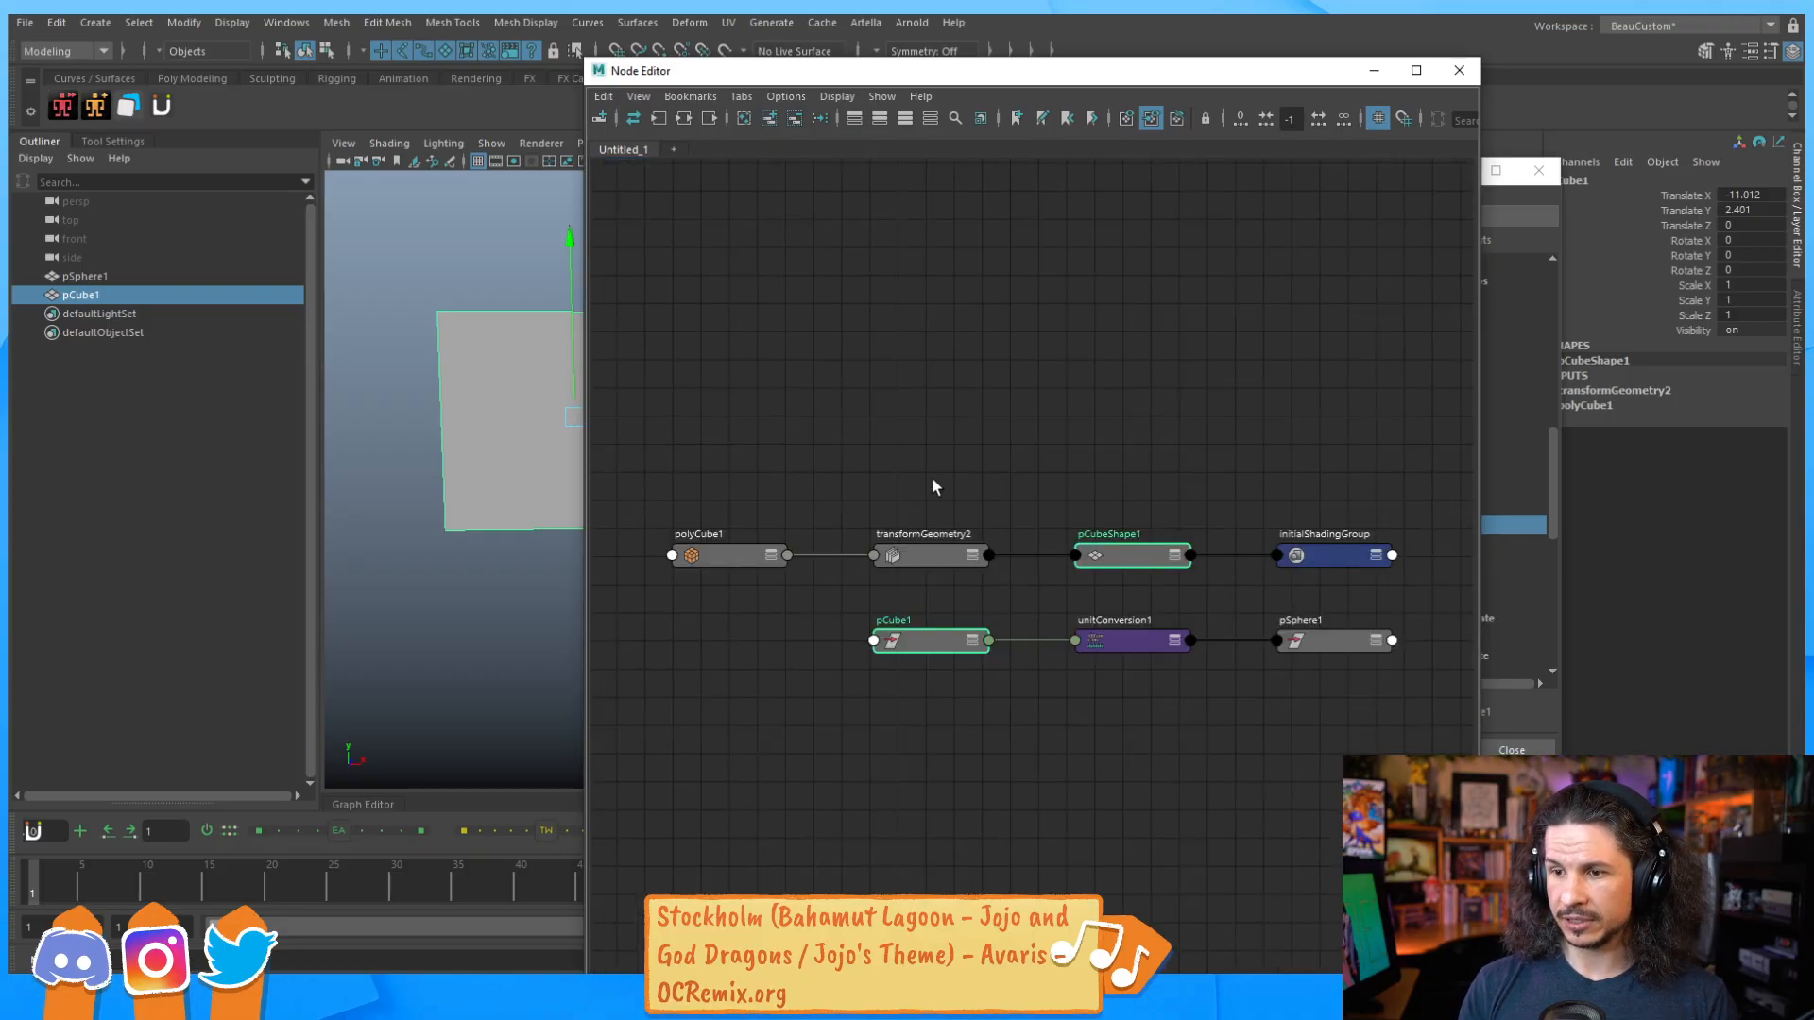
Arrange the graph by spacing out the pCubeShape1, unitConversion1 and pSphere1 nodes.
alt+middle_drag(1029, 494, 1026, 353)
alt+right_drag(1027, 353, 1081, 515)
alt+middle_drag(1081, 515, 1047, 554)
alt+right_drag(1047, 554, 1001, 485)
alt+middle_drag(1002, 486, 930, 420)
drag(841, 515, 747, 567)
drag(1019, 520, 969, 607)
drag(1271, 513, 1235, 589)
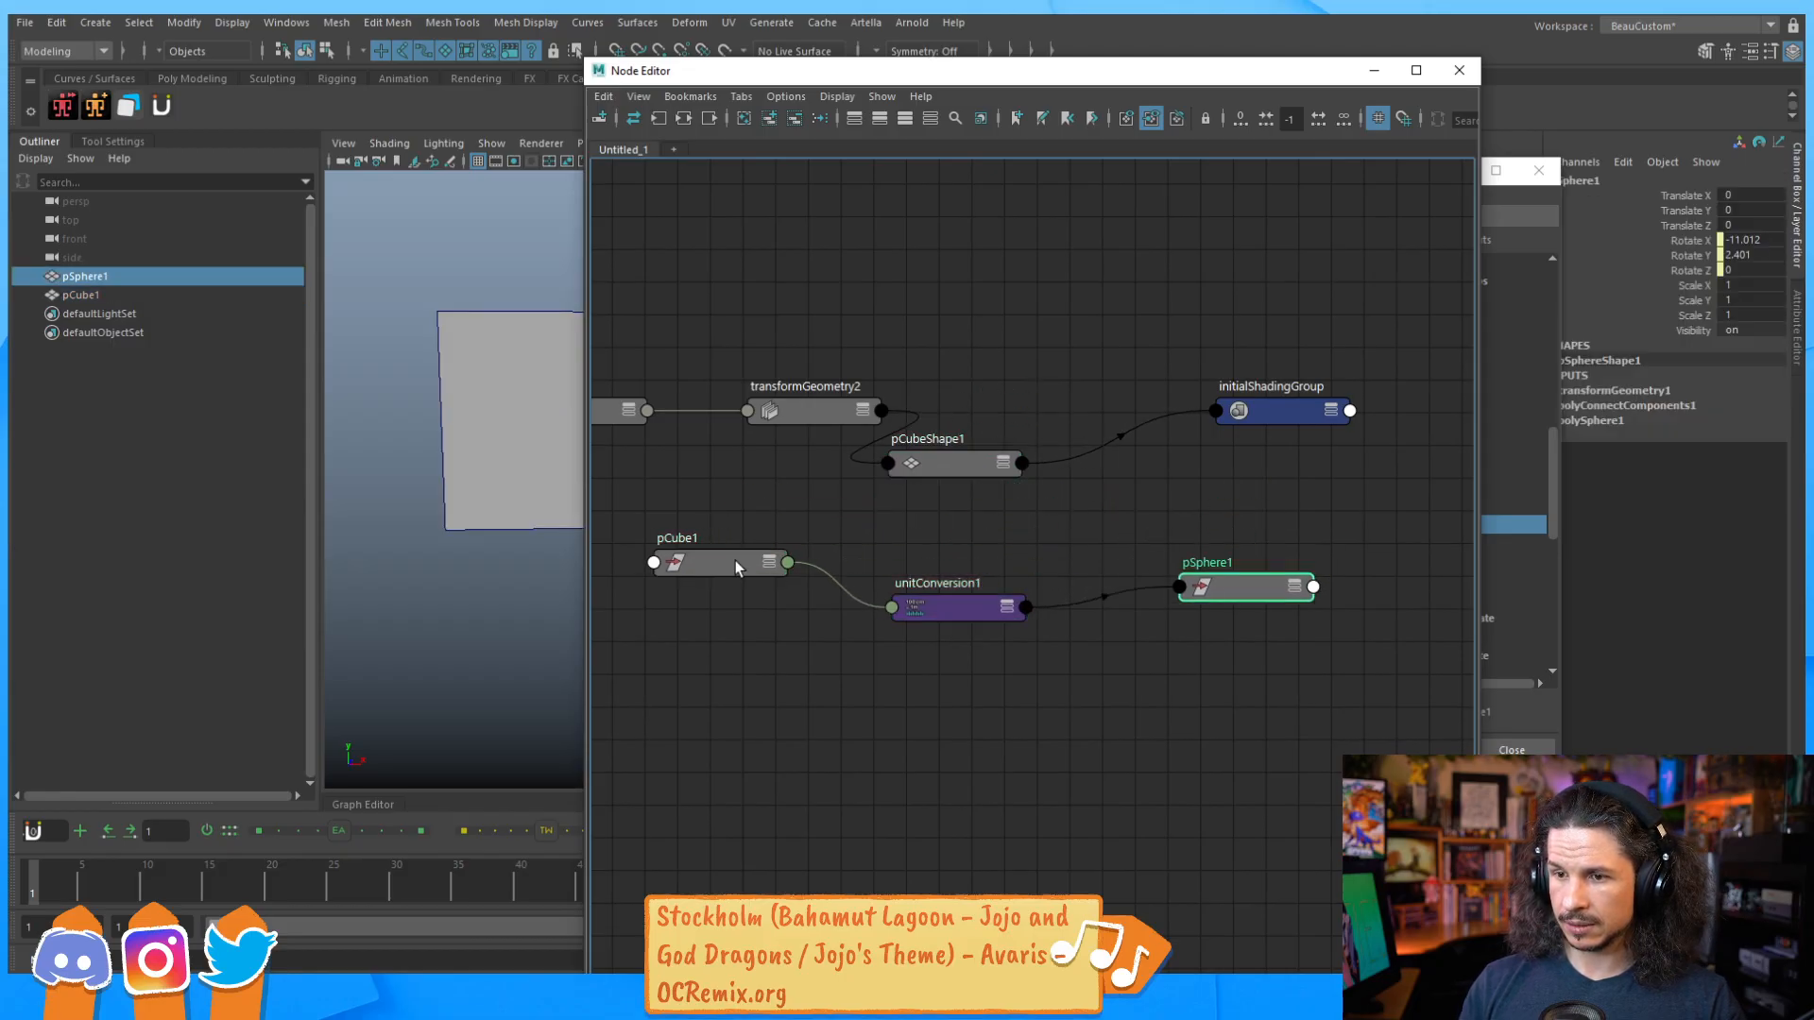
Show the connected attributes on the pCube1 and pSphere1 nodes, and reposition pCube1 and unitConversion1 for a clearer layout.
drag(740, 564, 710, 600)
click(738, 599)
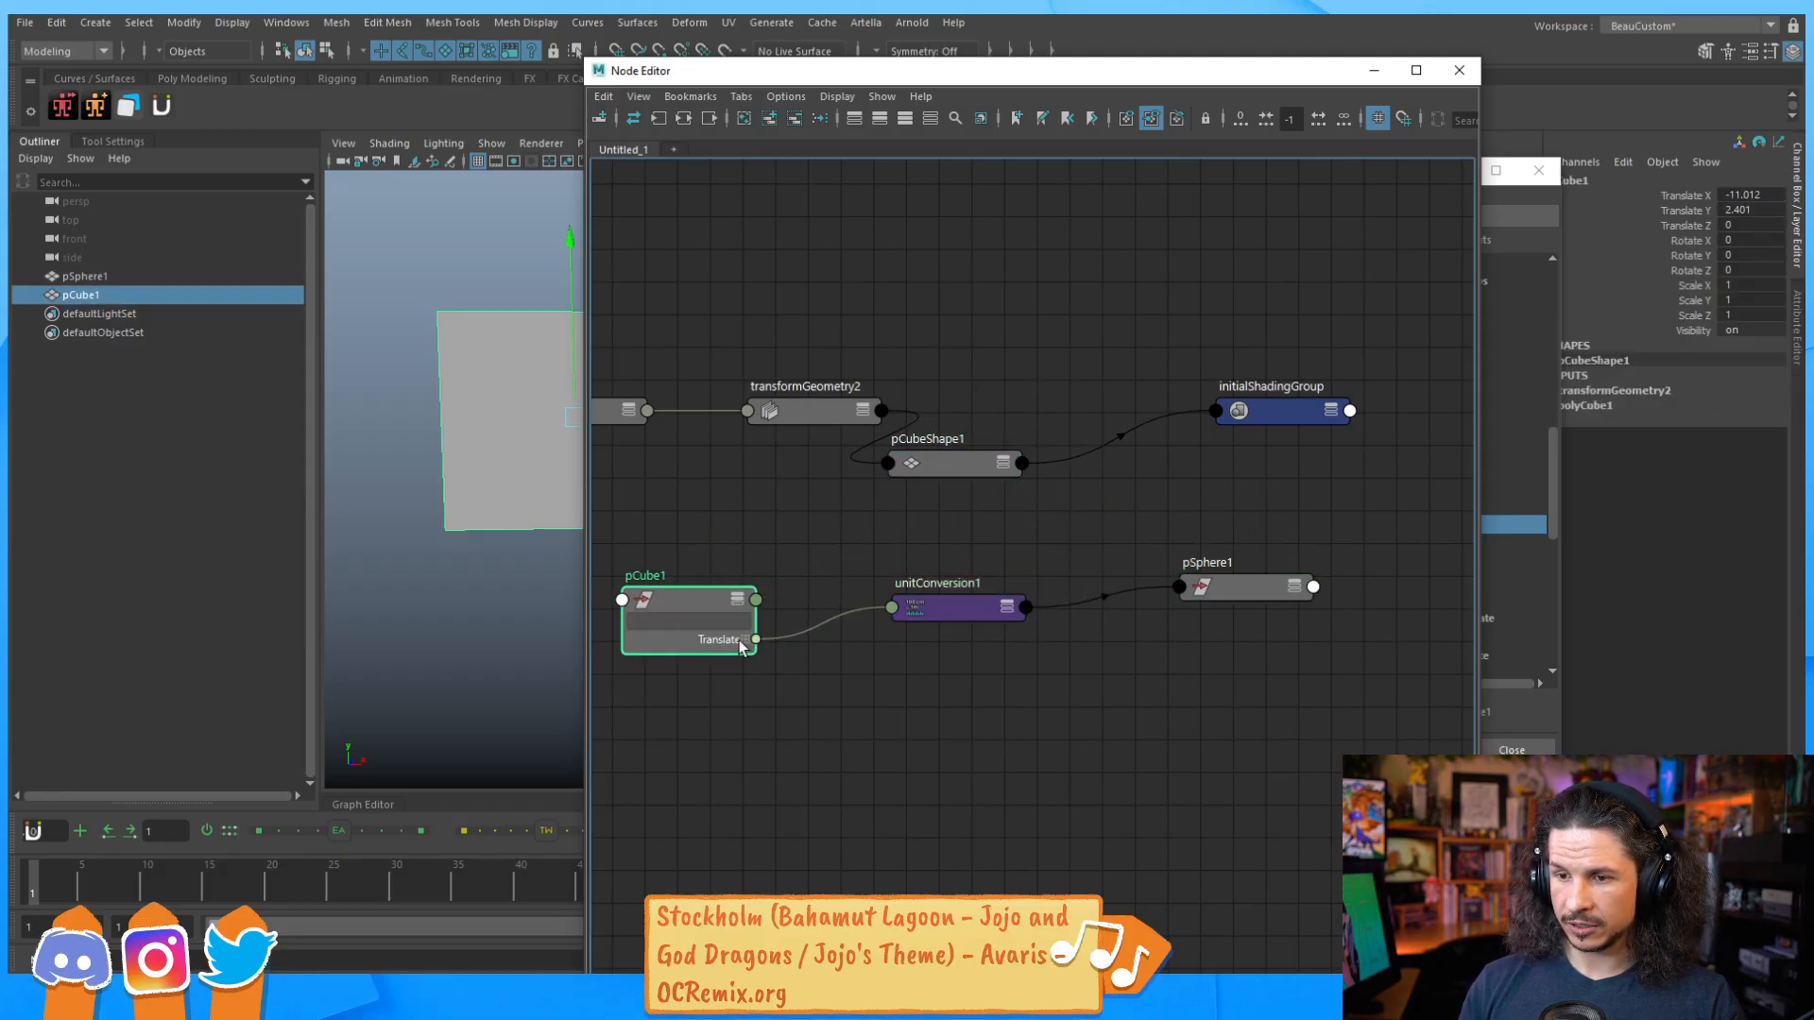
click(1298, 590)
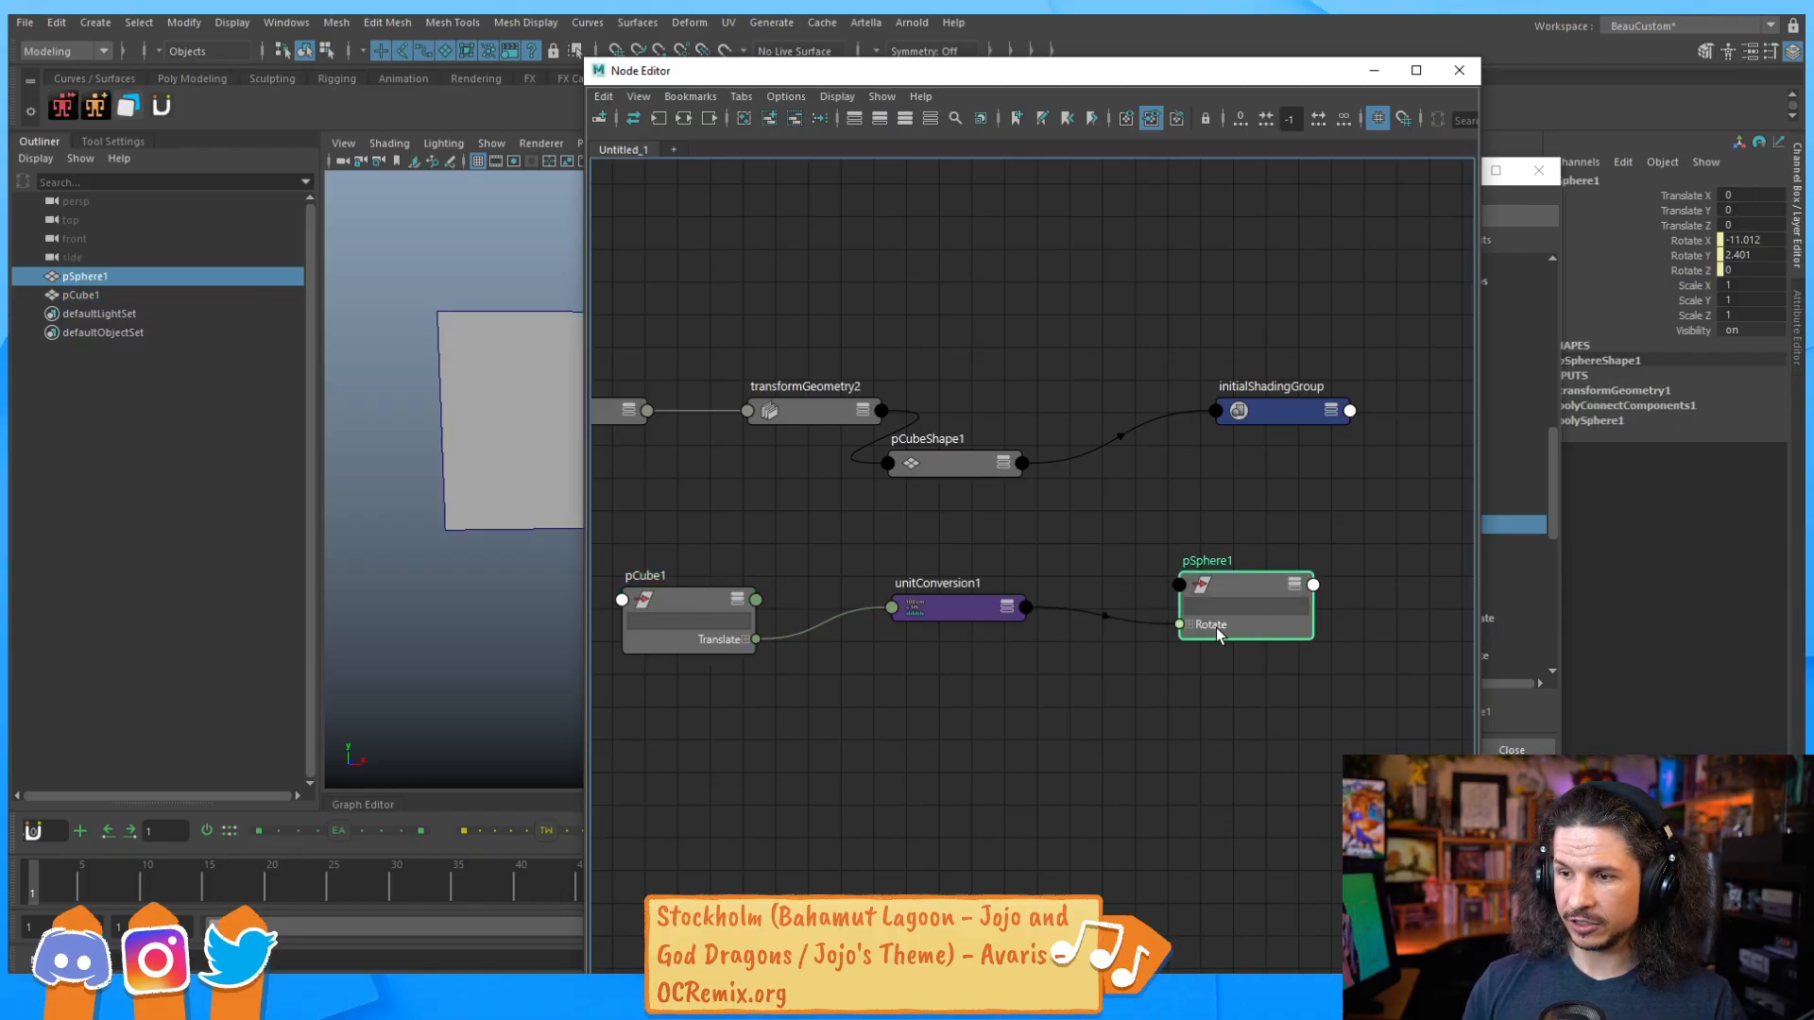
drag(935, 622, 941, 597)
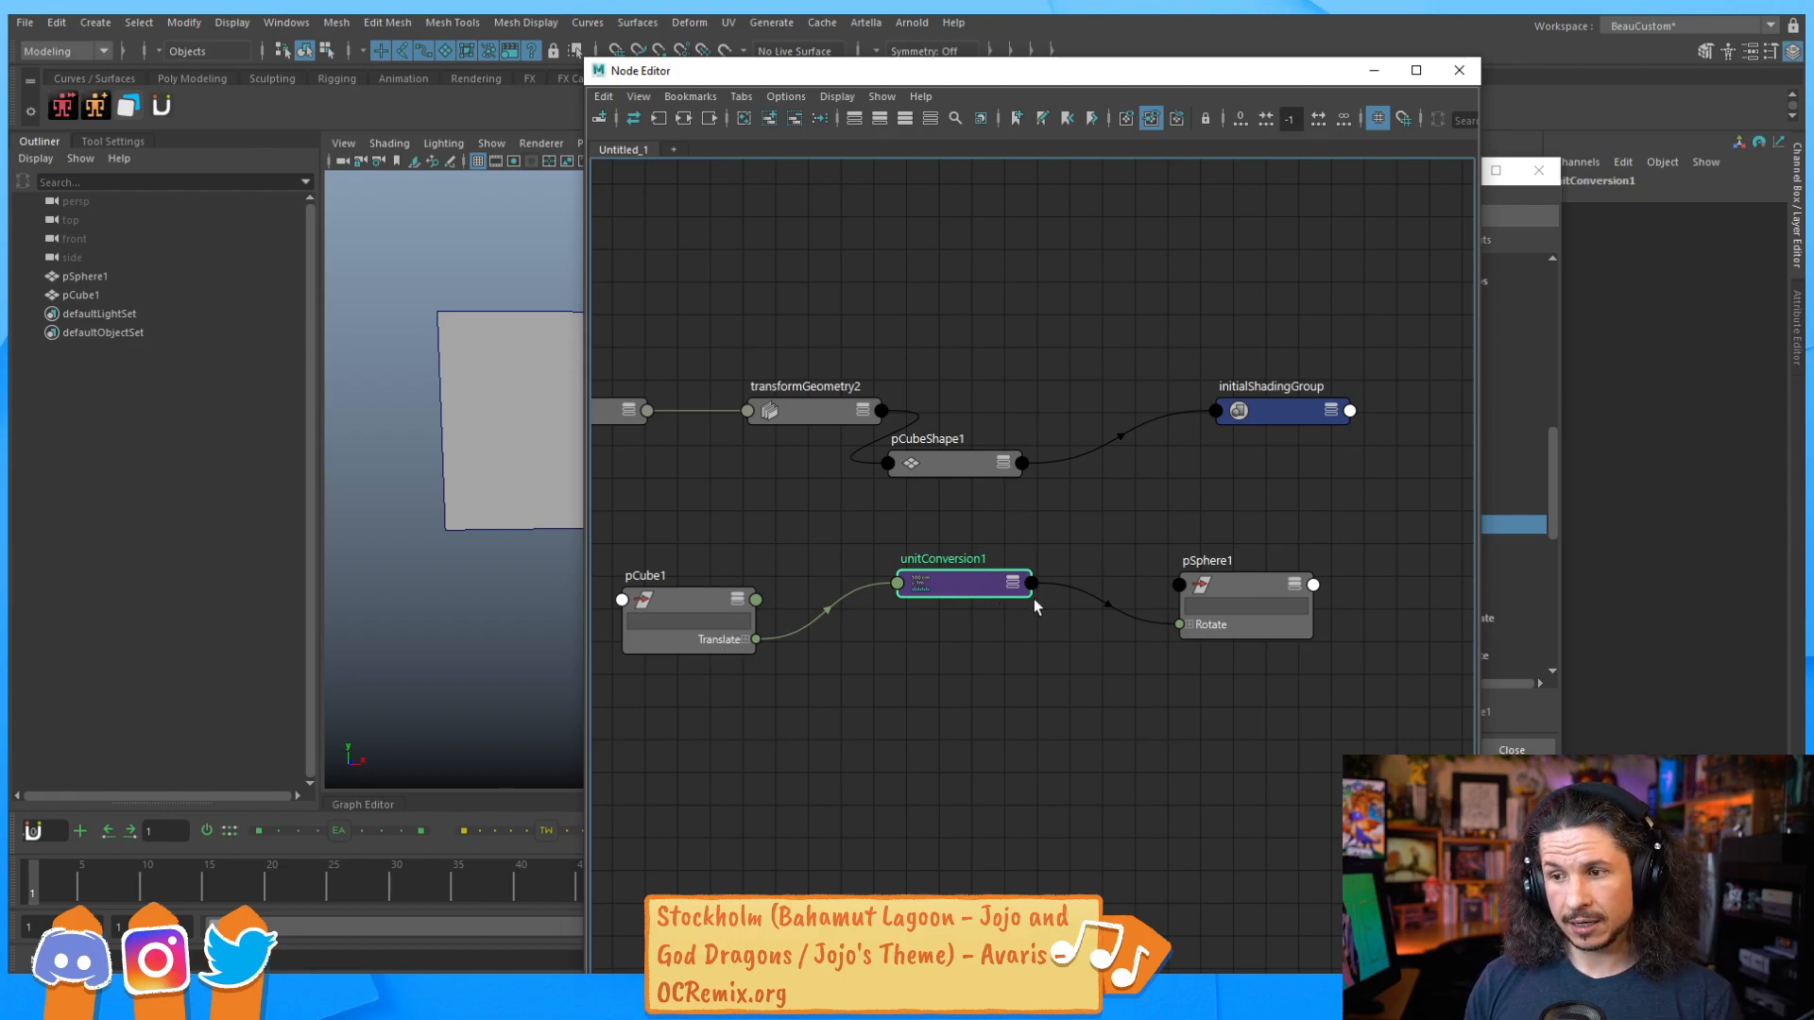
Add a multiplyDivide node to the graph and place it between pCube1 and pSphere1, below unitConversion1.
click(953, 692)
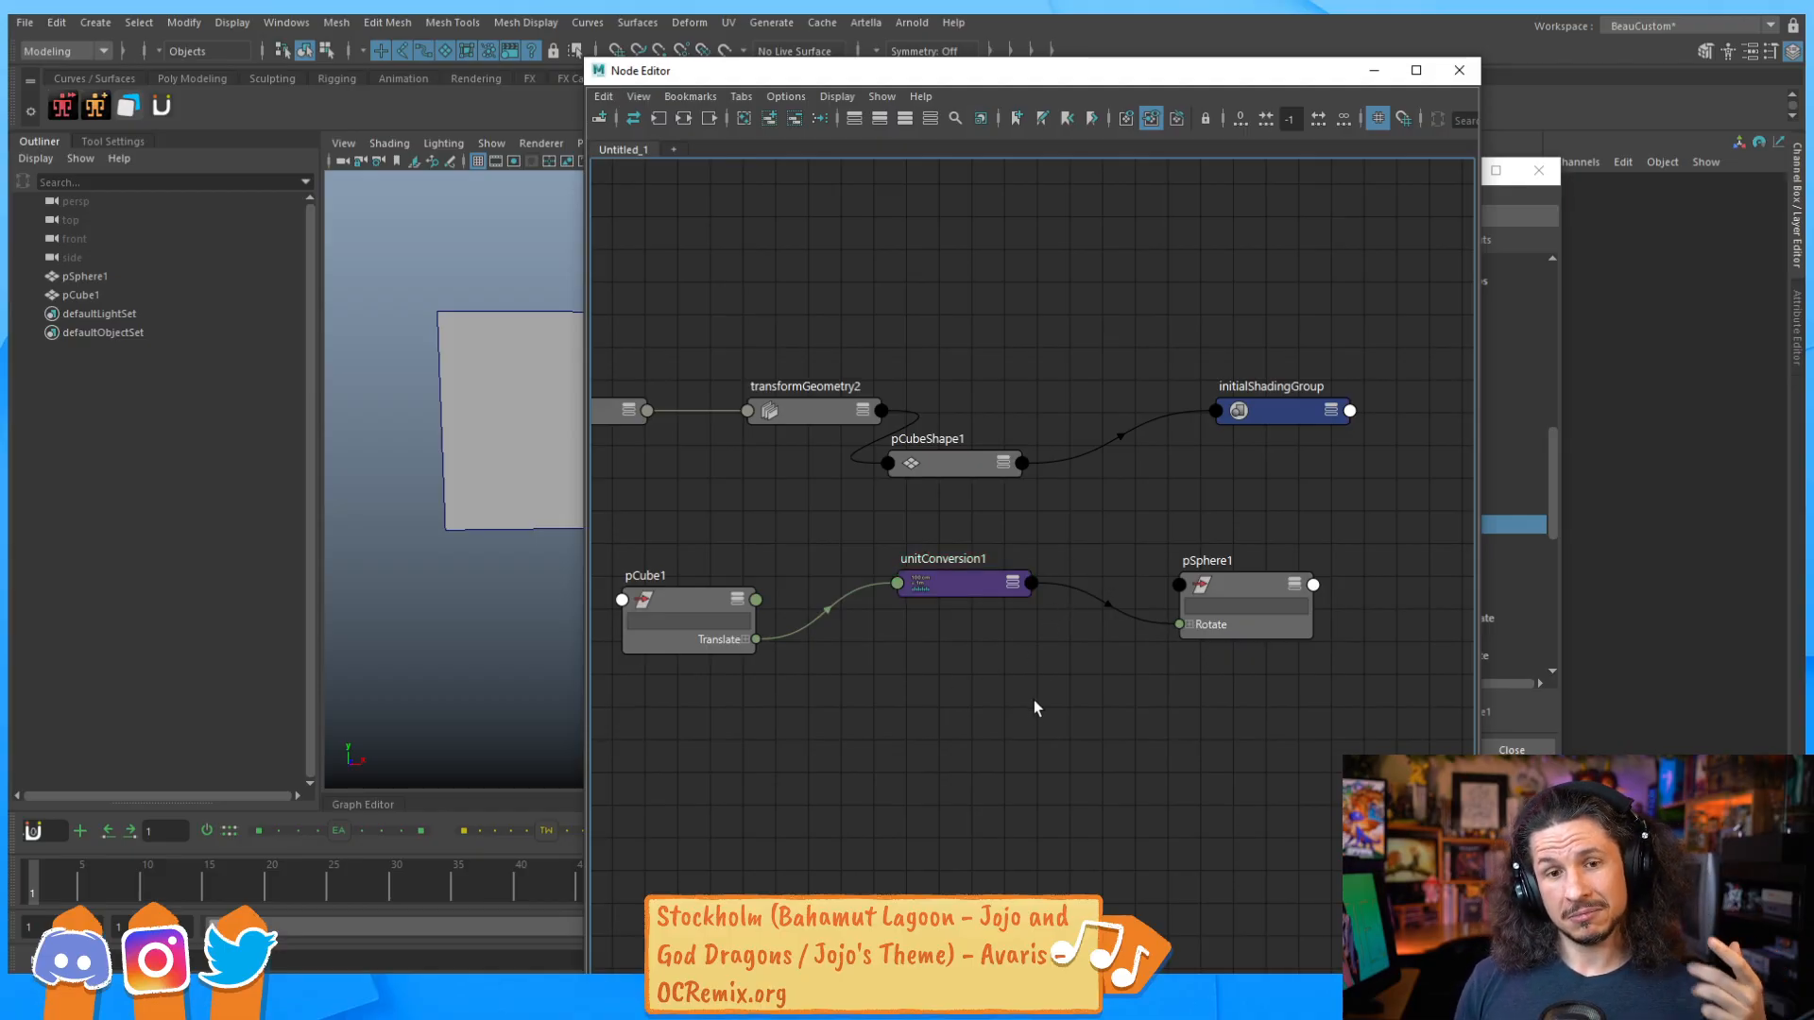
key(Tab)
text(mu)
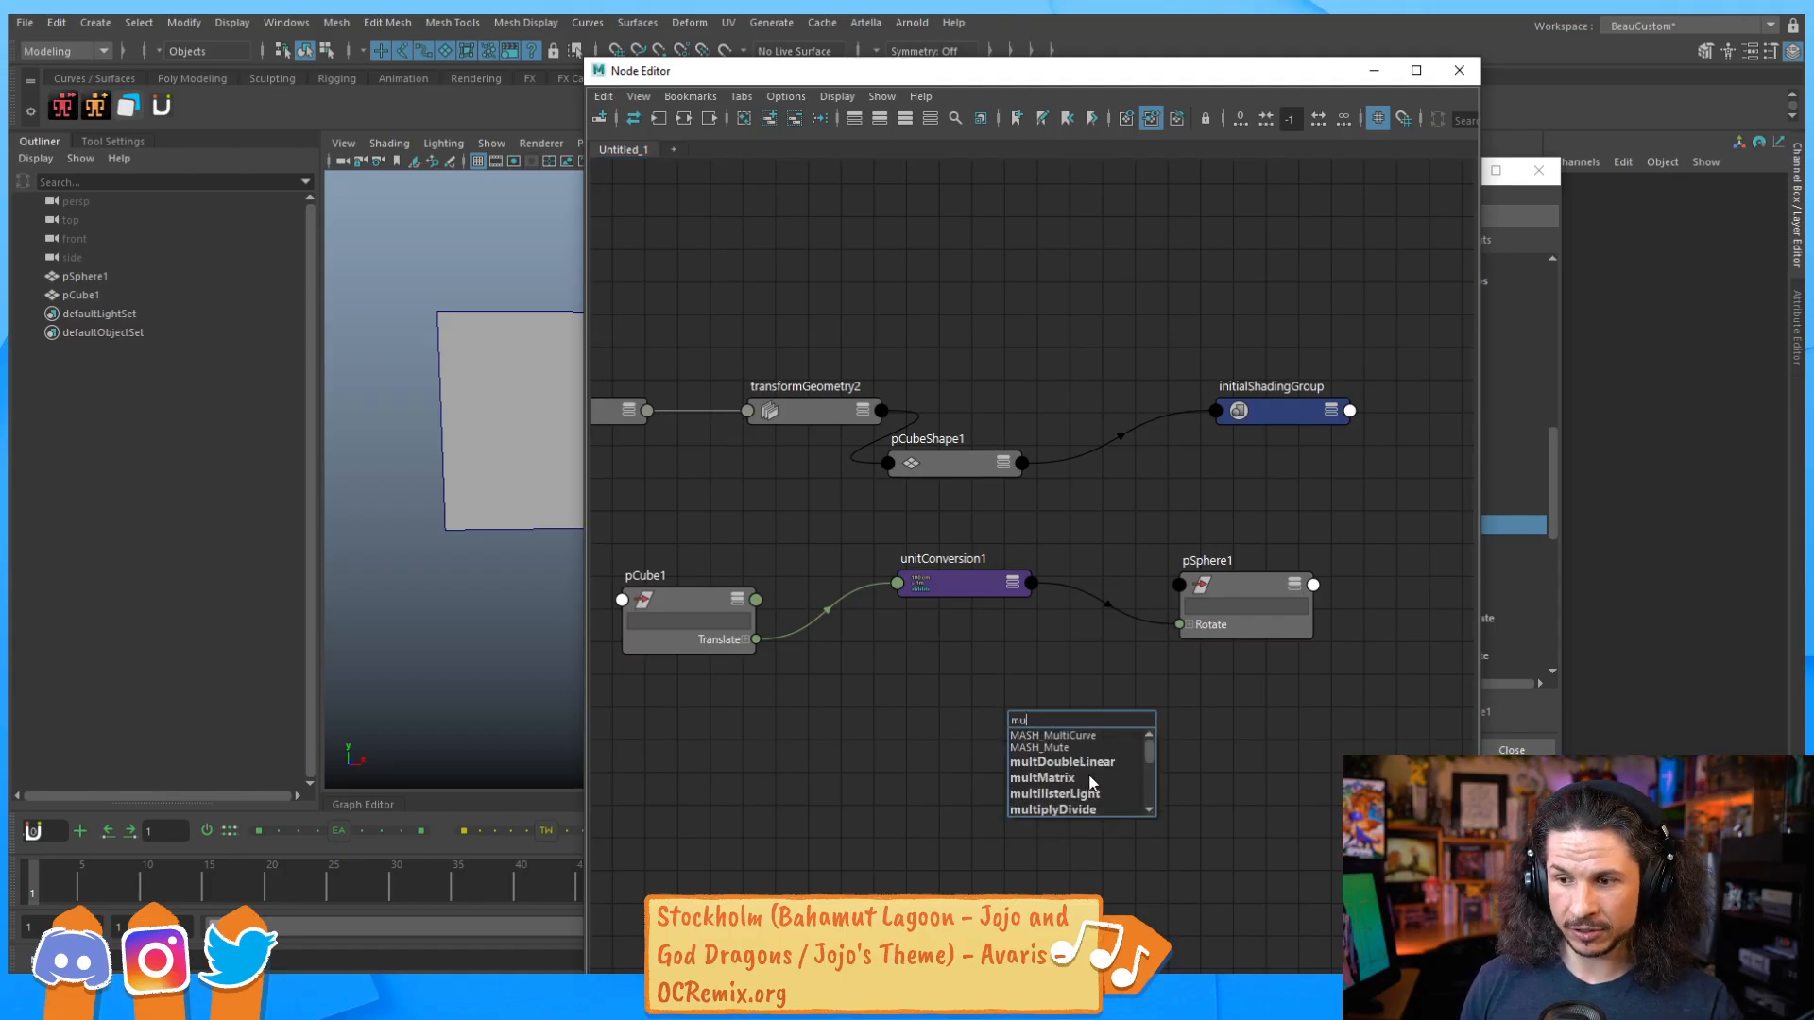
click(1070, 810)
drag(1058, 702, 945, 654)
drag(940, 593, 976, 564)
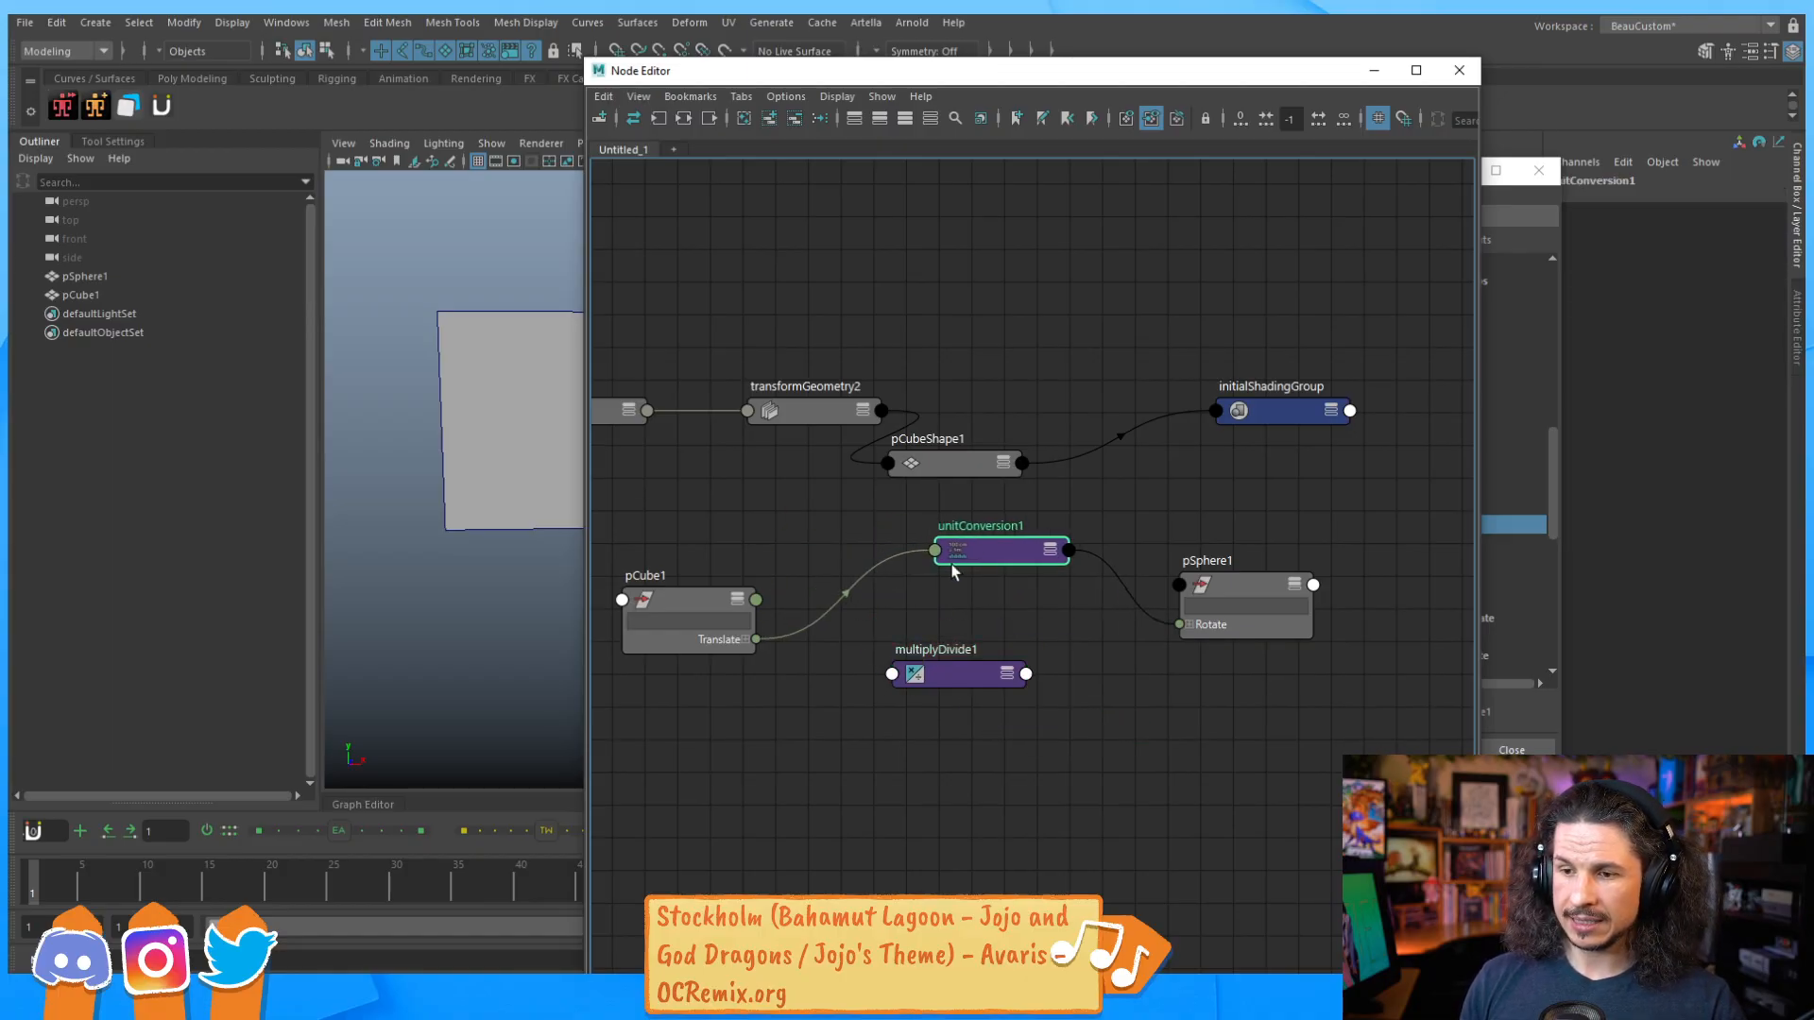
Expand the multiplyDivide node's attributes and connect the cube's Translate to its Input 1.
click(745, 641)
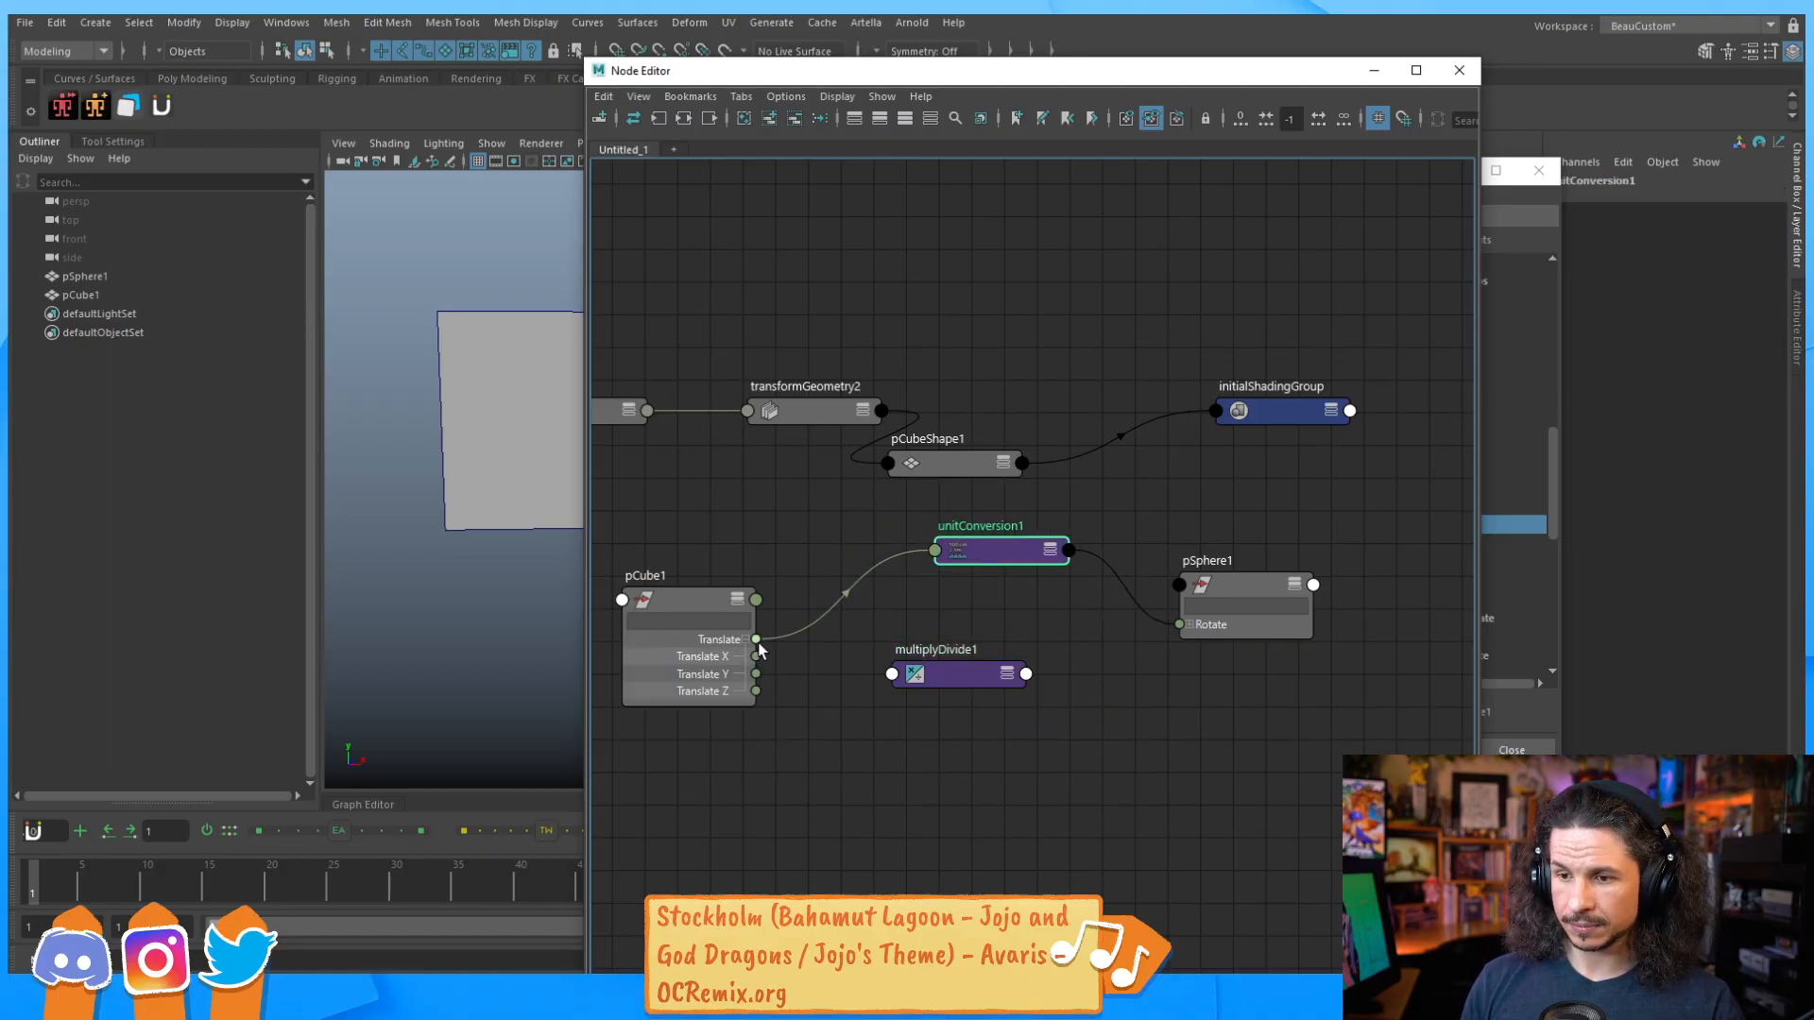
click(907, 676)
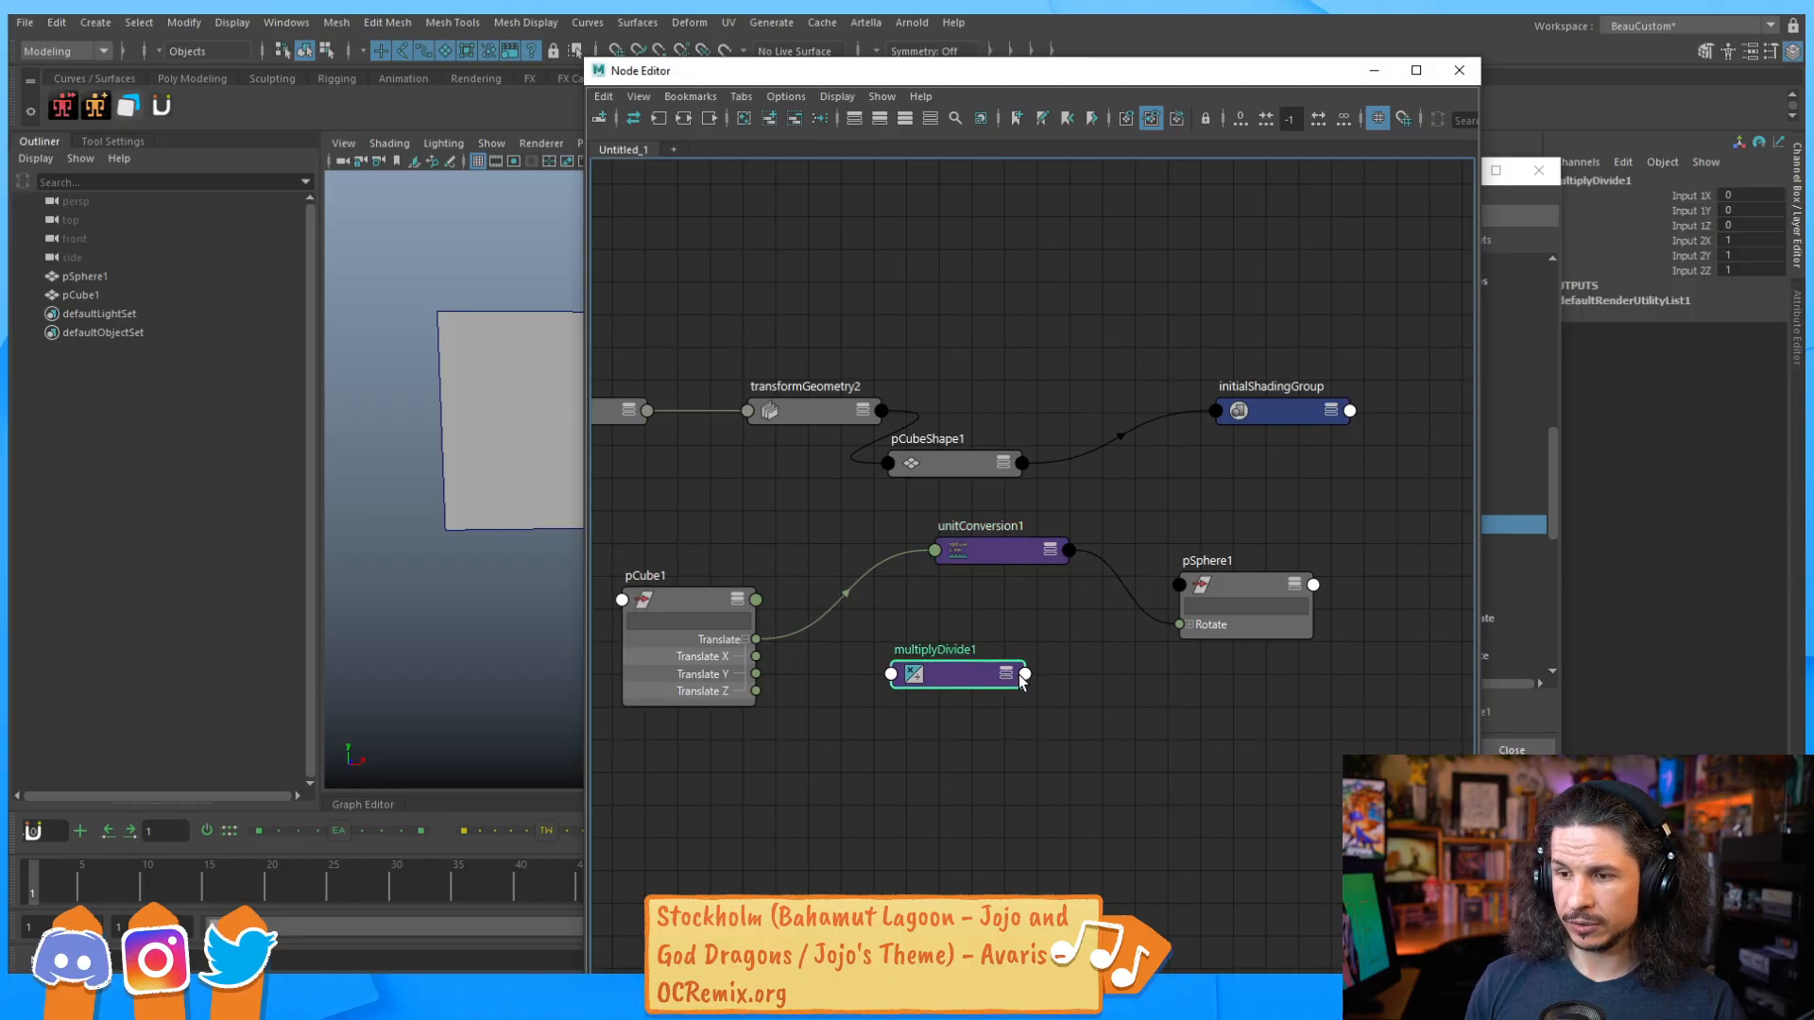
click(1006, 674)
click(1007, 675)
drag(965, 674, 979, 621)
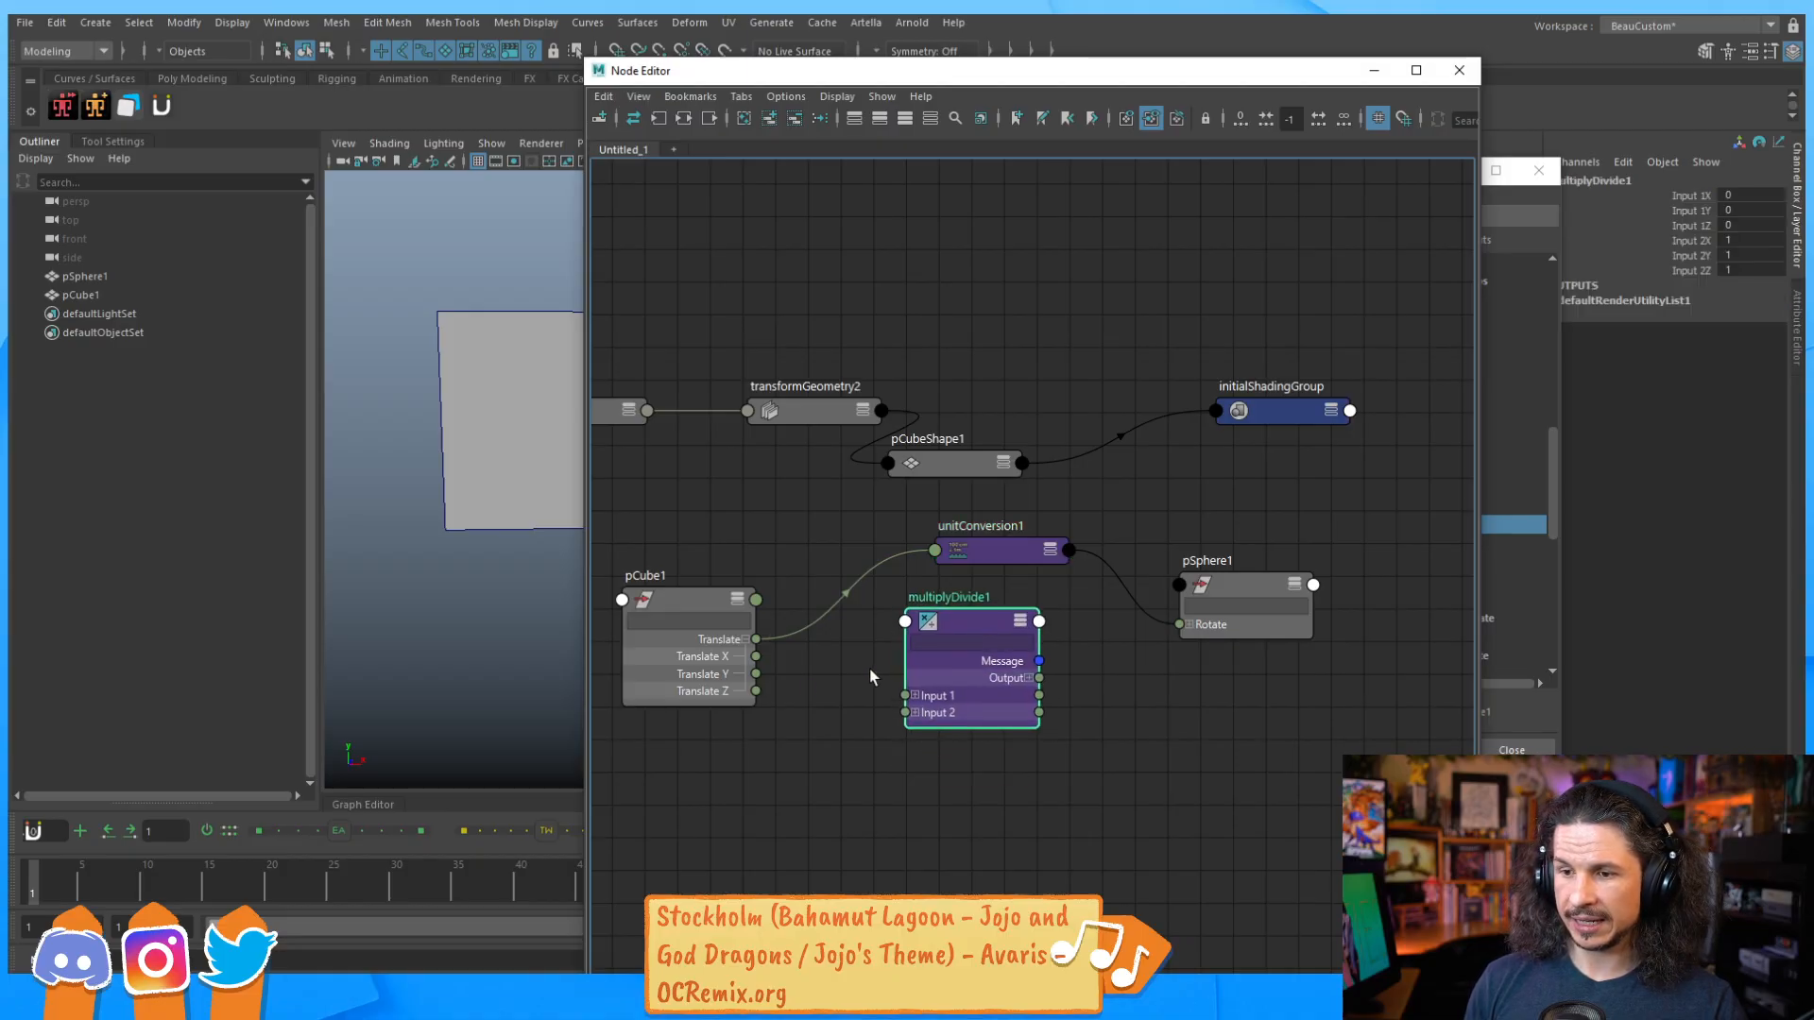
click(916, 696)
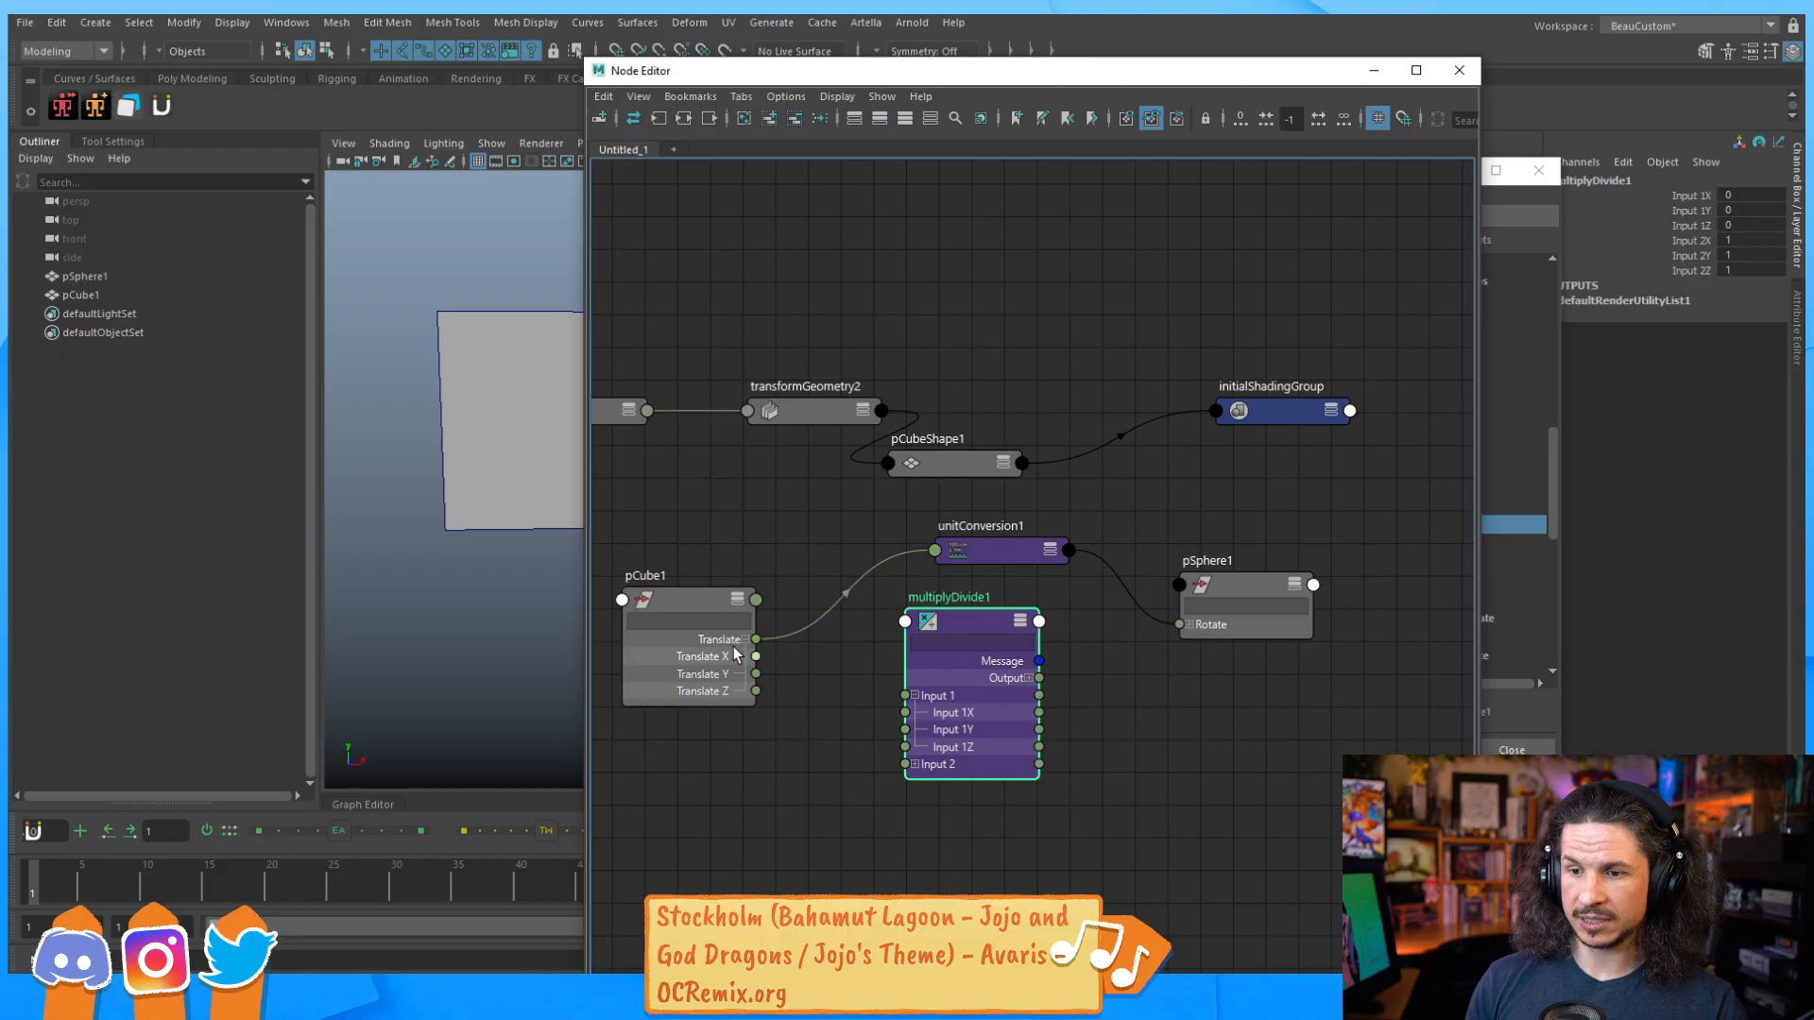
drag(763, 642, 905, 696)
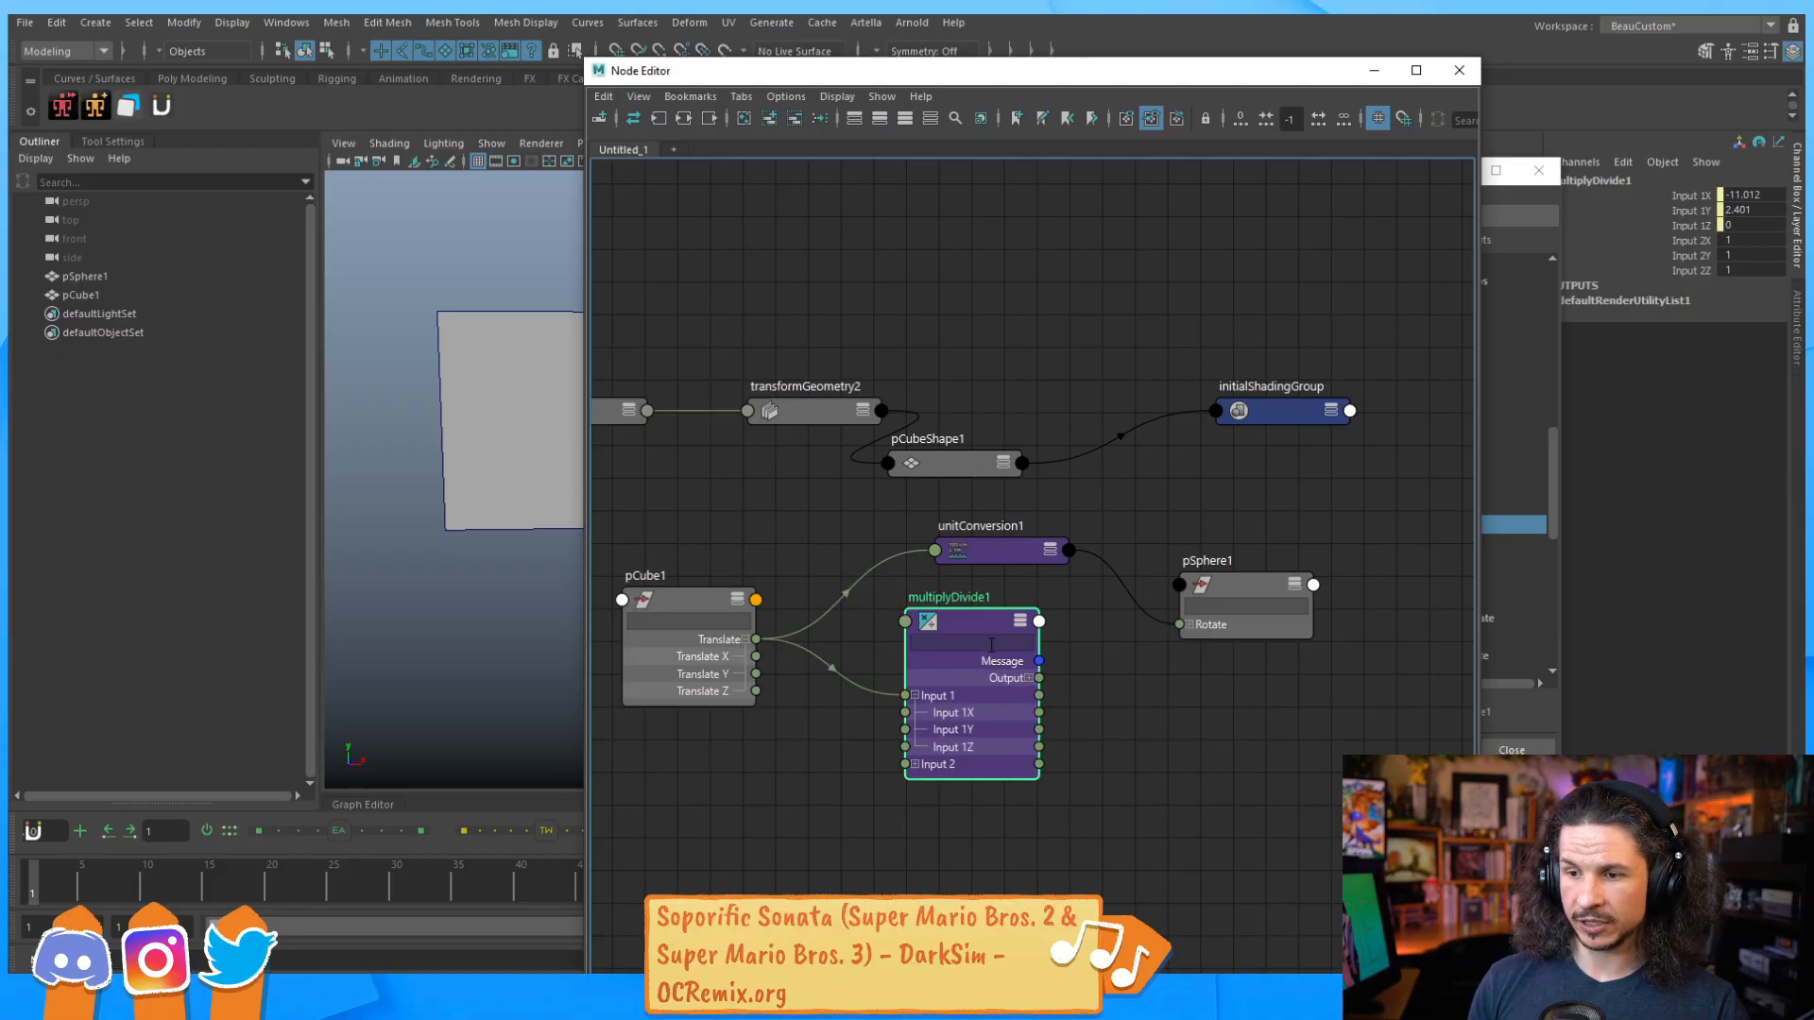
drag(973, 631, 924, 624)
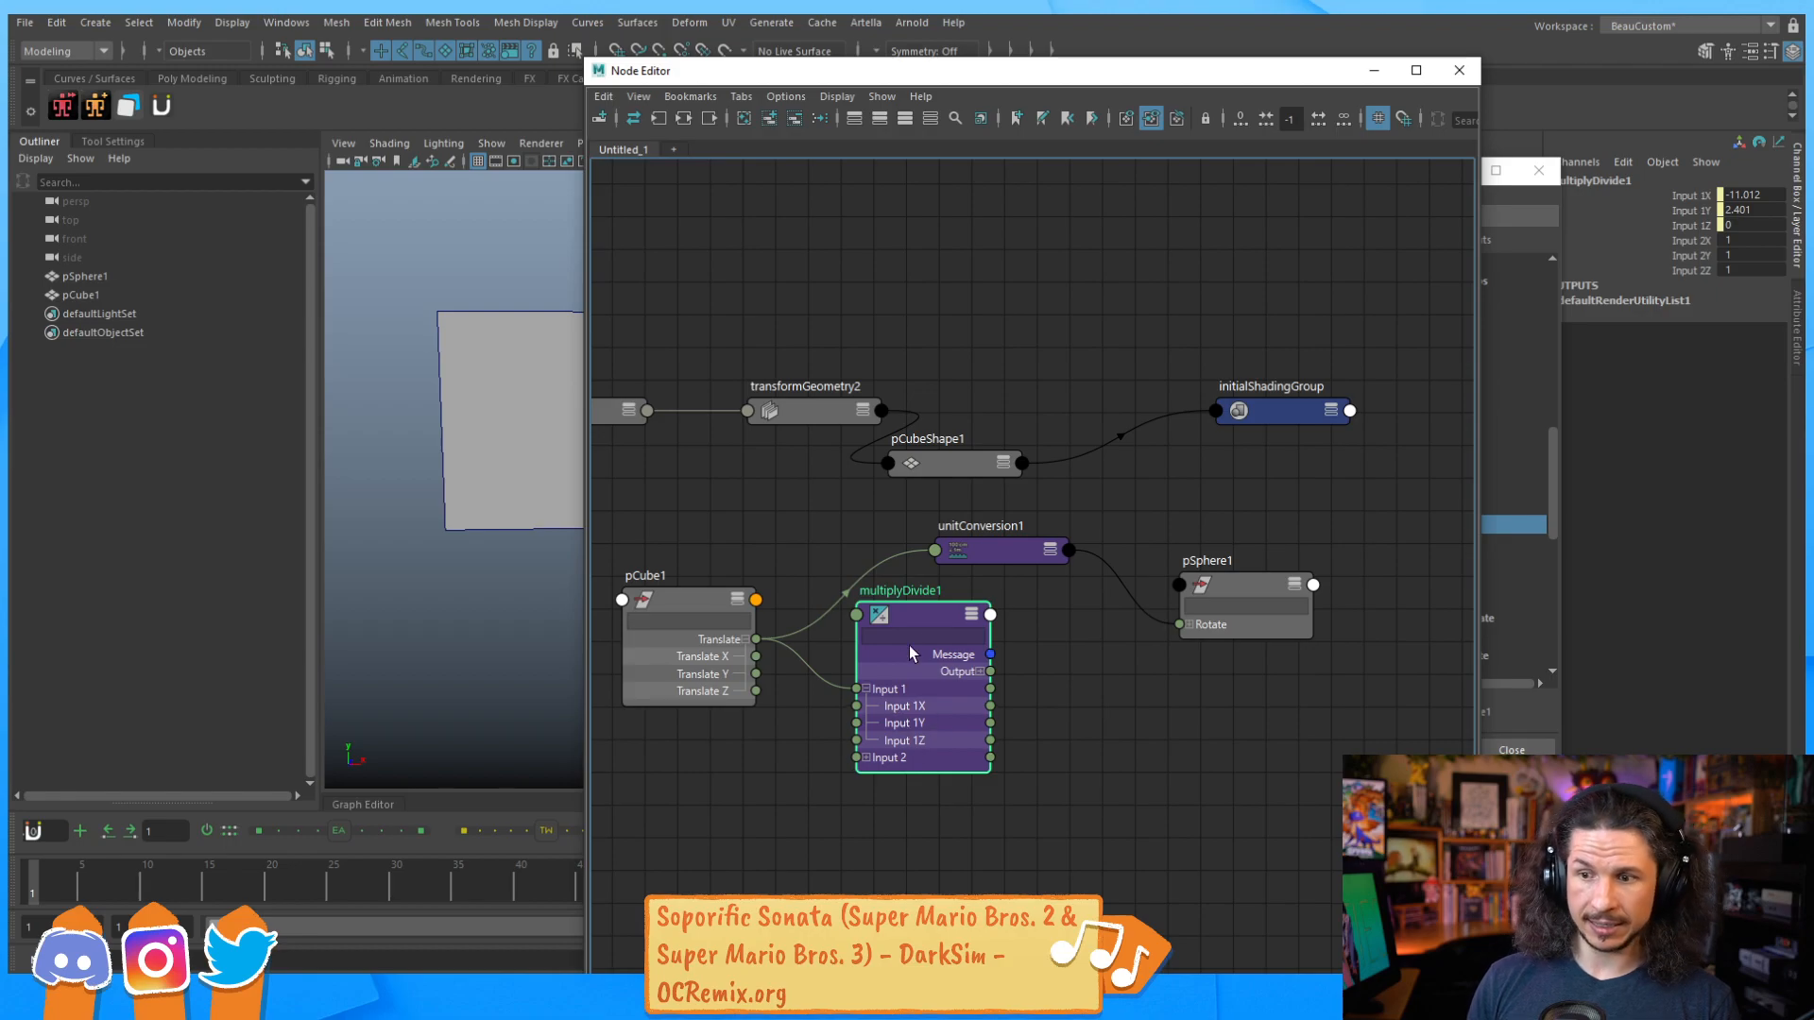
drag(922, 621, 920, 620)
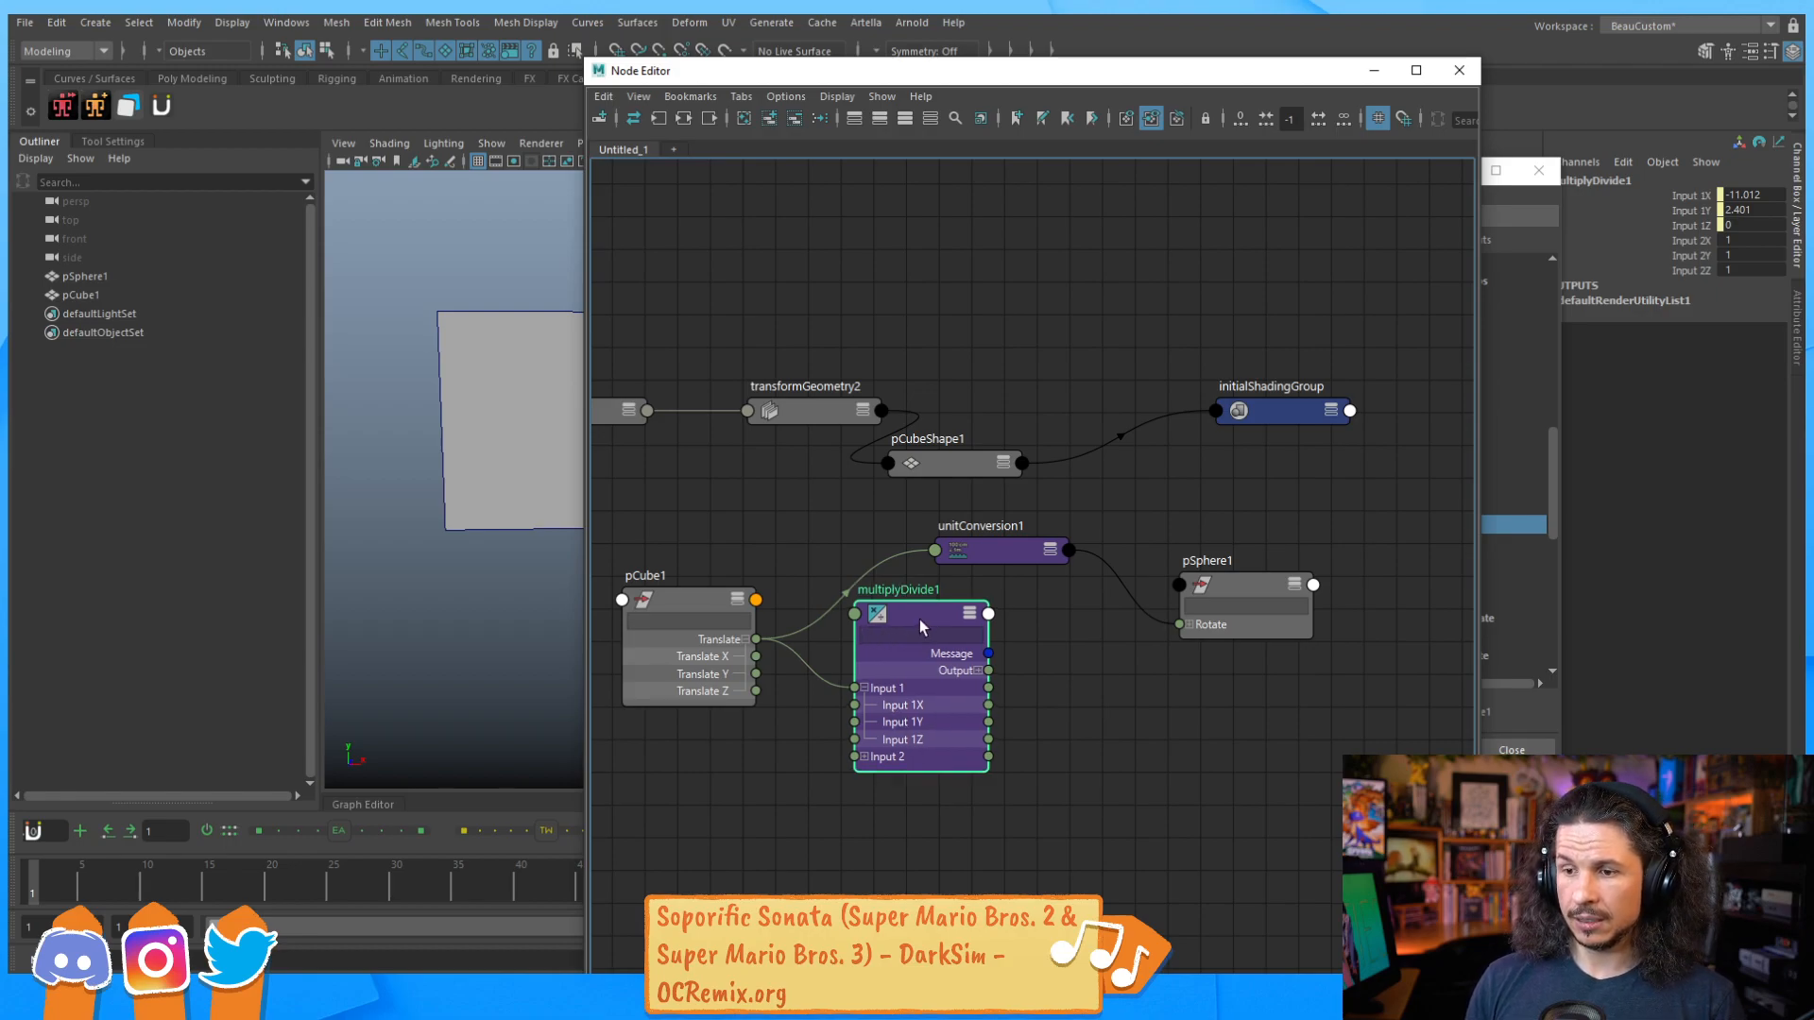
Expand the multiplyDivide node's Input 2 and set Input 2X, 2Y and 2Z to 5.
click(866, 757)
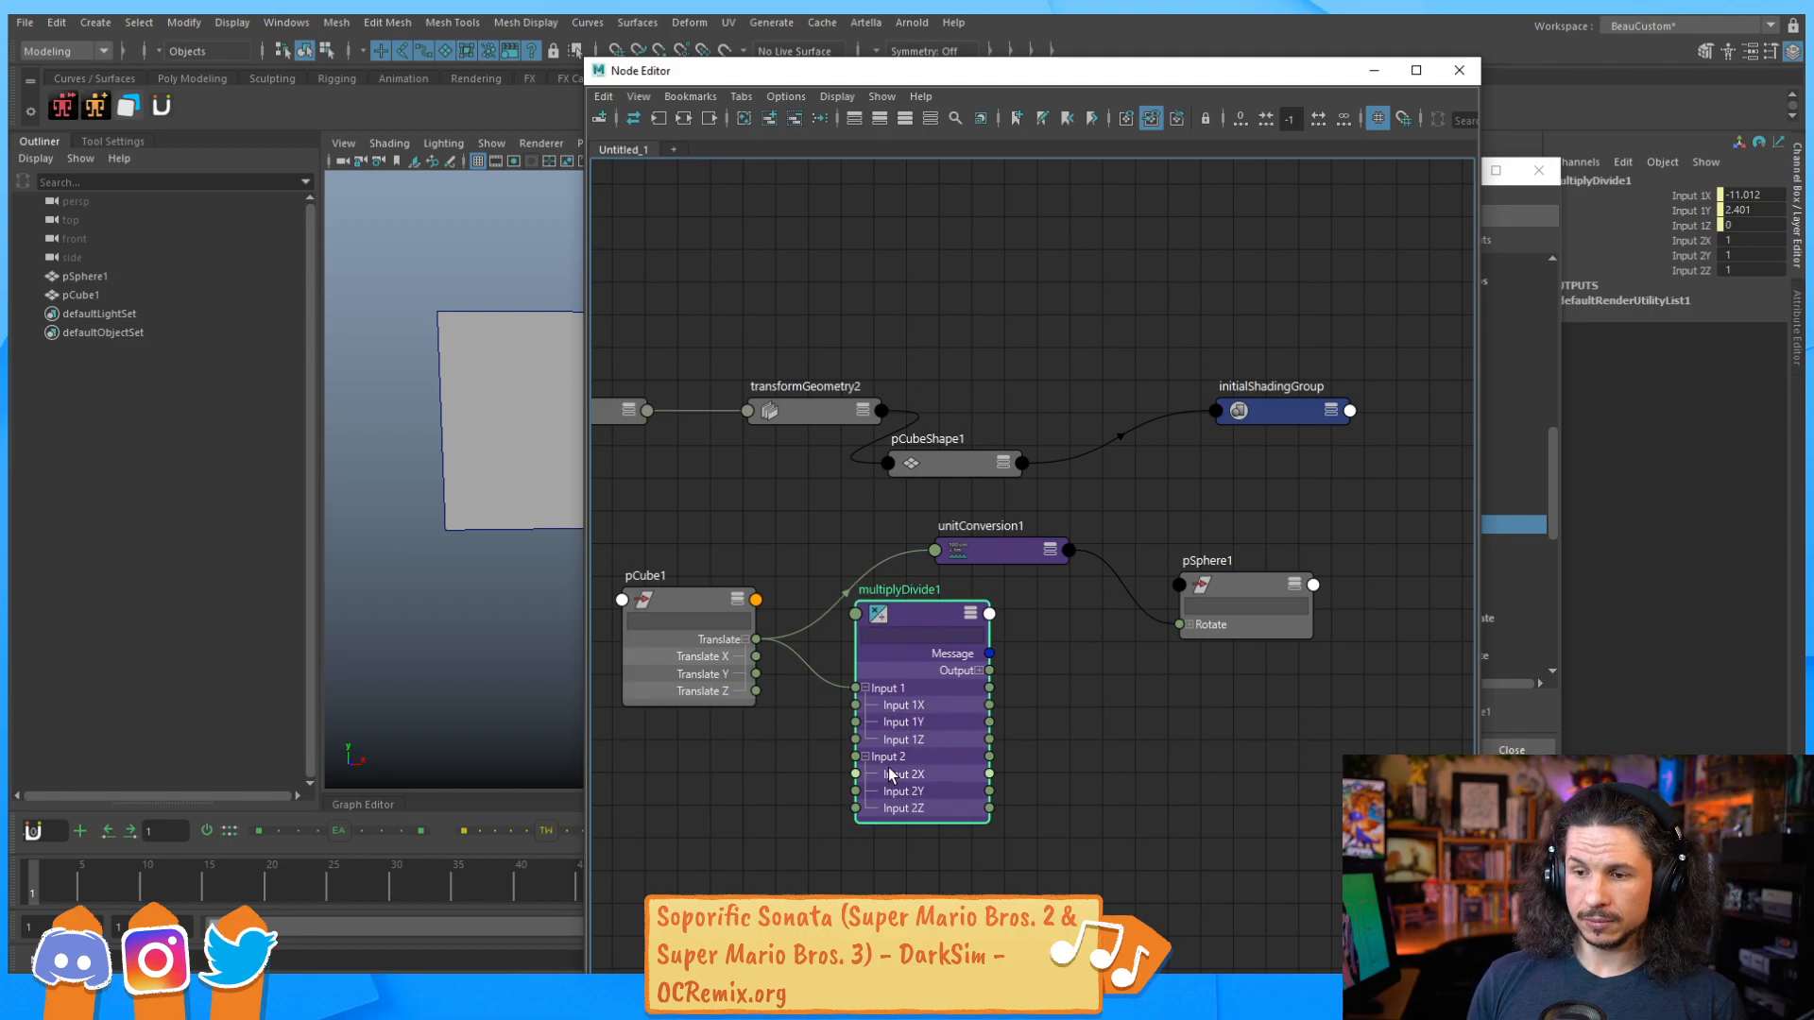
click(1732, 271)
click(1746, 240)
drag(1707, 200, 1707, 232)
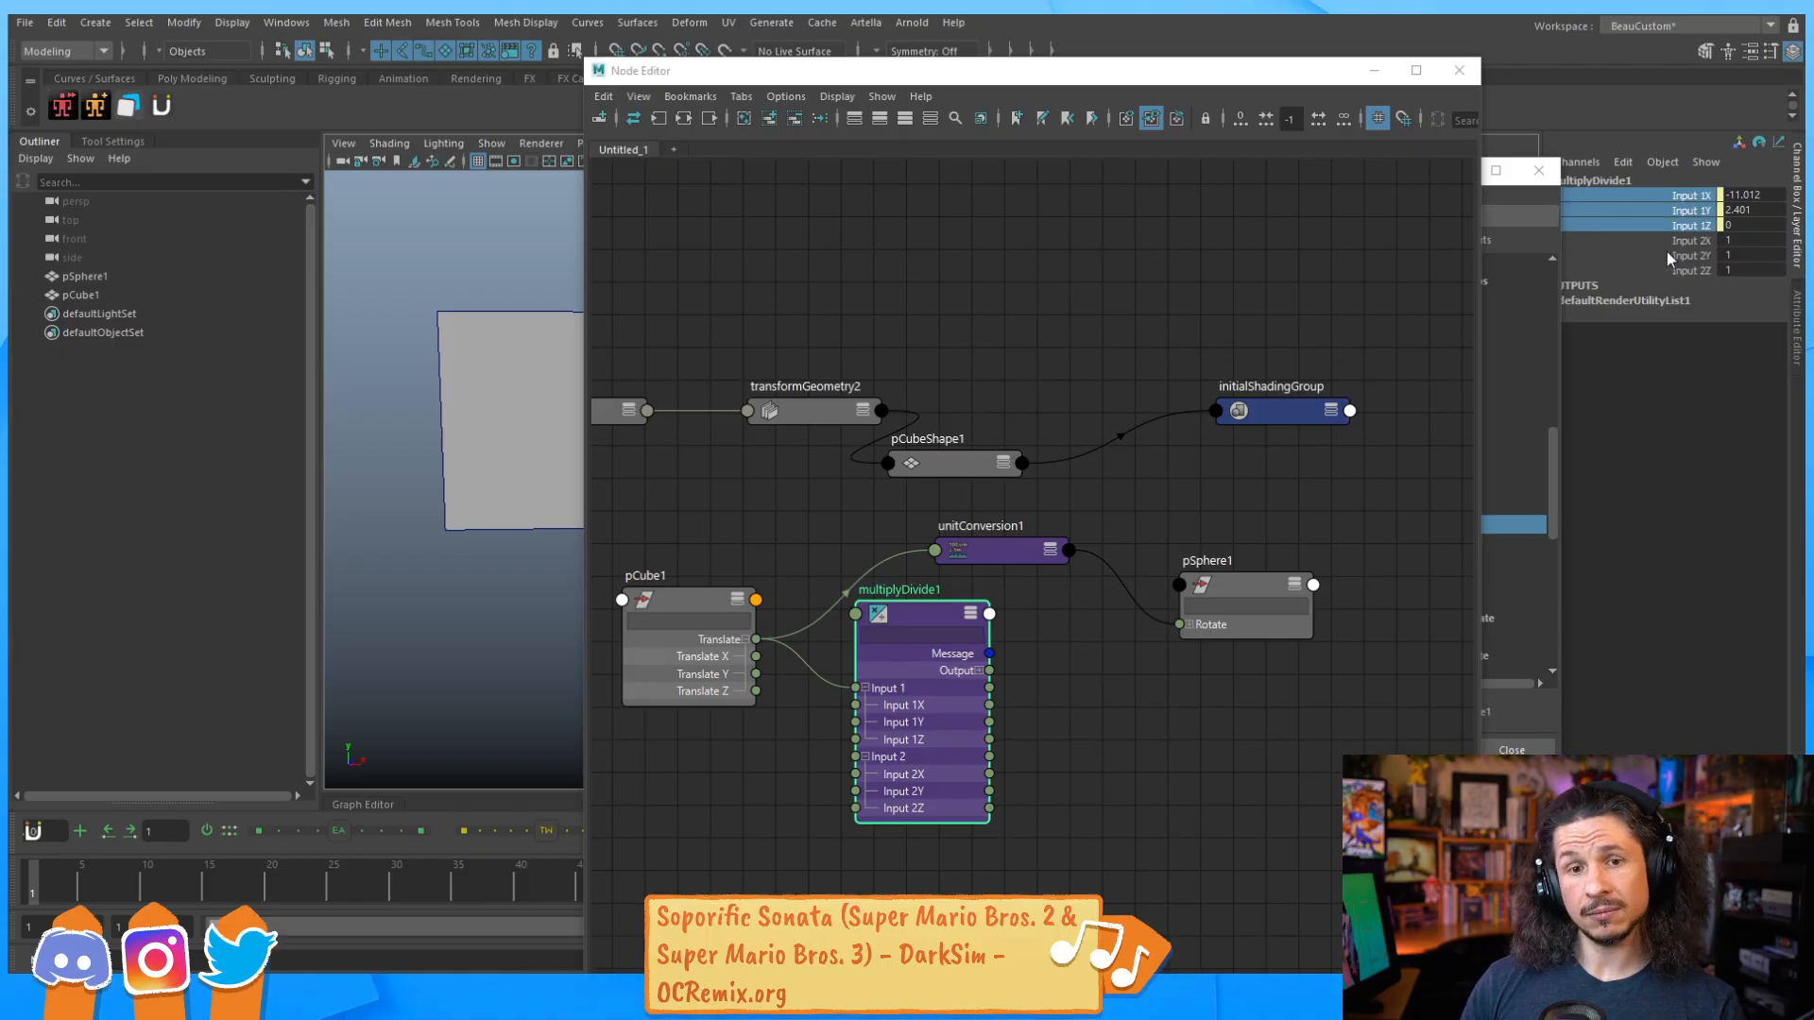
drag(1698, 240, 1700, 272)
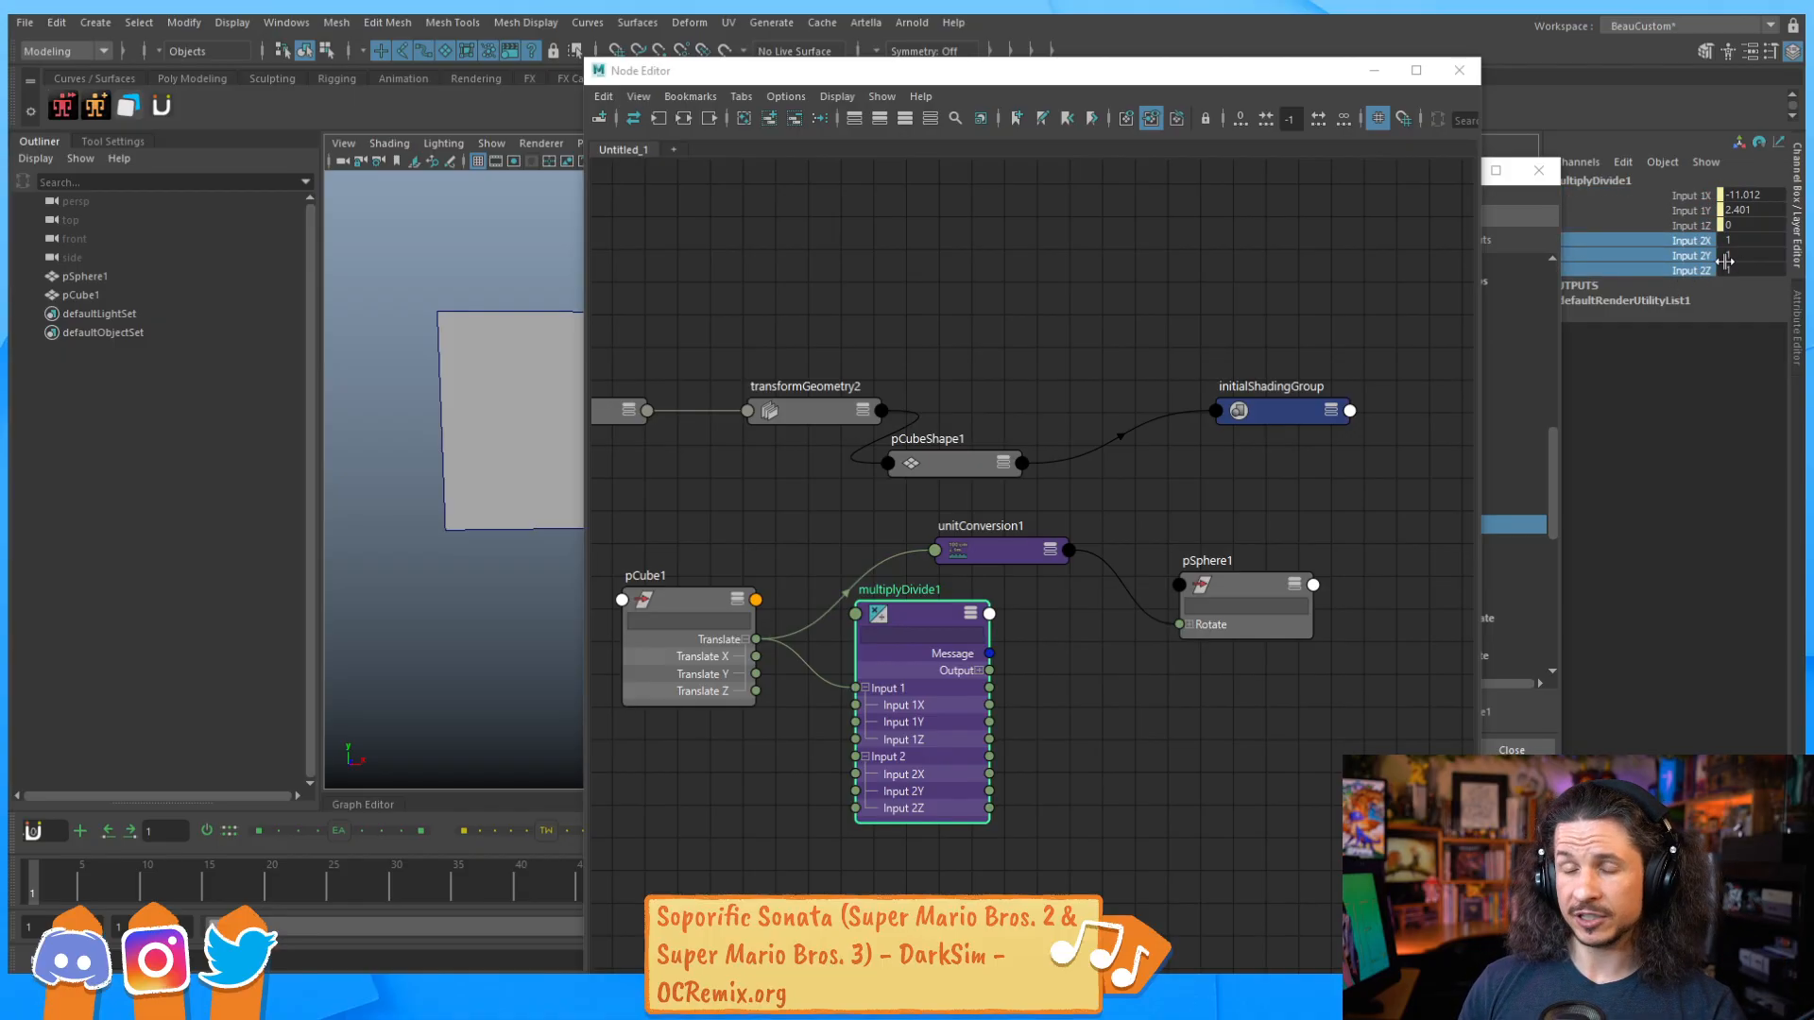
click(1768, 238)
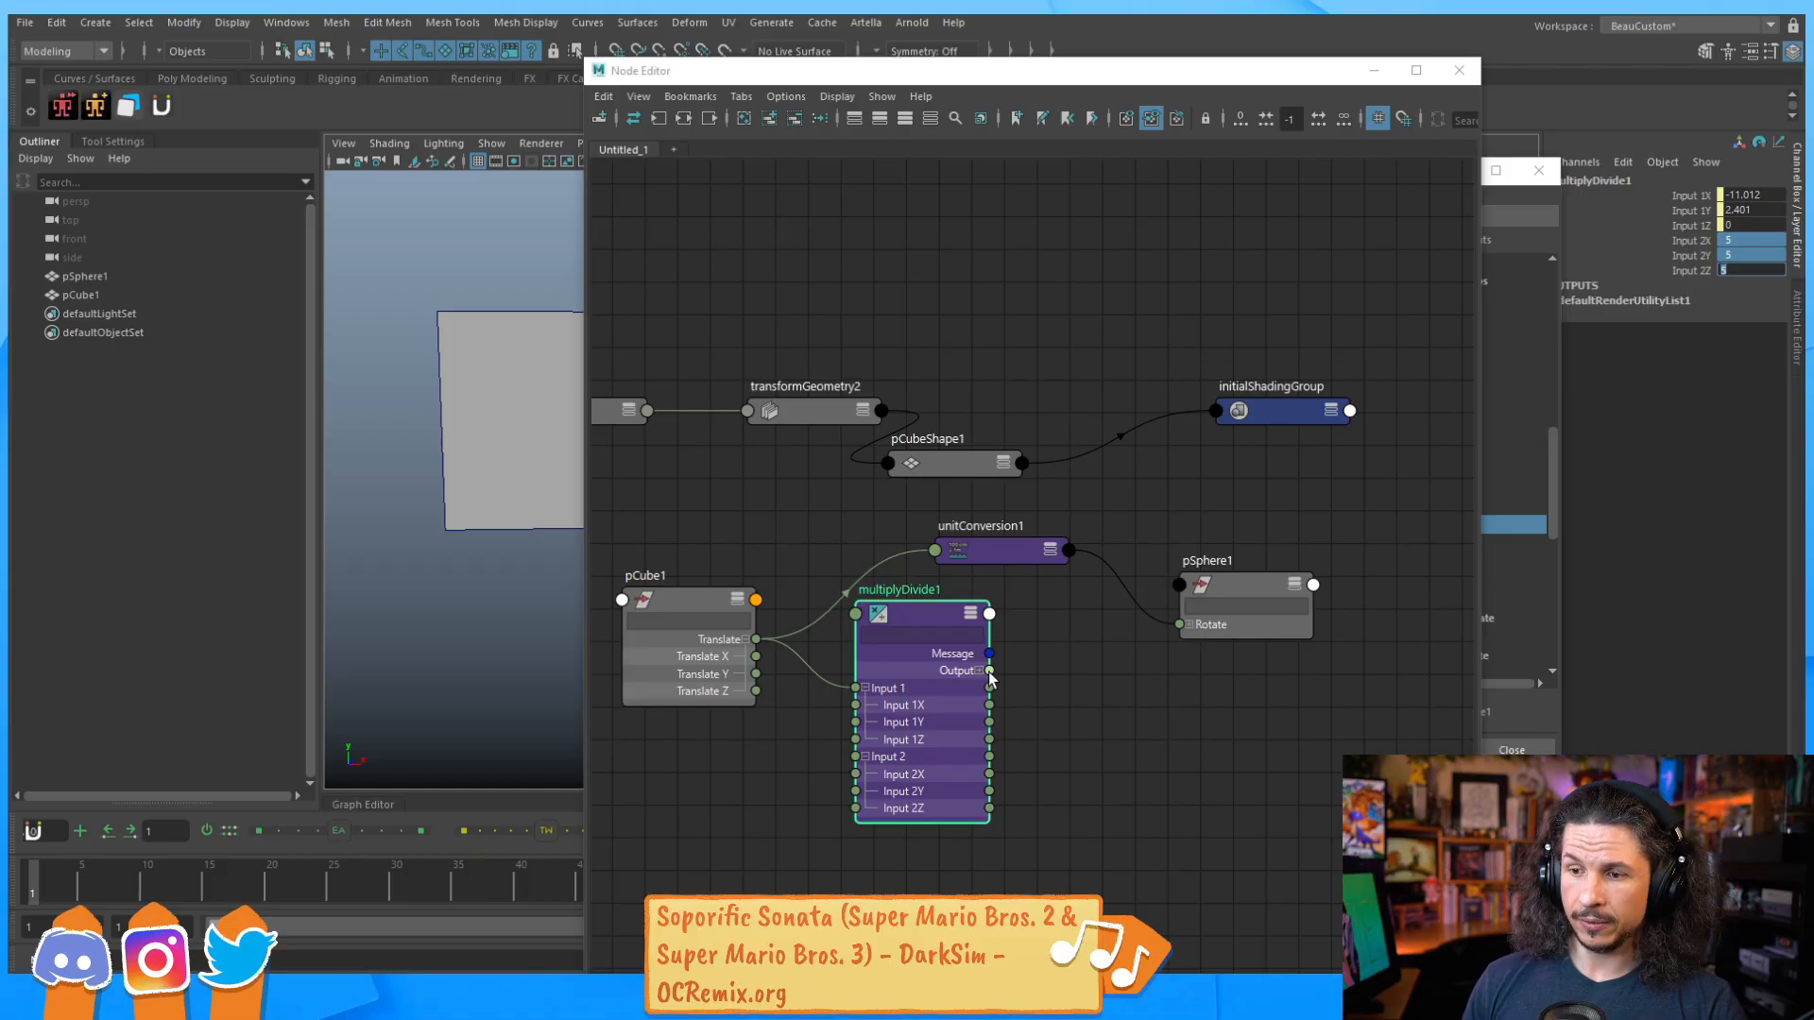
Try to connect the multiplyDivide node's Output directly to the sphere's Rotate, and undo the last changes.
drag(990, 673, 1191, 627)
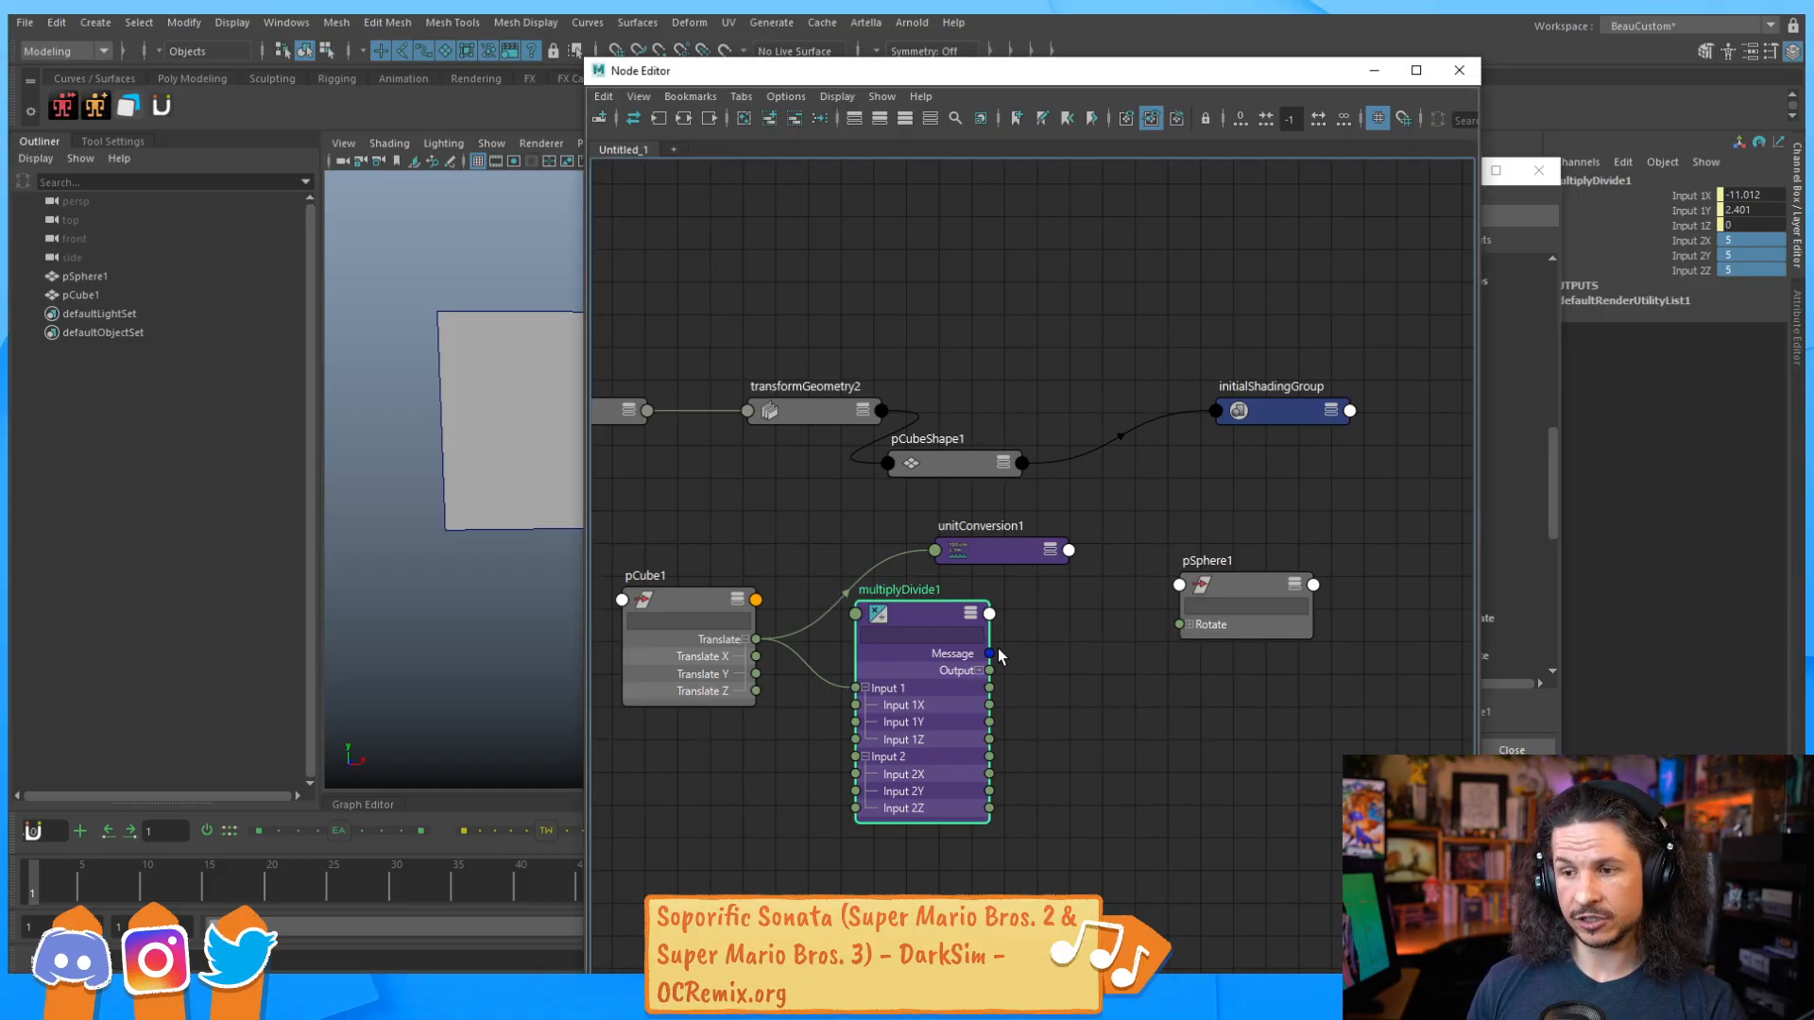
drag(990, 672, 1181, 631)
drag(992, 670, 1181, 625)
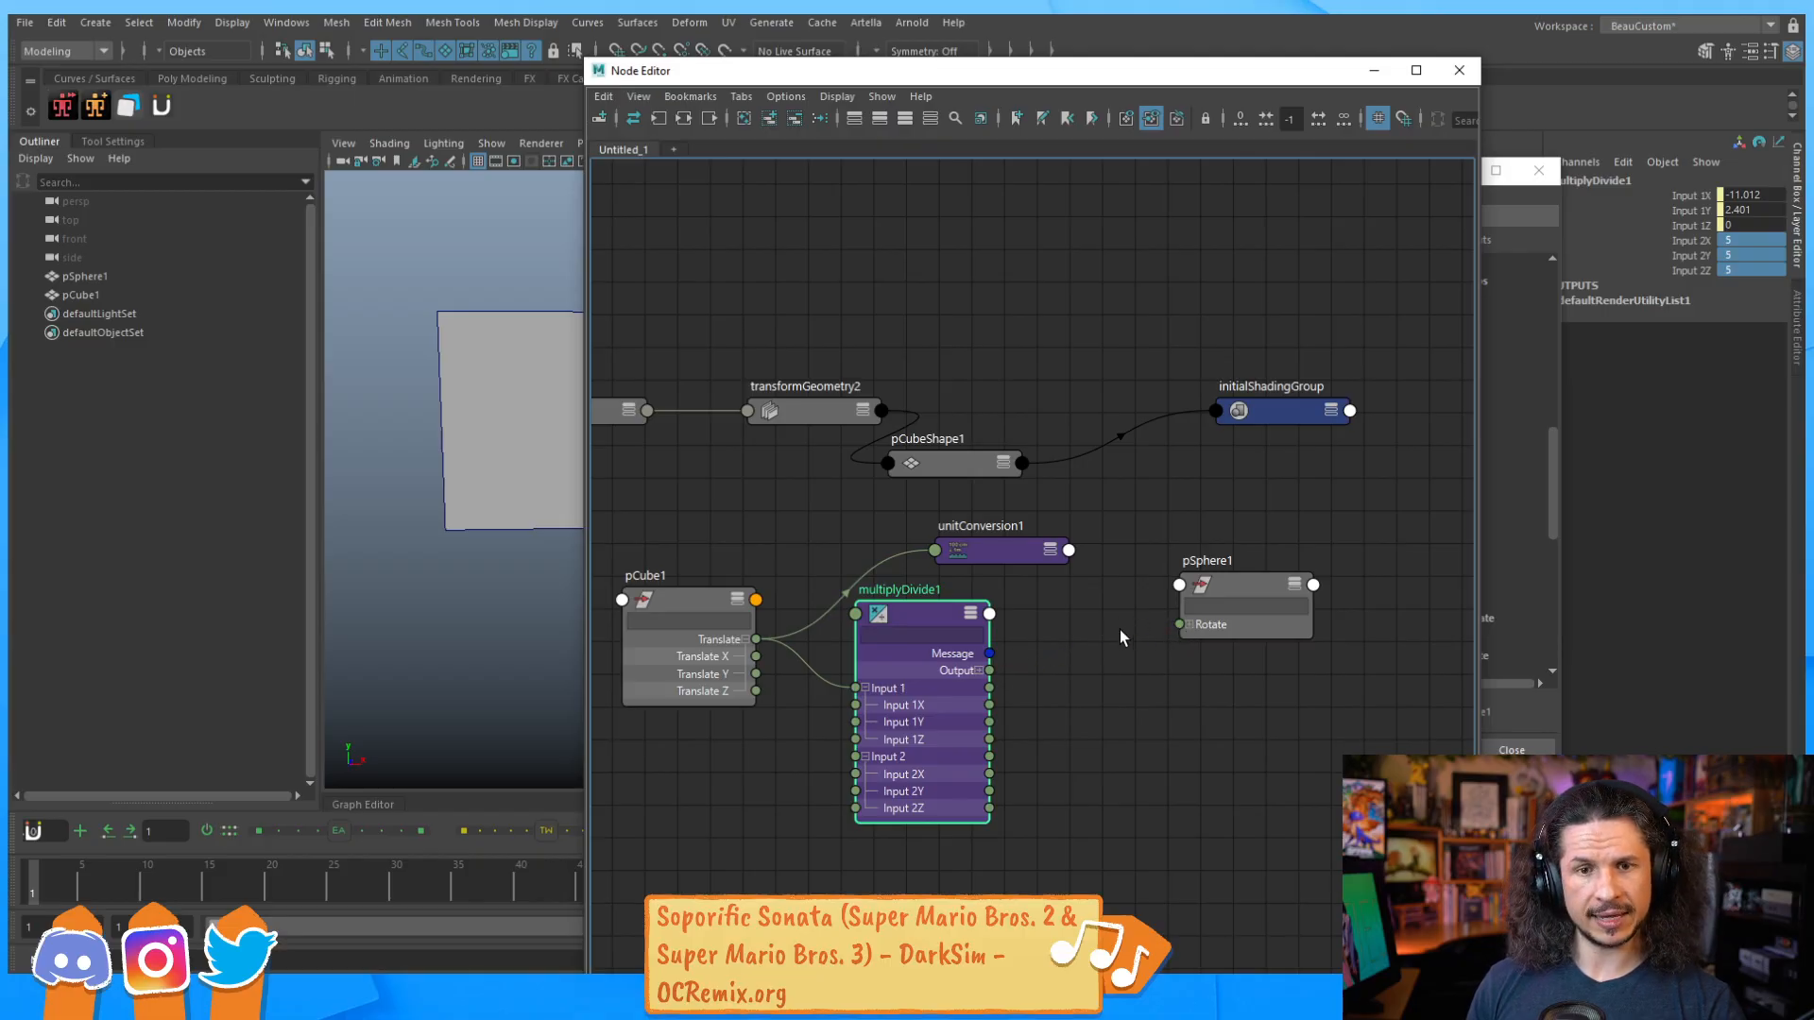
click(1060, 655)
key(ctrl+z)
key(ctrl+z)
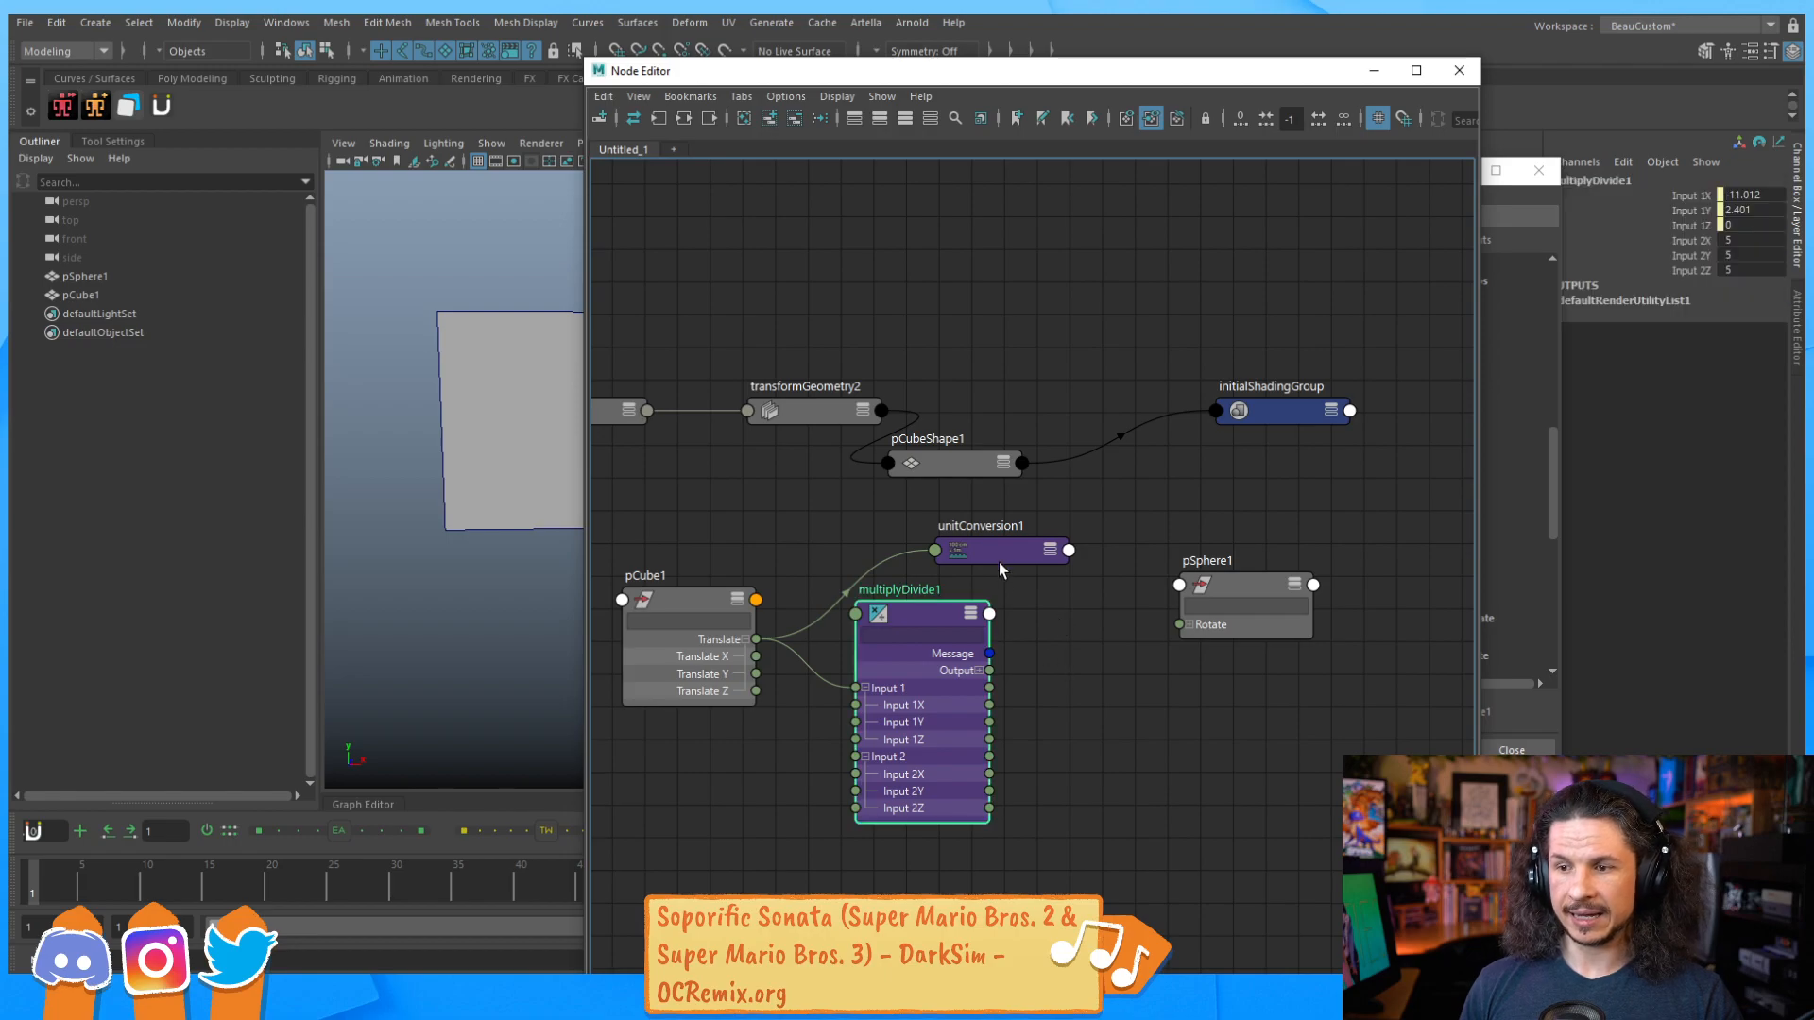
Wire the multiplyDivide Output into unitConversion1's Input and its Output into the sphere's Rotate, and line up the nodes.
drag(1030, 612, 1116, 522)
click(1004, 550)
click(1050, 551)
drag(989, 670, 1110, 709)
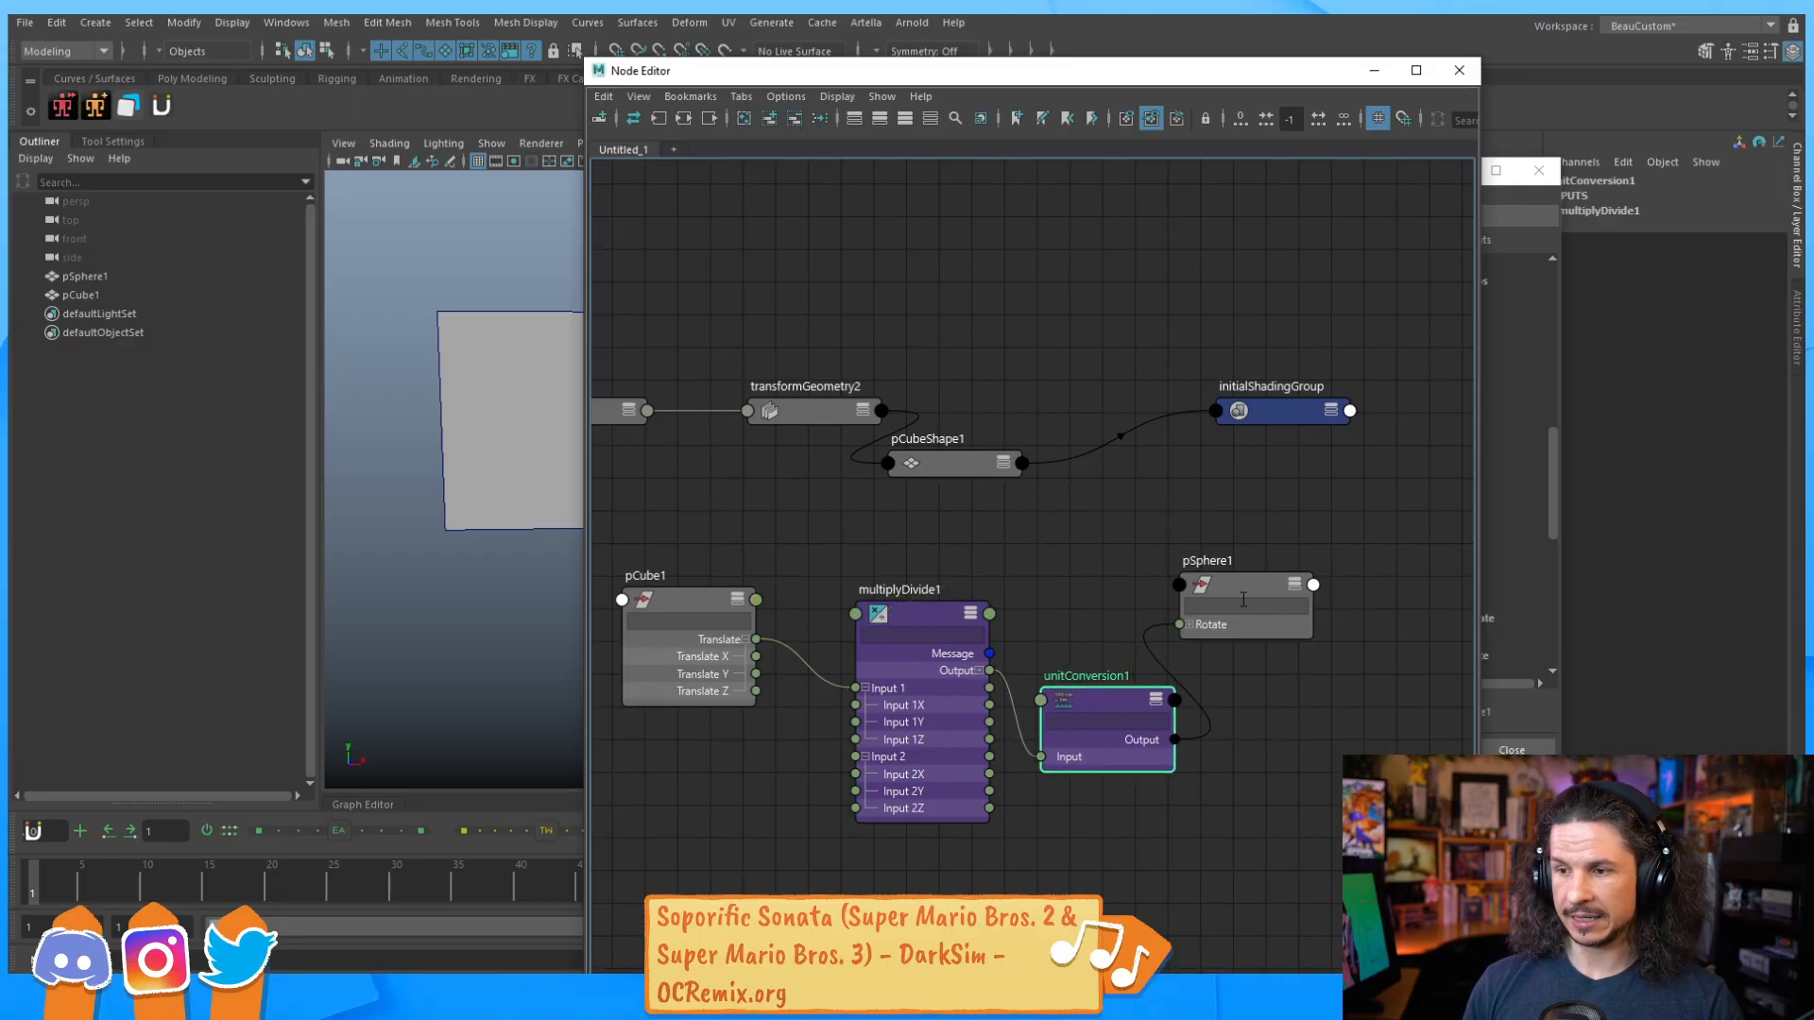
drag(1232, 593, 1319, 613)
drag(1123, 703, 1139, 645)
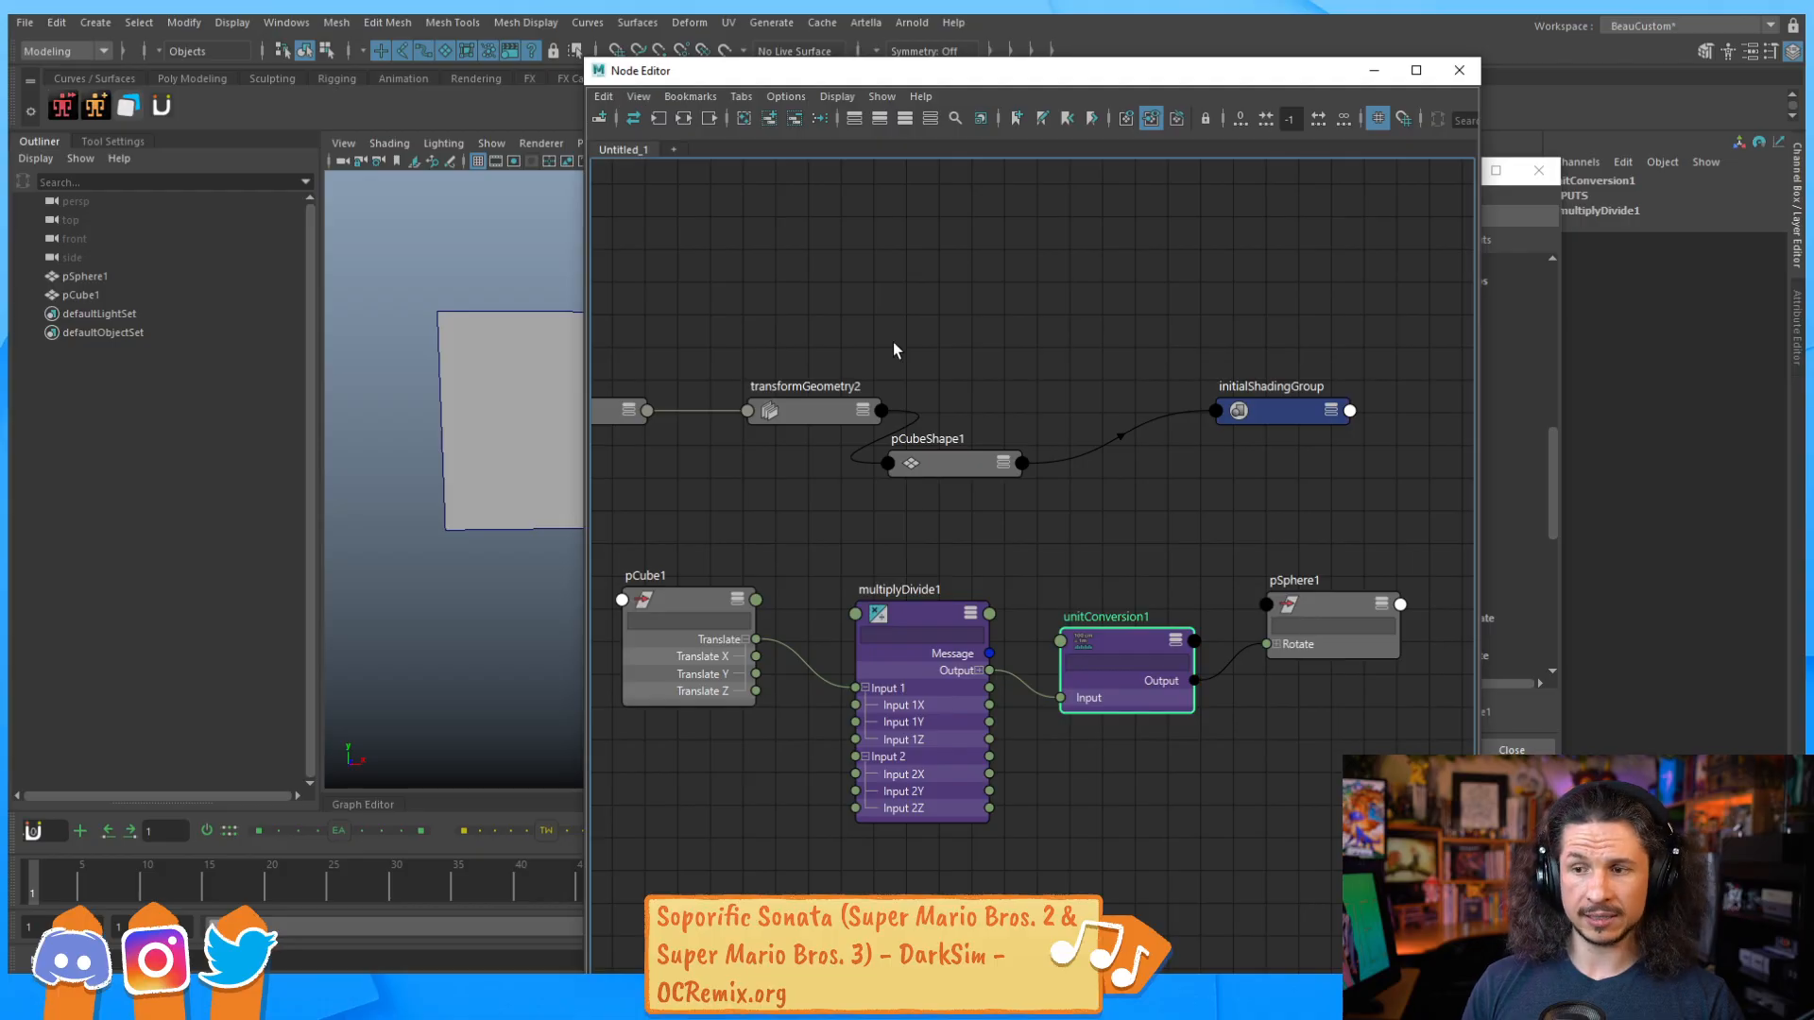
Uncover the viewport and test the multiplied rotation by moving the cube to about X -4.6 and Y 4.
drag(1002, 71, 1173, 607)
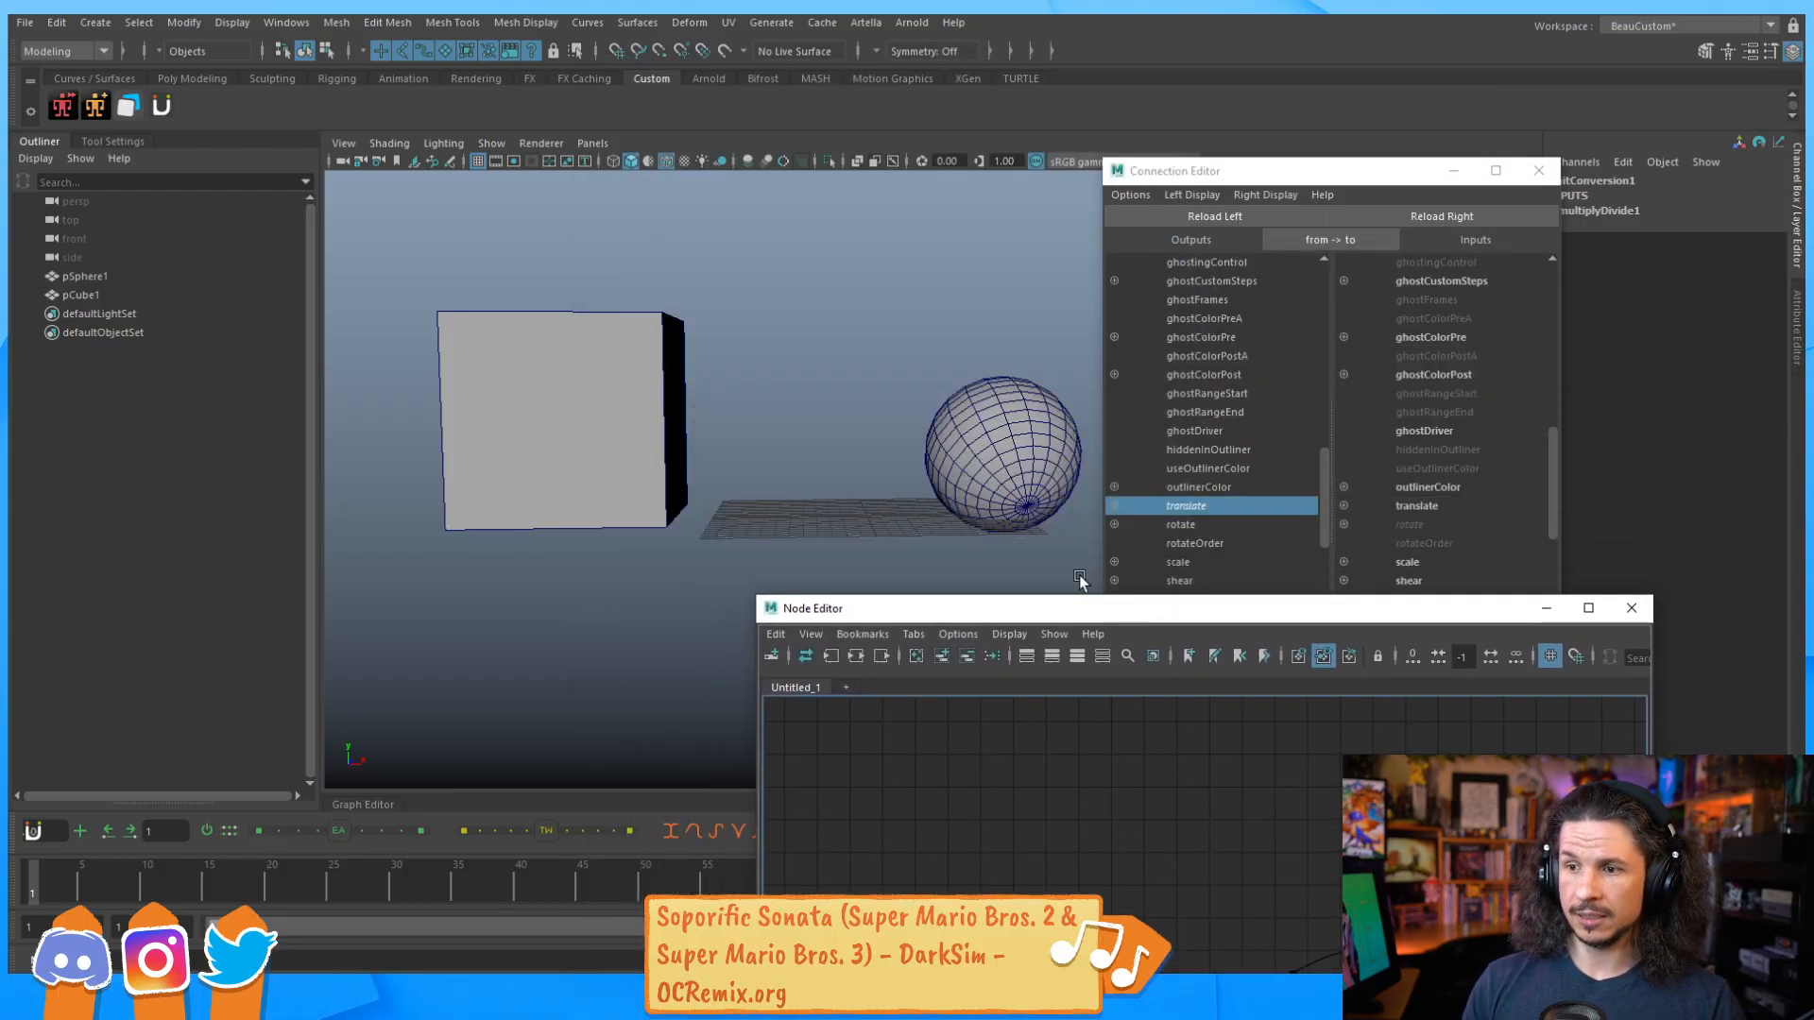
click(586, 444)
middle_drag(701, 296, 783, 270)
Open the multiplyDivide node's Input 2 values for editing, test by moving the cube to about X -7.2 and Y -0.4, and return to the graph.
drag(1087, 614, 724, 642)
click(1237, 933)
drag(1749, 240, 1733, 286)
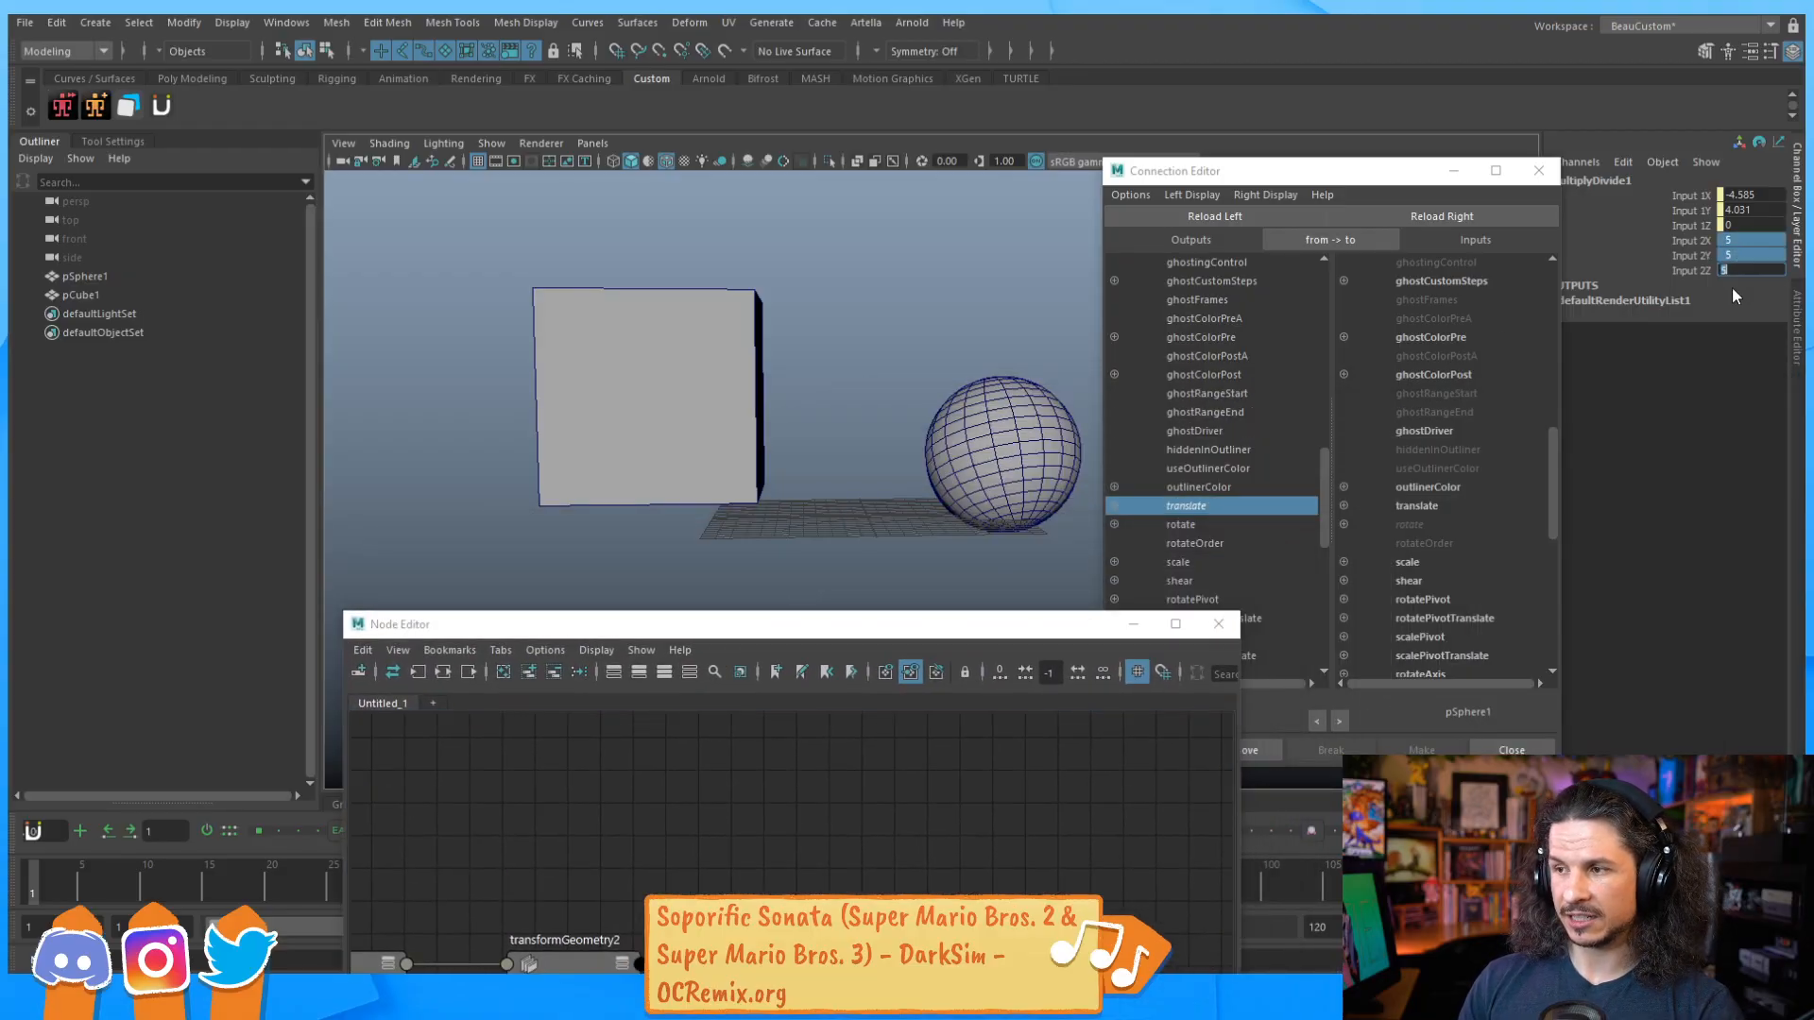
click(753, 280)
middle_drag(787, 274, 793, 345)
drag(887, 639, 956, 188)
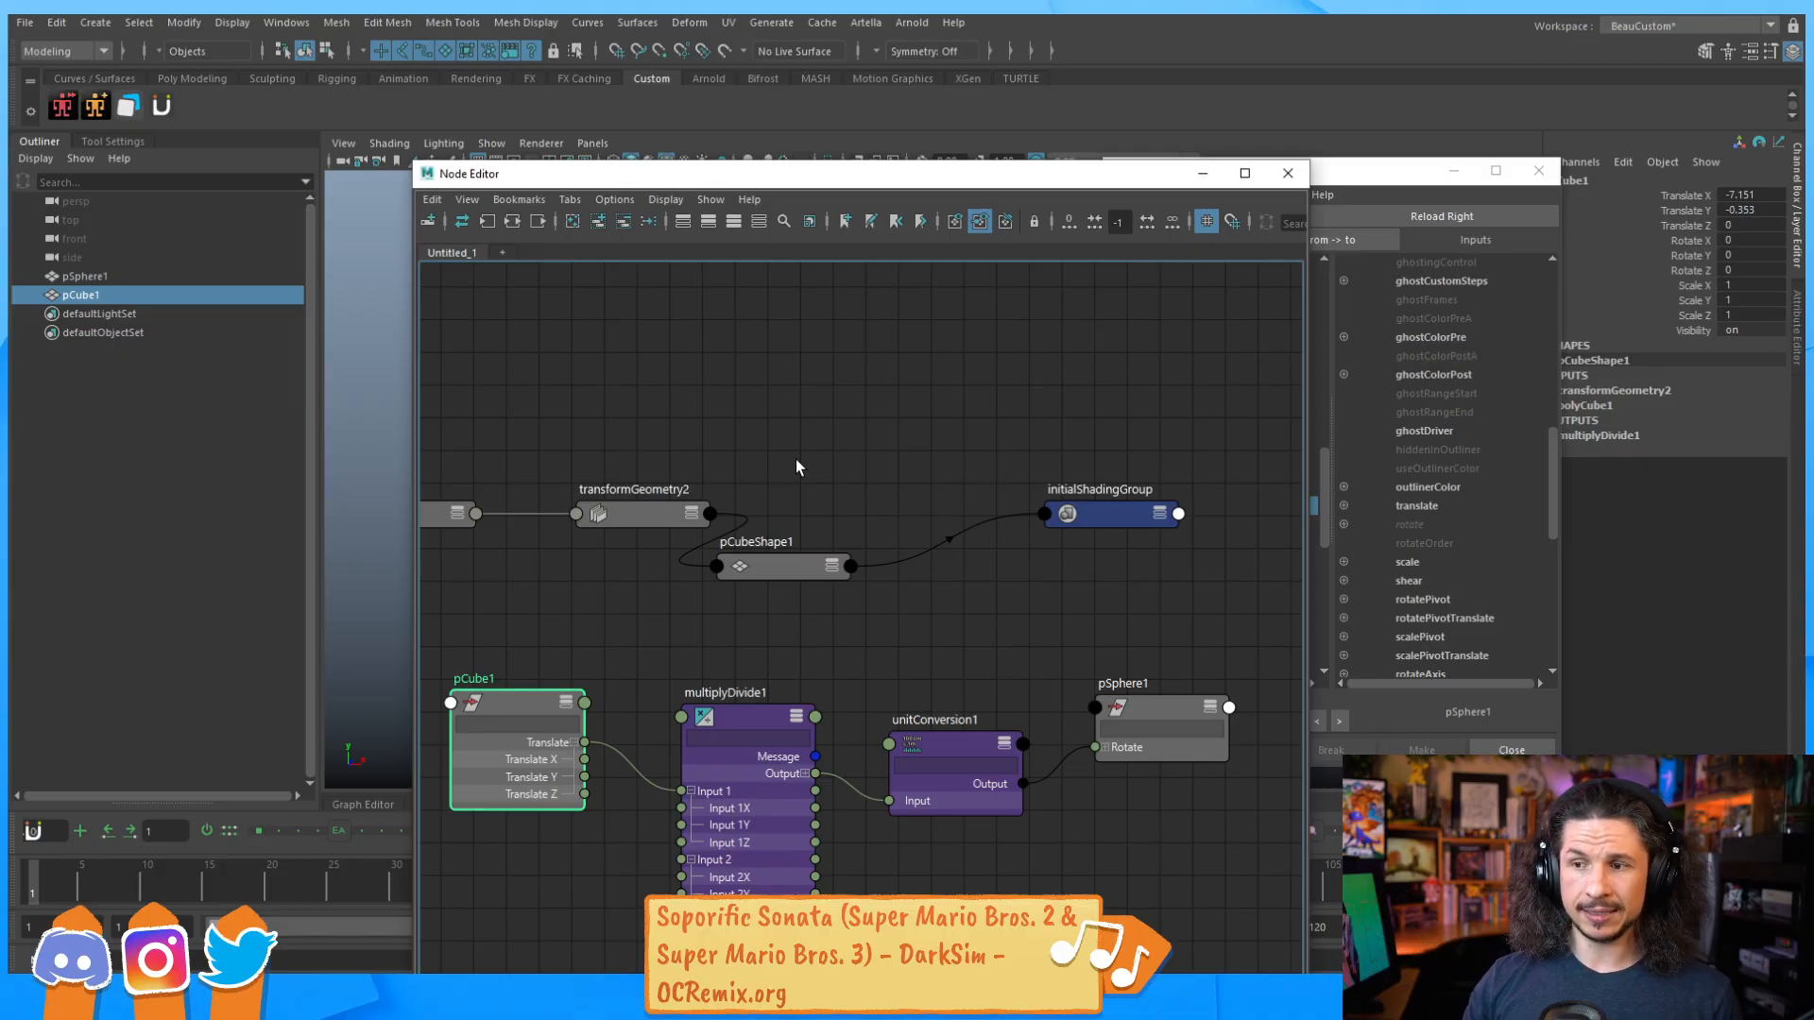
Select the multiplyDivide and unitConversion nodes, close the Node Editor and Connection Editor, and clear the selection.
click(729, 677)
drag(693, 656, 972, 764)
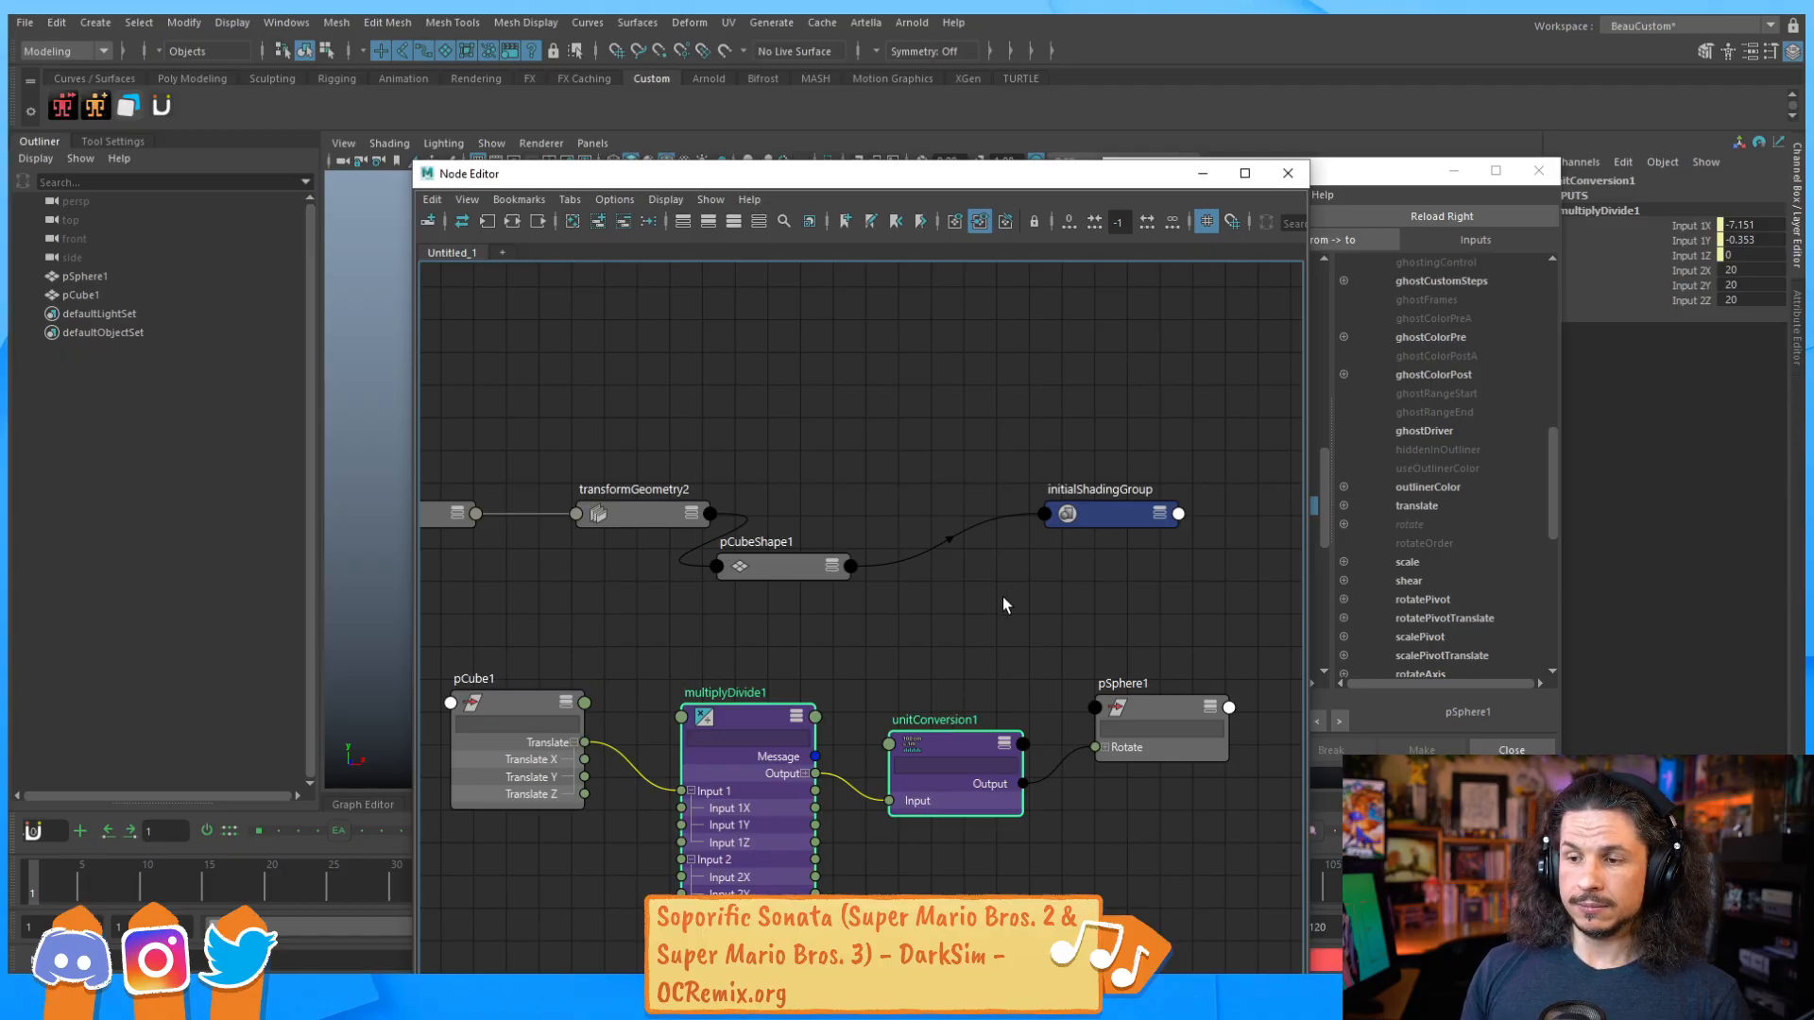
click(1288, 173)
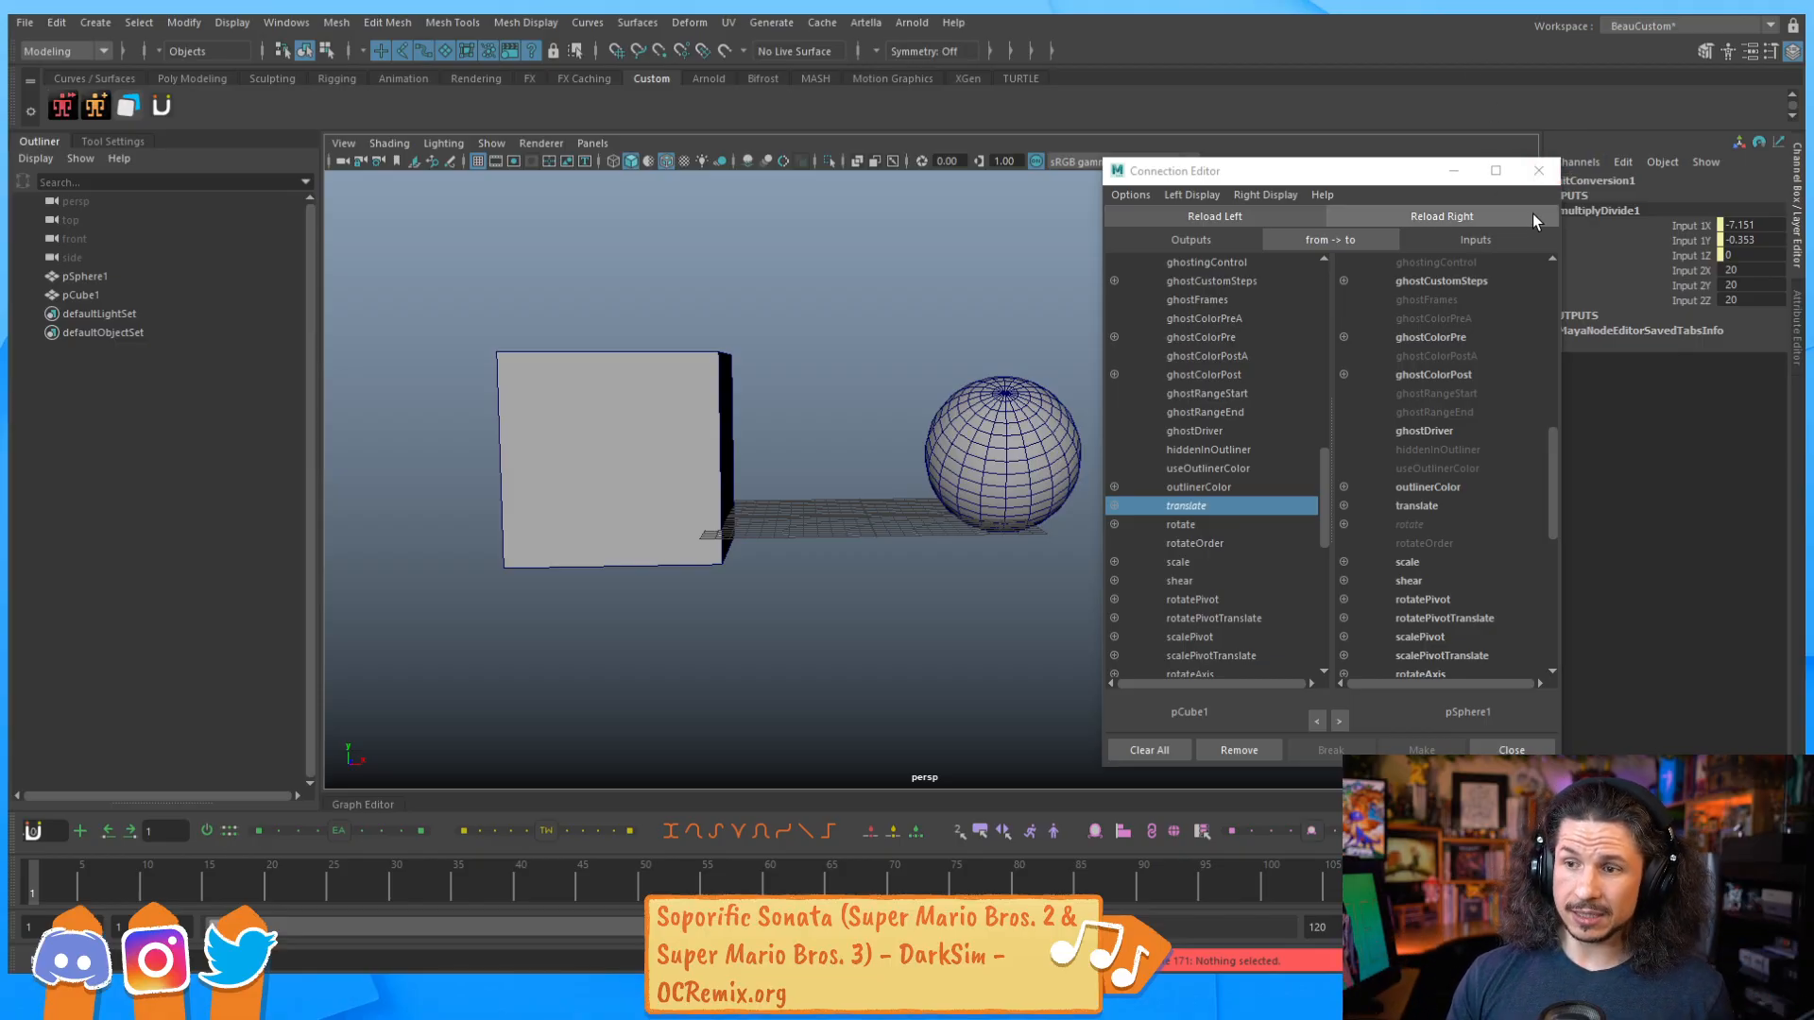
click(1539, 171)
click(1200, 462)
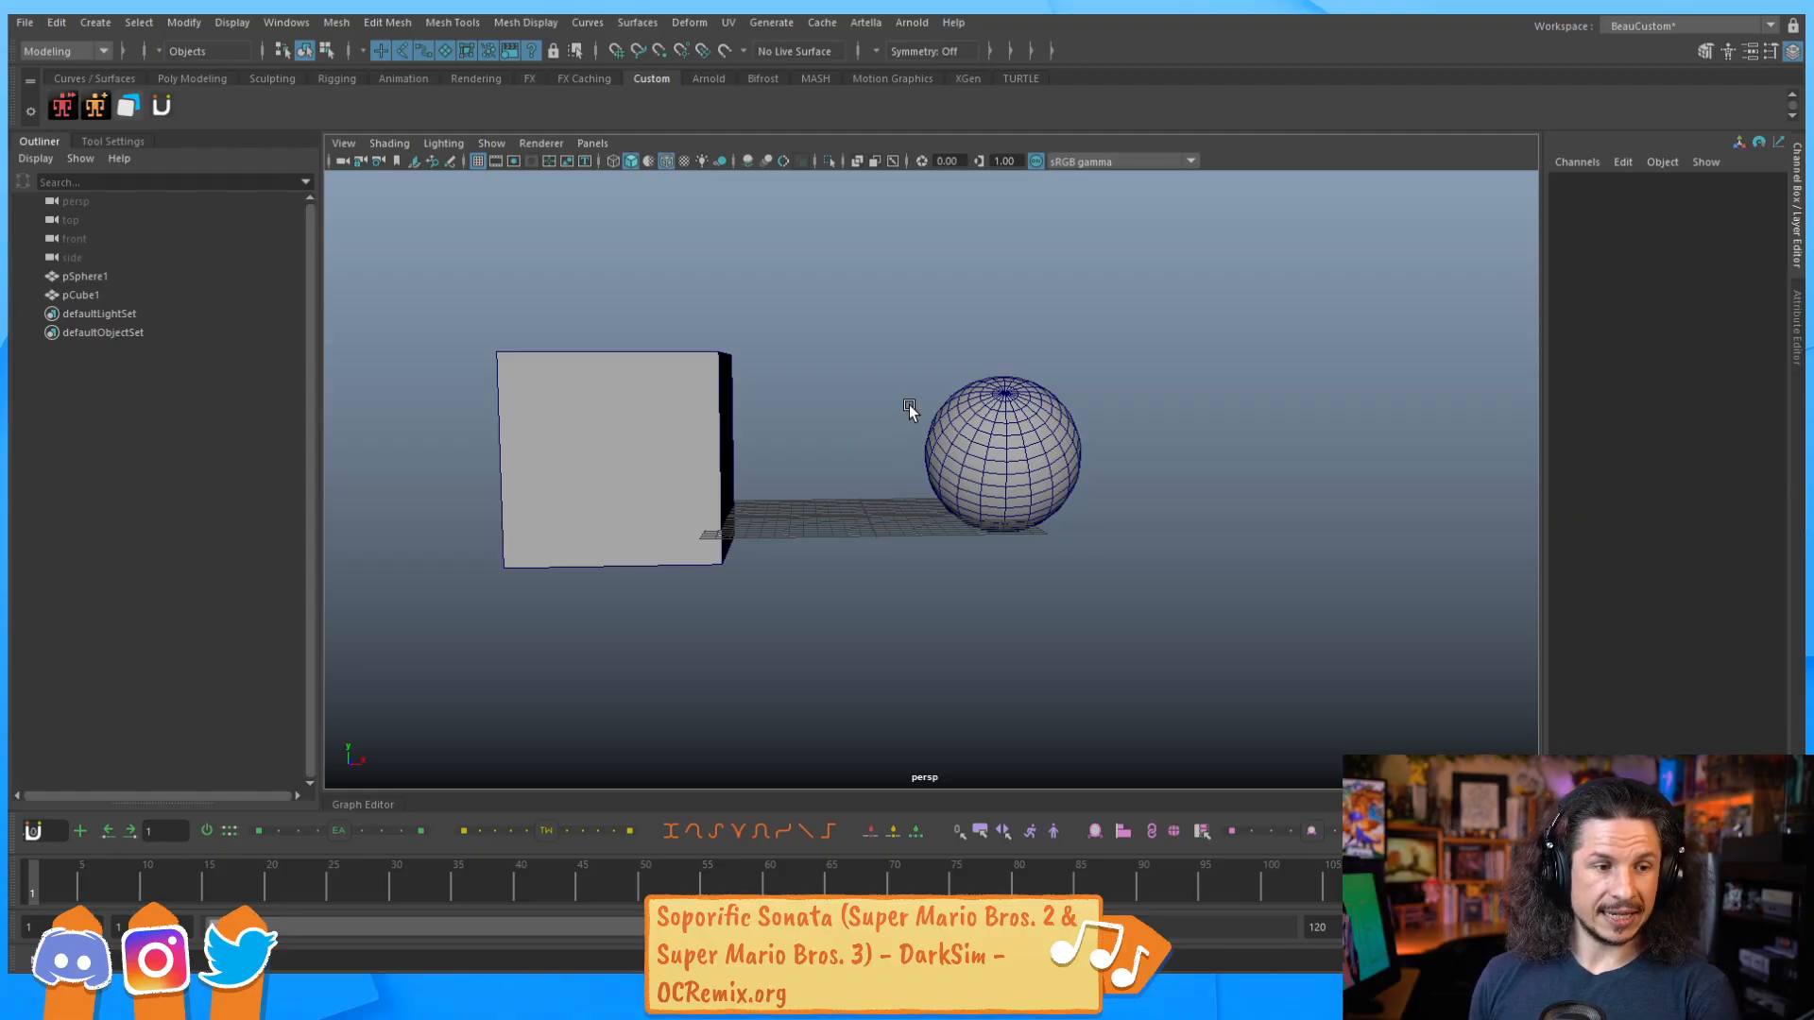
Select the sphere and the cube in turn to examine their transform and visibility channels.
click(981, 454)
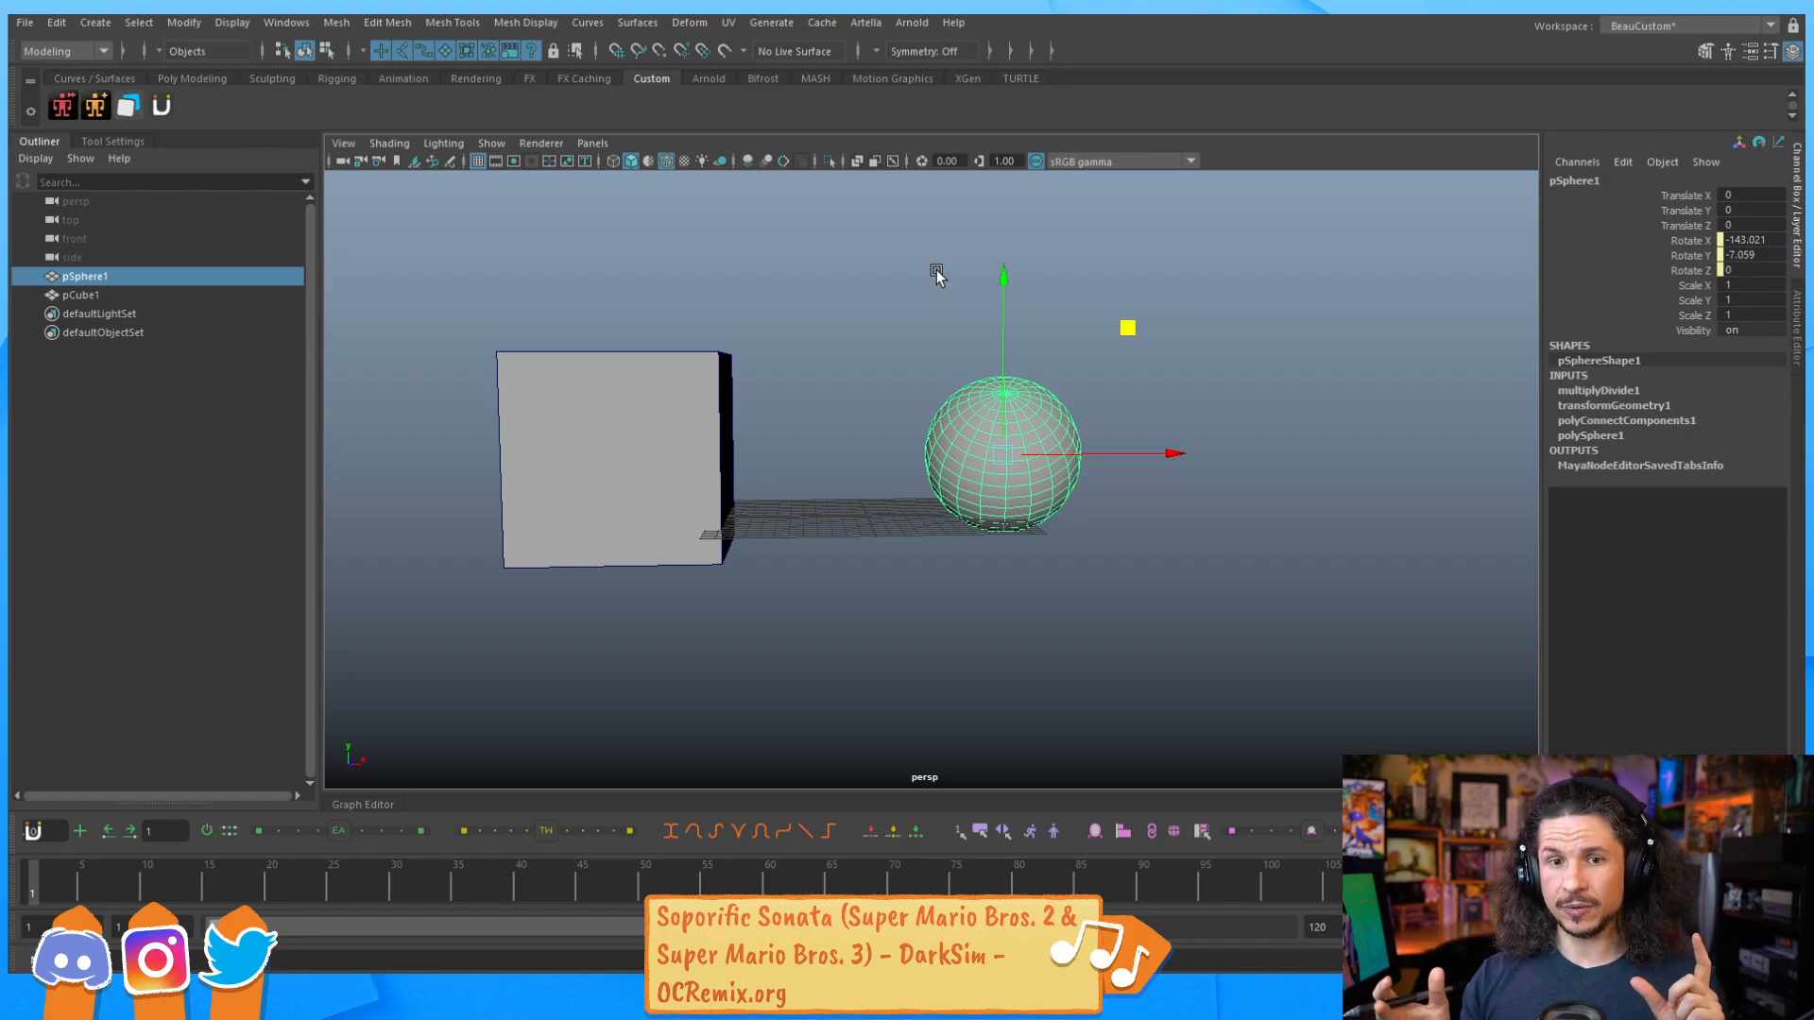
click(634, 480)
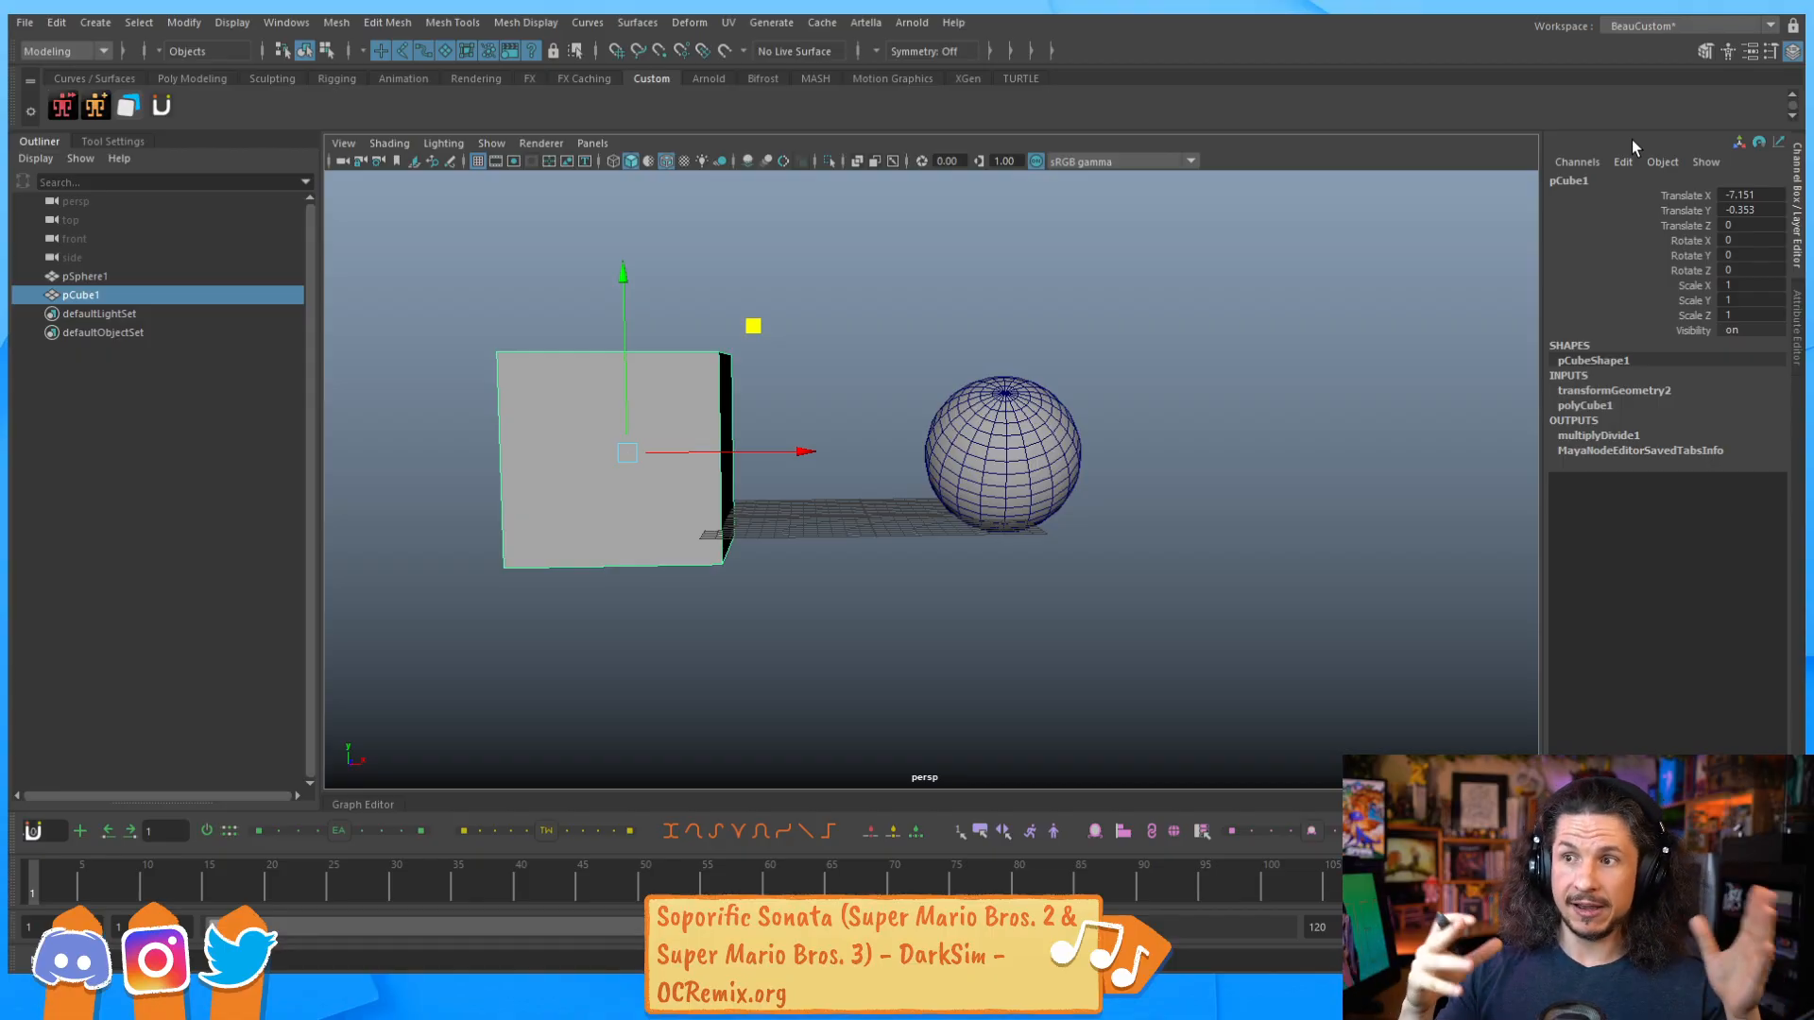
click(1744, 332)
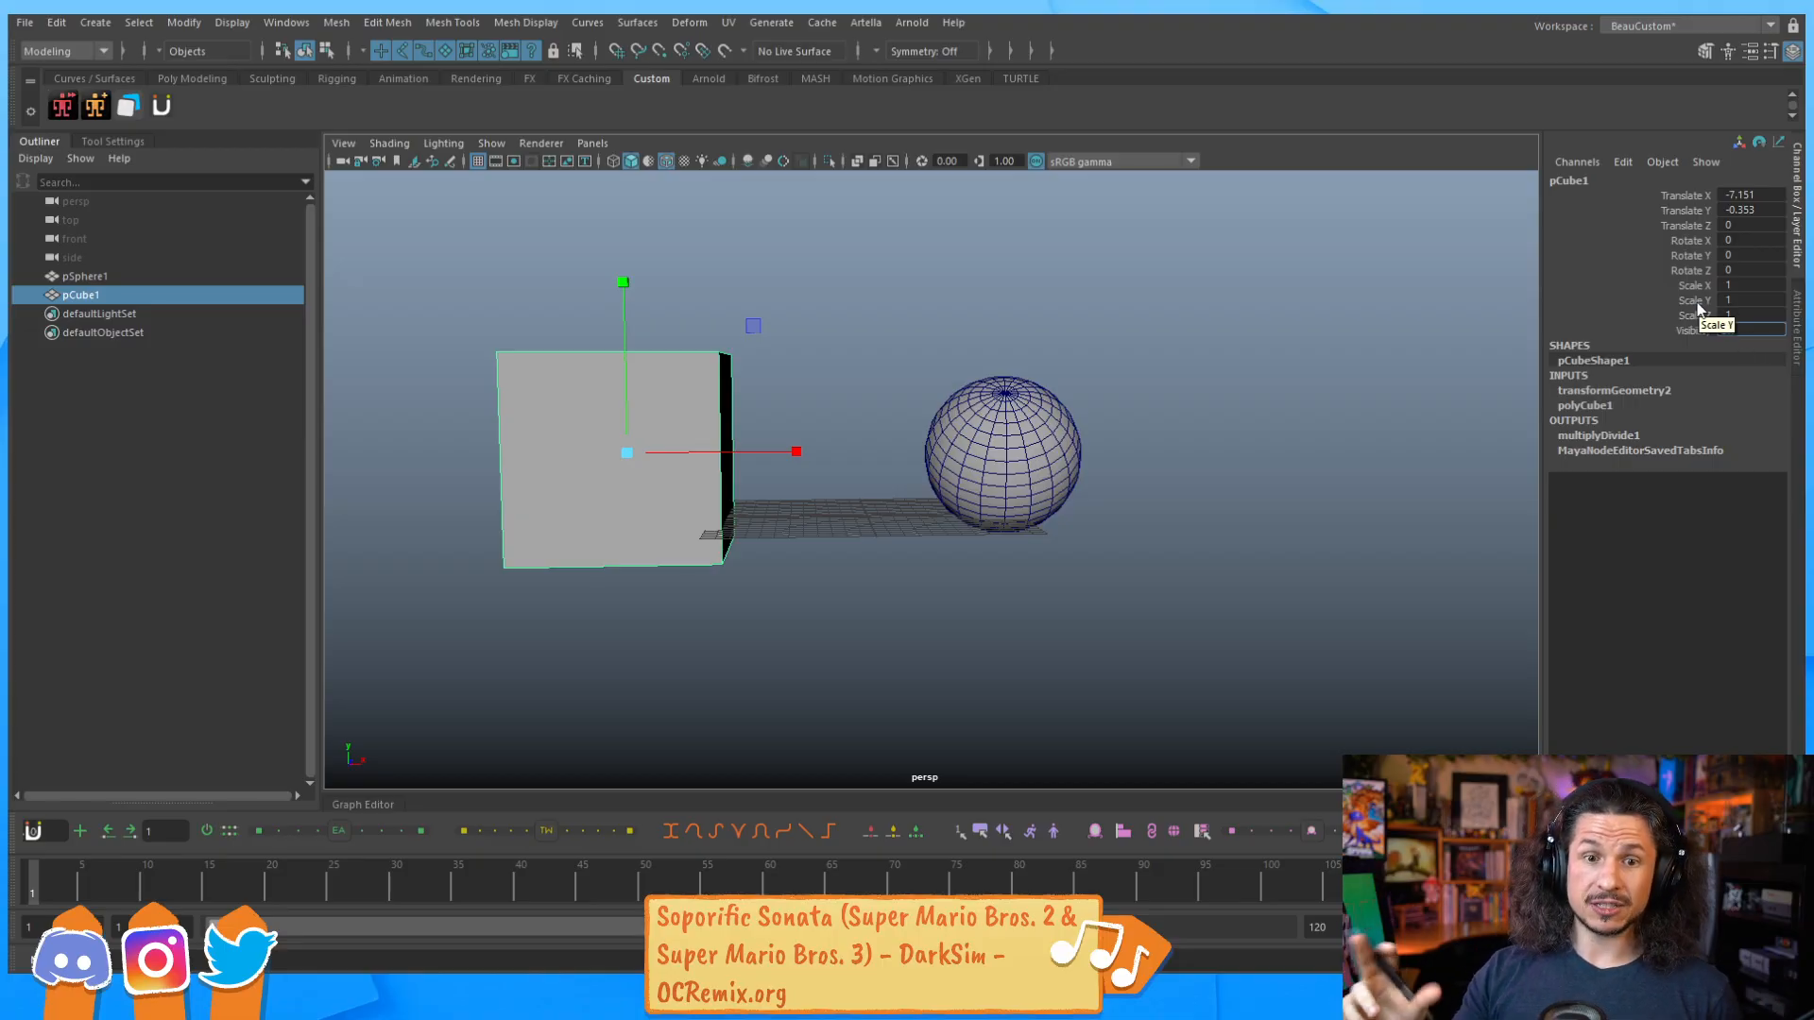
Switch to the Animation command set, look up the Set Driven Key options, and deselect the cube.
click(83, 50)
click(84, 109)
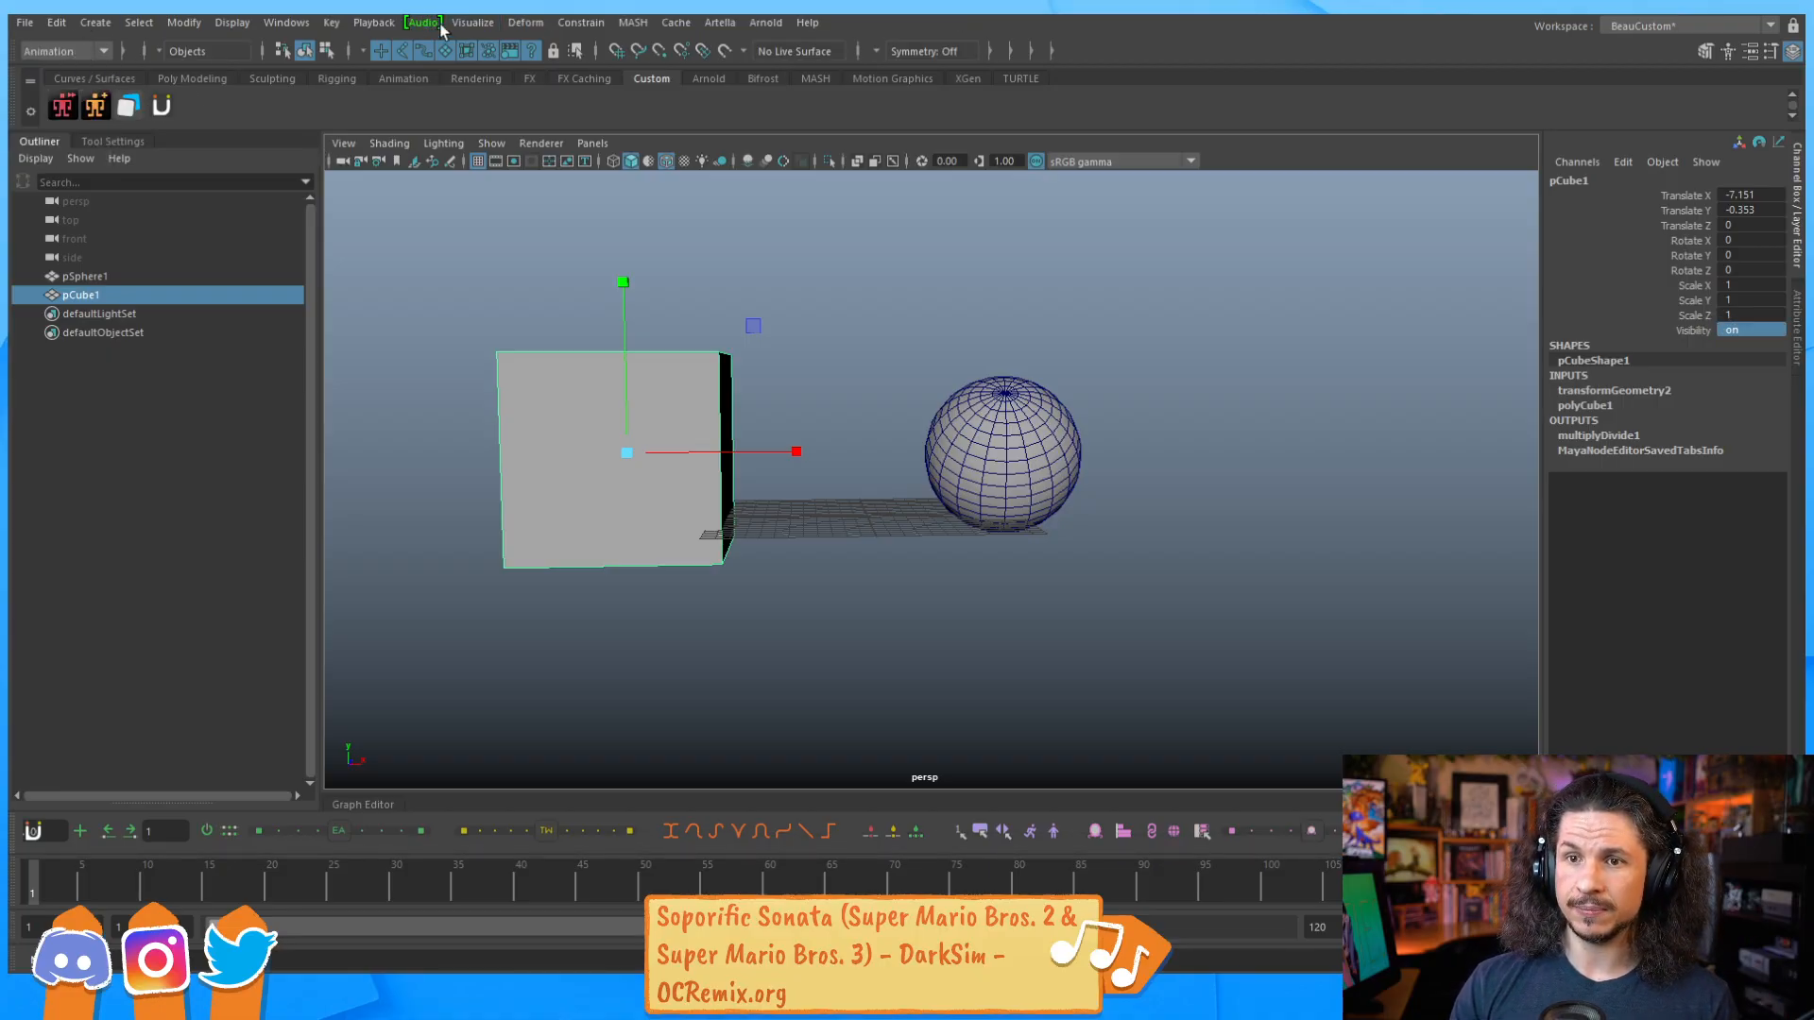
click(333, 23)
mouse_move(462, 184)
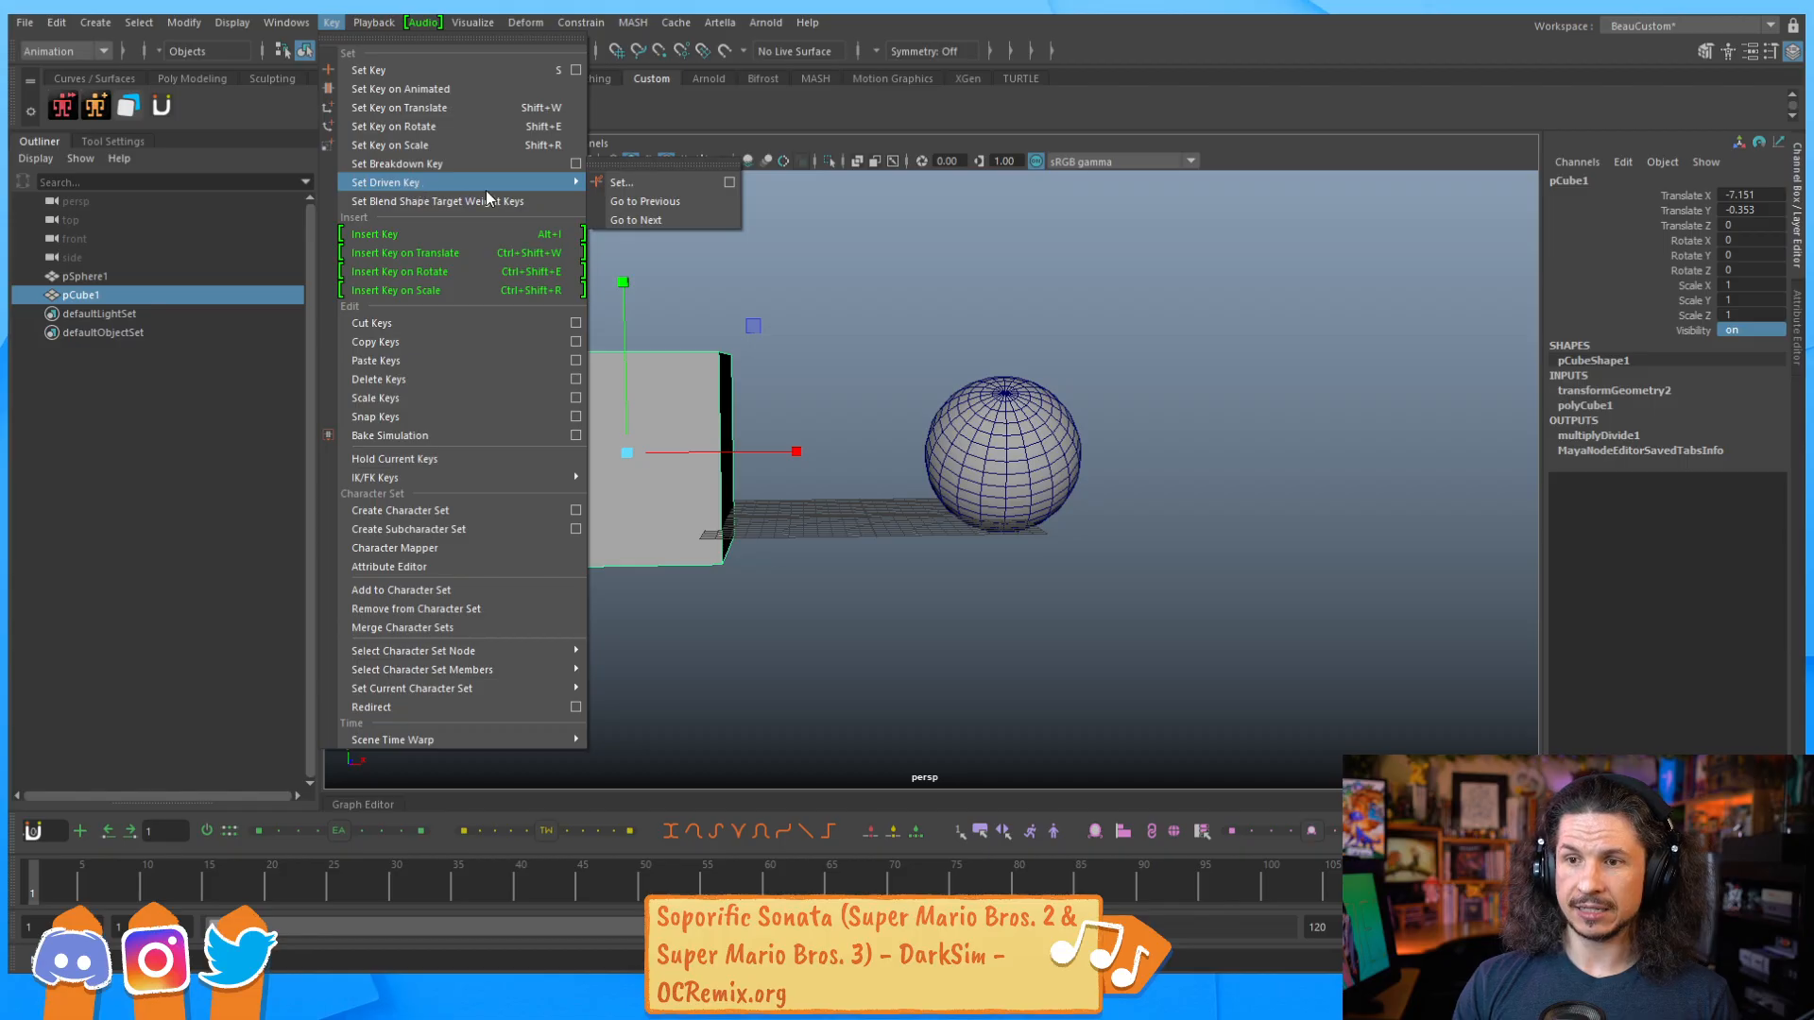
click(875, 370)
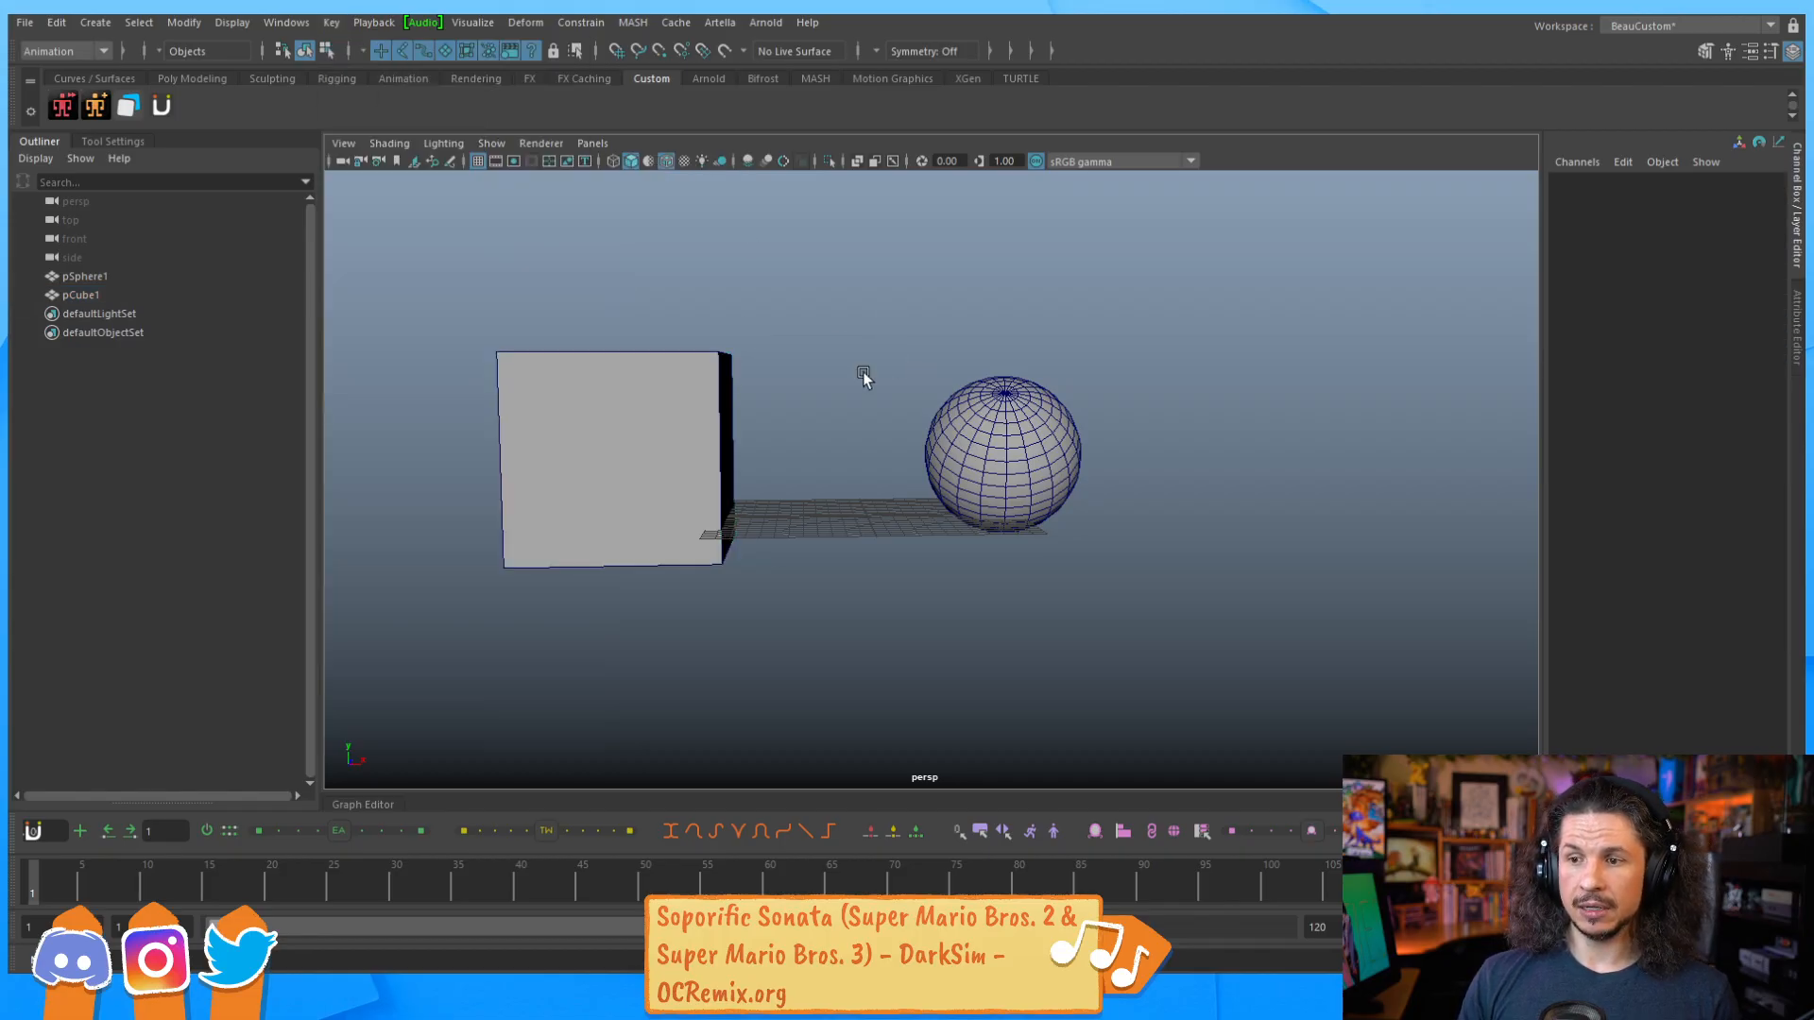
Open the recent scene skateboard_shot_ready.ma without saving the current one.
click(25, 22)
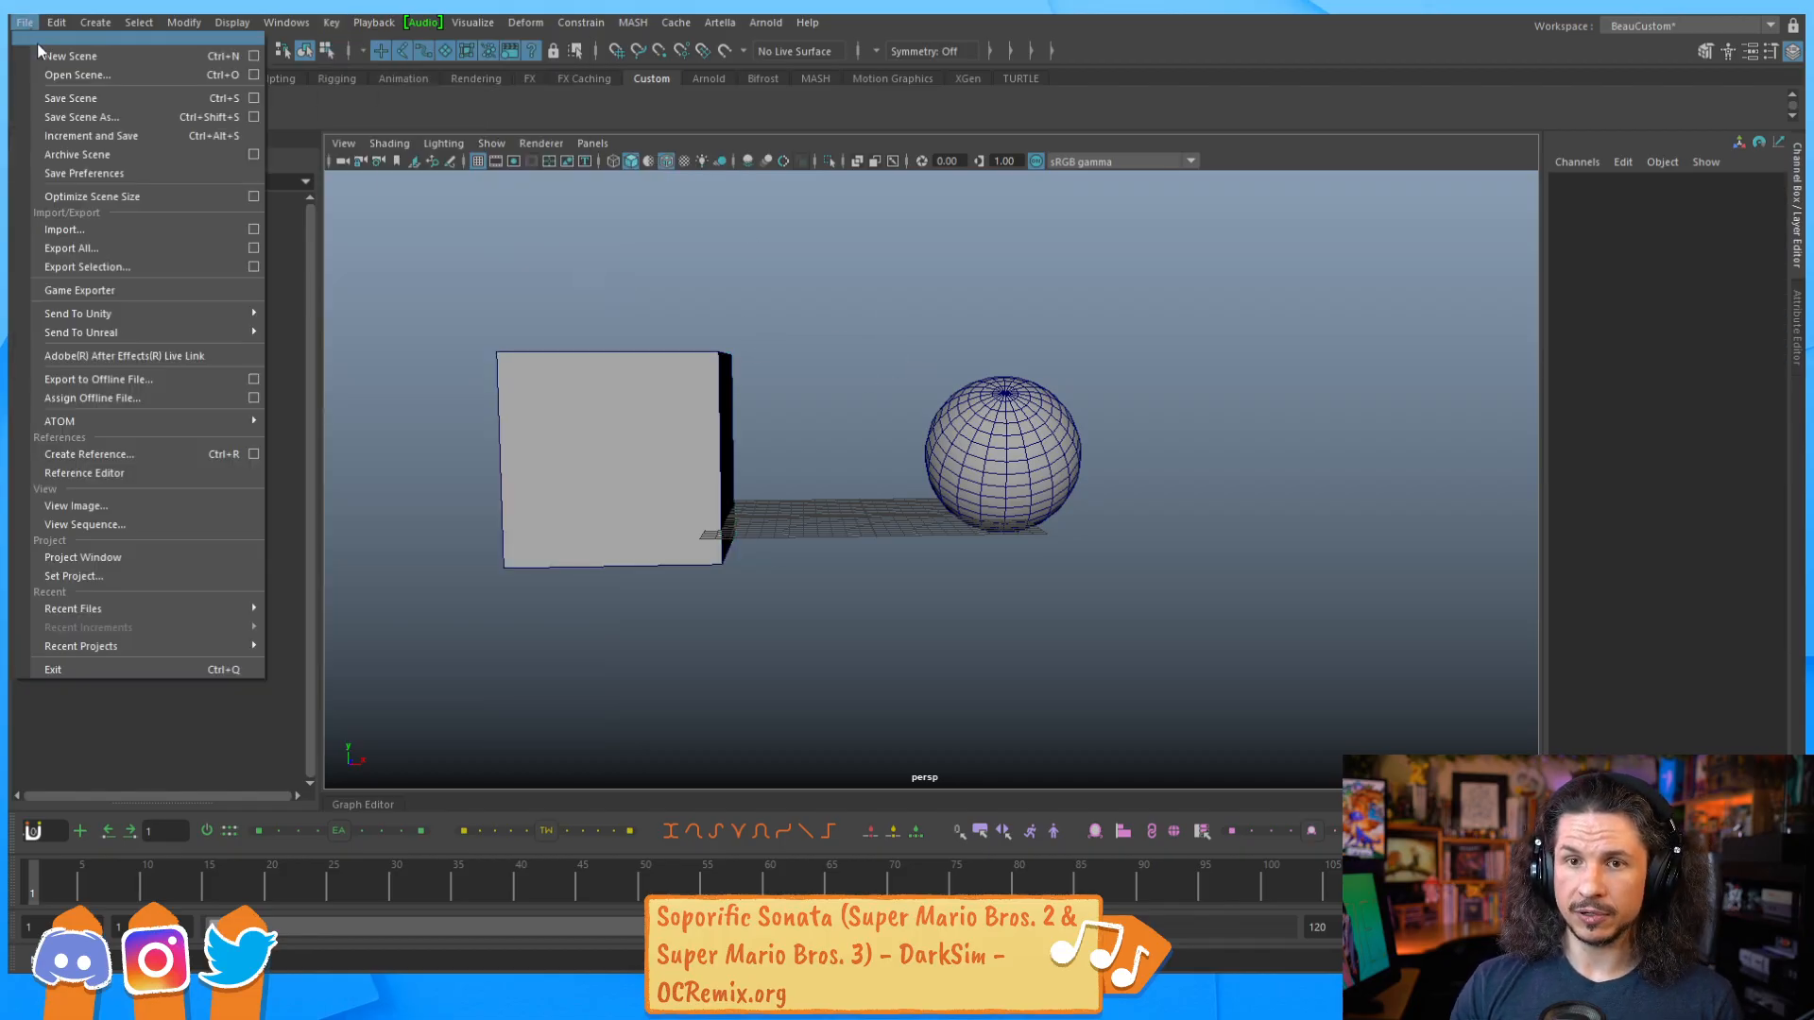
click(112, 75)
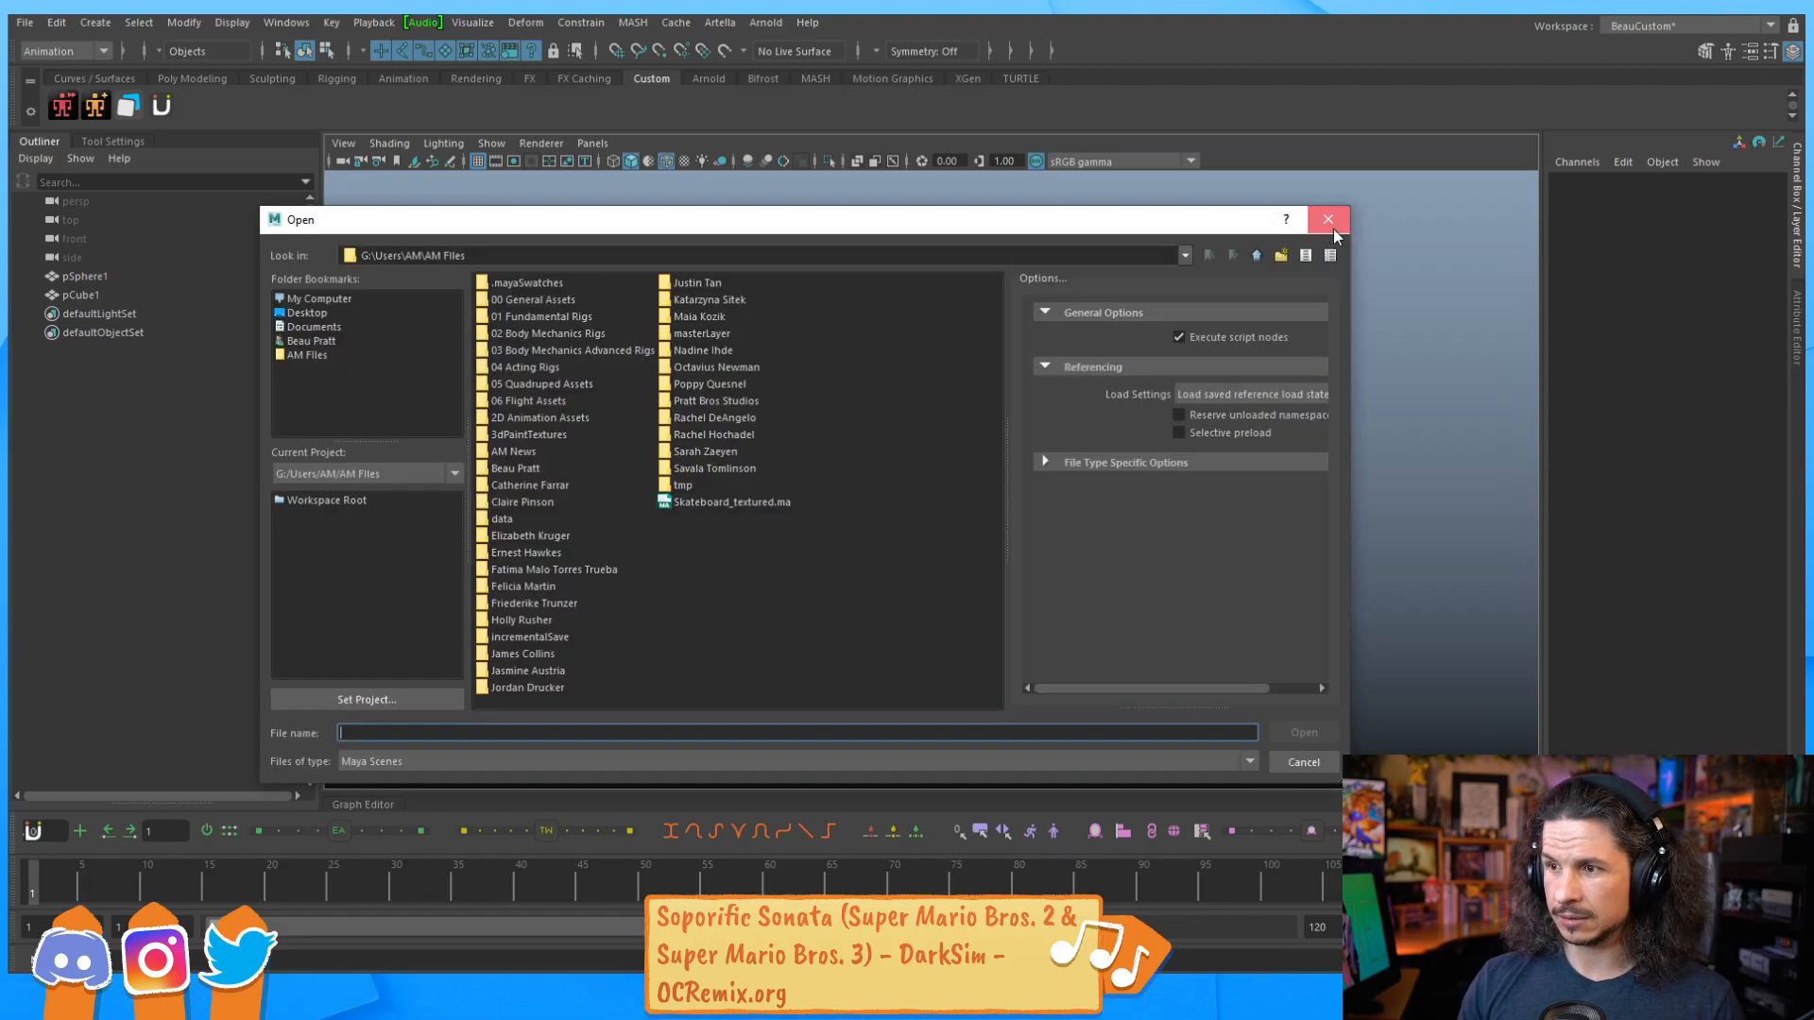
click(1336, 232)
click(25, 22)
mouse_move(147, 610)
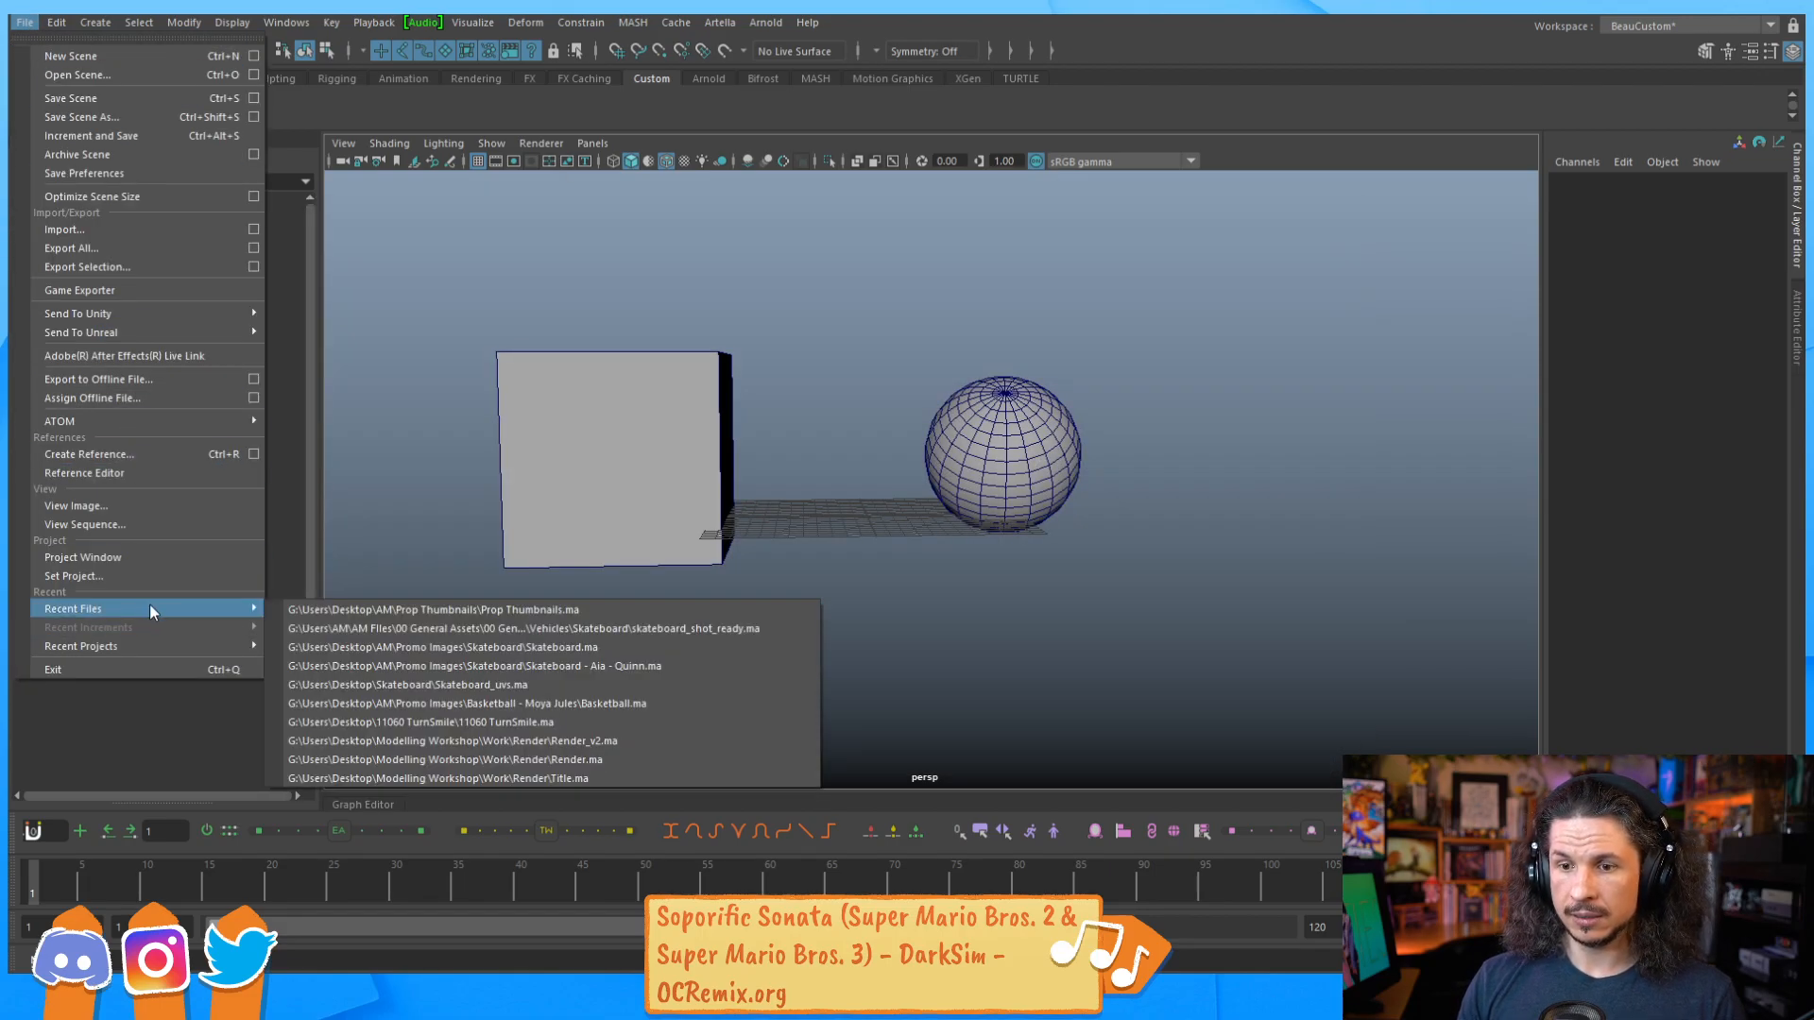
click(550, 629)
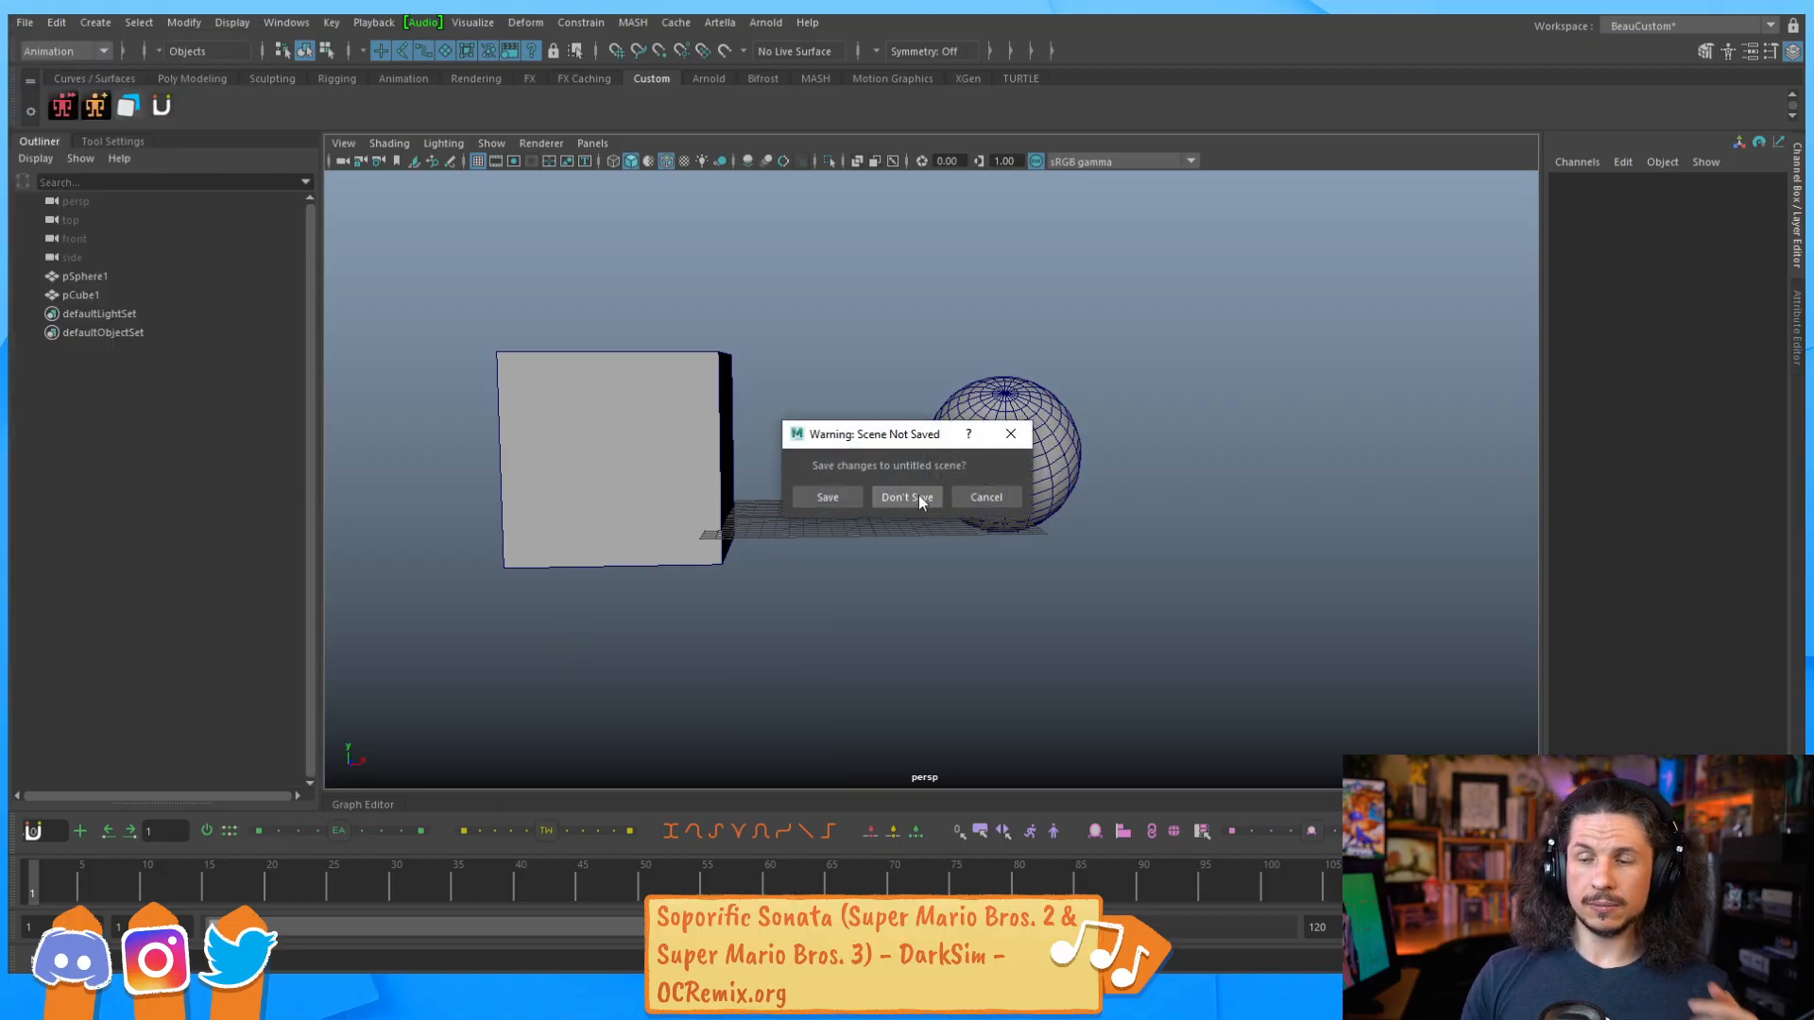
click(912, 498)
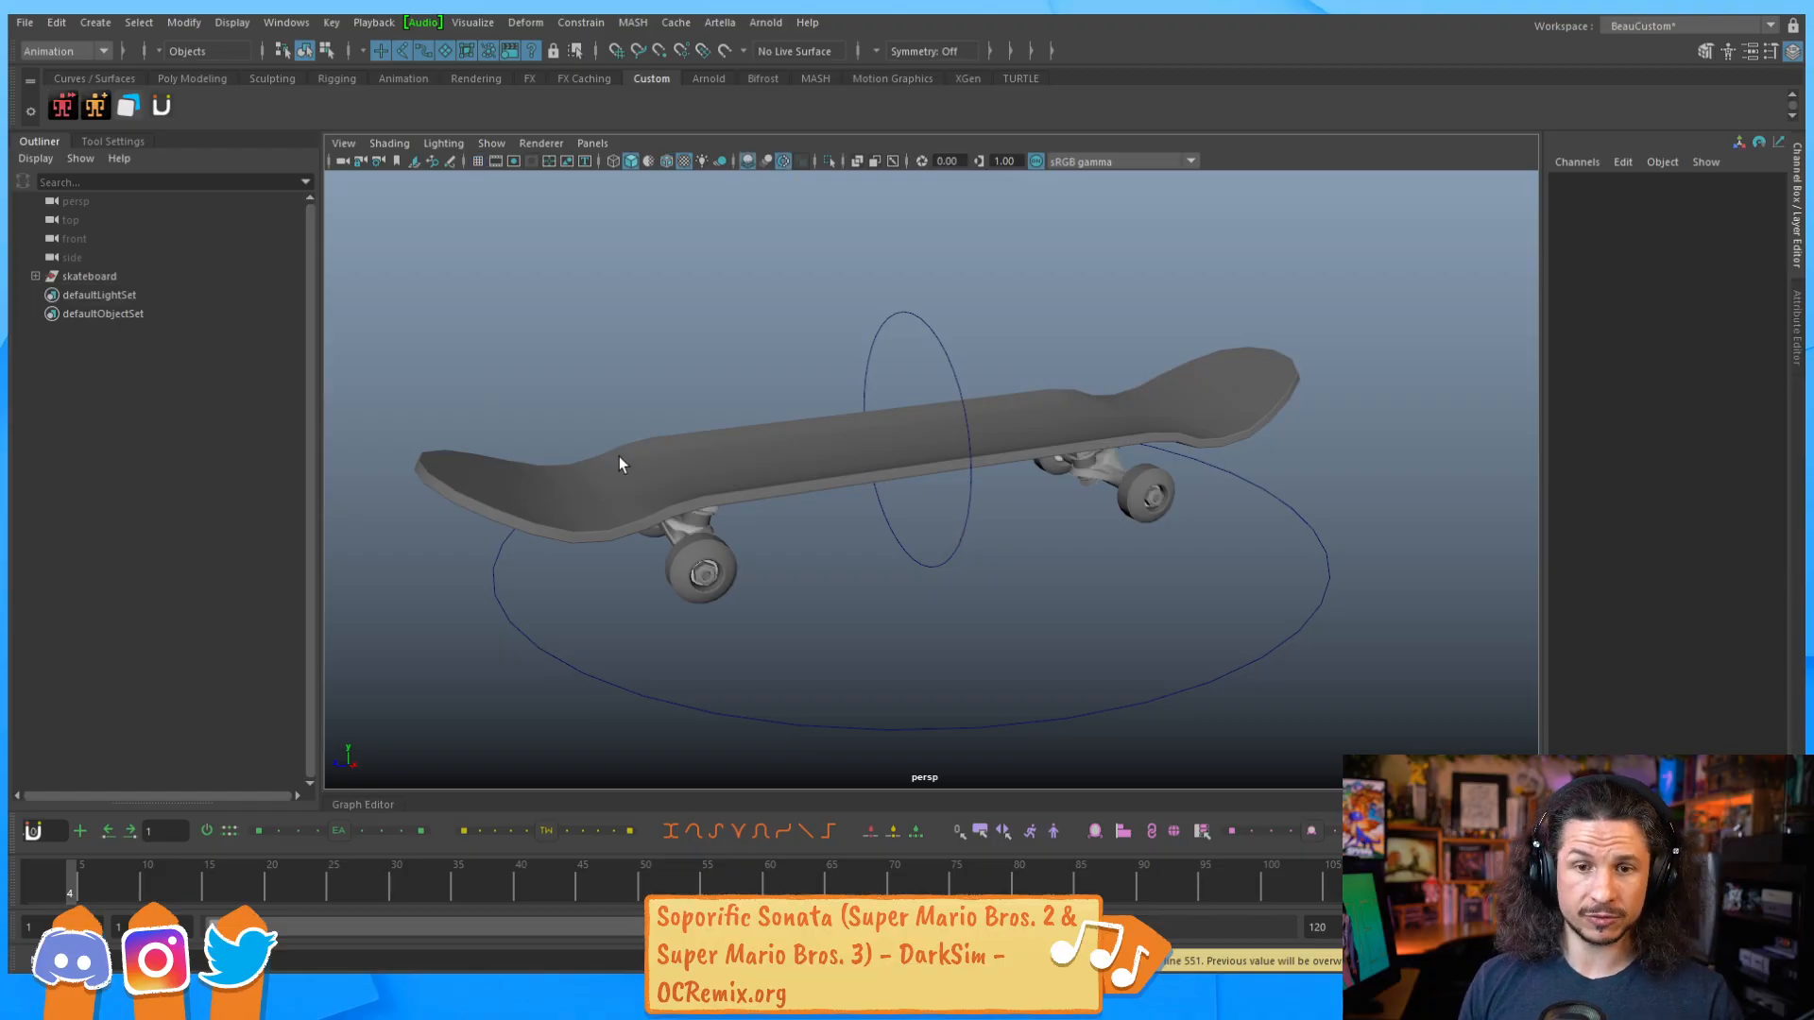
Test-move the skateboard's root control and then its COG control, undoing each move.
alt+drag(909, 385, 836, 457)
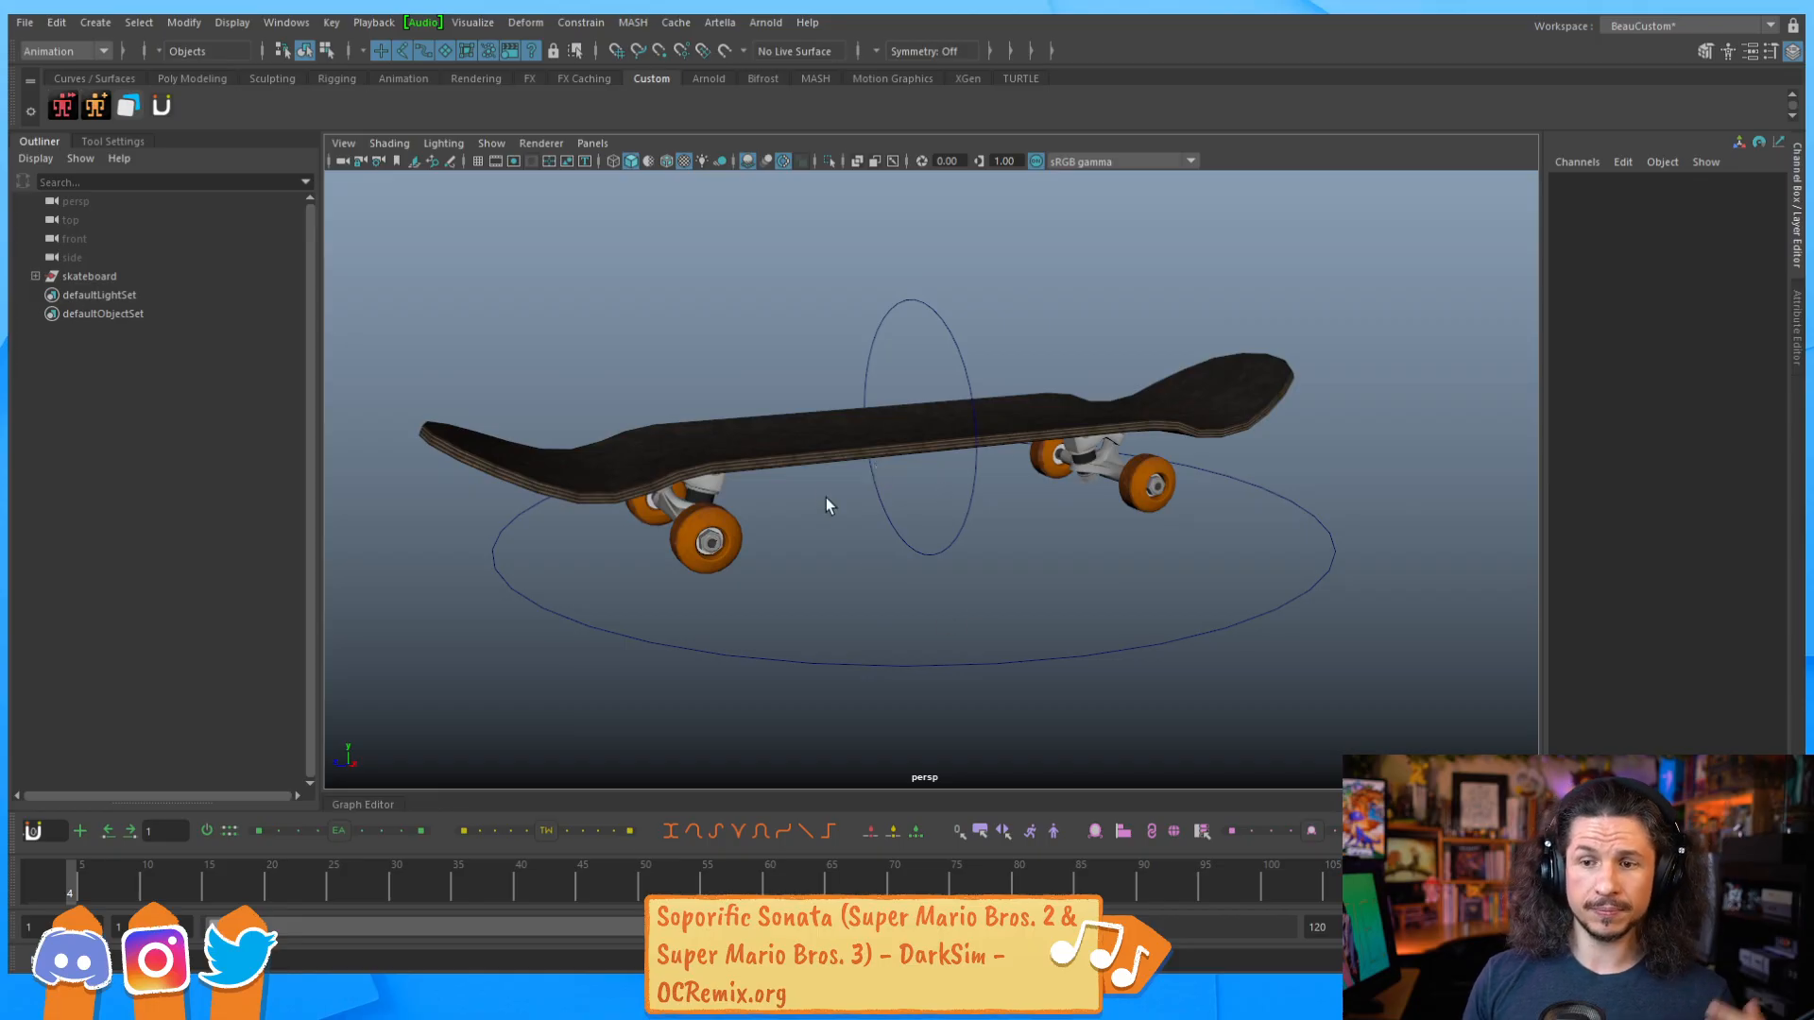
click(733, 662)
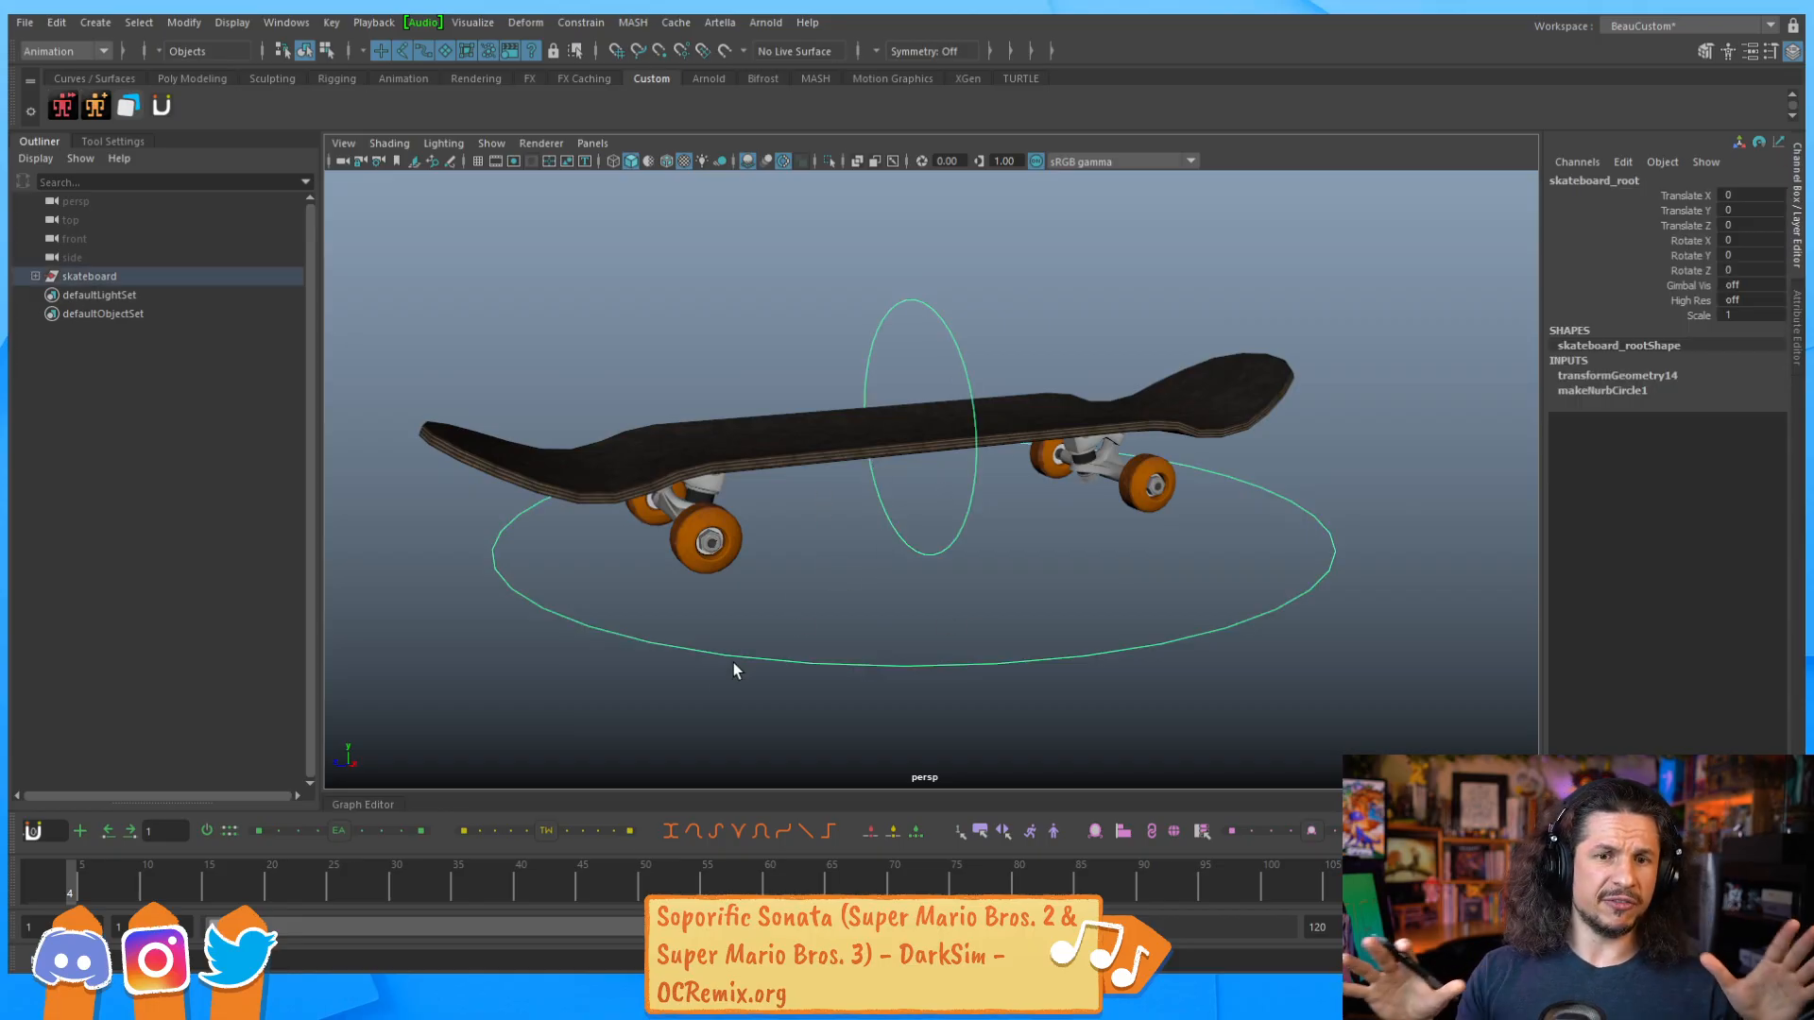
alt+drag(870, 601, 969, 609)
key(w)
drag(837, 620, 796, 631)
key(ctrl+z)
click(881, 363)
click(921, 388)
drag(850, 548, 743, 406)
key(ctrl+z)
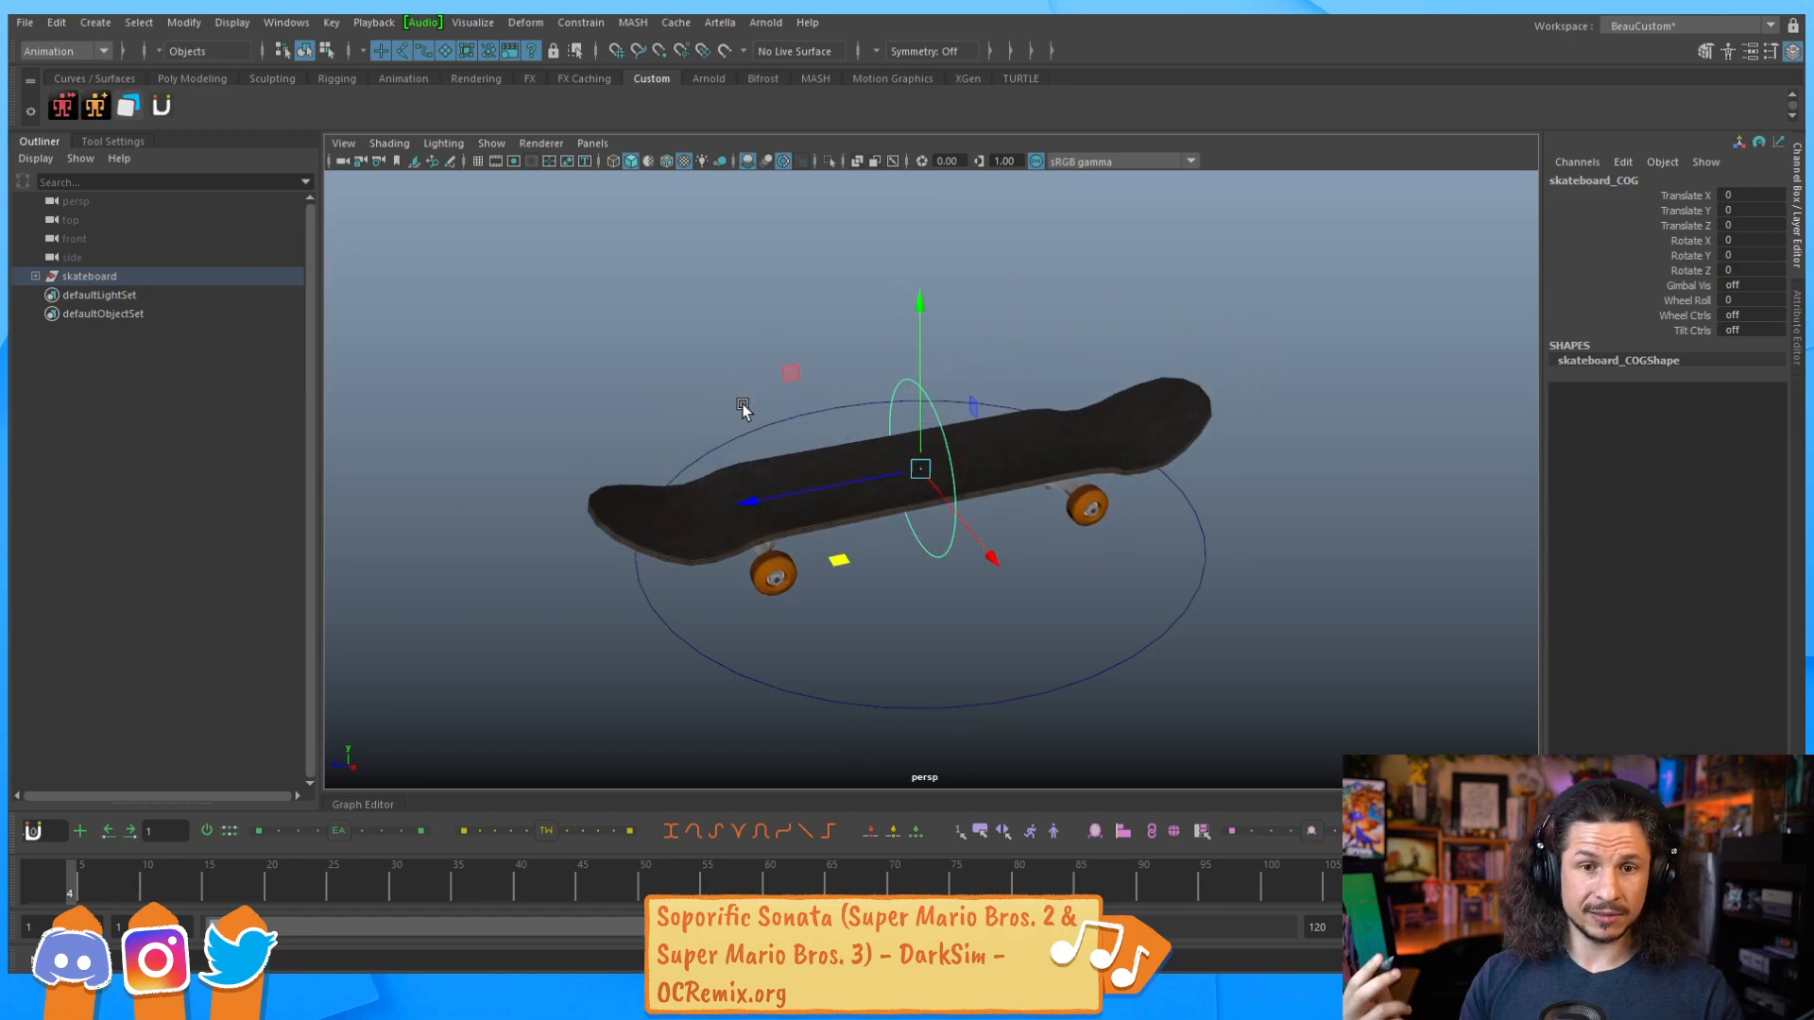
Select the skateboard_root control and highlight its High Res attribute.
mouse_move(859, 611)
alt+mouse_down()
mouse_move(916, 612)
mouse_move(886, 619)
alt+mouse_up()
alt+right_drag(886, 619, 1096, 529)
alt+middle_drag(1096, 529, 1007, 475)
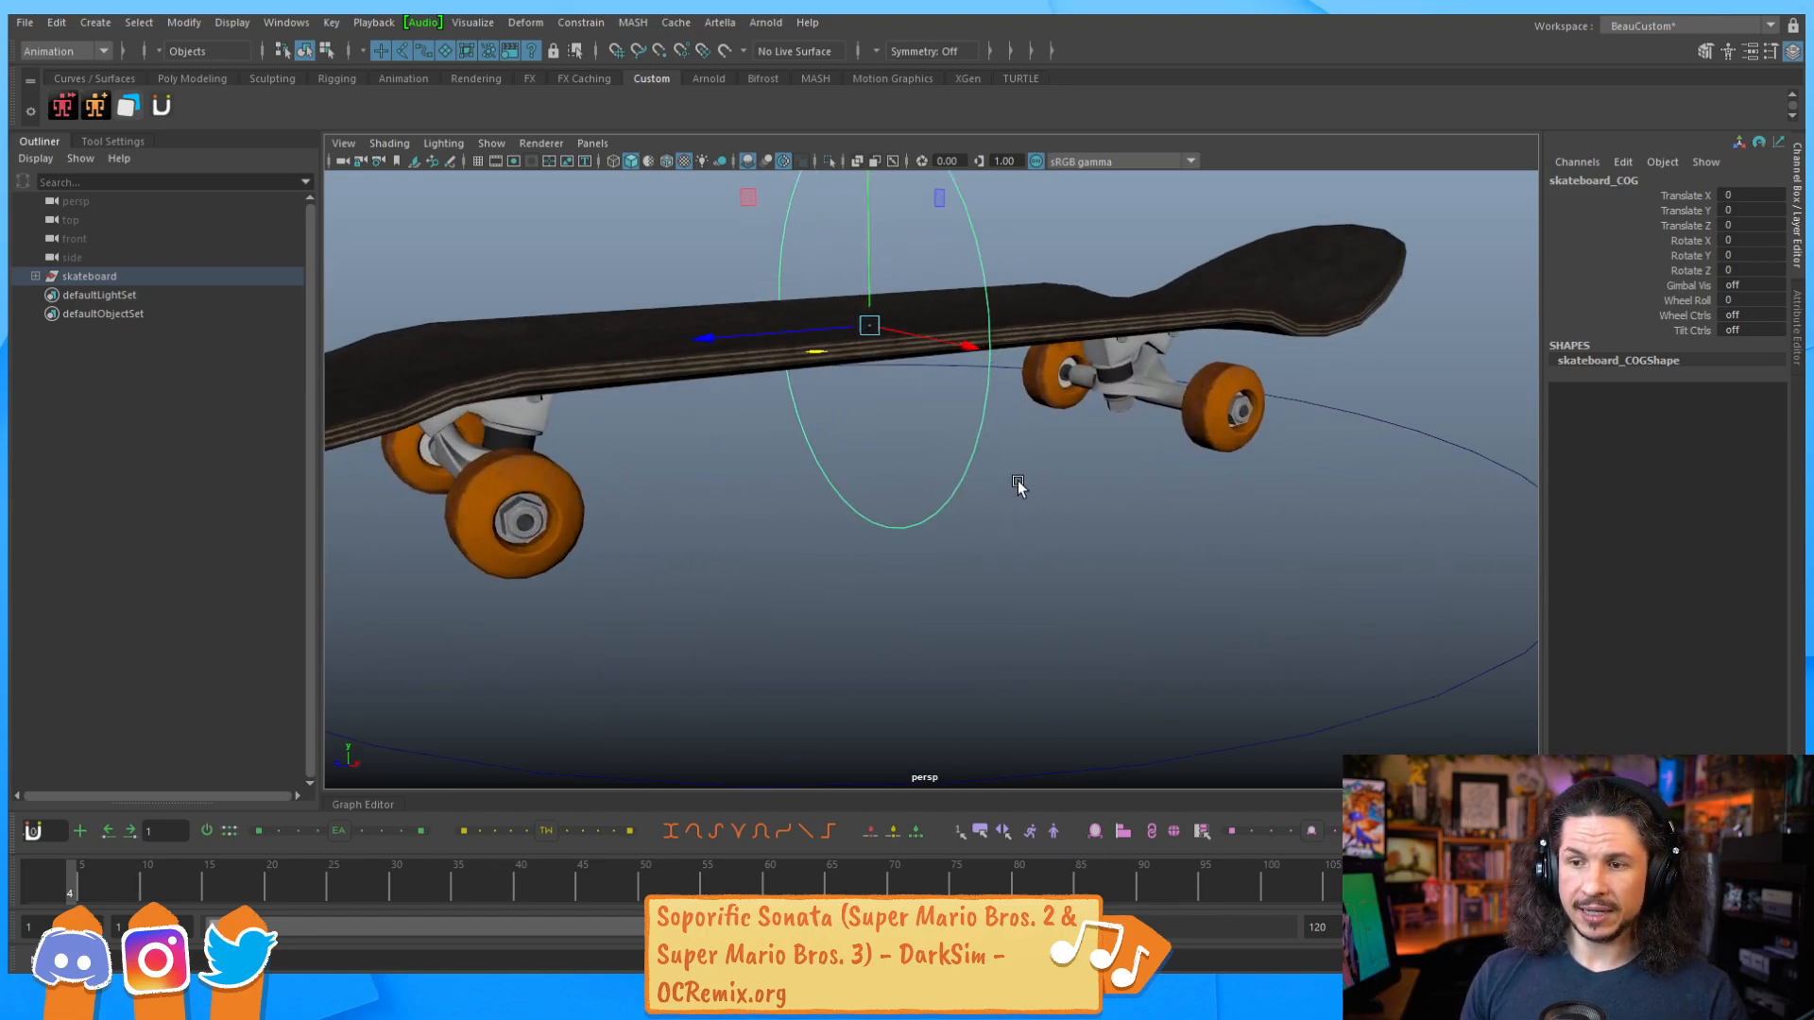
alt+drag(955, 480, 997, 487)
alt+right_drag(998, 486, 769, 503)
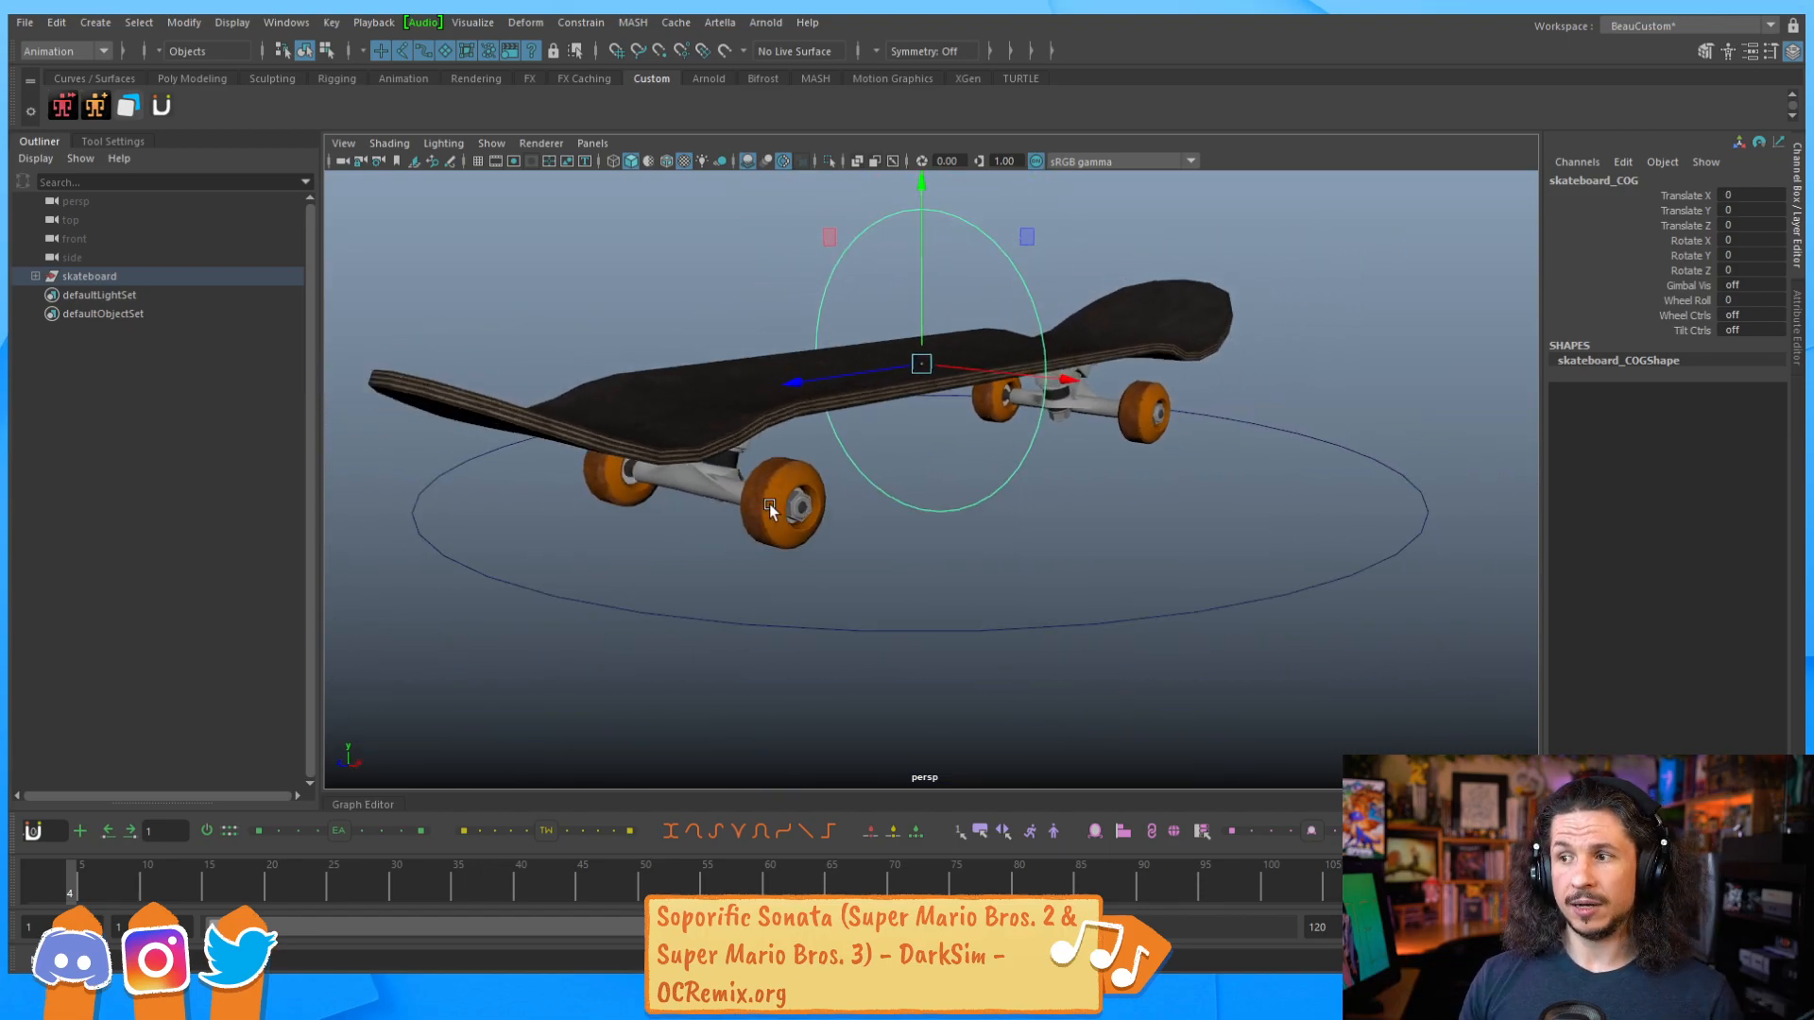
drag(928, 648, 903, 584)
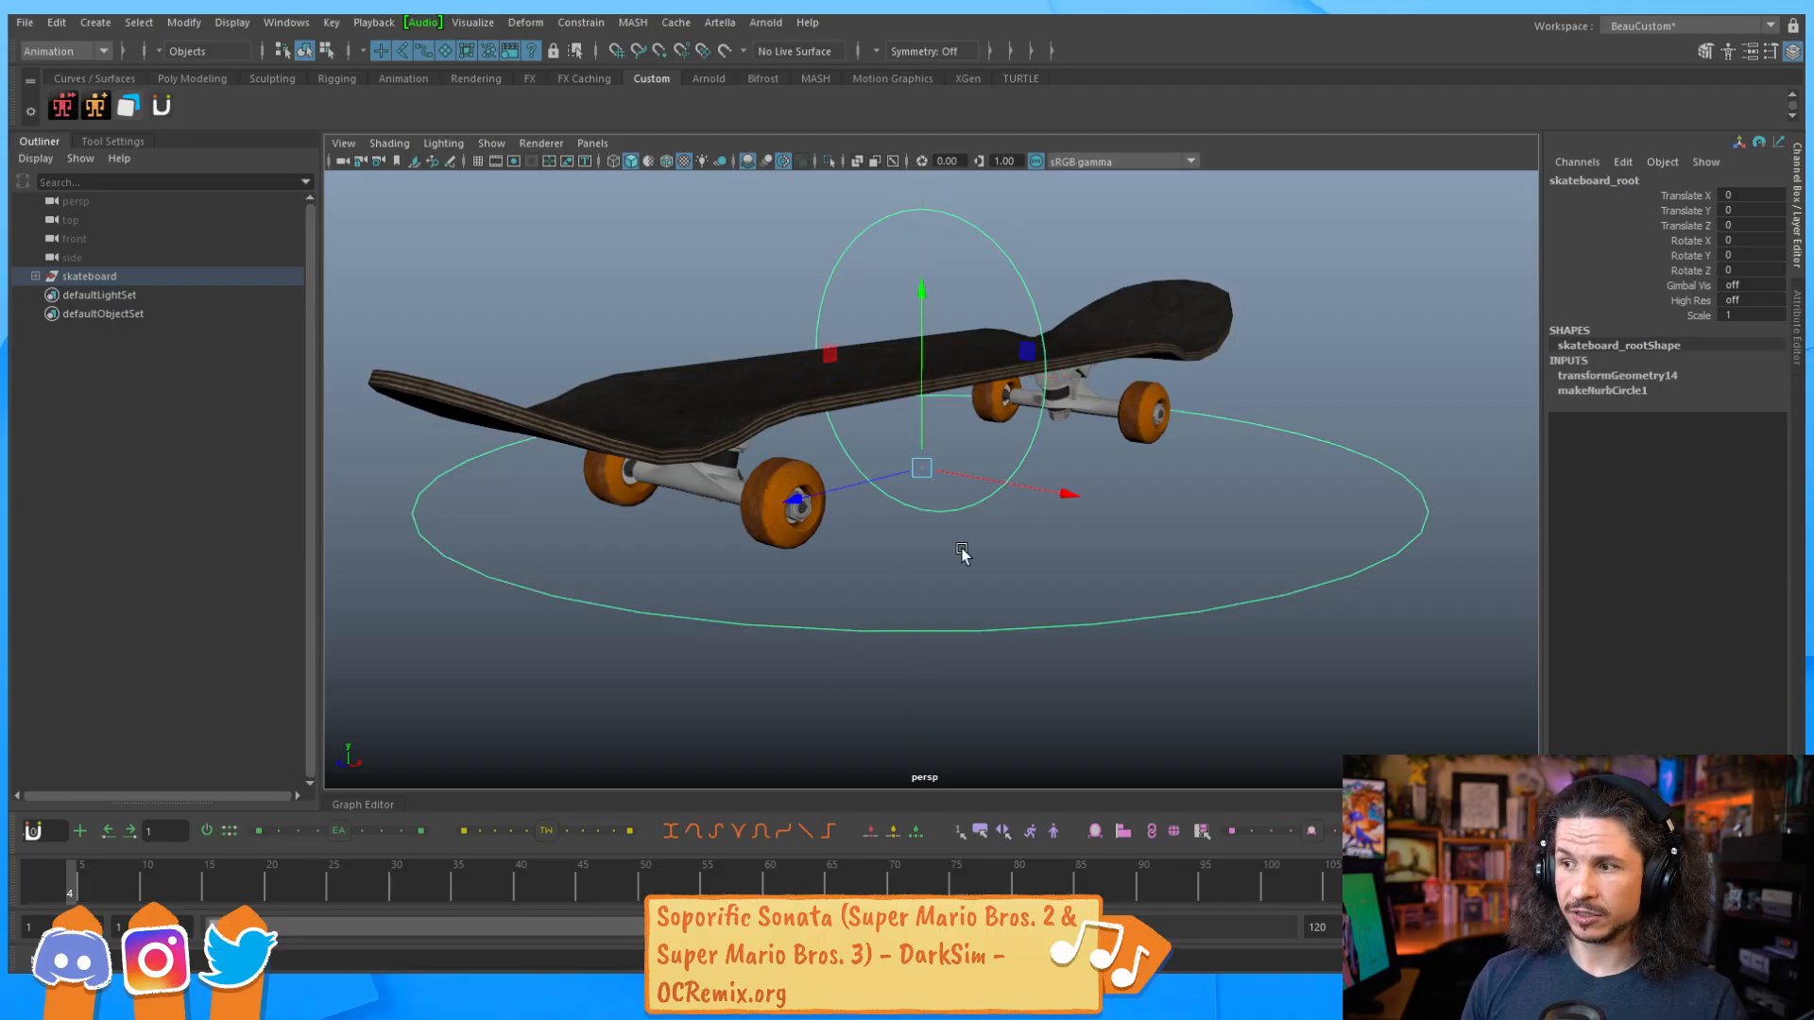
click(1693, 300)
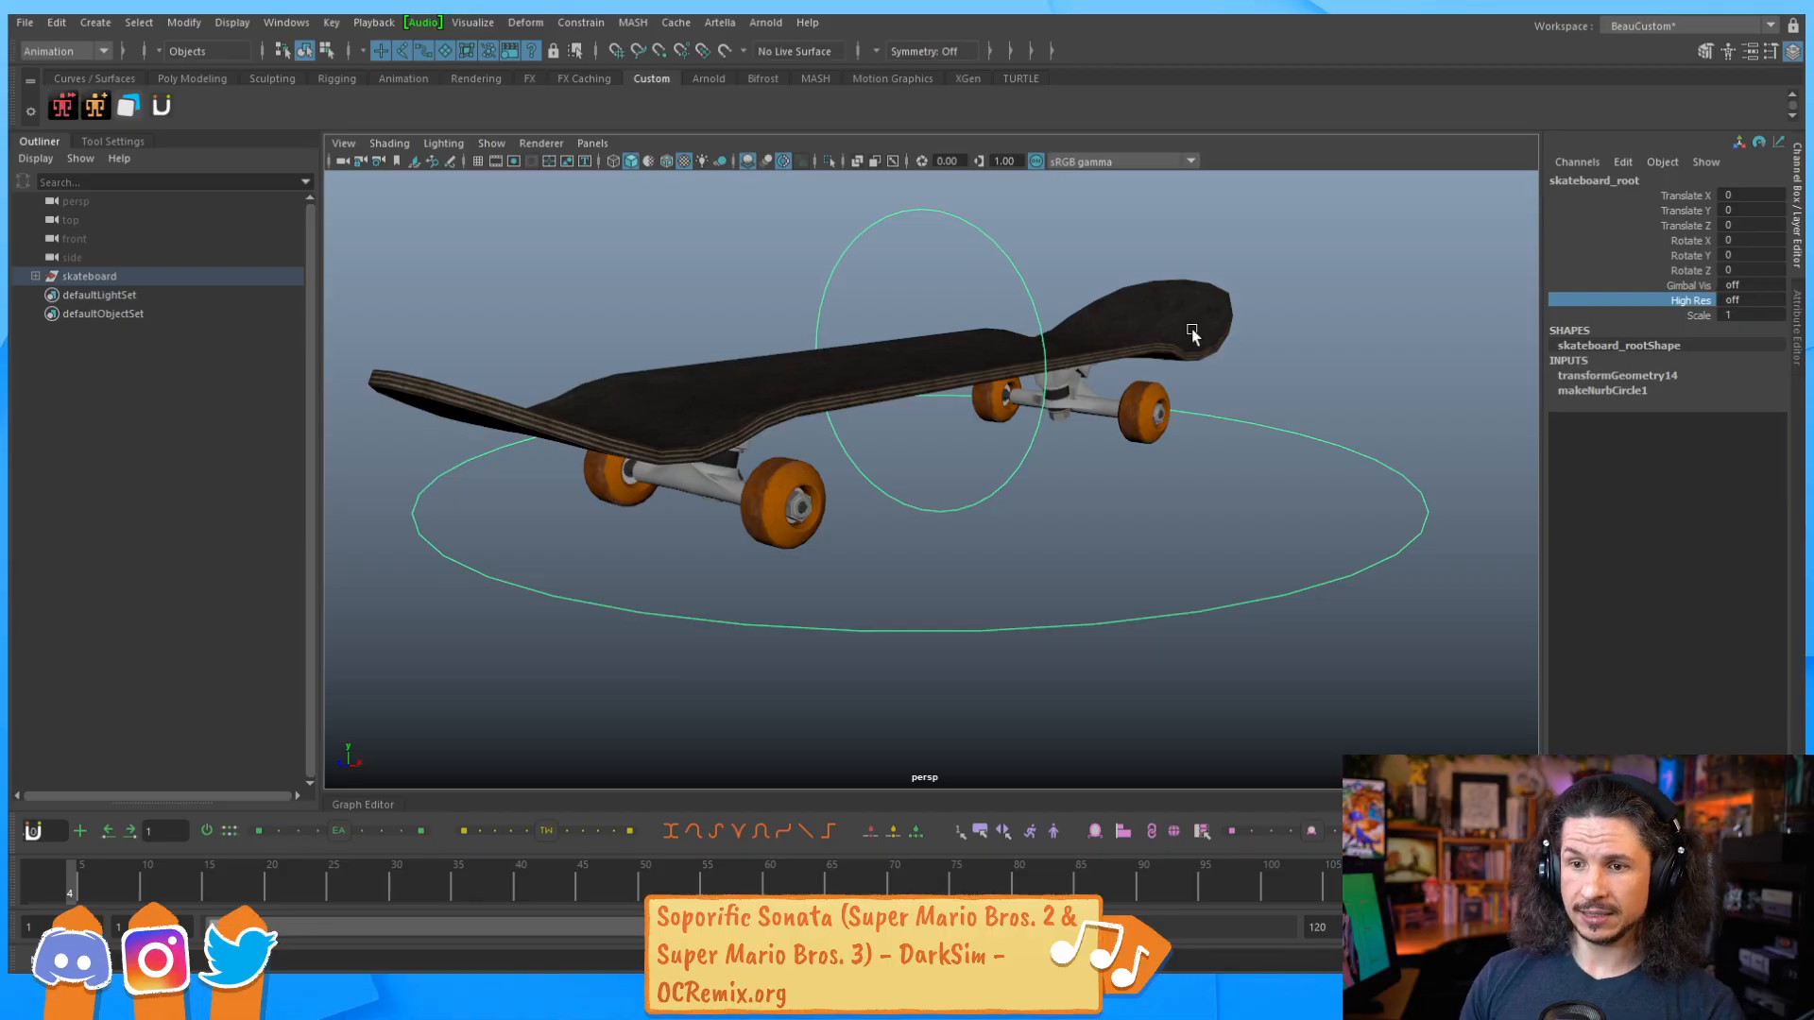
Turn on Wireframe on Shaded to show the skateboard's mesh edges.
alt+drag(695, 455, 825, 518)
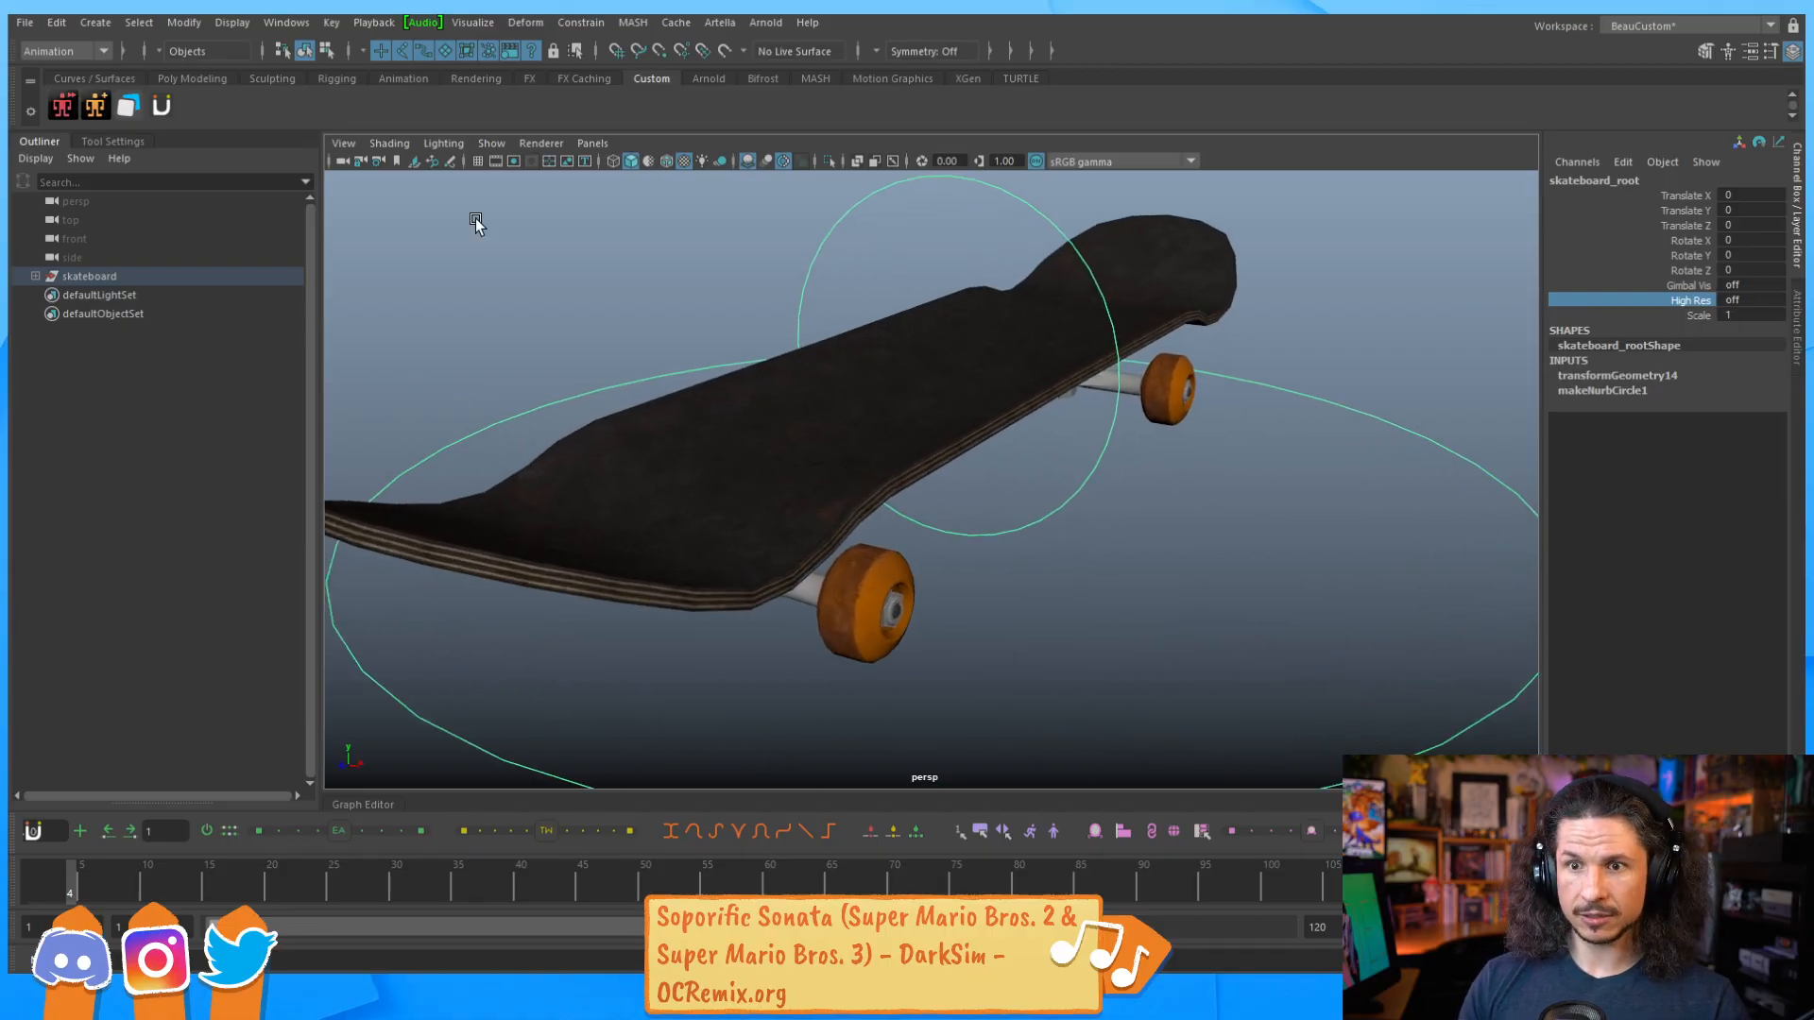
click(391, 141)
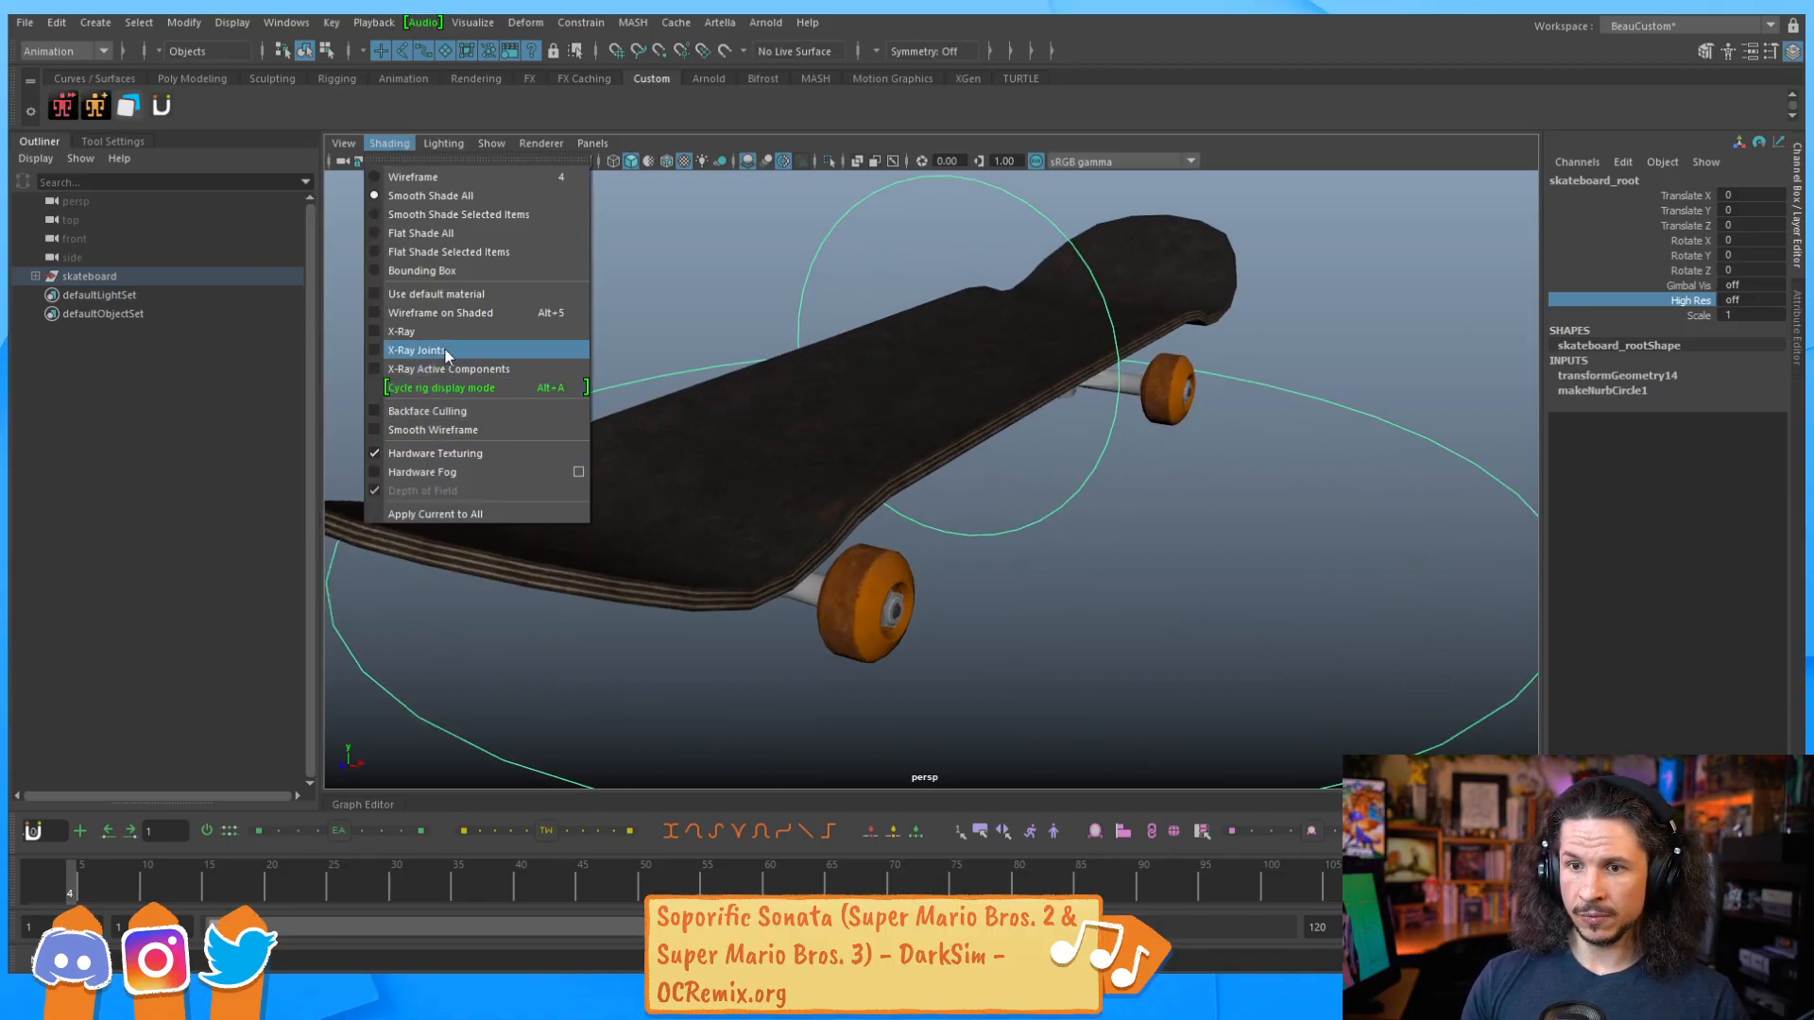
click(453, 313)
mouse_move(604, 312)
alt+mouse_down()
mouse_move(972, 501)
mouse_move(798, 434)
mouse_move(1040, 438)
mouse_move(1253, 383)
alt+mouse_up()
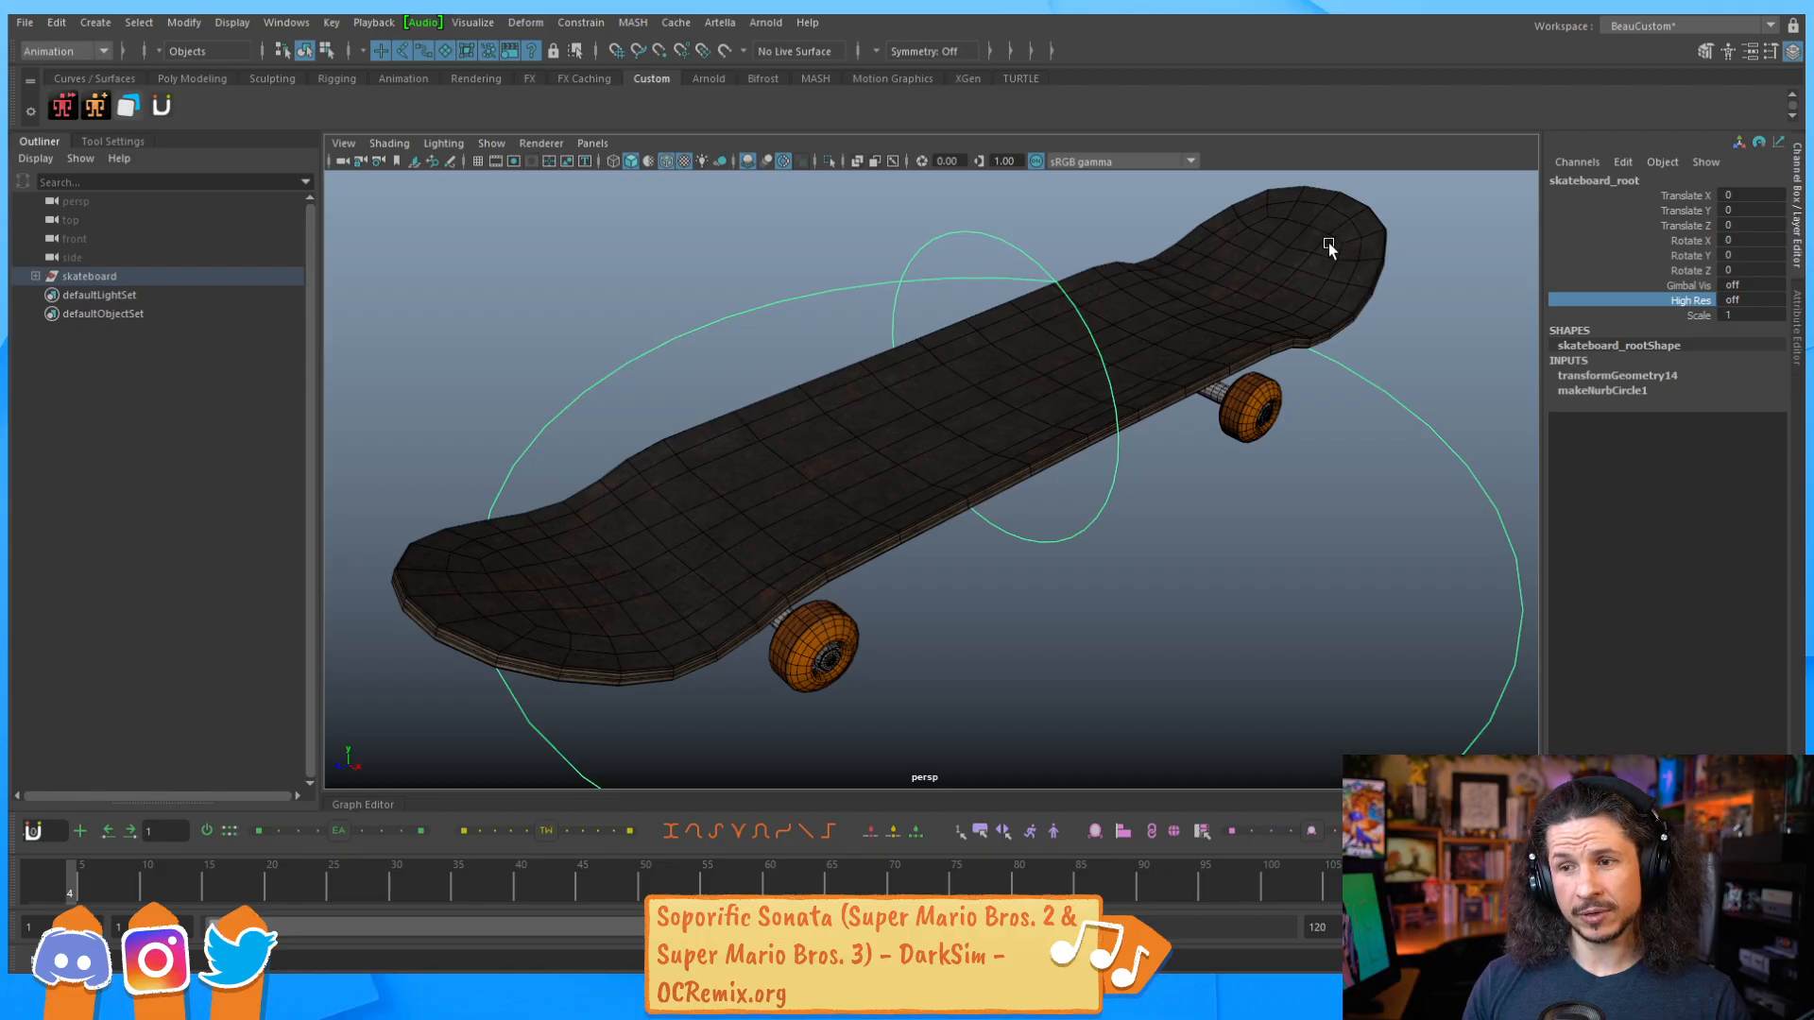
Set the root control's High Res attribute to 1 and inspect the dense skateboard mesh with nothing selected.
double_click(1734, 301)
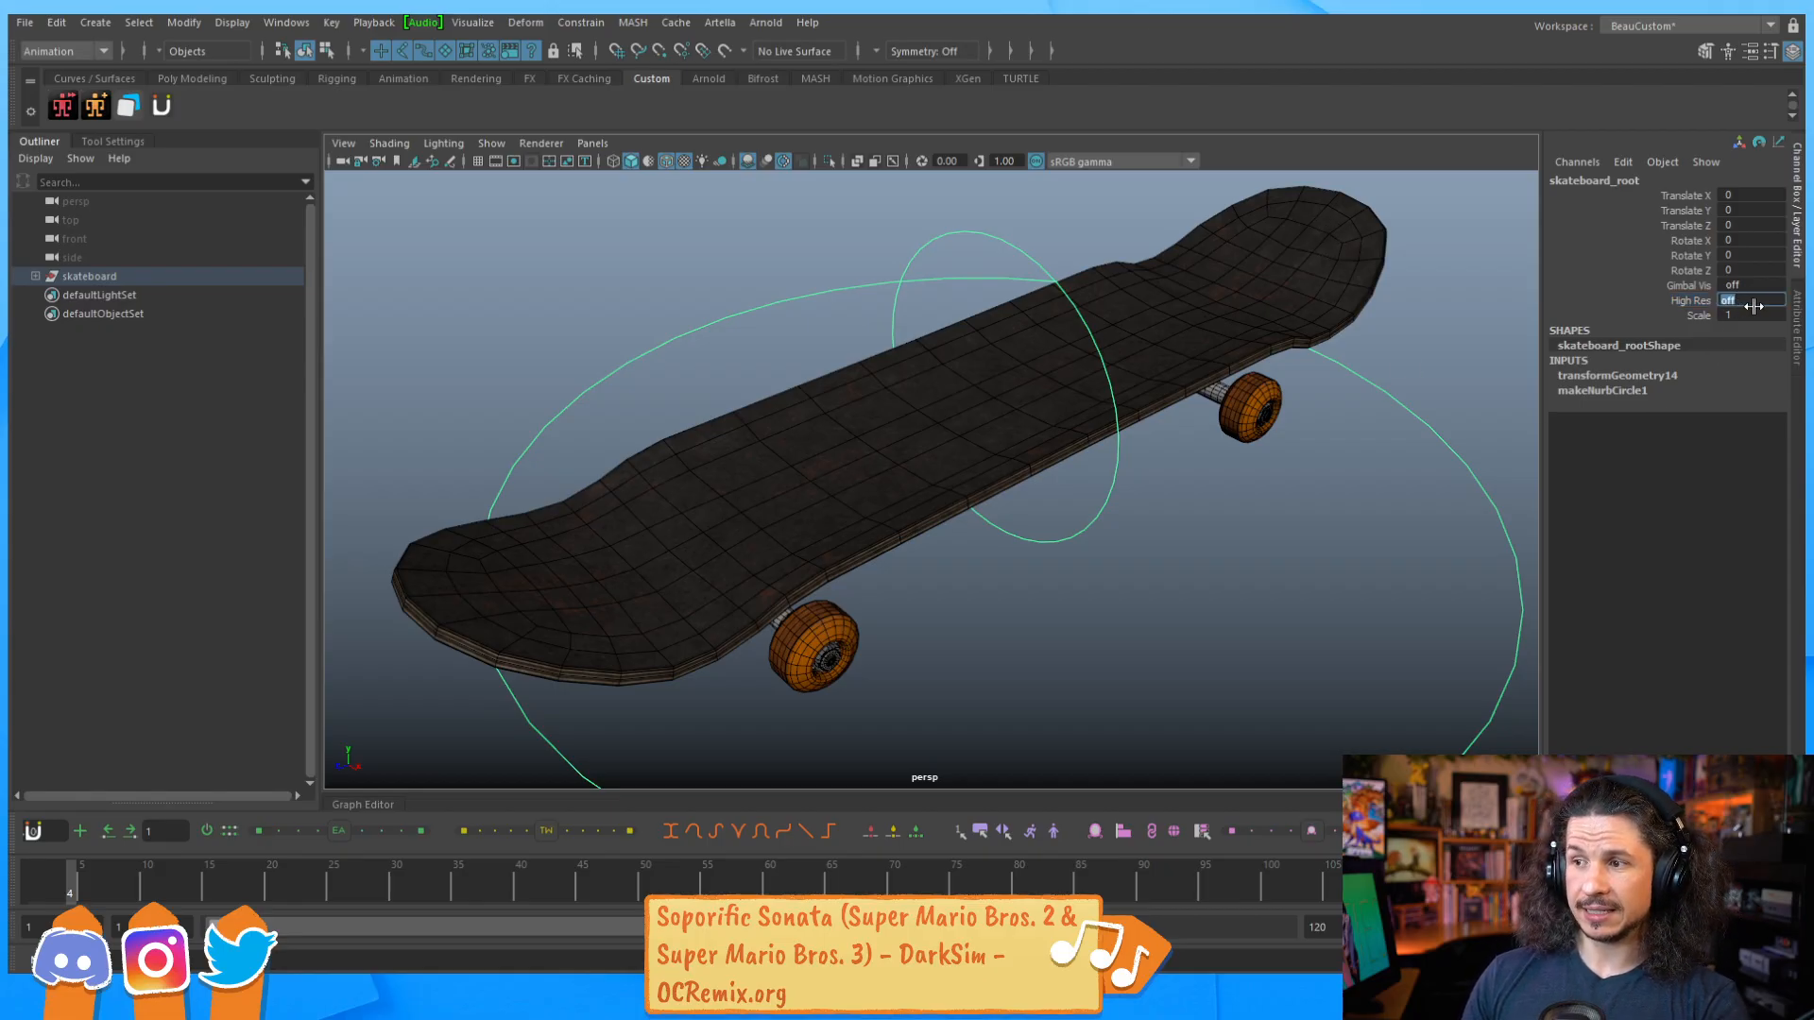
text(1)
key(Return)
click(1138, 587)
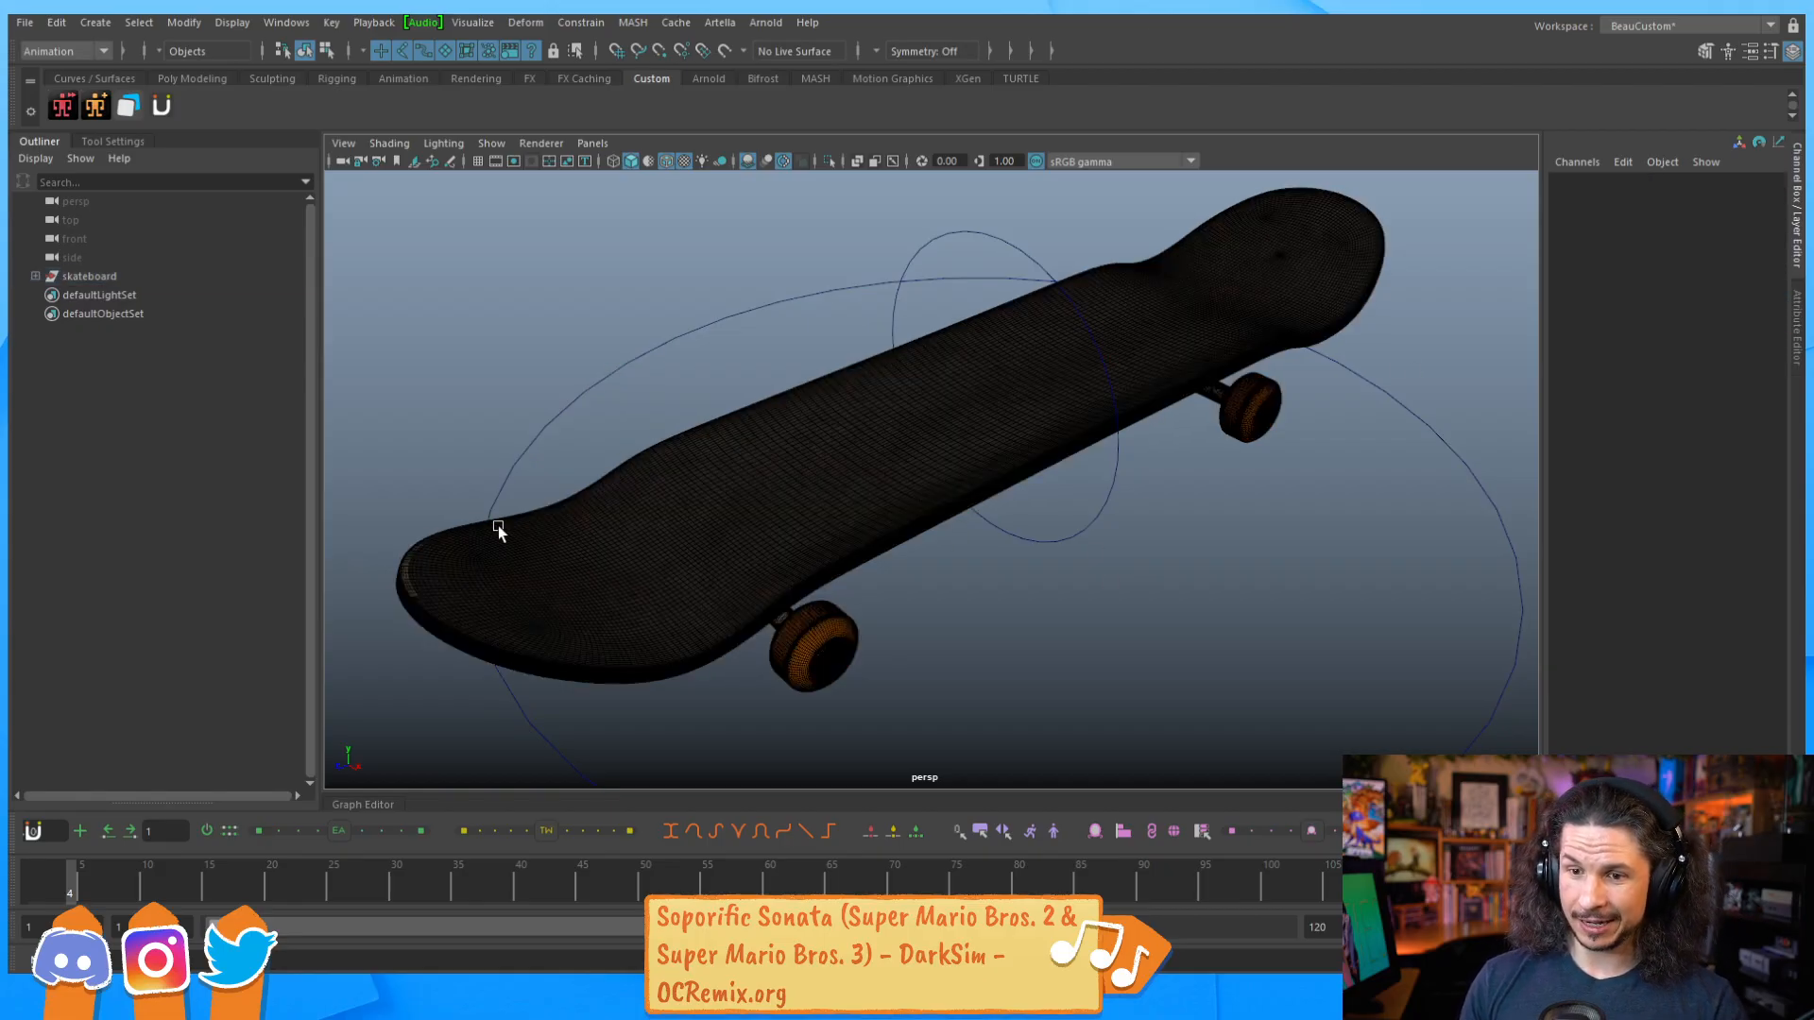
alt+drag(953, 432, 1027, 545)
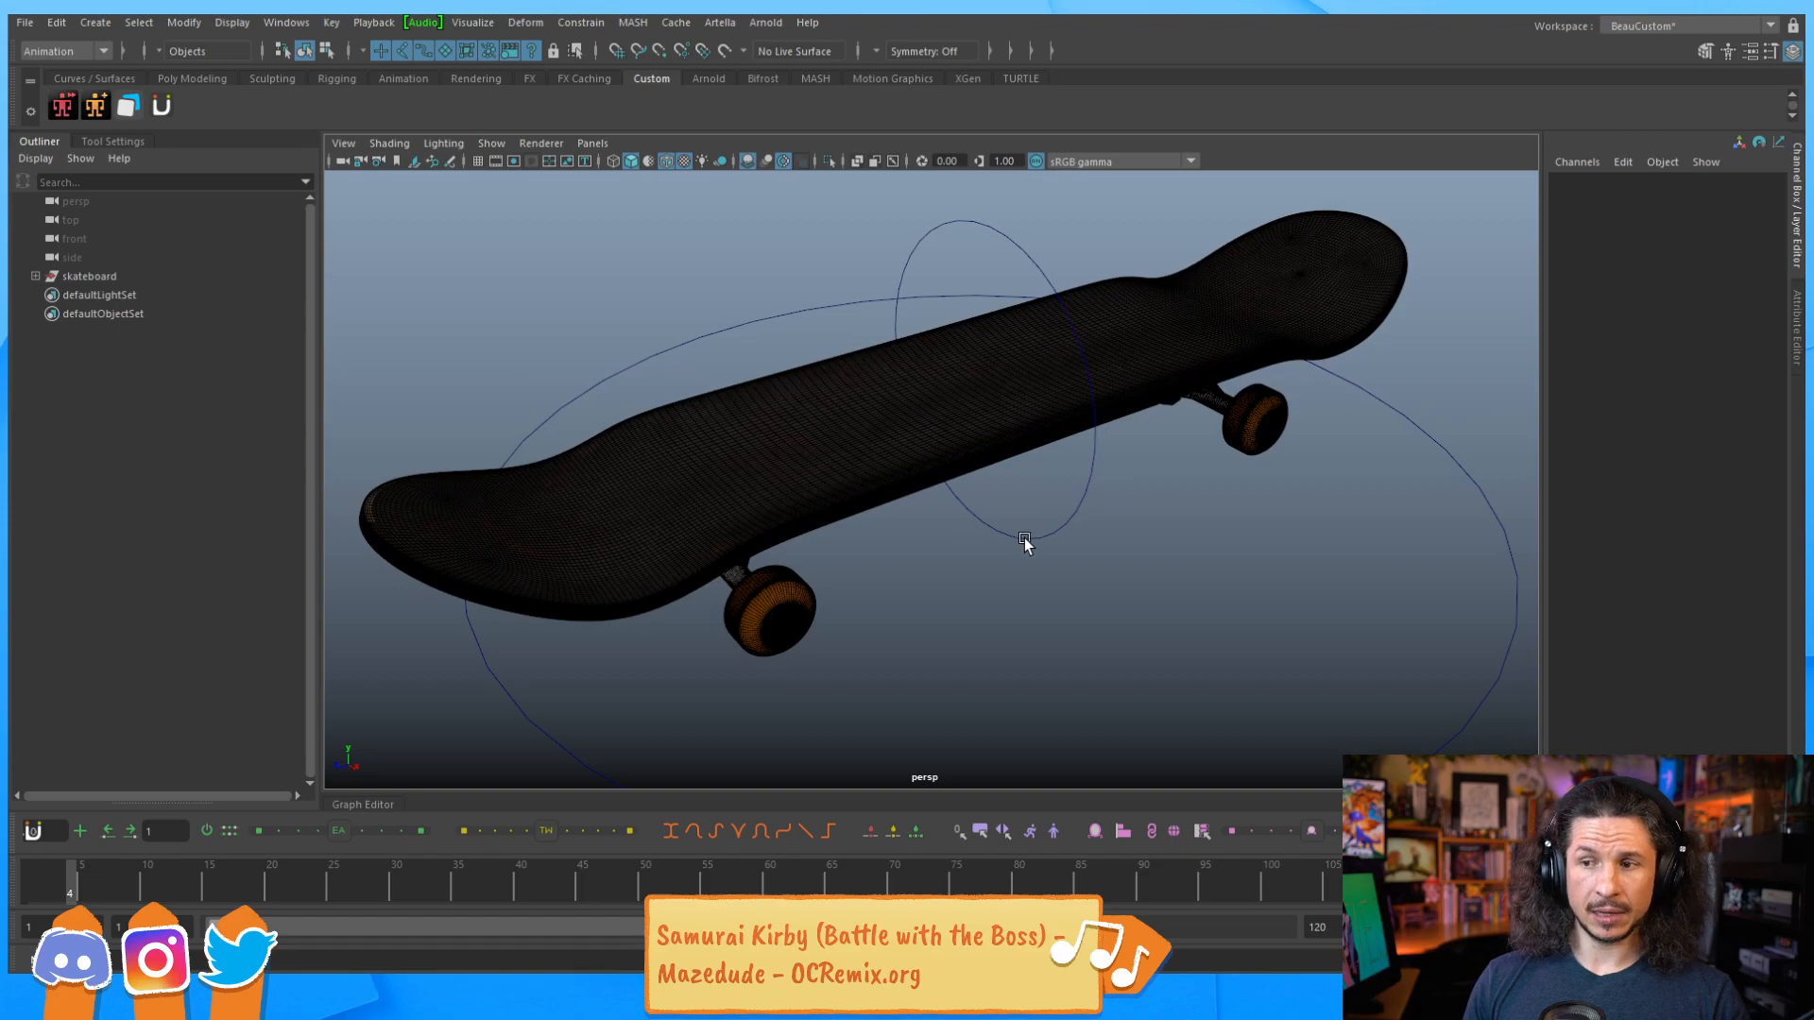
Turn the root control's High Res attribute off and look over the commands for adding and editing attributes.
click(548, 723)
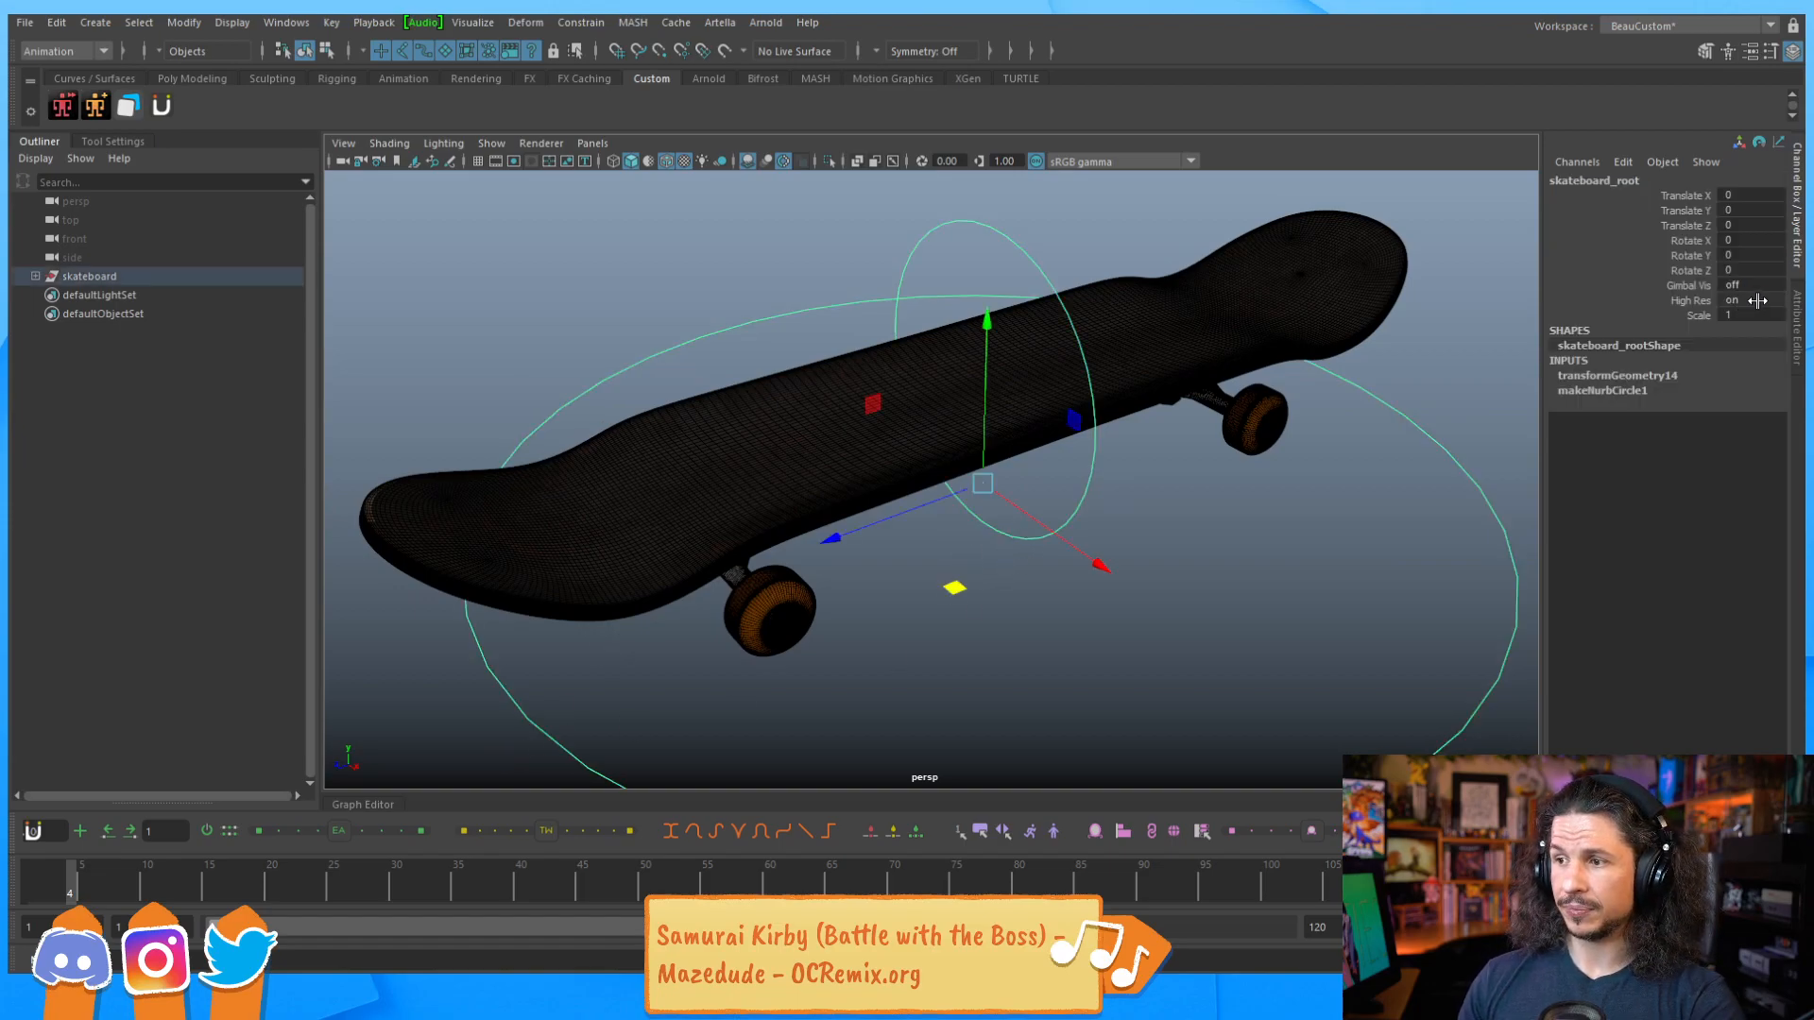
drag(1760, 300, 1659, 319)
click(1695, 302)
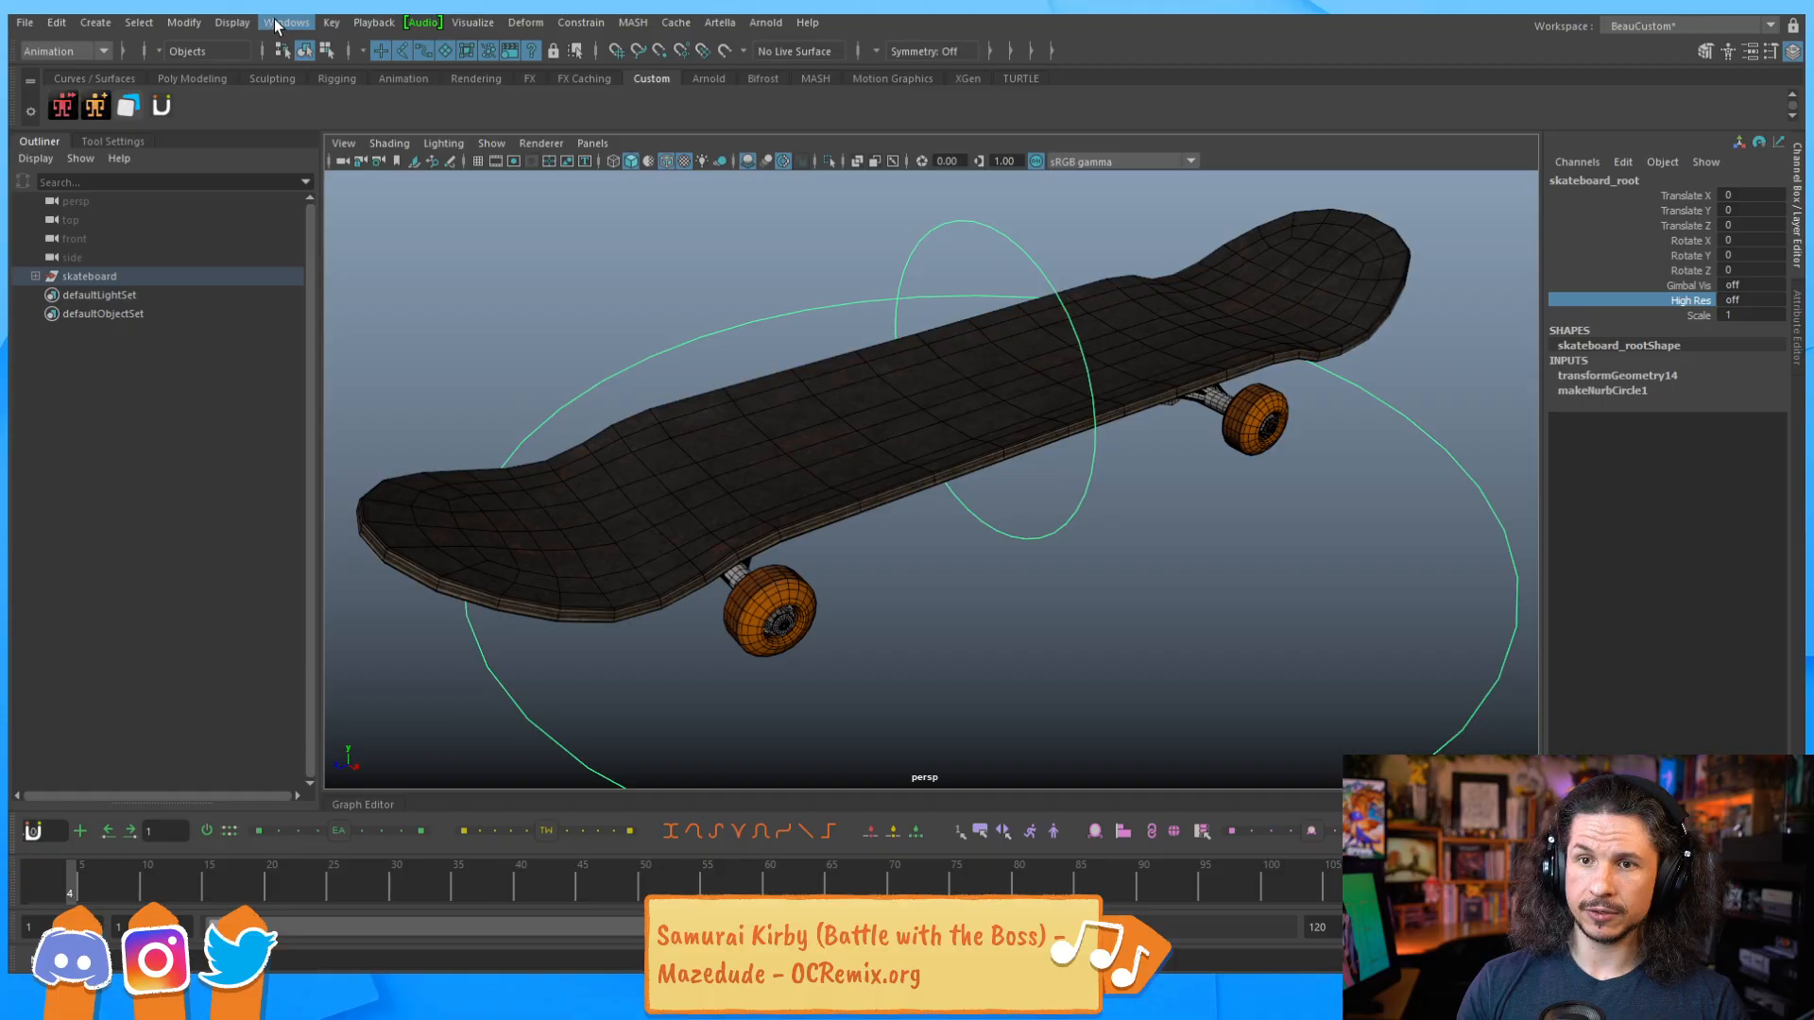
click(185, 23)
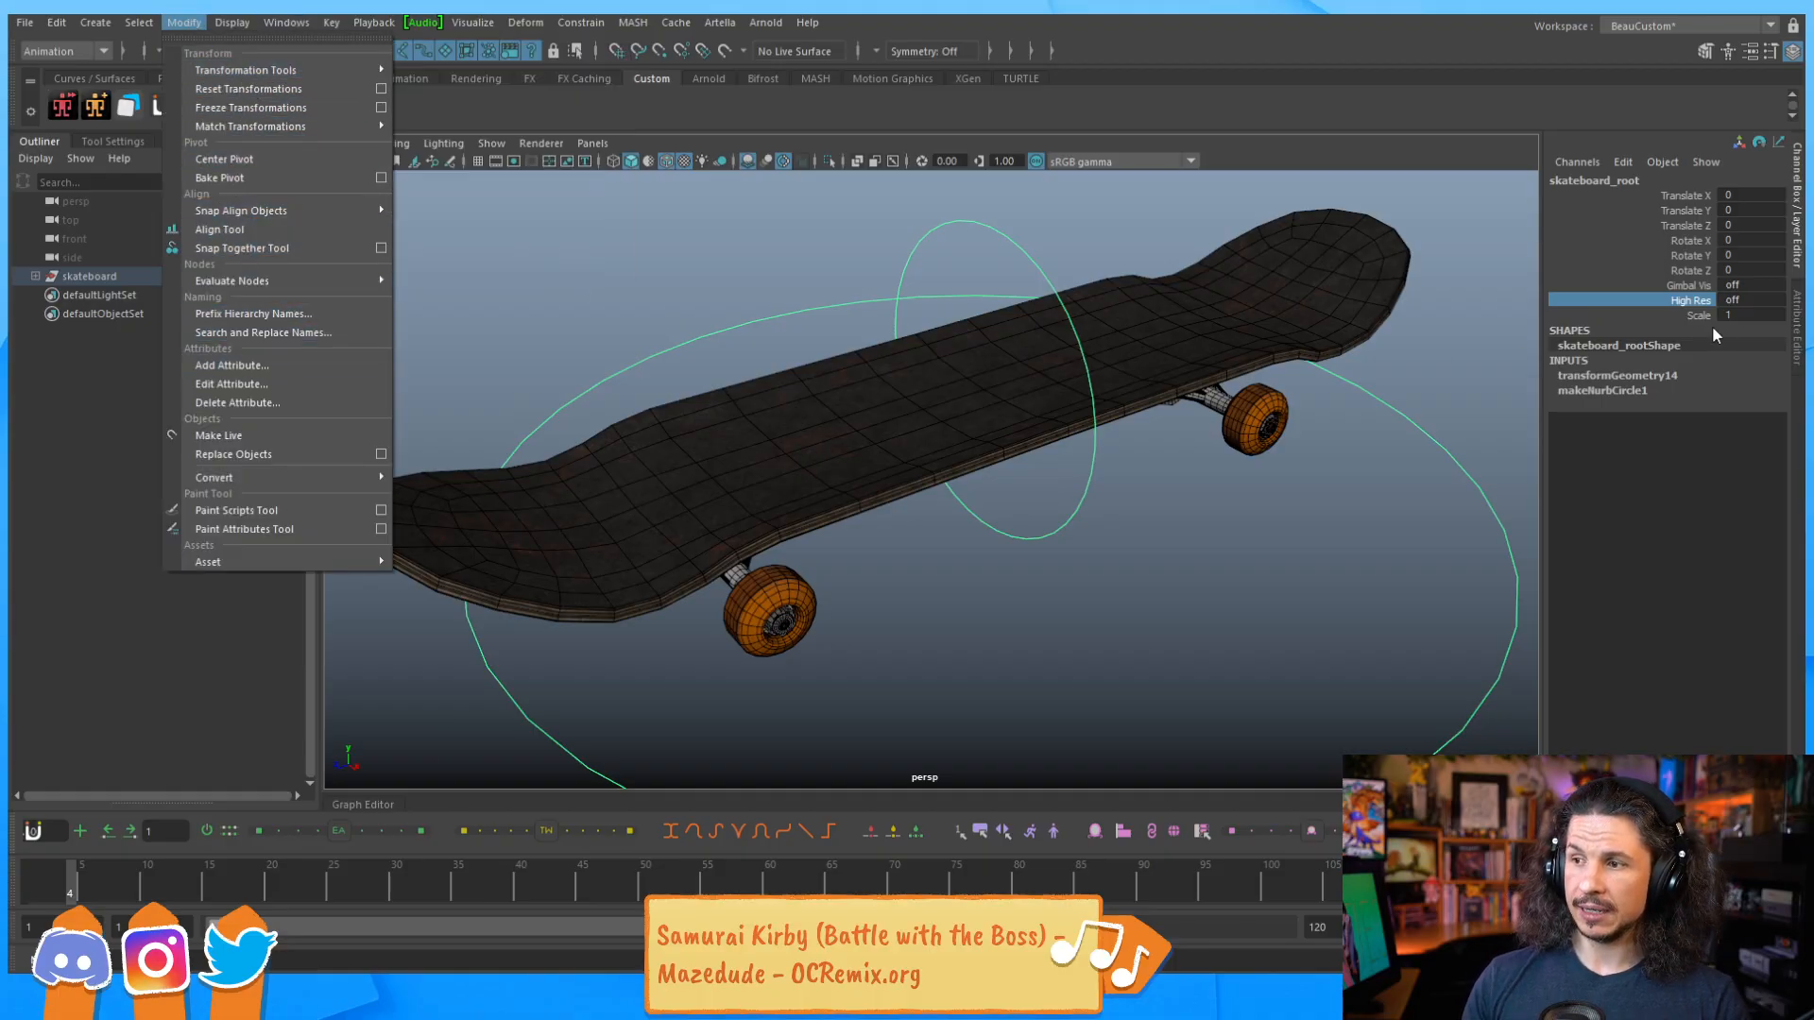
click(1677, 310)
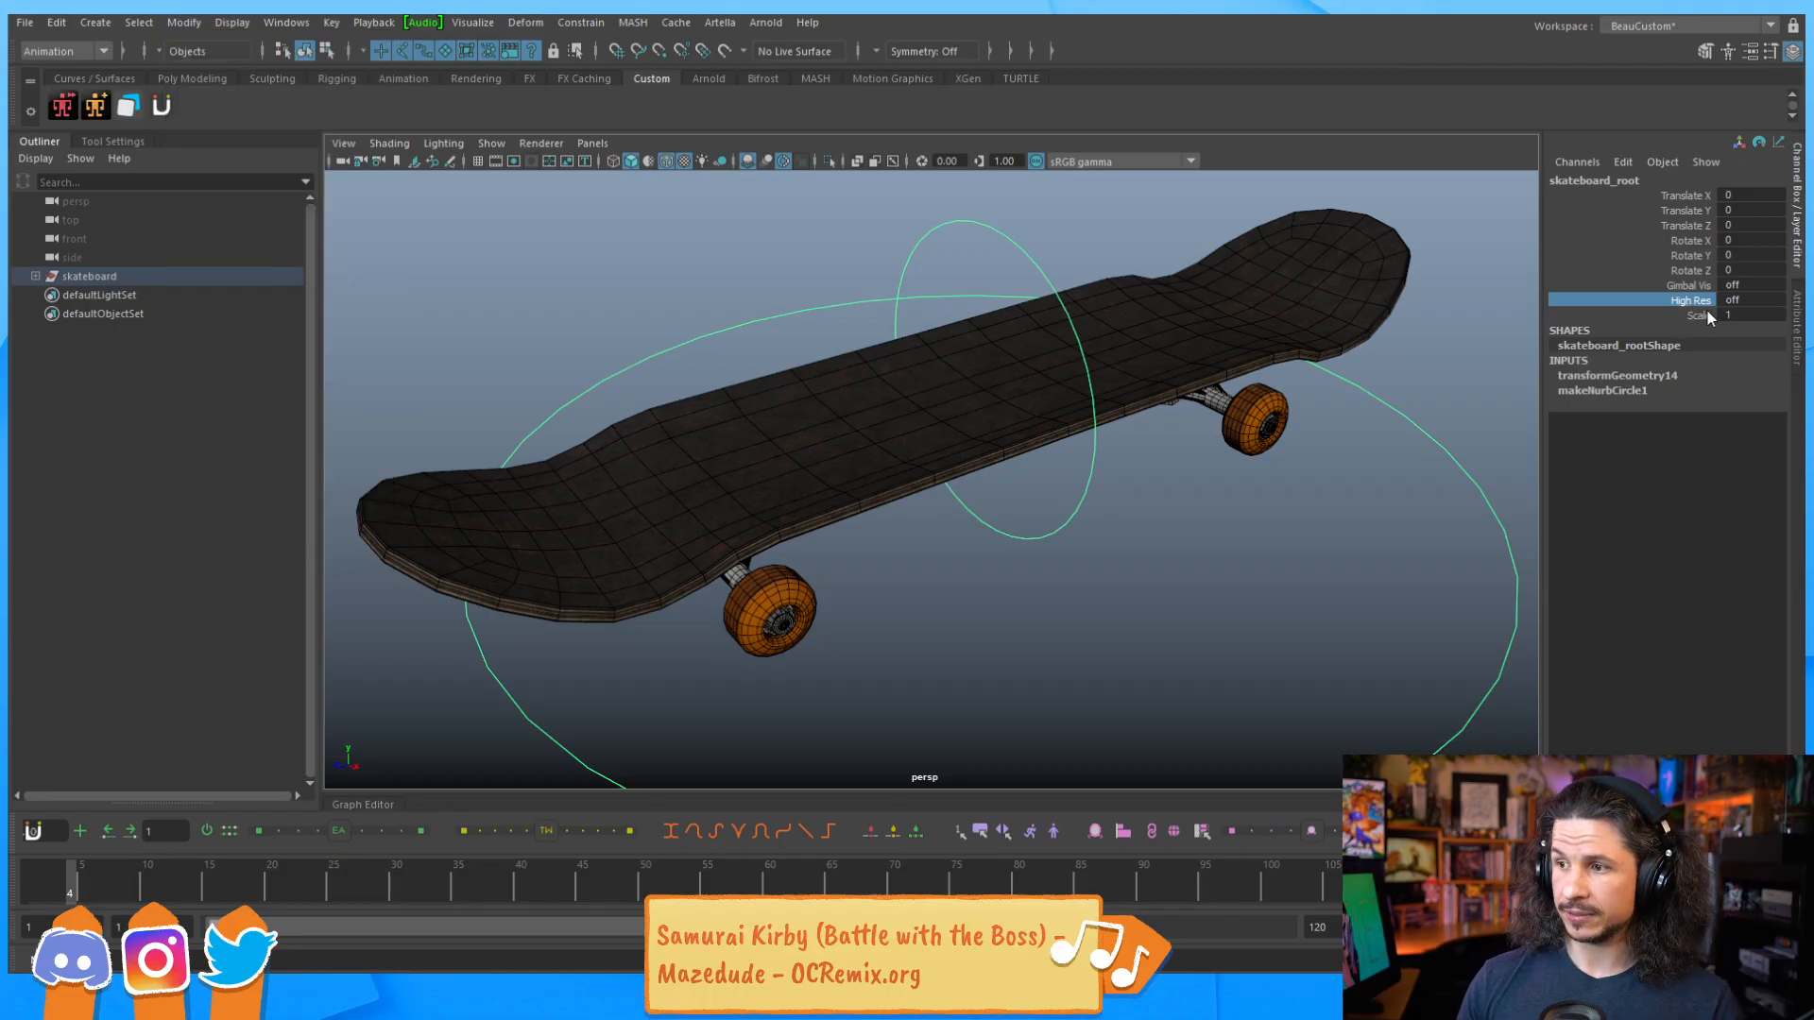
Expand the skateboard hierarchy, examine the Visibility channels of skateboard_geo and skateboard_hires, and reselect the root control.
click(35, 276)
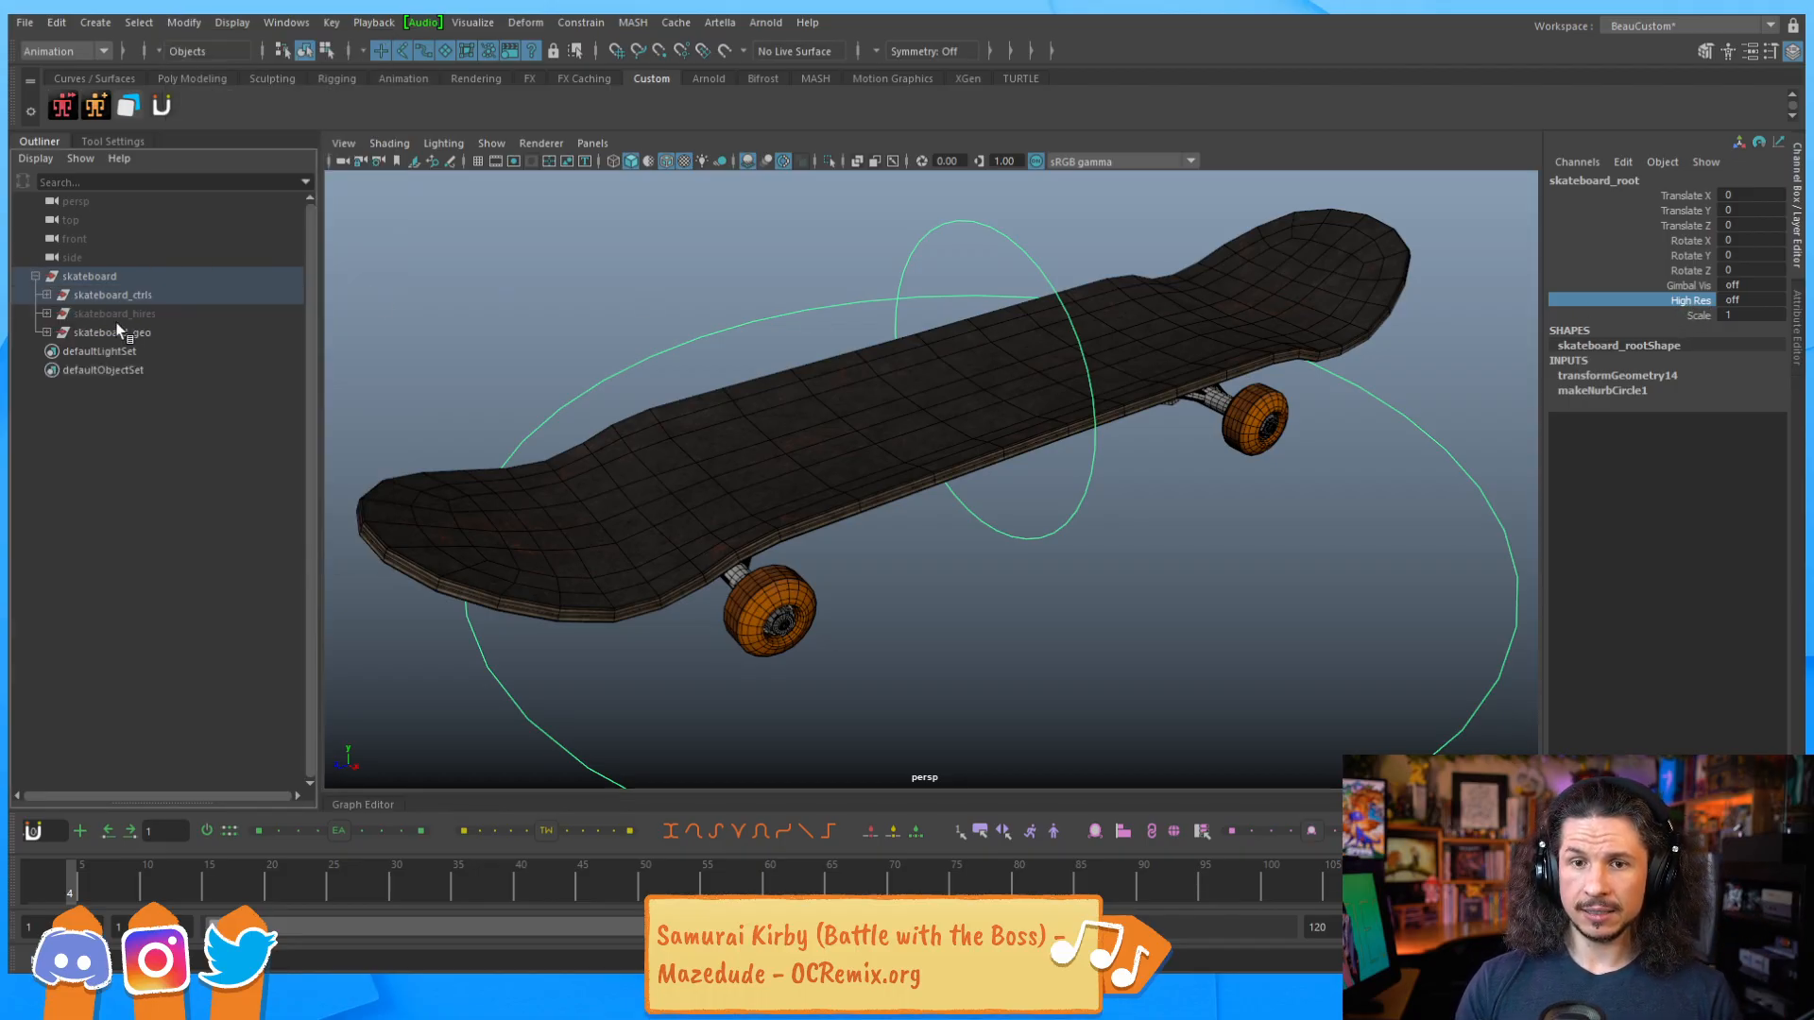
click(112, 333)
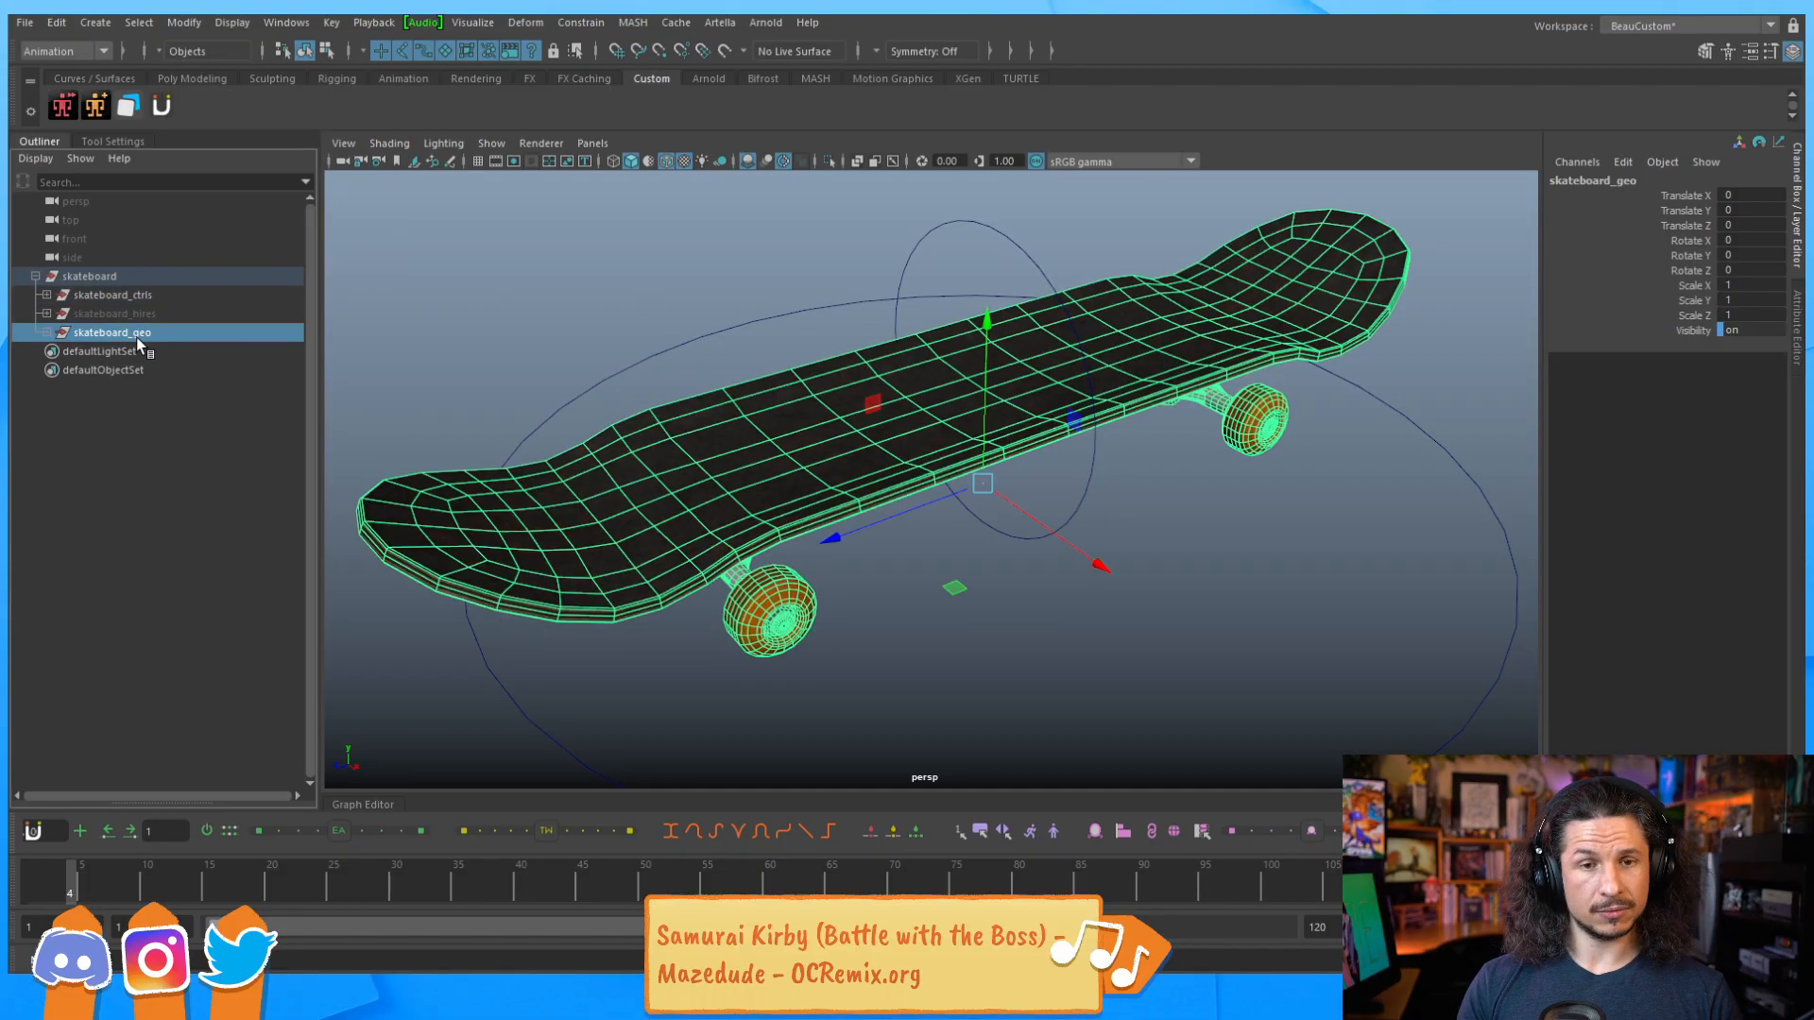
click(145, 315)
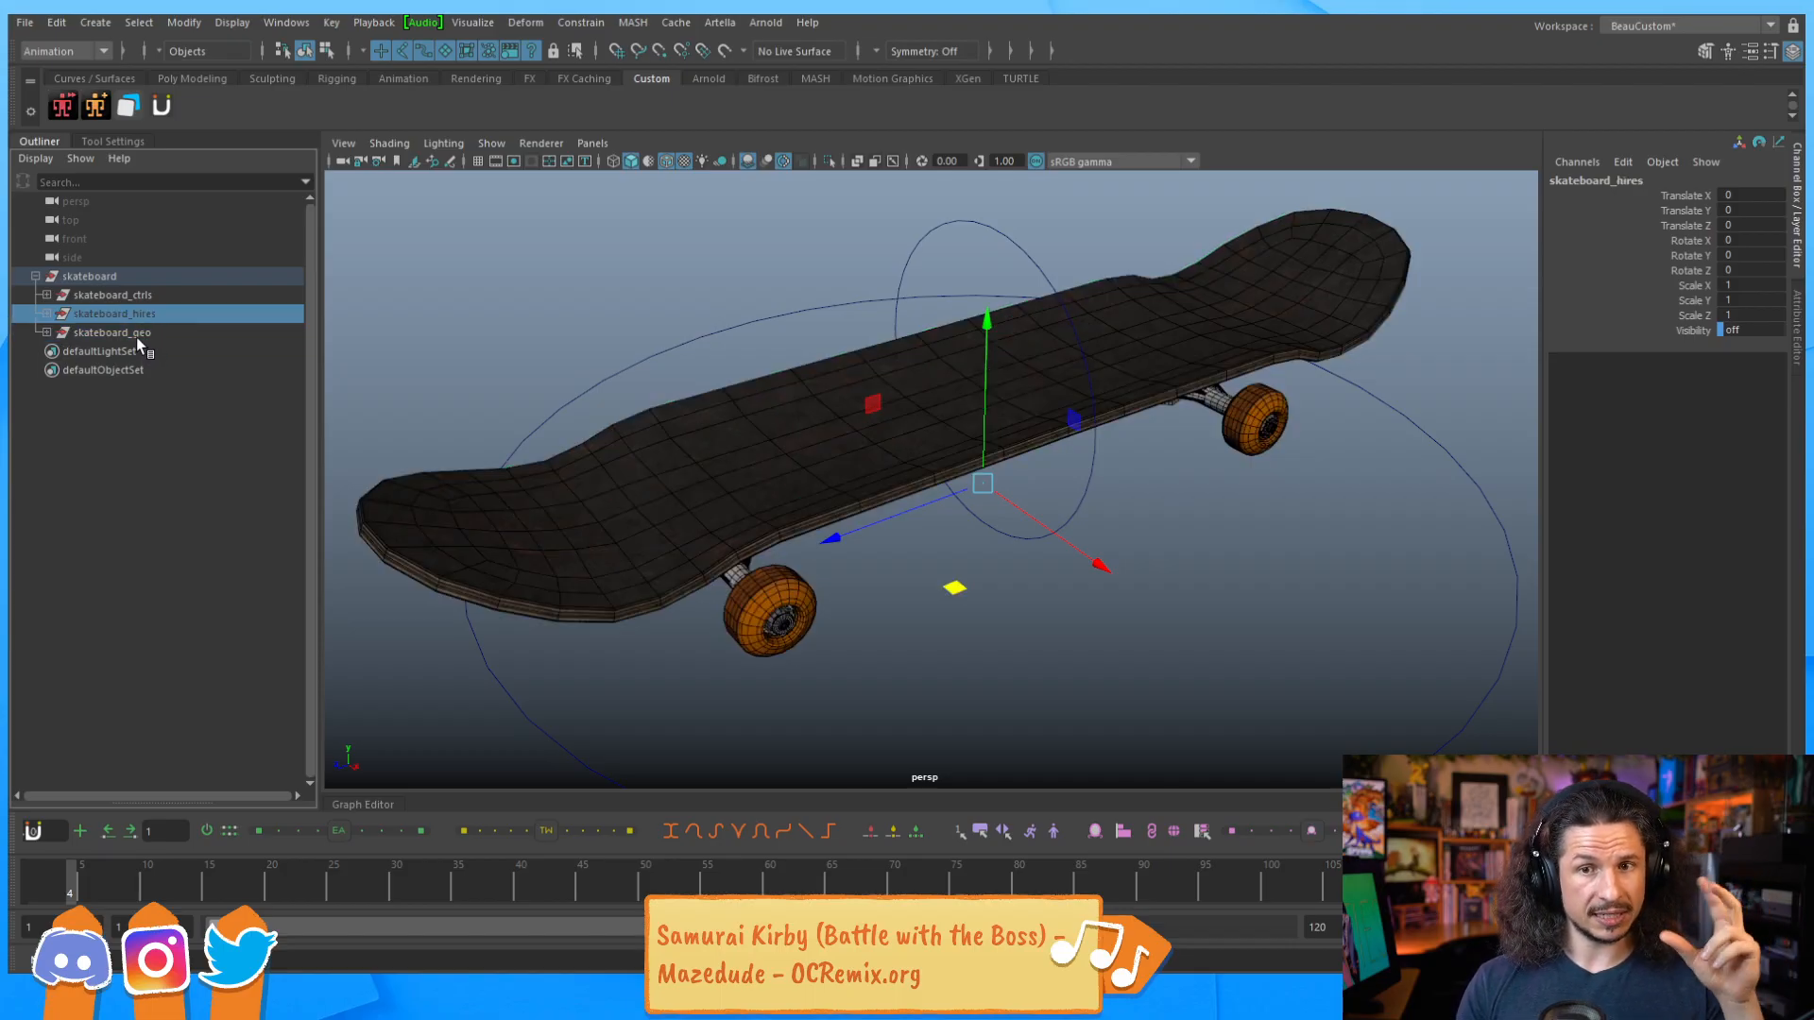
click(135, 333)
click(143, 315)
drag(570, 702, 526, 732)
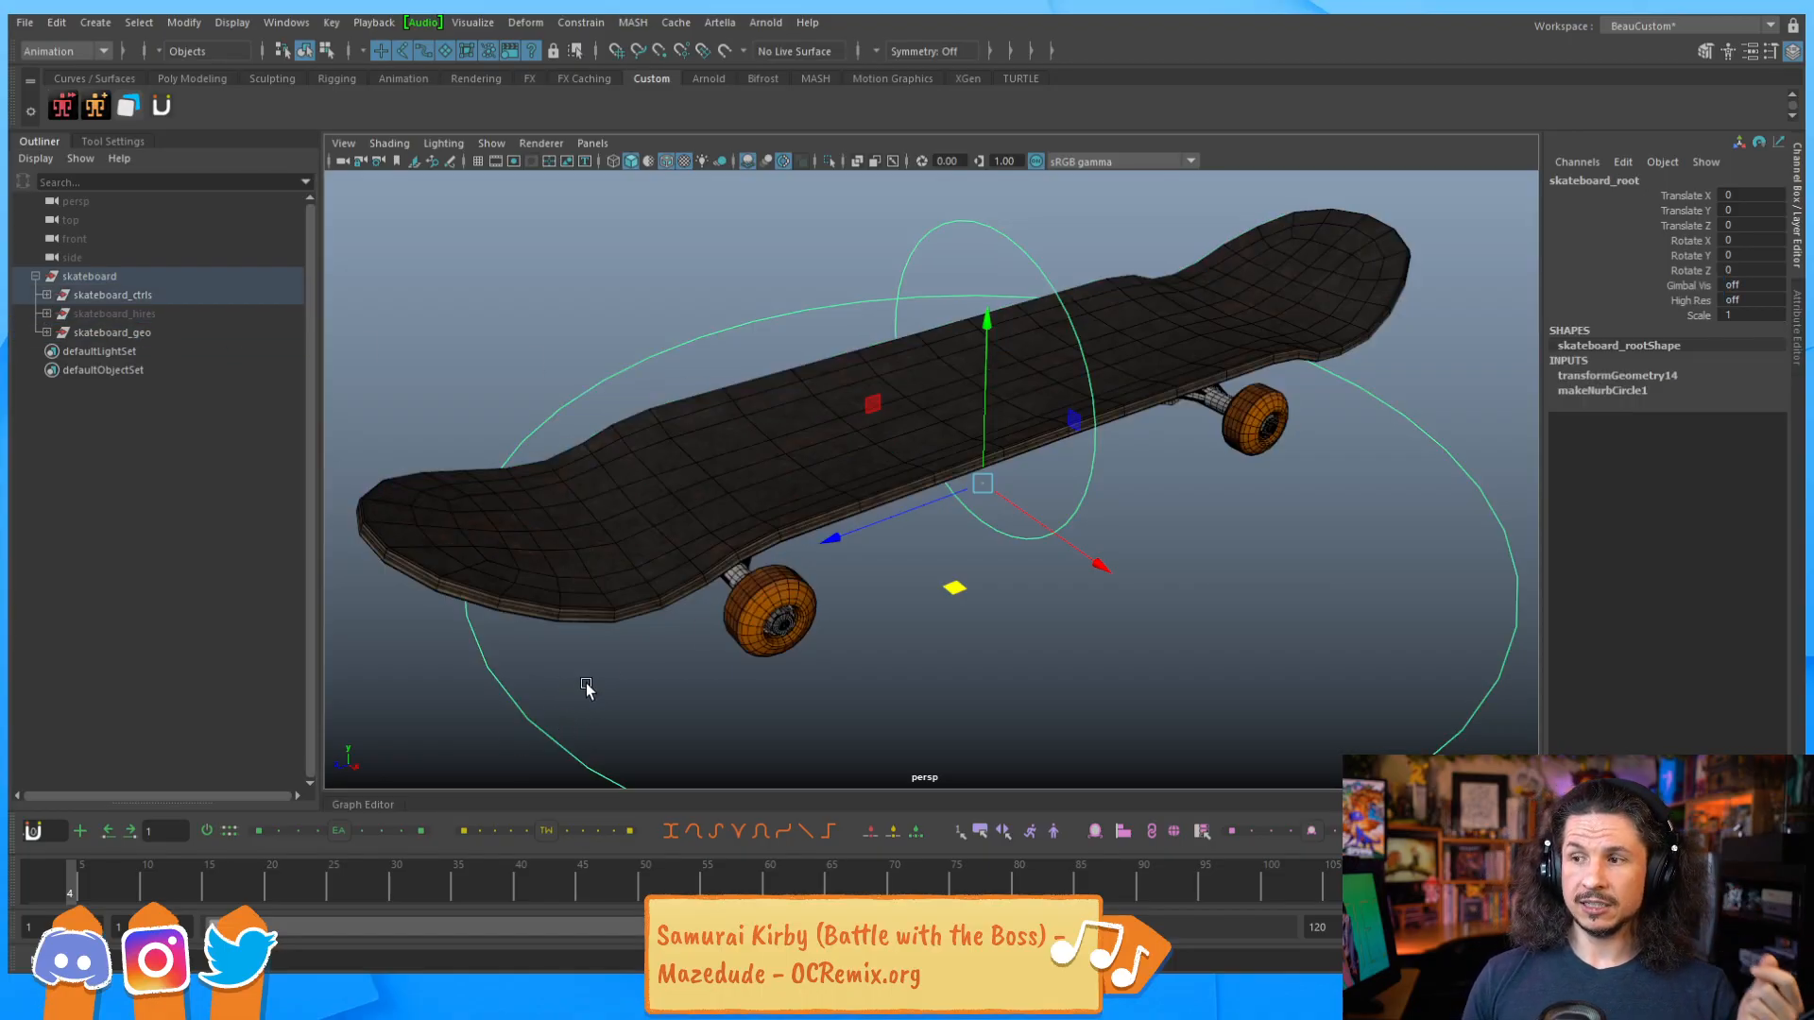
Compare the root control's High Res attribute with the Visibility channels of skateboard_geo and skateboard_hires.
click(1696, 300)
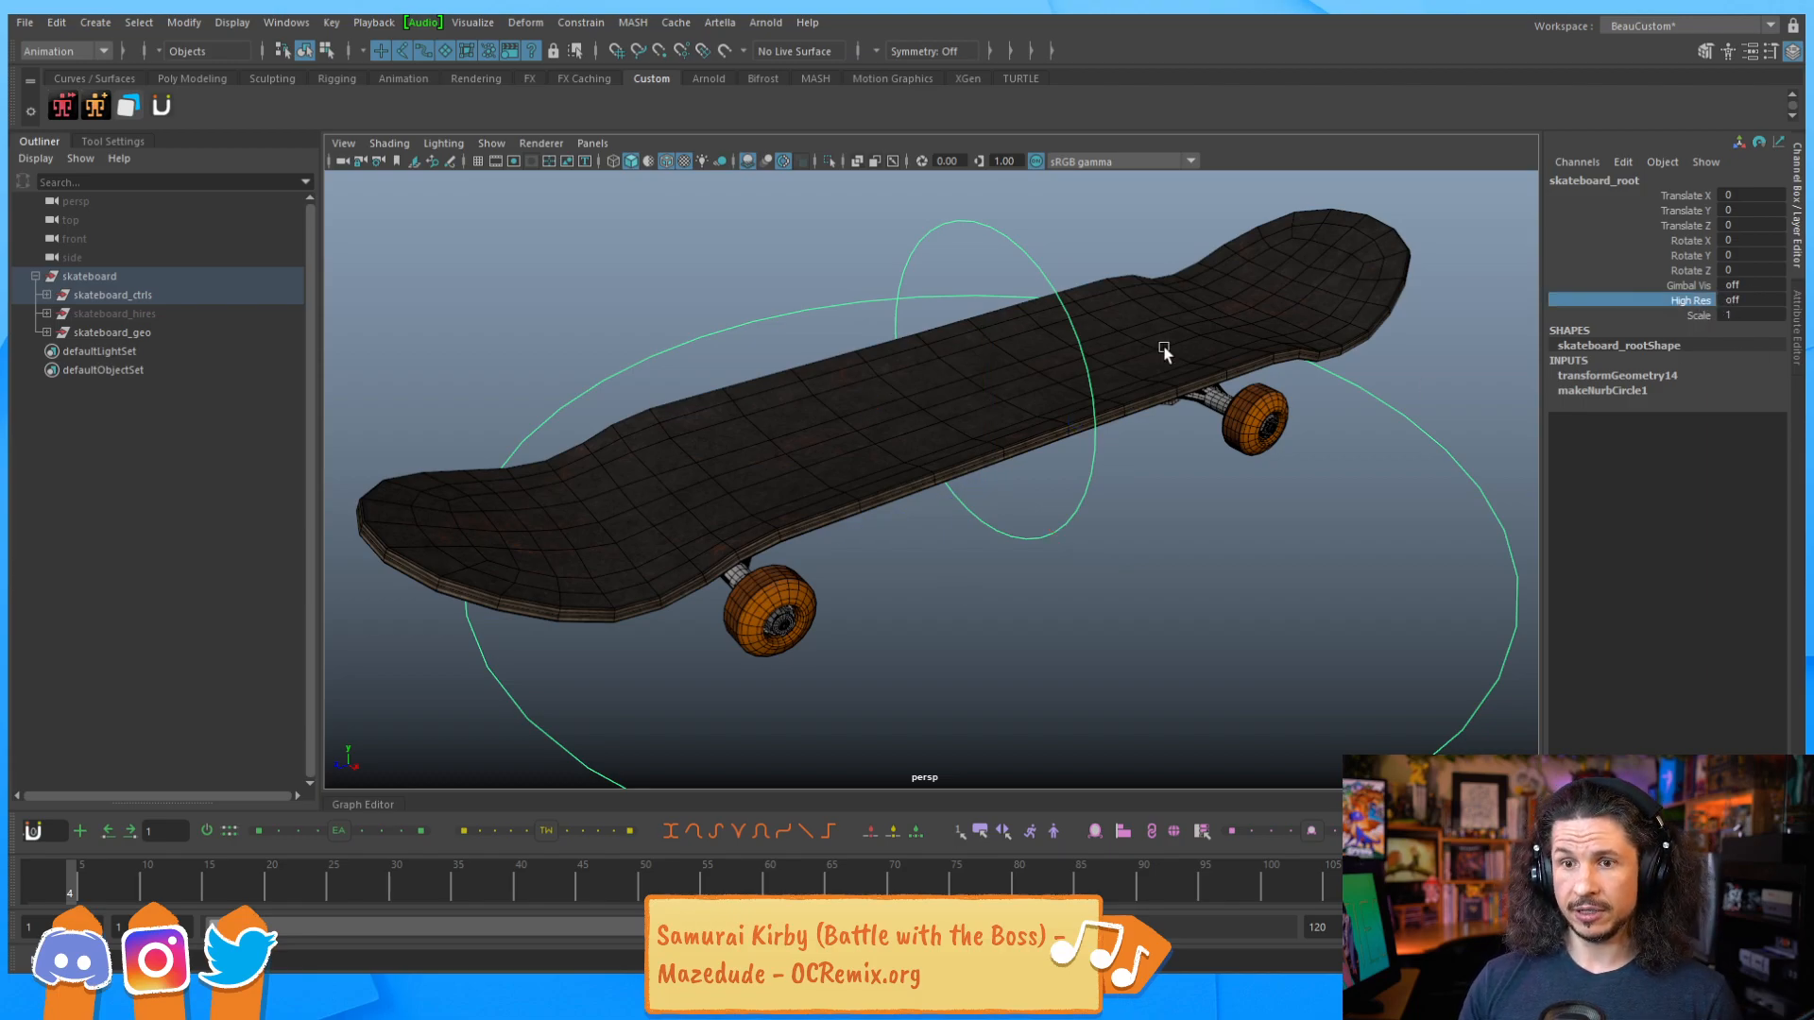
click(109, 333)
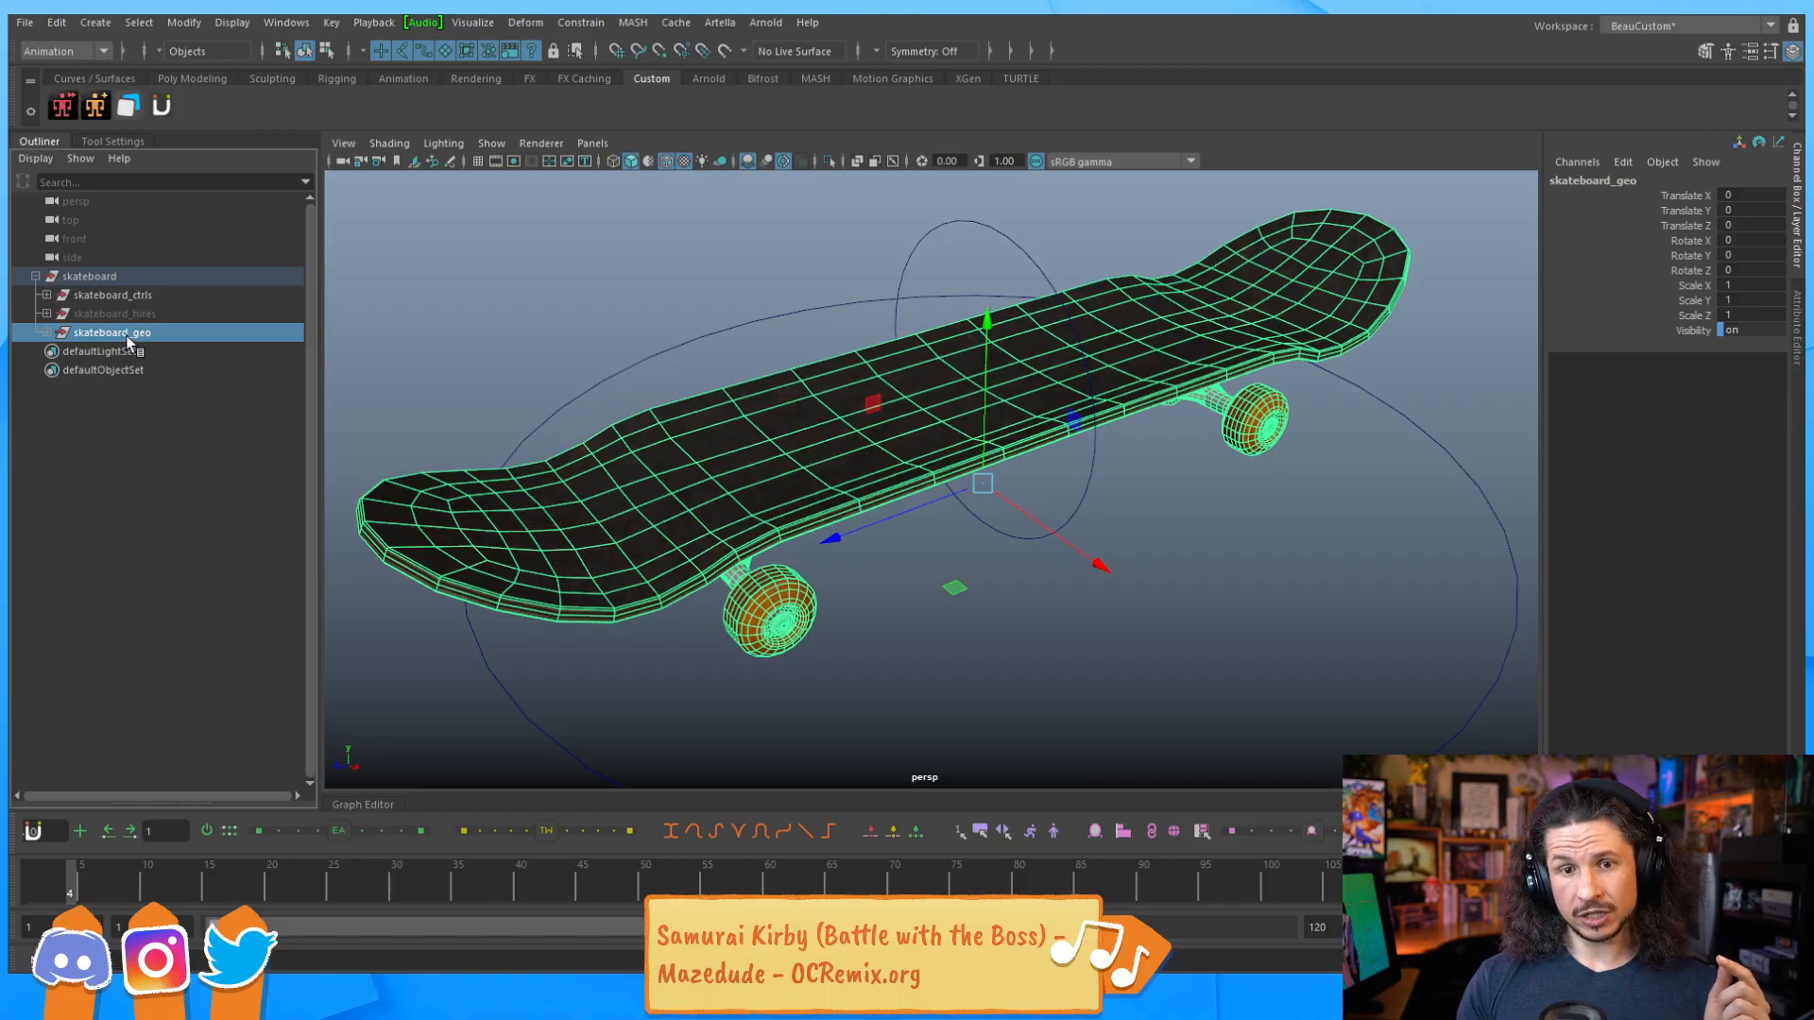
click(147, 318)
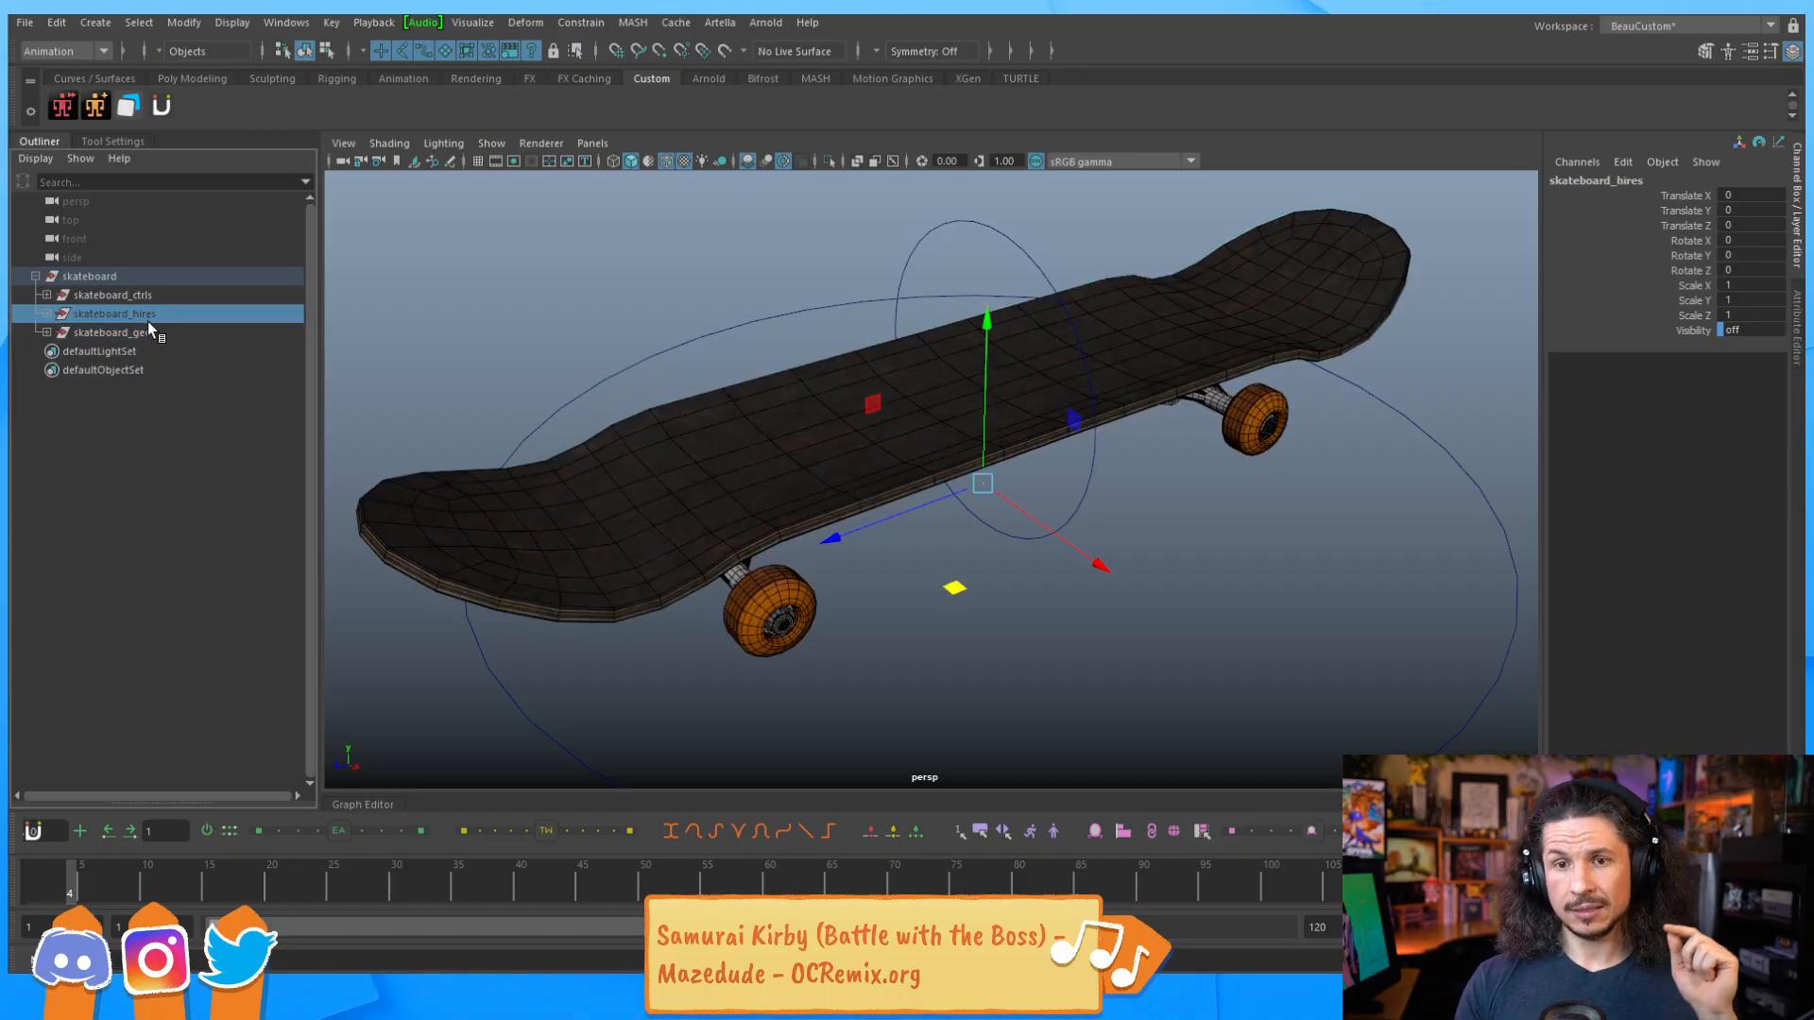
drag(448, 716, 767, 635)
click(1699, 302)
click(1738, 301)
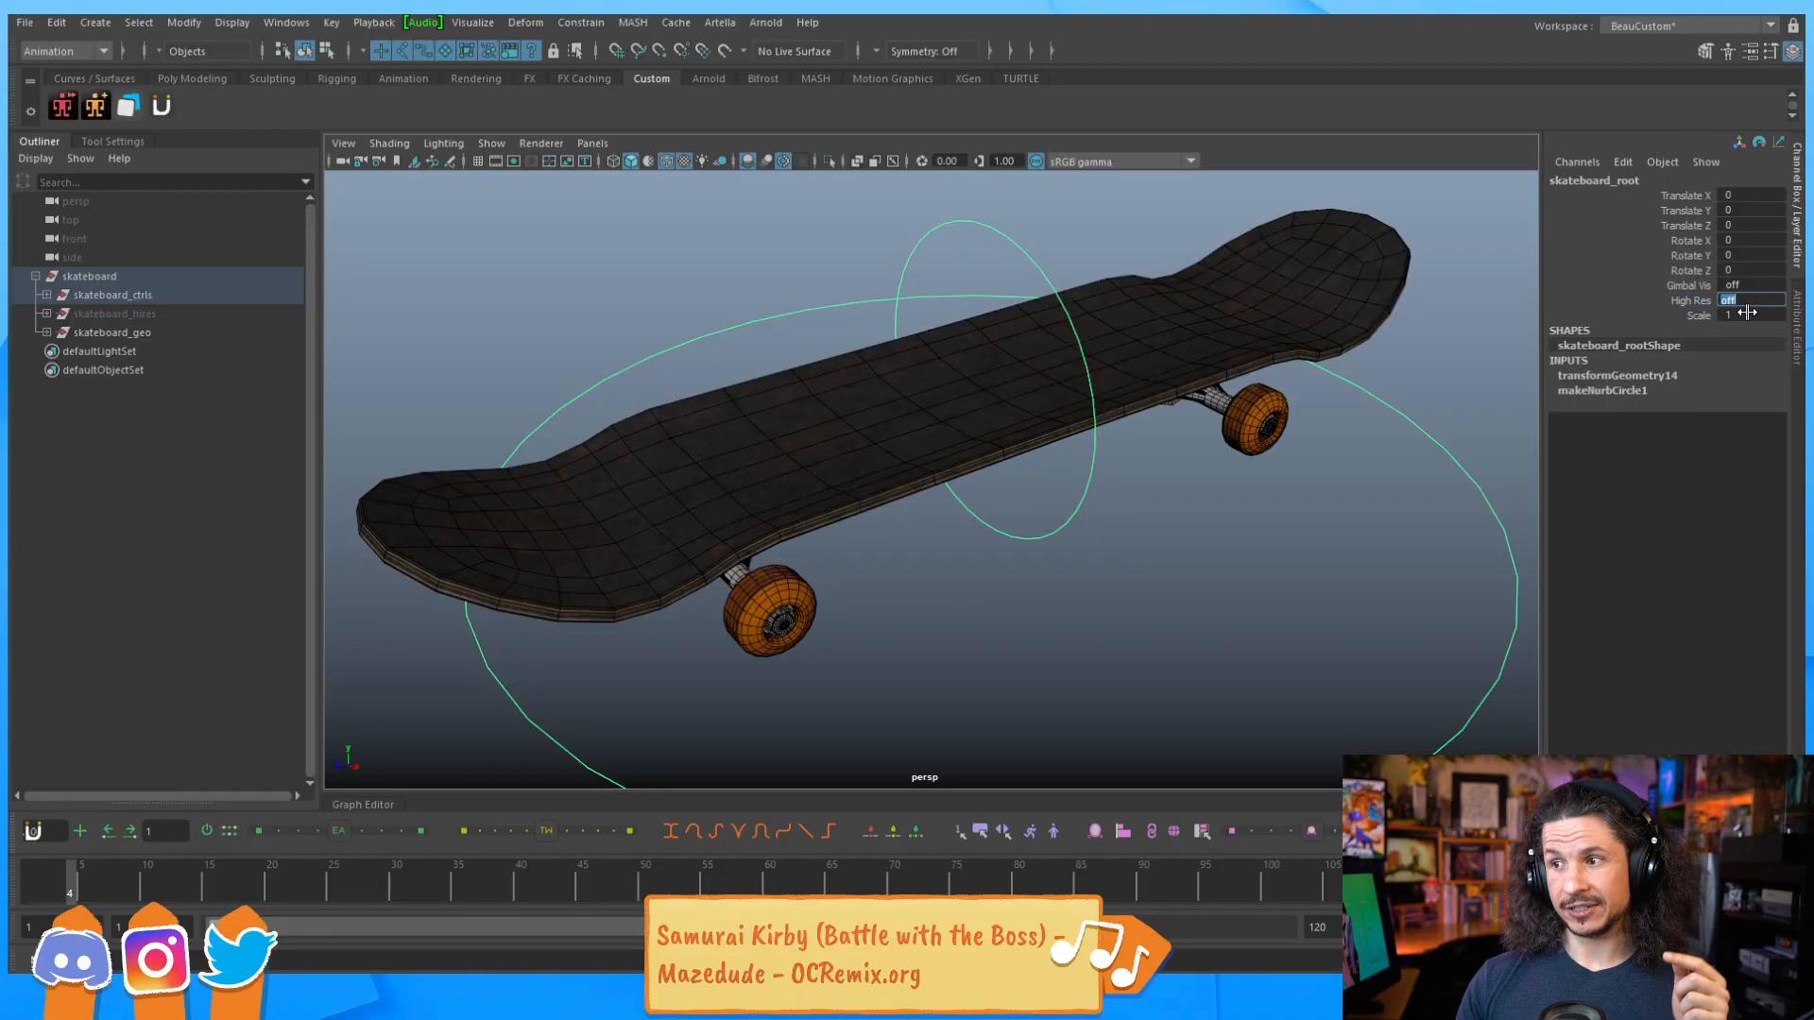
click(135, 333)
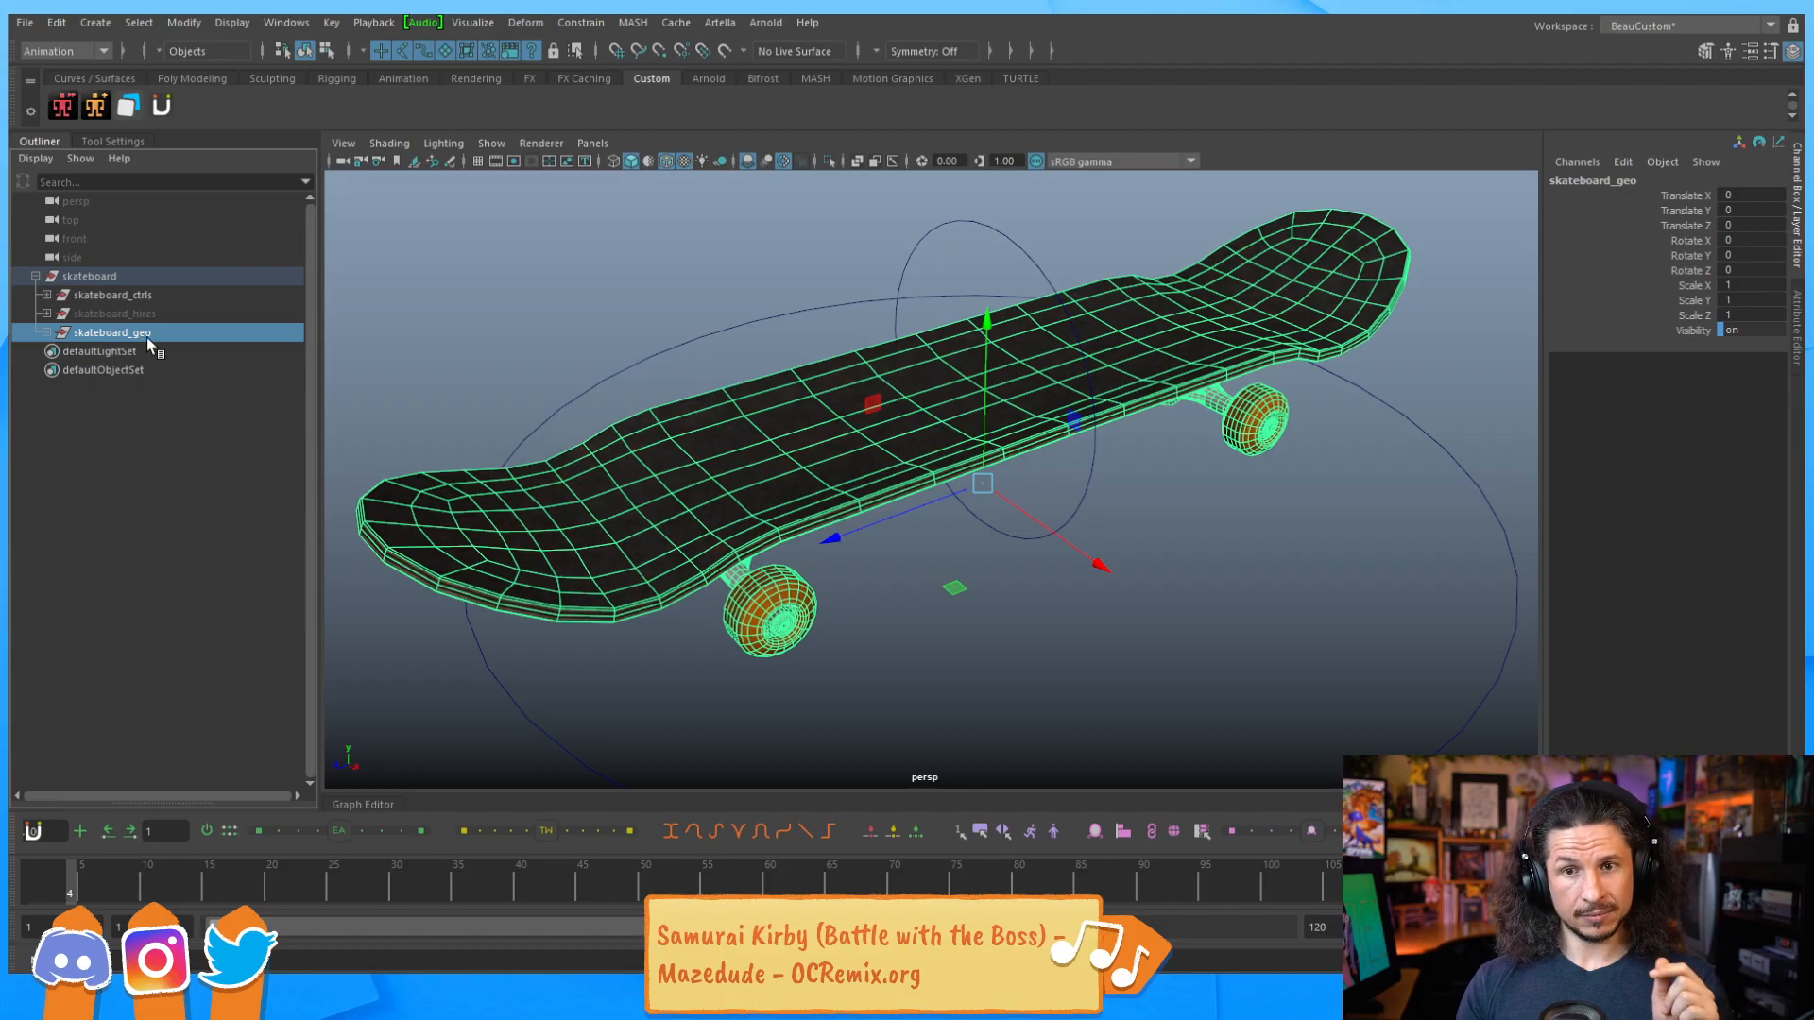
click(139, 314)
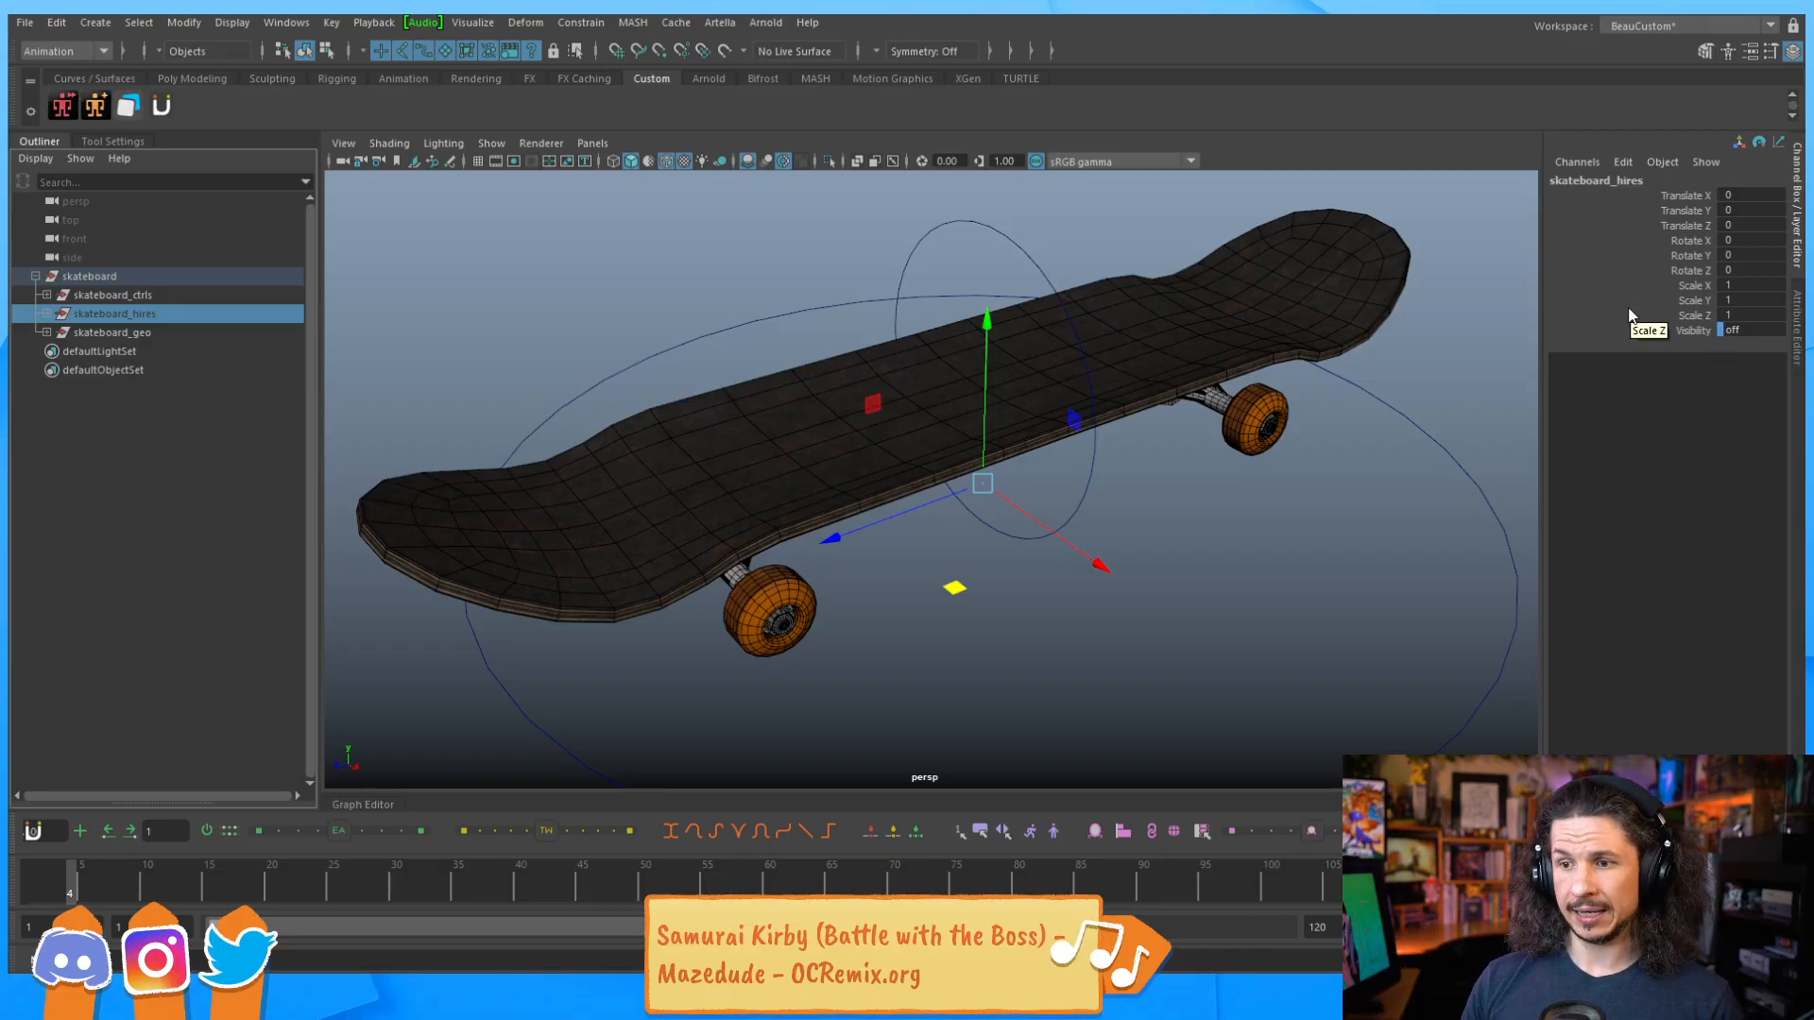
Turn on Gimbal Vis, Wheel Ctrls and Tilt Ctrls on the skateboard_COG control.
click(966, 616)
alt+drag(967, 616, 980, 501)
click(987, 512)
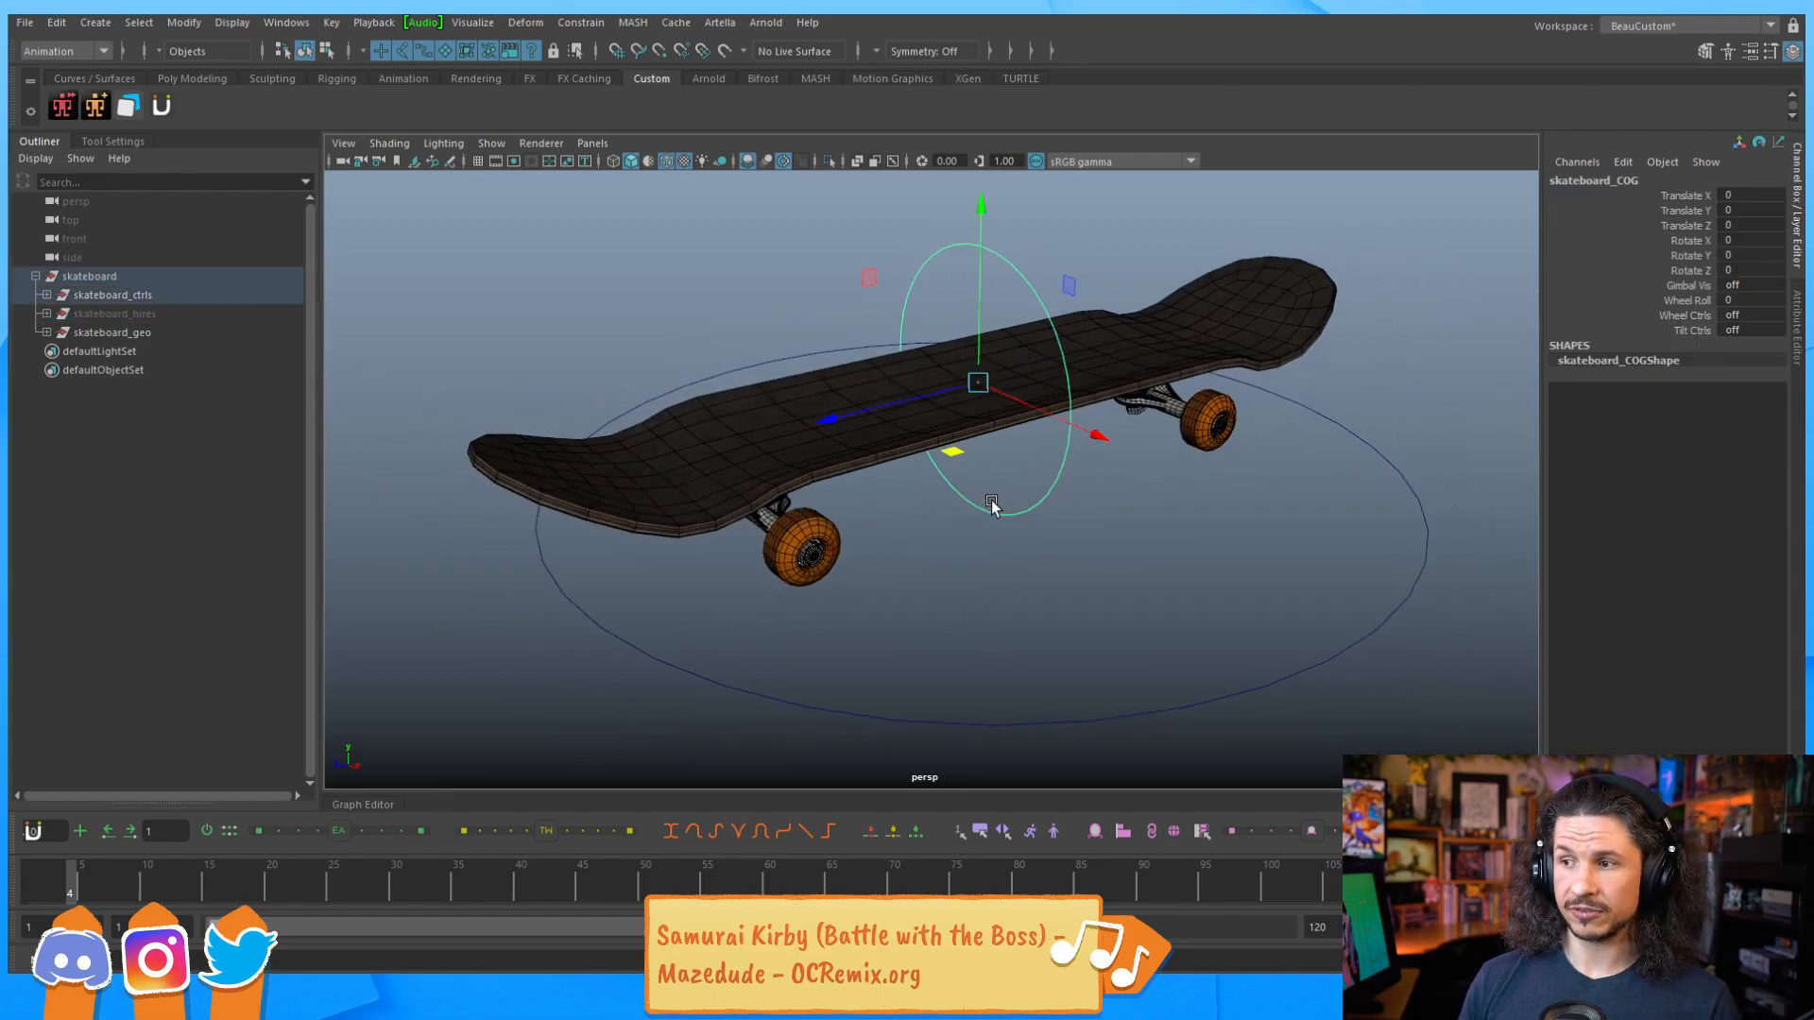
click(1750, 287)
text(1)
key(Return)
click(1758, 316)
text(1)
key(Return)
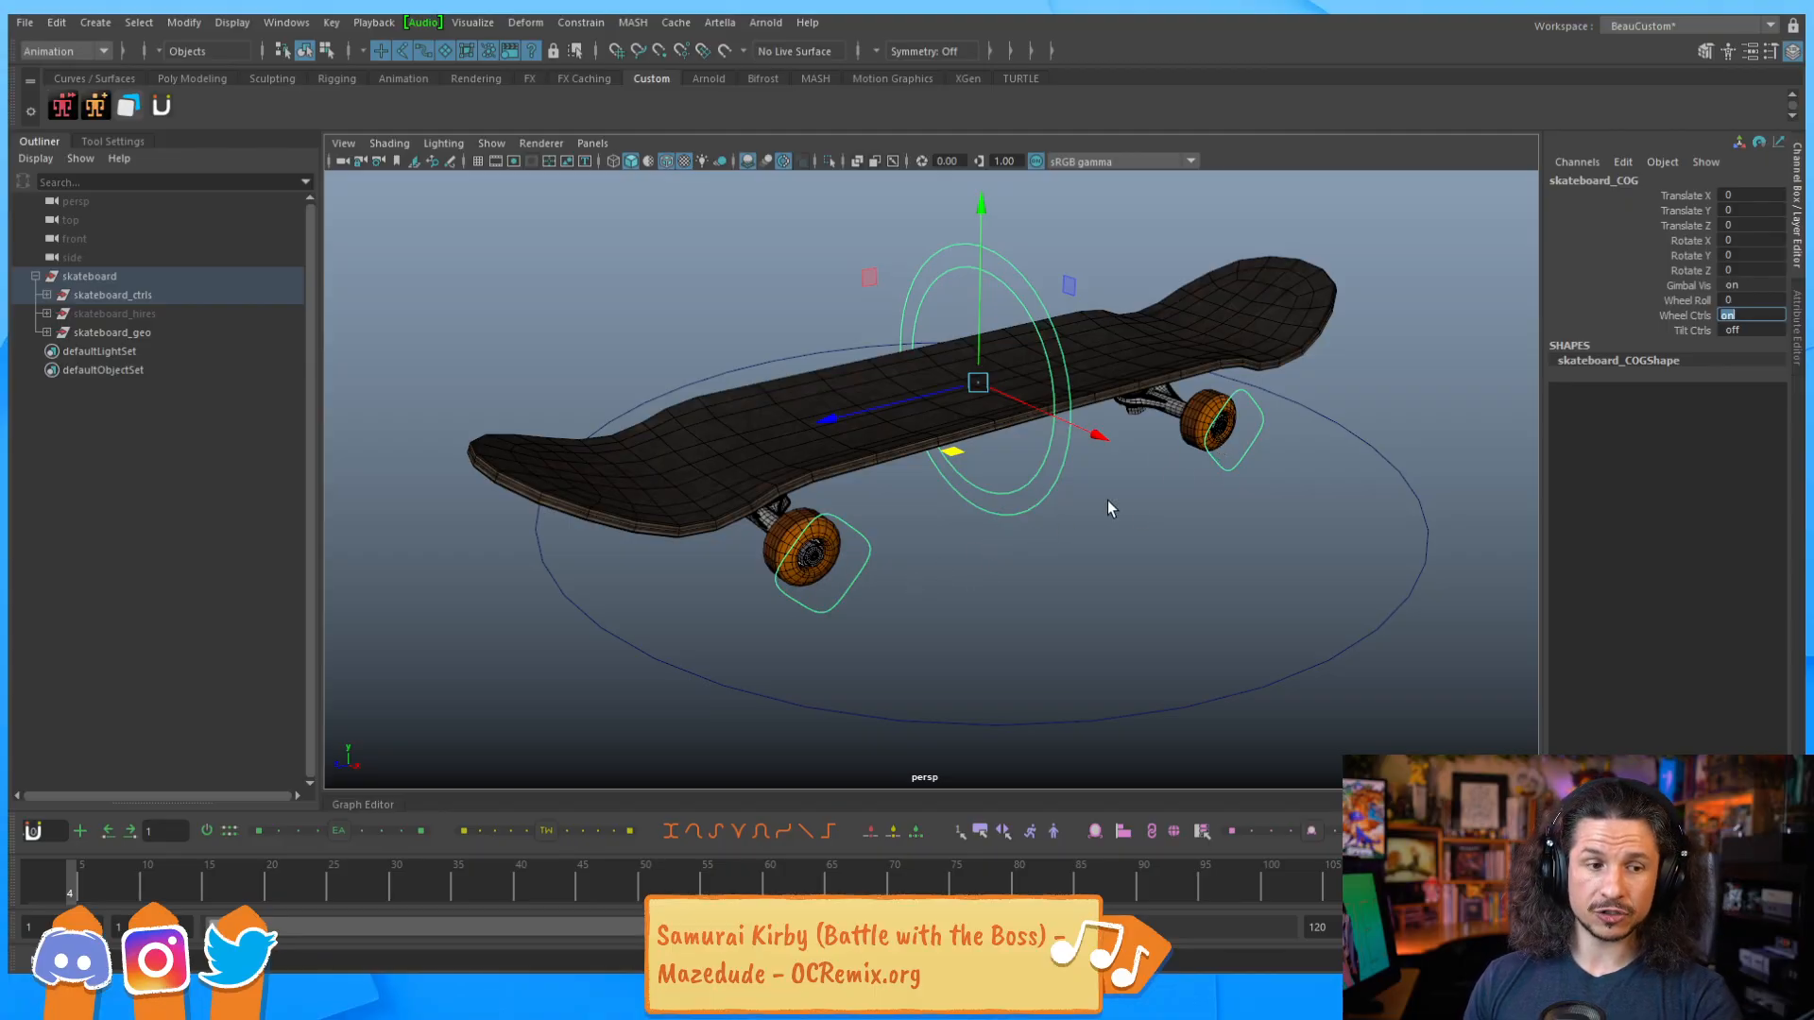
click(1749, 330)
text(1)
key(Return)
Try tilting the deck with the skateboard_deckTilt control to about -3.5 in Rotate Z, and undo the rotation.
click(958, 420)
key(e)
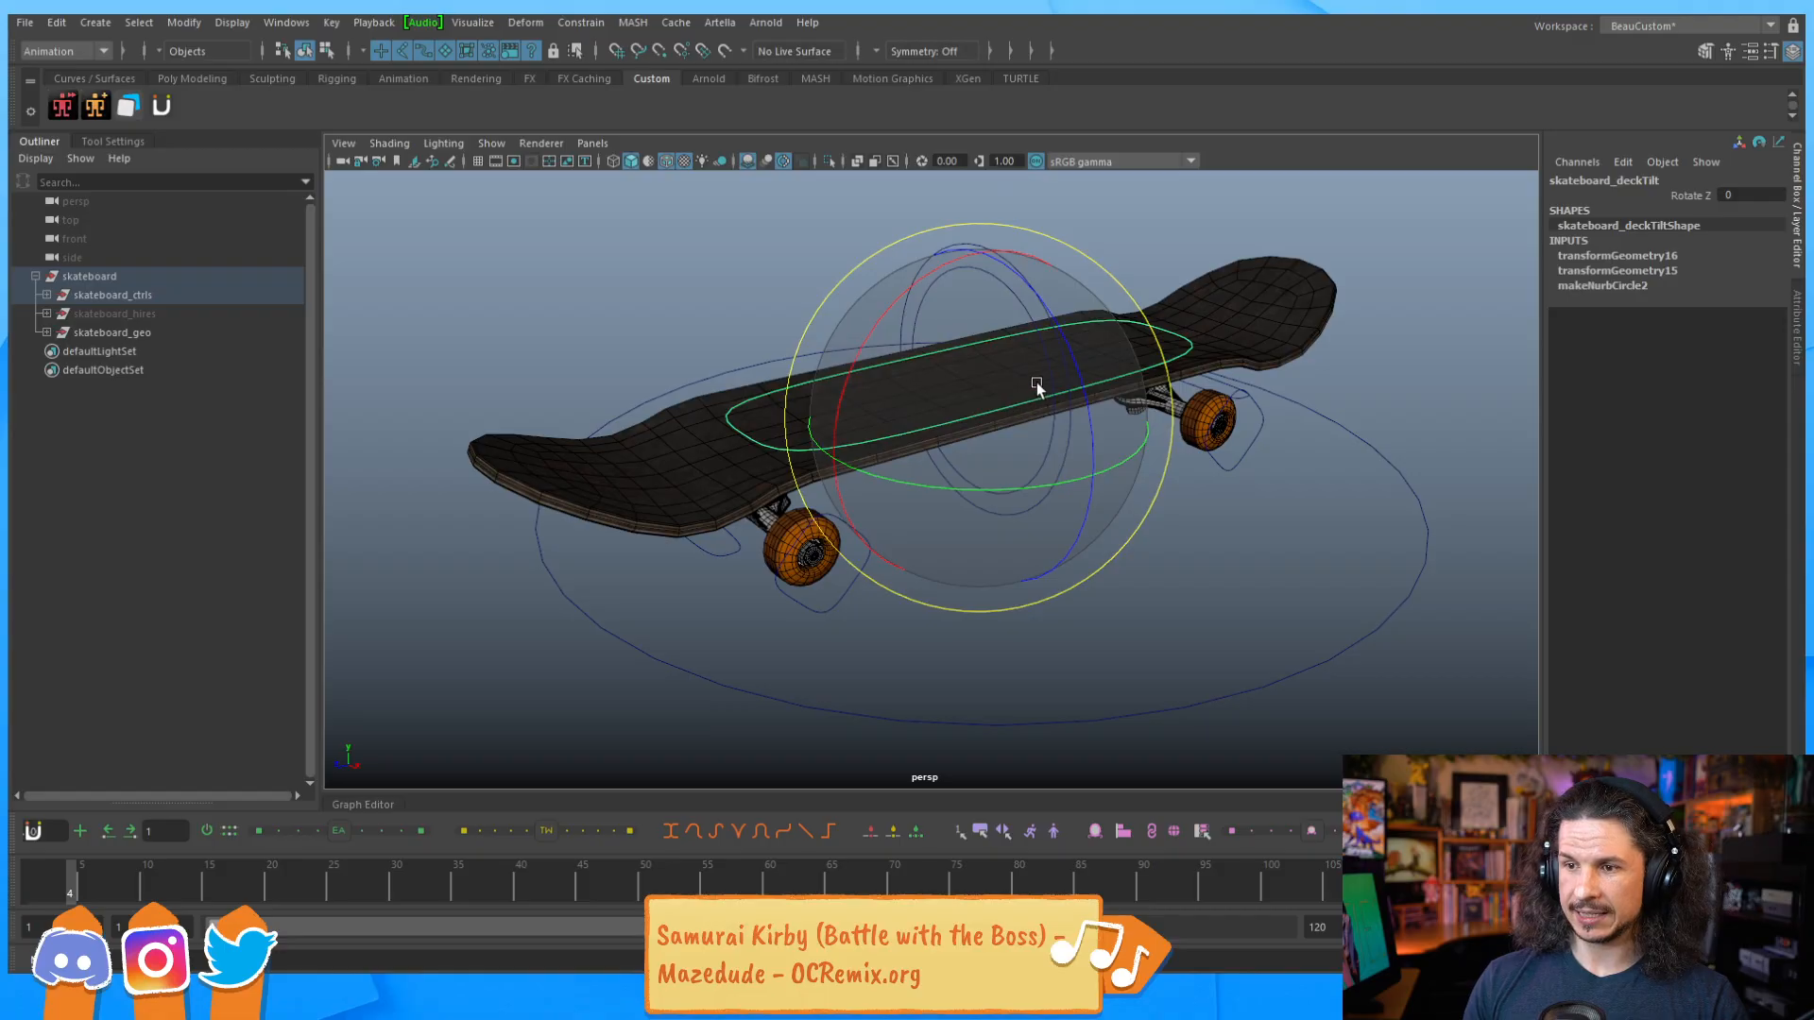
drag(1078, 380, 1083, 384)
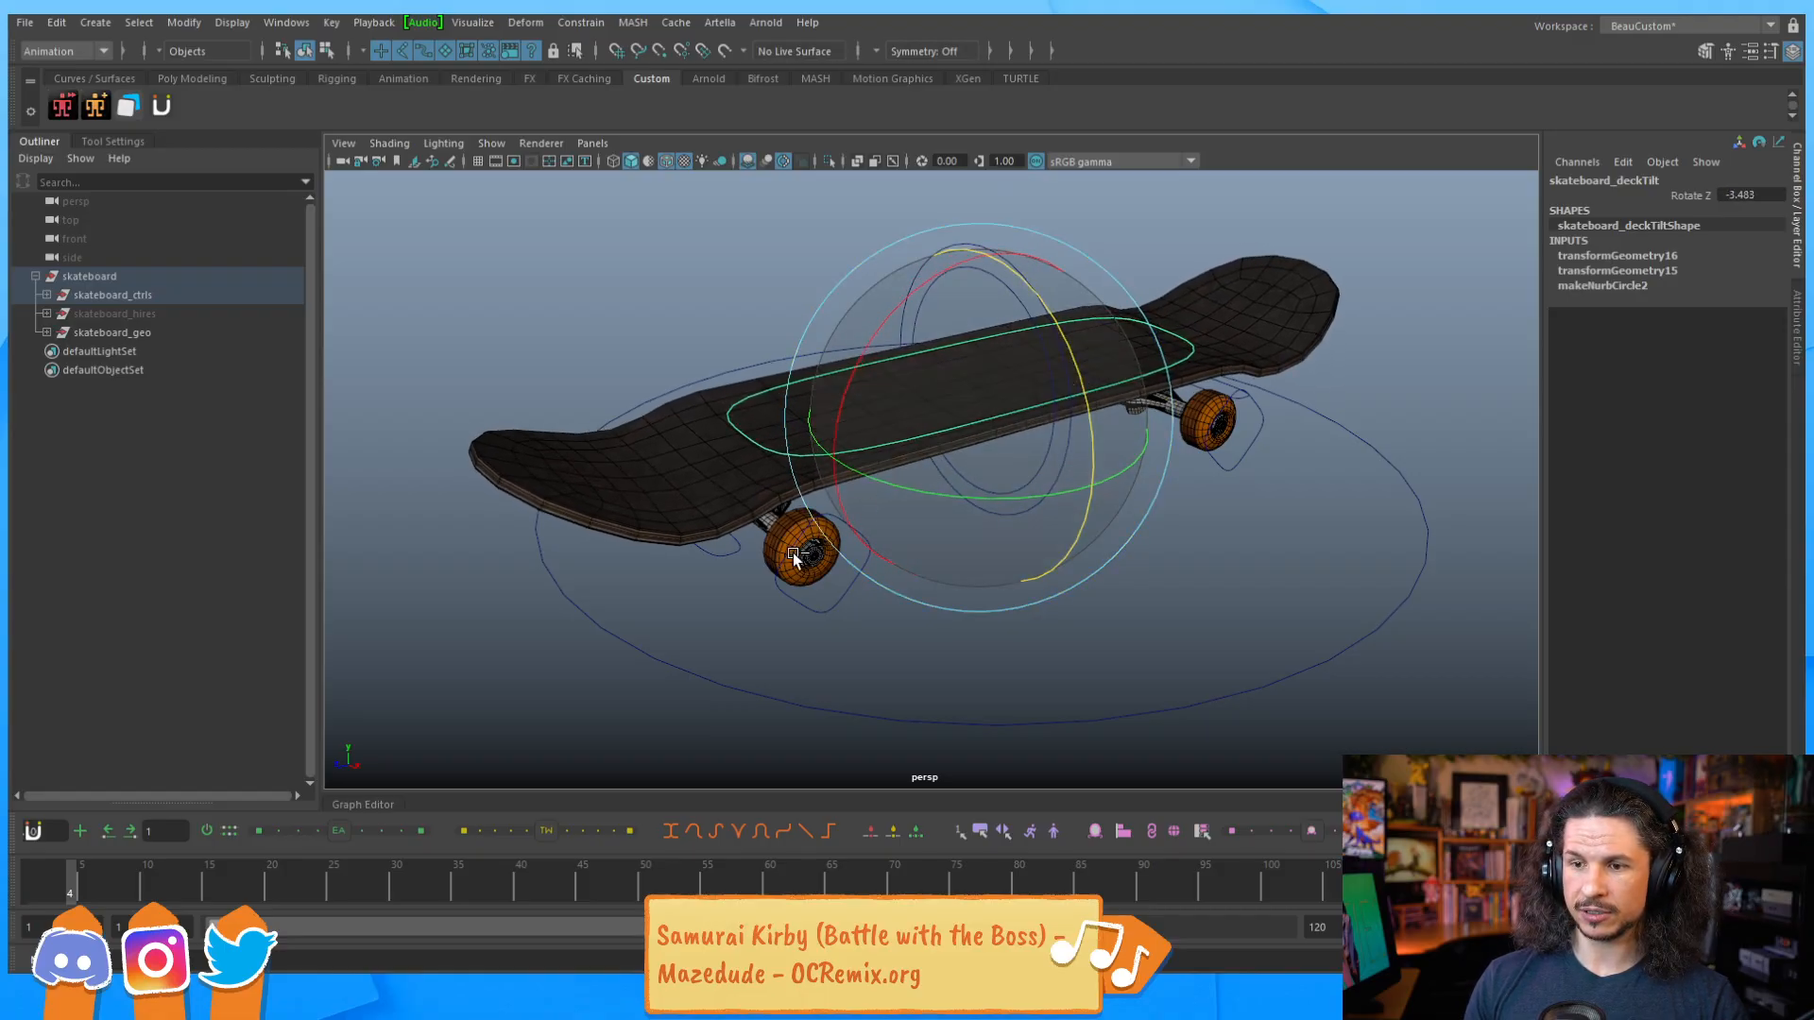
key(ctrl+z)
Try rotating the front truck tilt control slightly, undo the rotation and return to the Move tool.
click(722, 556)
drag(819, 485, 820, 479)
key(ctrl+z)
key(w)
alt+drag(1007, 589, 1005, 494)
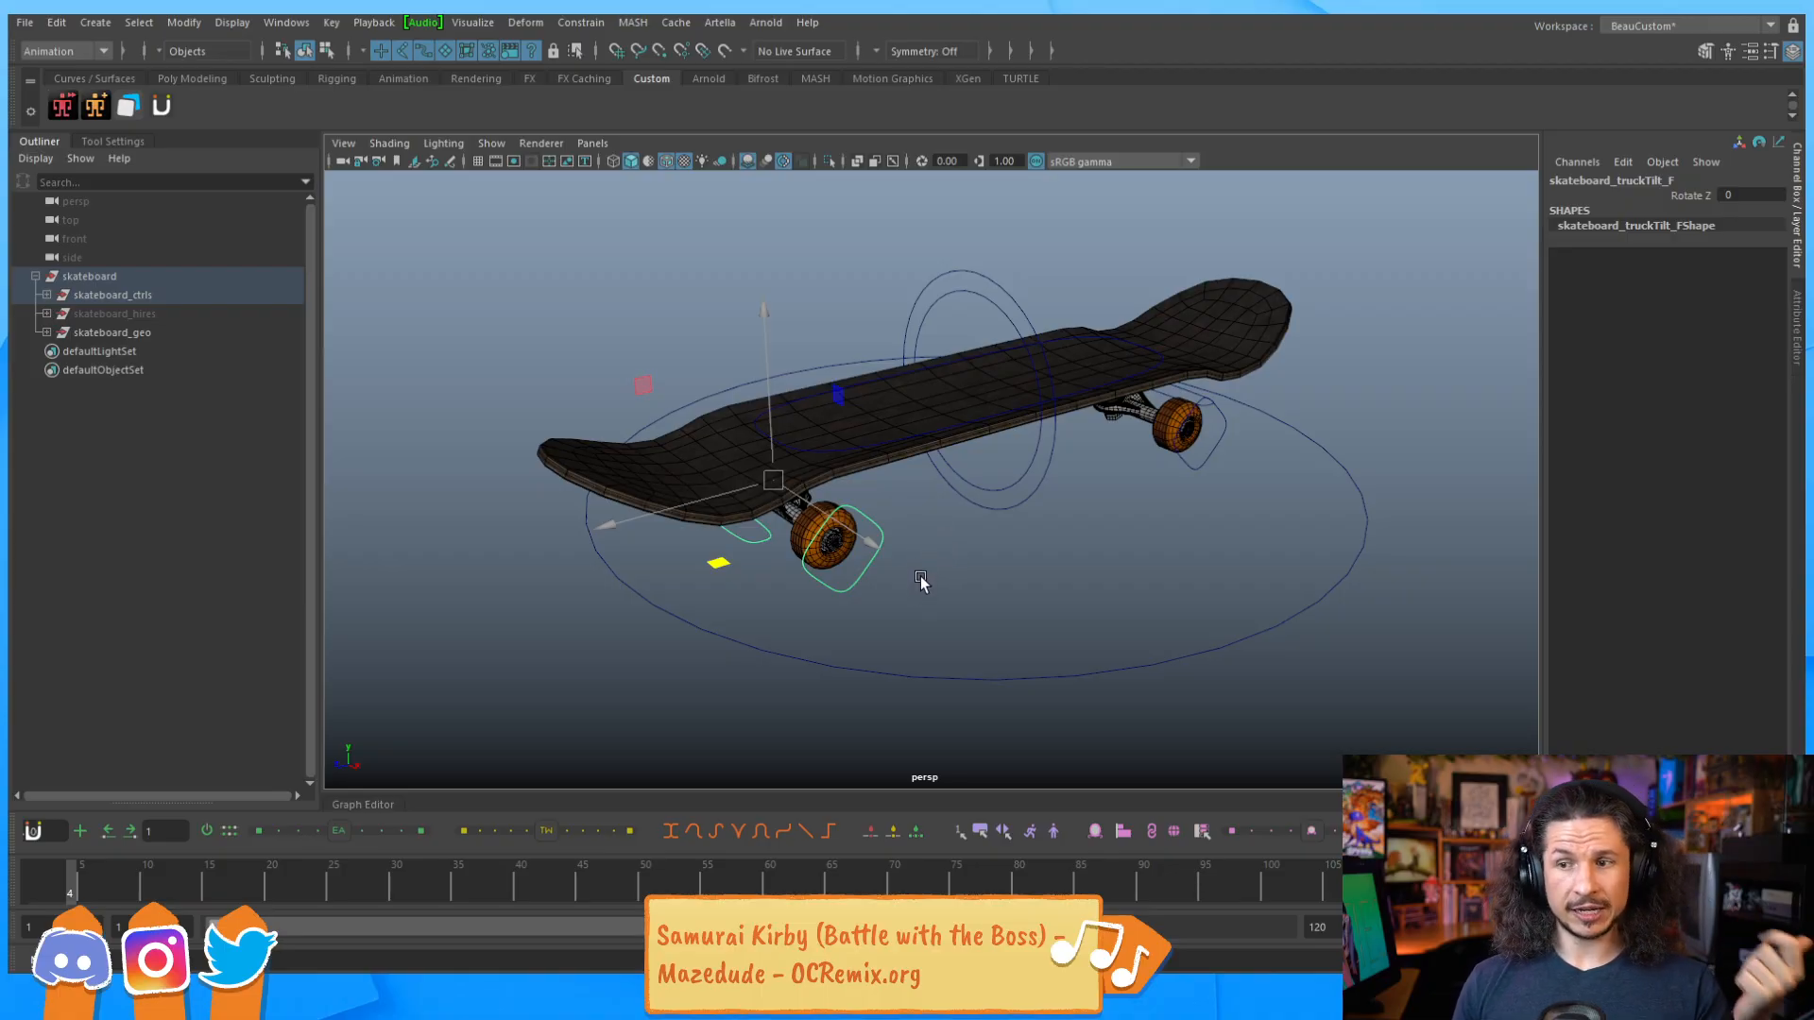
Select the skateboard_COG control and scrub its Wheel Roll attribute to about -7.1.
click(976, 519)
click(988, 524)
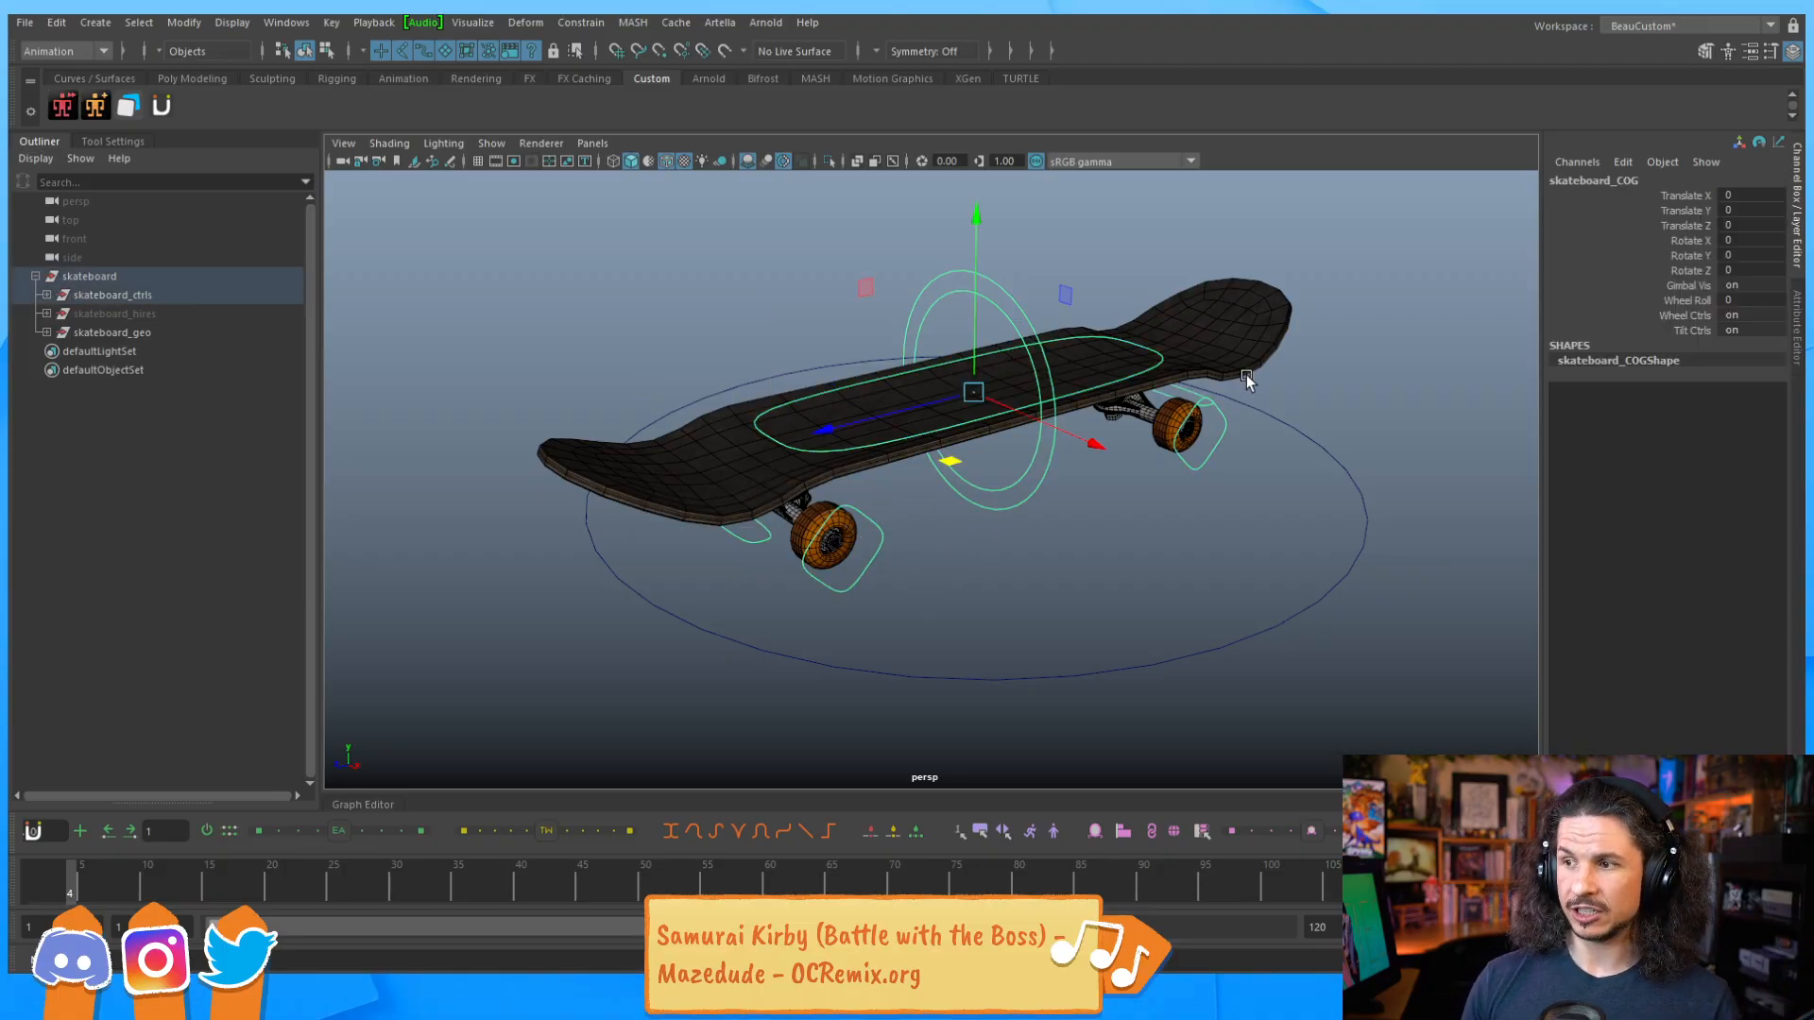
click(1690, 301)
middle_drag(601, 521, 541, 496)
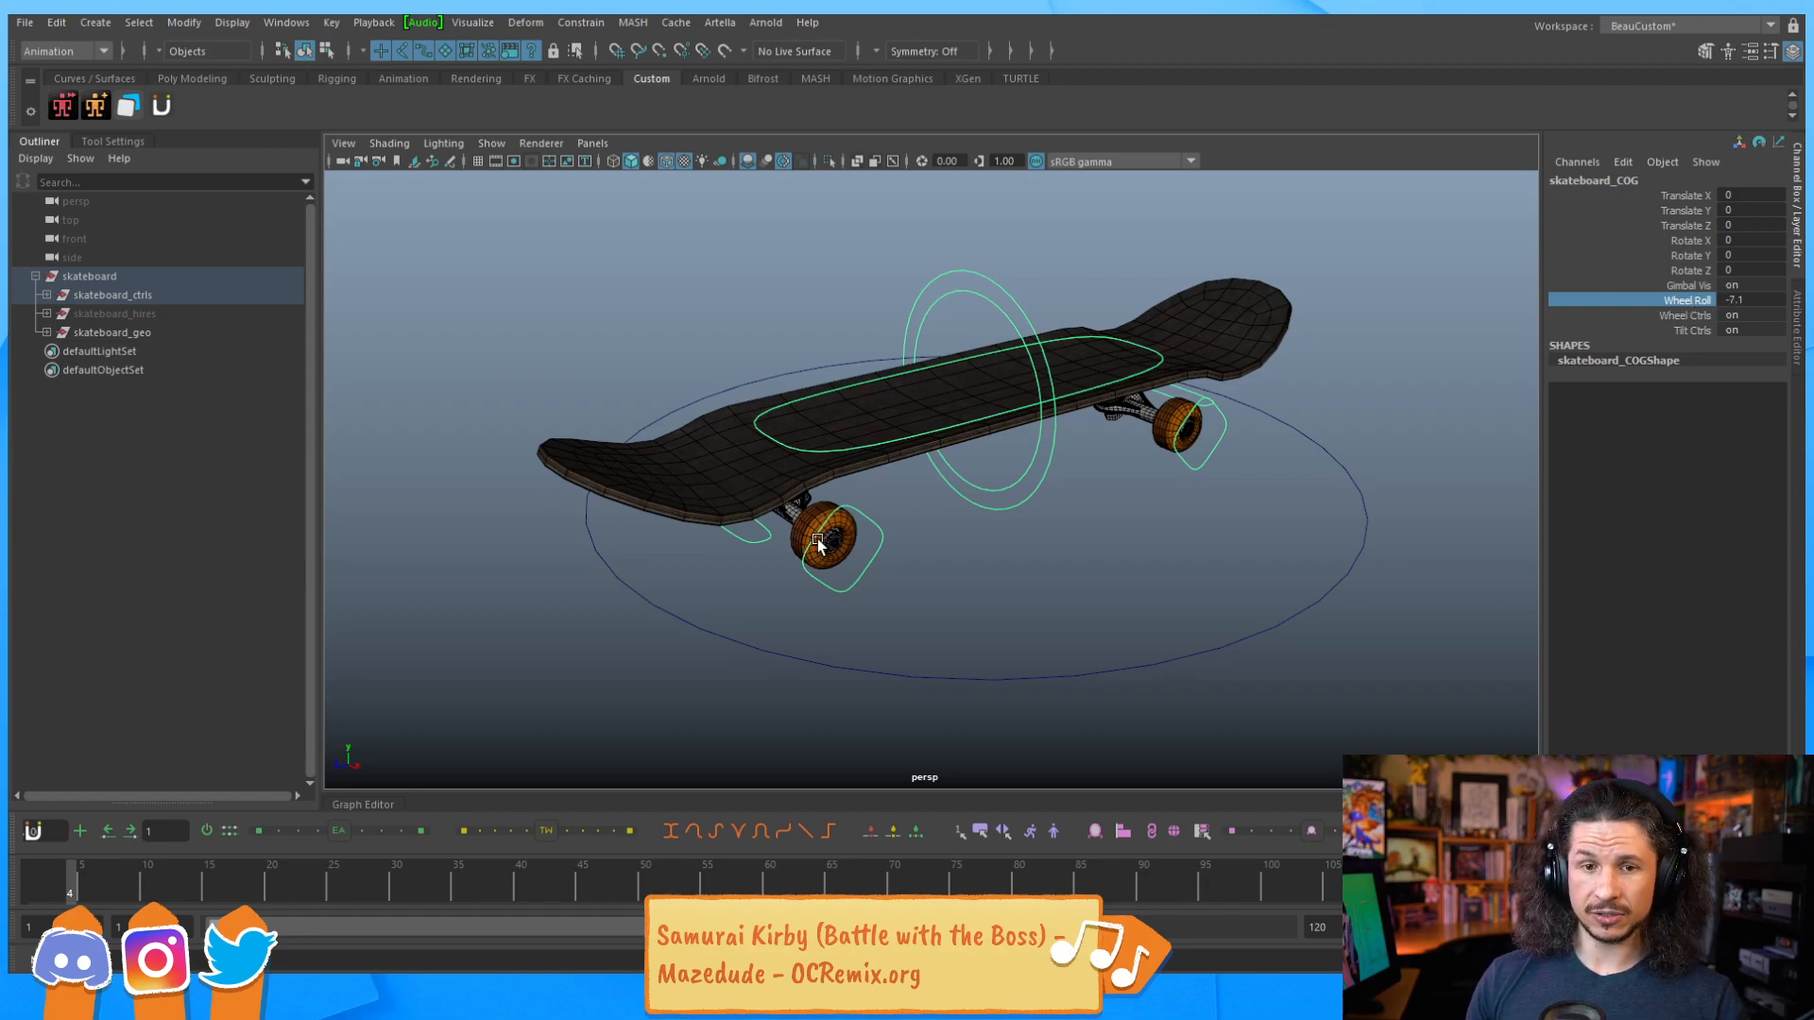
Try rolling the wheels further with the COG control's Wheel Roll while viewing a front wheel up close, and undo it.
alt+middle_drag(816, 539, 950, 461)
alt+right_drag(809, 497, 1214, 486)
alt+middle_drag(1213, 486, 970, 520)
middle_drag(813, 427, 855, 461)
key(ctrl+z)
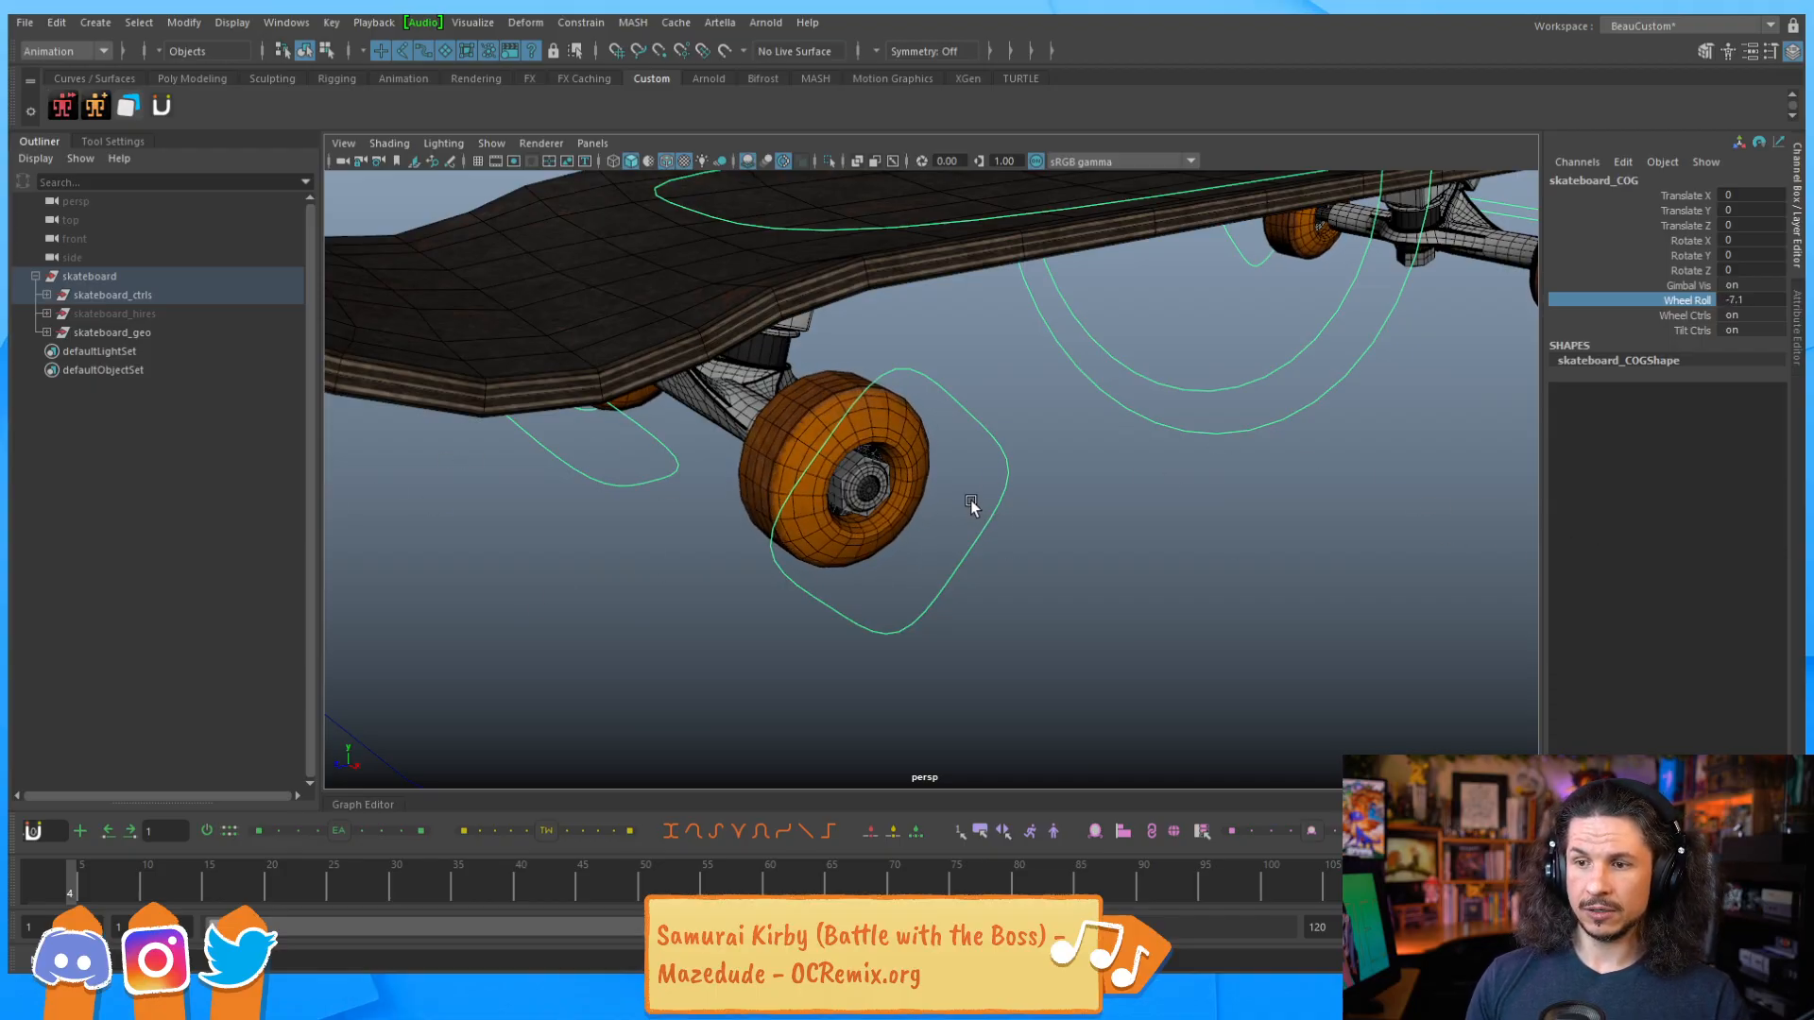
Rotate the skateboard_wheel_FL control to about 31 degrees in Rotate X.
drag(994, 583, 917, 524)
key(e)
drag(820, 388, 832, 444)
key(q)
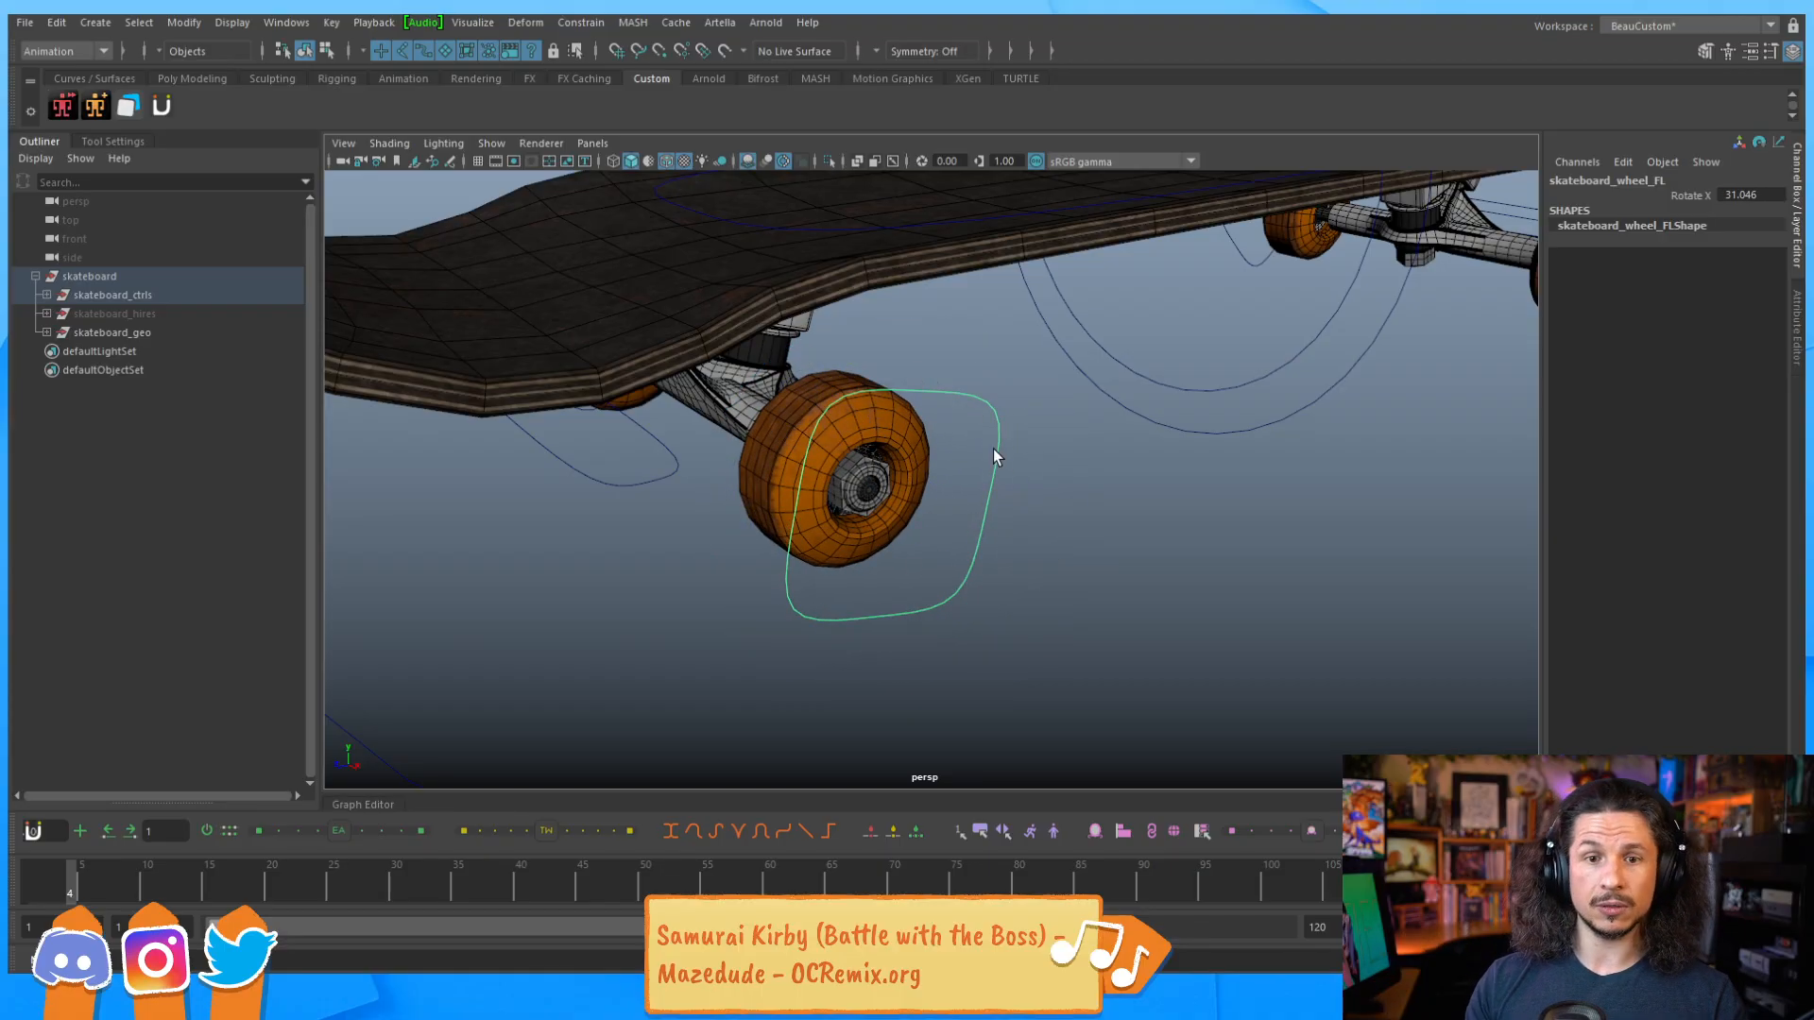
Reselect the skateboard_COG control with the whole skateboard rig in view.
alt+middle_drag(1283, 433, 1047, 457)
scroll(850, 340, down, 5)
alt+drag(1047, 457, 1037, 456)
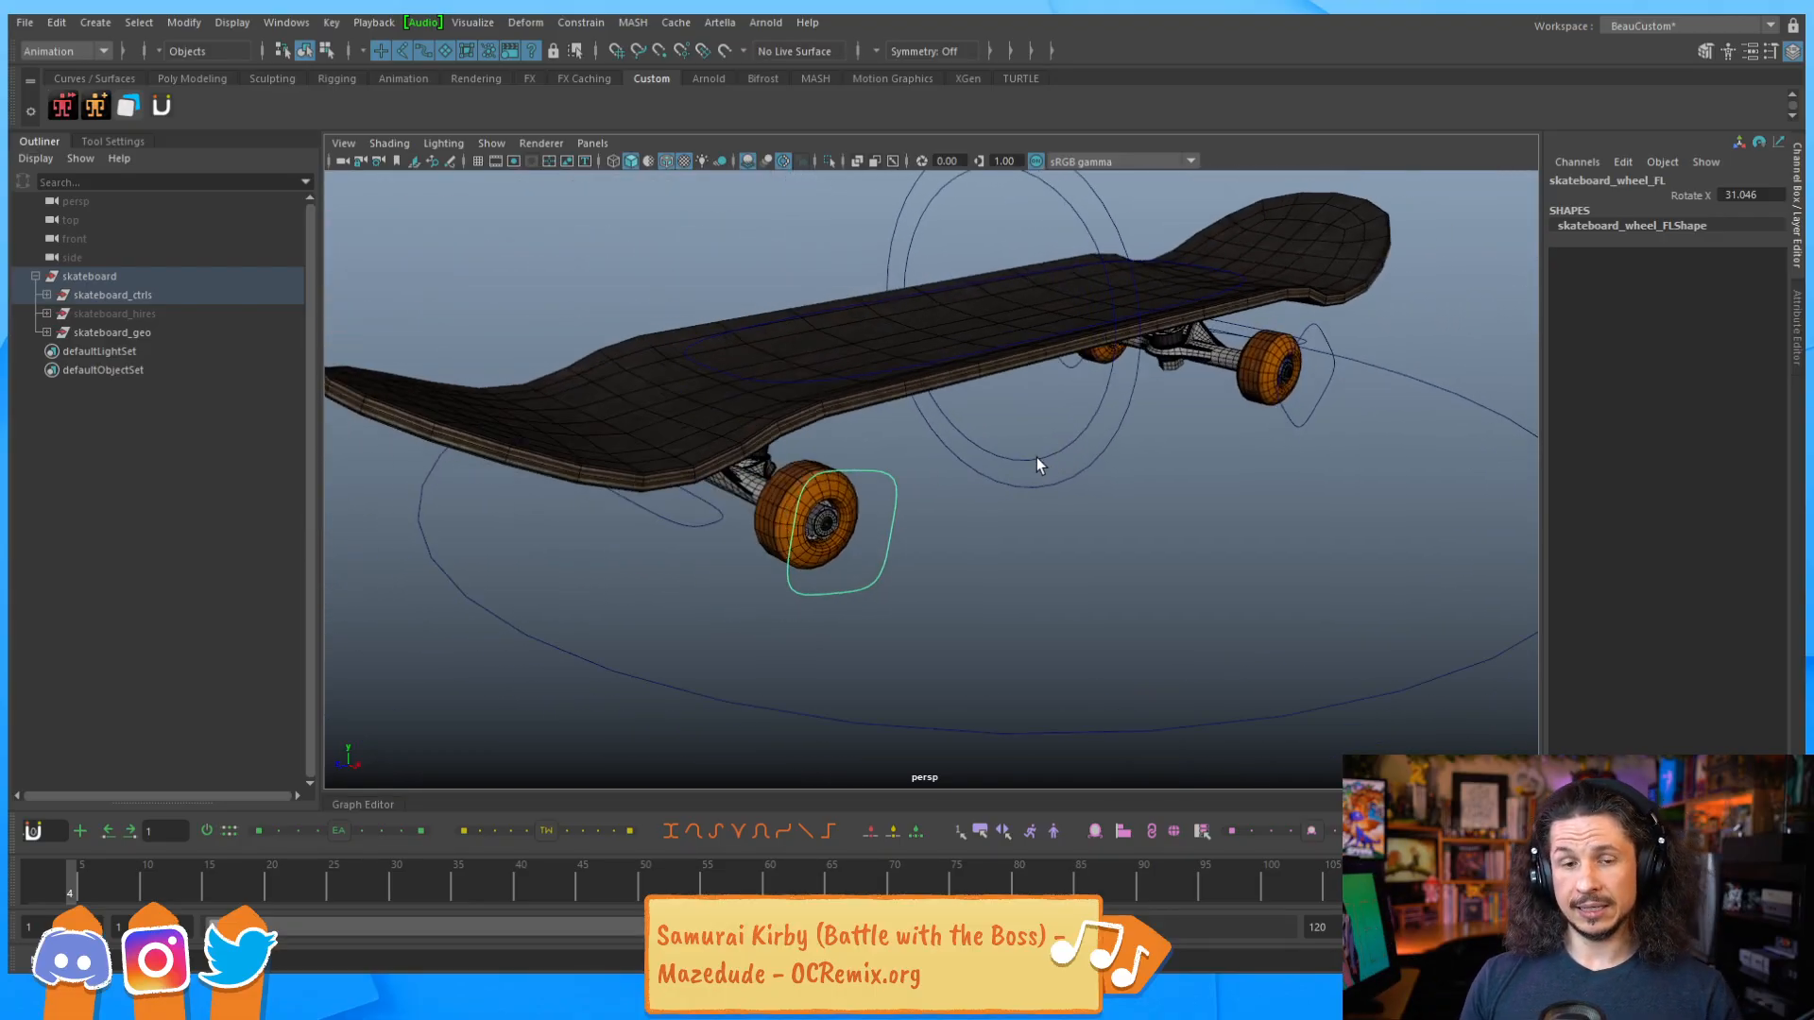
click(1006, 453)
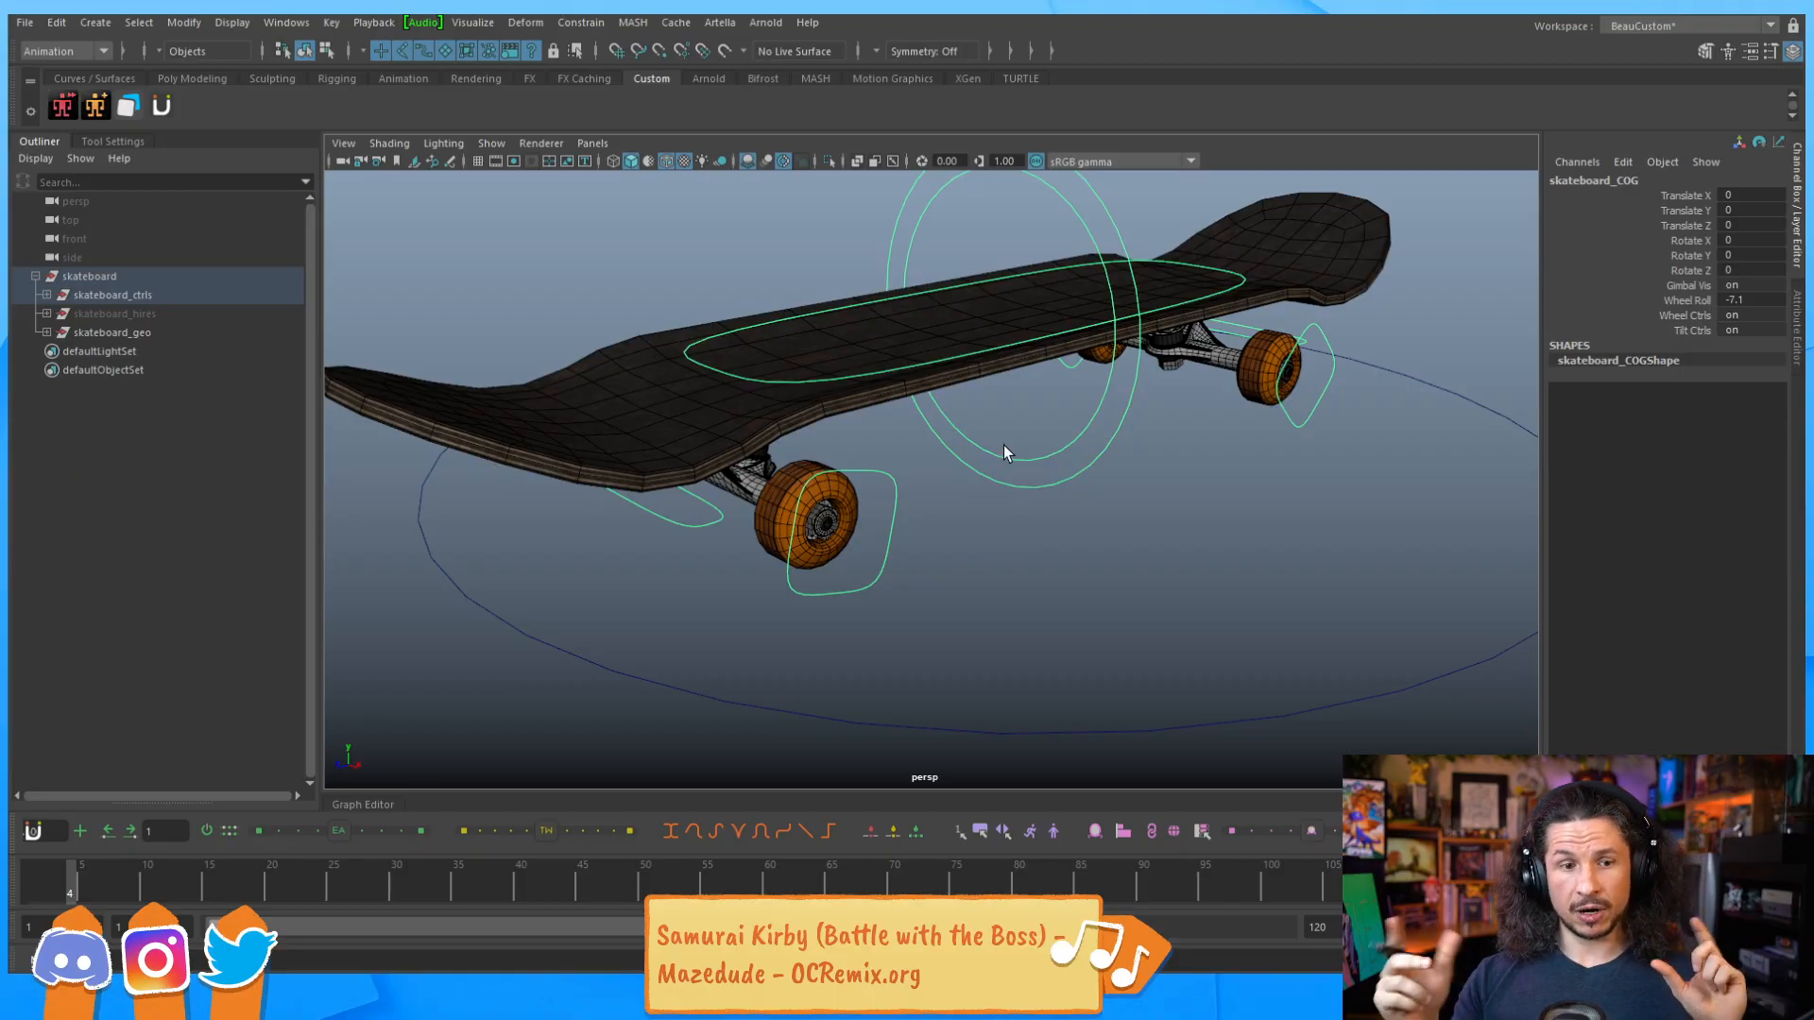